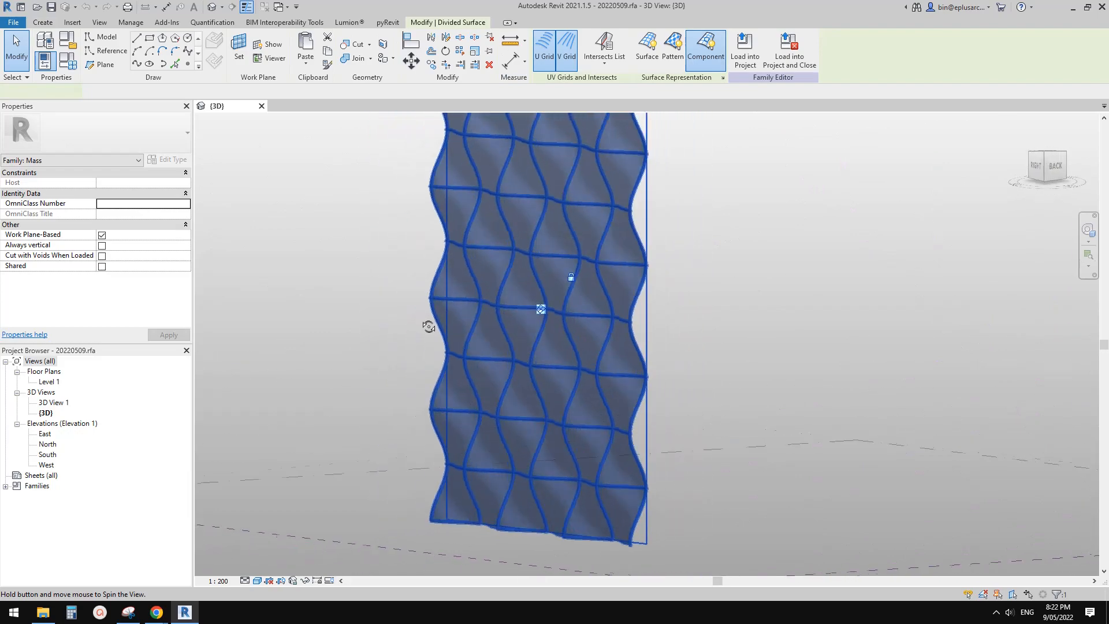
Step: Examine the wavy panelled surface of the mass and its individual panels from several angles
{"action": "key", "text": "Escape"}
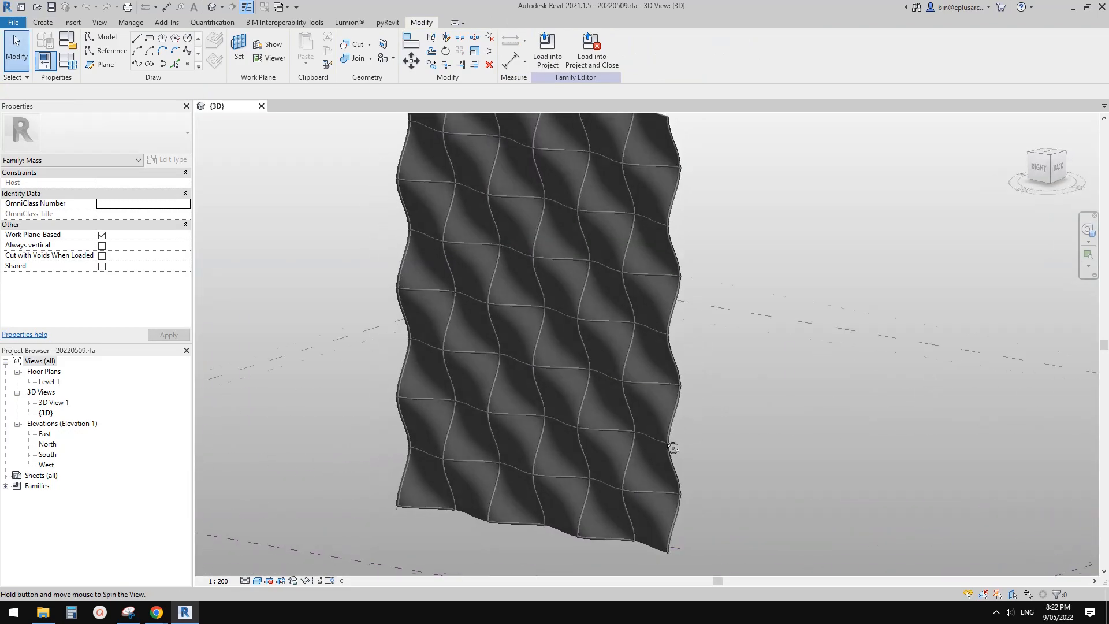
{"action": "left_click", "coordinate": [564, 346]}
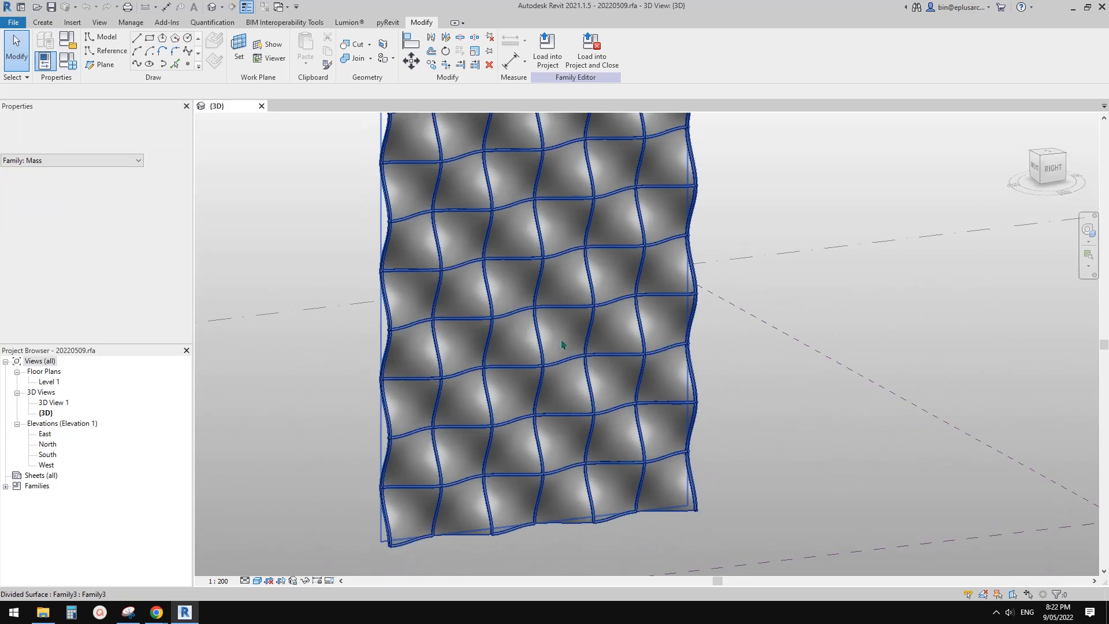
{"action": "middle_click_drag", "start_coordinate": [534, 355], "coordinate": [577, 341]}
{"action": "key", "text": "Escape"}
{"action": "left_click", "coordinate": [593, 340]}
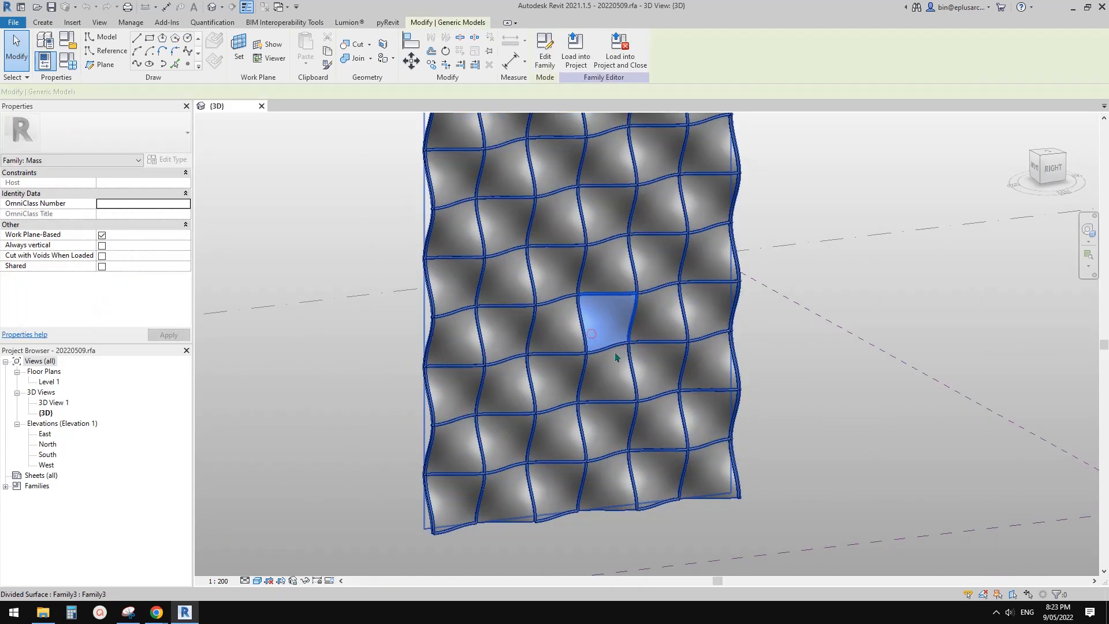
{"action": "middle_click_drag", "start_coordinate": [800, 345], "coordinate": [821, 339], "text": "shift"}
{"action": "left_click", "coordinate": [597, 327]}
{"action": "key", "text": "Escape"}
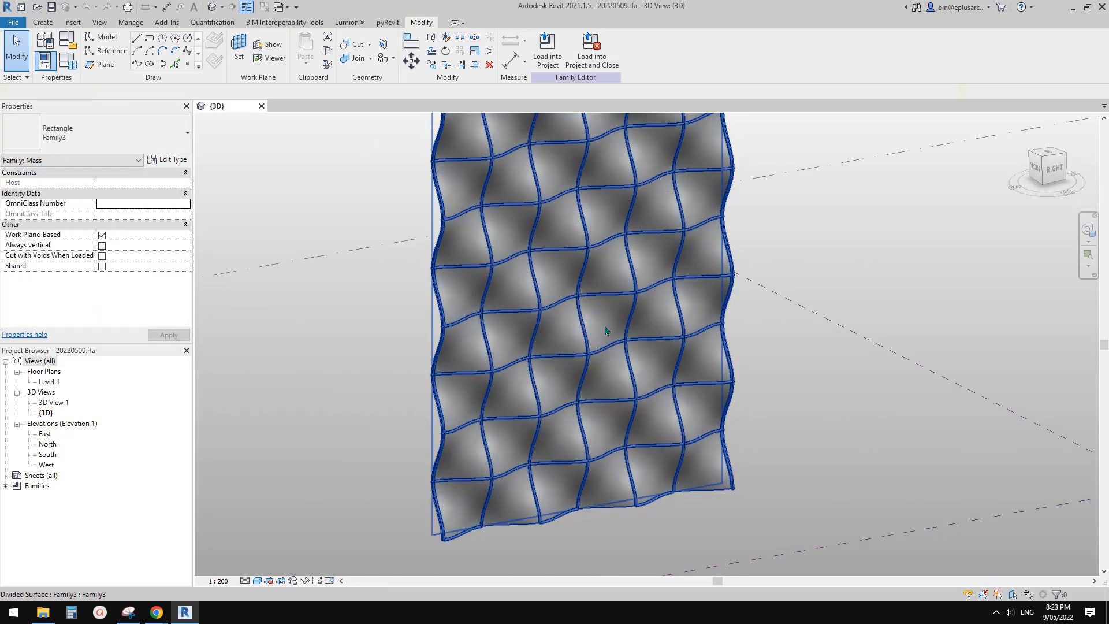
Step: Set the Offset type parameter of a single Family2 panel in the divided surface to 450
{"action": "left_click", "coordinate": [606, 323]}
{"action": "middle_click_drag", "start_coordinate": [605, 323], "coordinate": [797, 300], "text": "shift"}
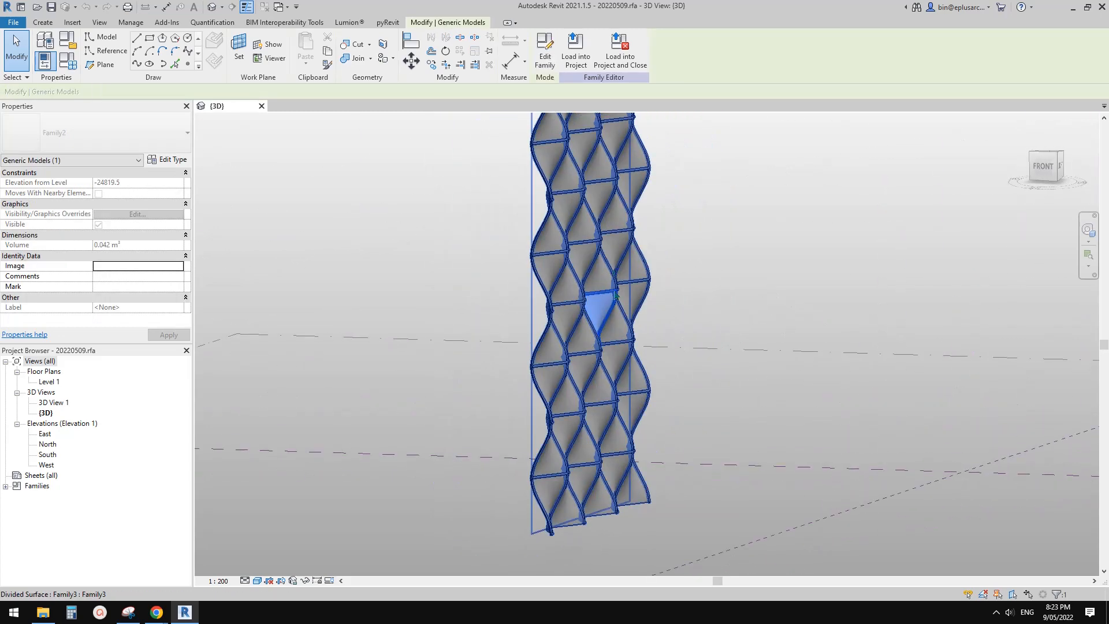
{"action": "left_click", "coordinate": [170, 160]}
{"action": "left_click", "coordinate": [334, 282]}
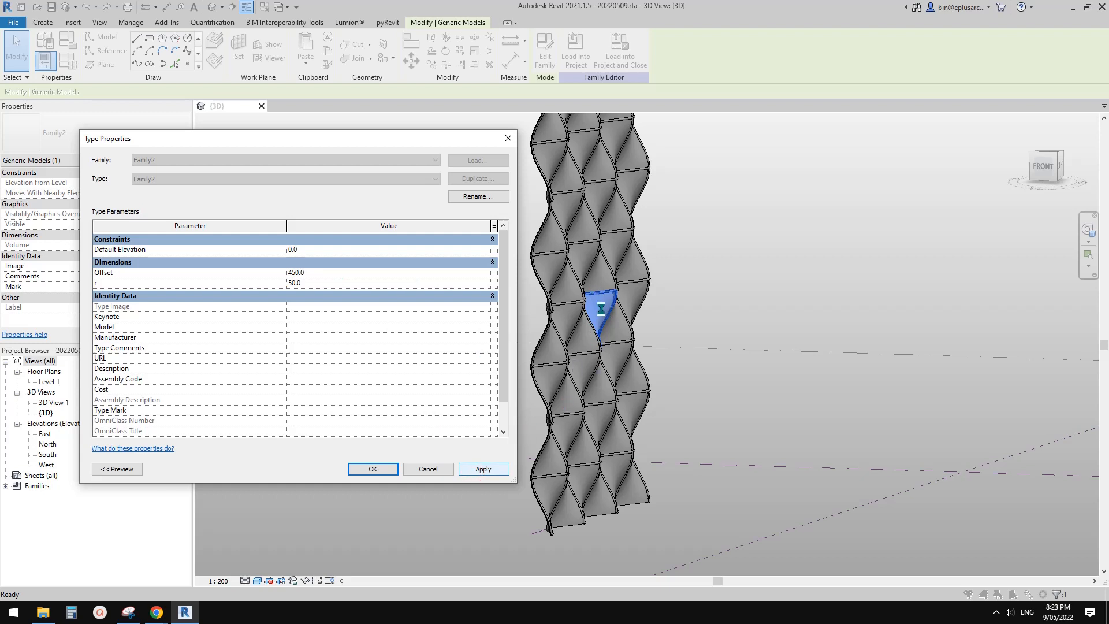
{"action": "left_click", "coordinate": [380, 469]}
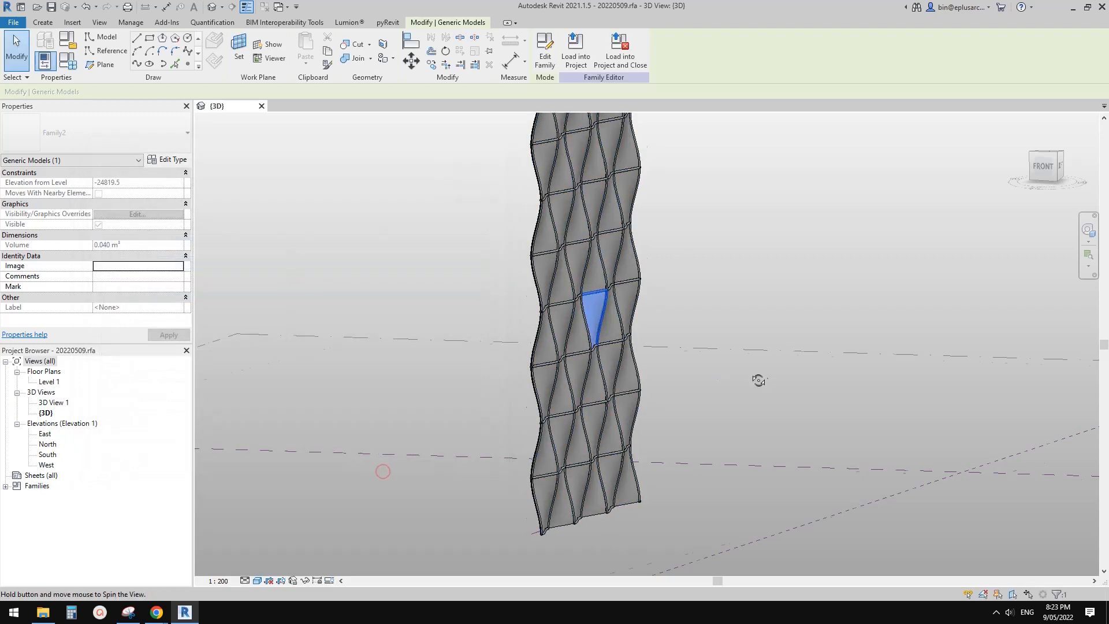
Step: Check the reshaped surface from another angle and close the 20220509 family without saving the changes
{"action": "middle_click_drag", "start_coordinate": [759, 380], "coordinate": [663, 376], "text": "shift"}
{"action": "left_click", "coordinate": [651, 327]}
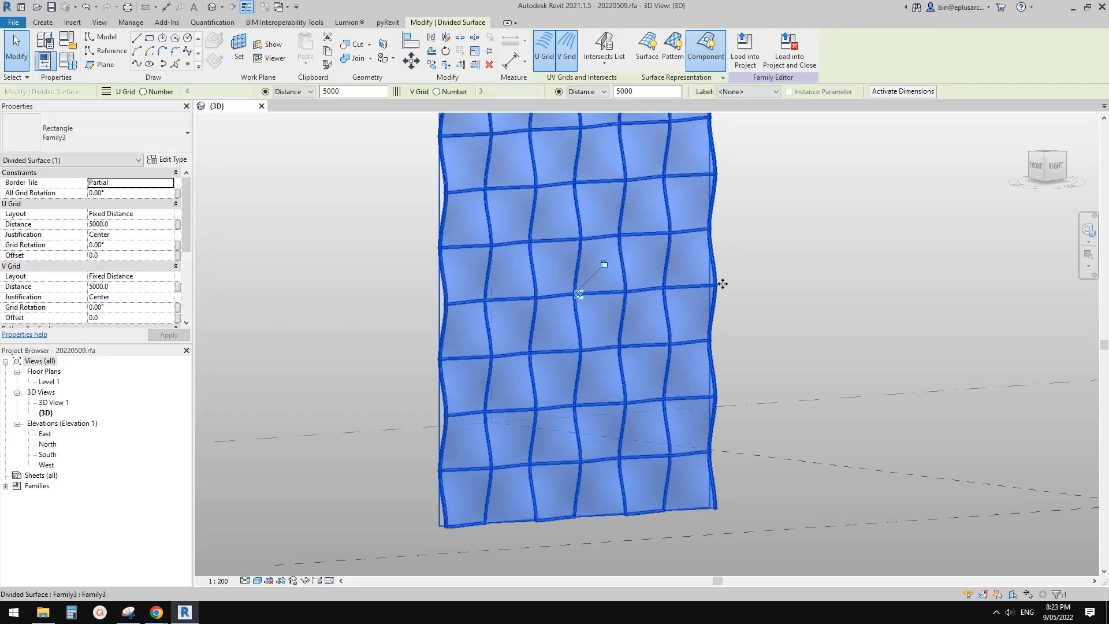
{"action": "left_click", "coordinate": [756, 294]}
{"action": "middle_click_drag", "start_coordinate": [756, 294], "coordinate": [744, 310]}
{"action": "left_click", "coordinate": [262, 105]}
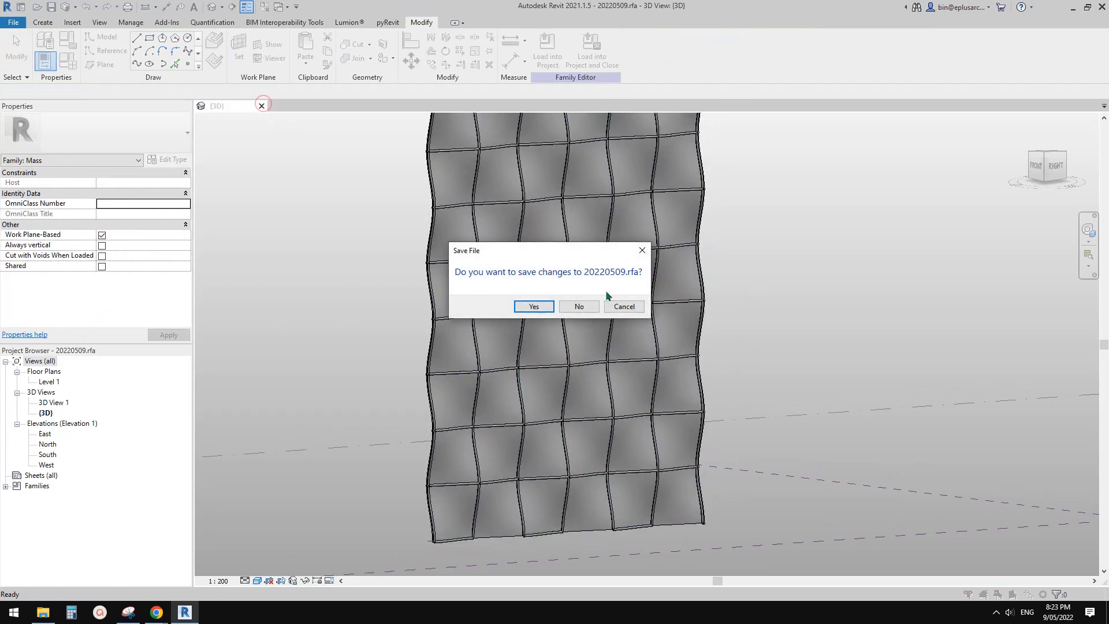
{"action": "left_click", "coordinate": [578, 306]}
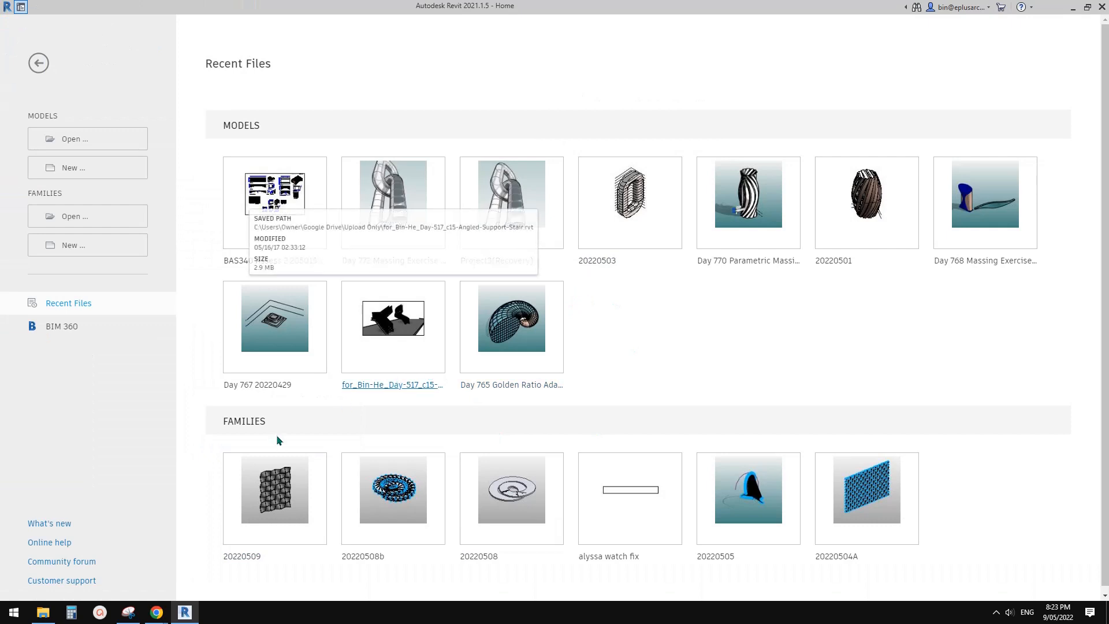
Step: Create a new family from the Metric Generic Model Adaptive template
{"action": "left_click", "coordinate": [84, 250]}
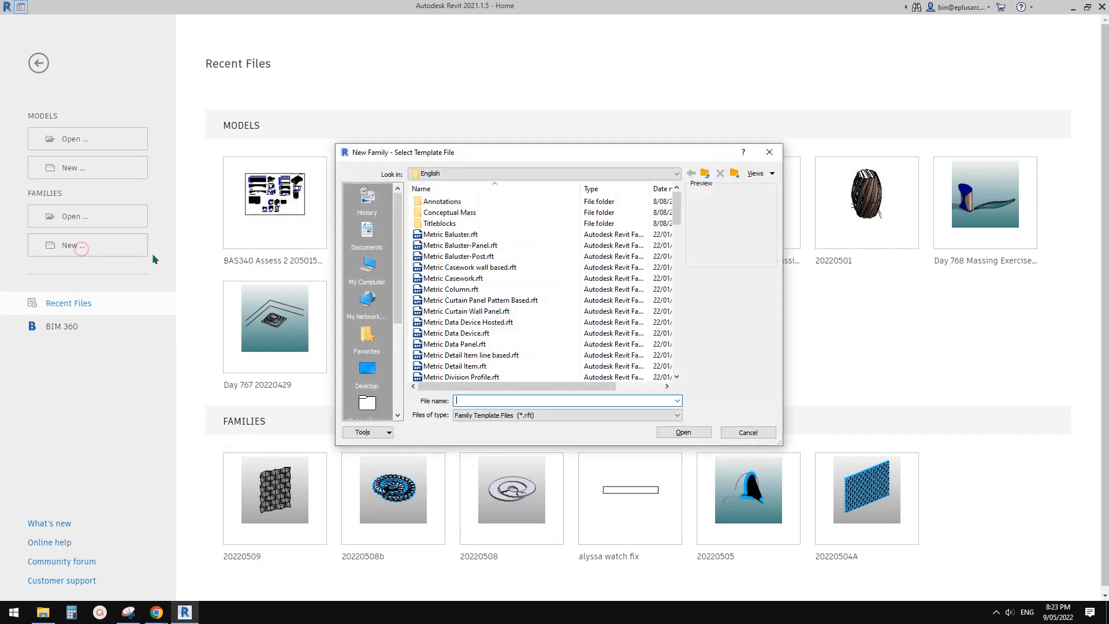
{"action": "left_click", "coordinate": [678, 253]}
{"action": "left_click", "coordinate": [678, 257]}
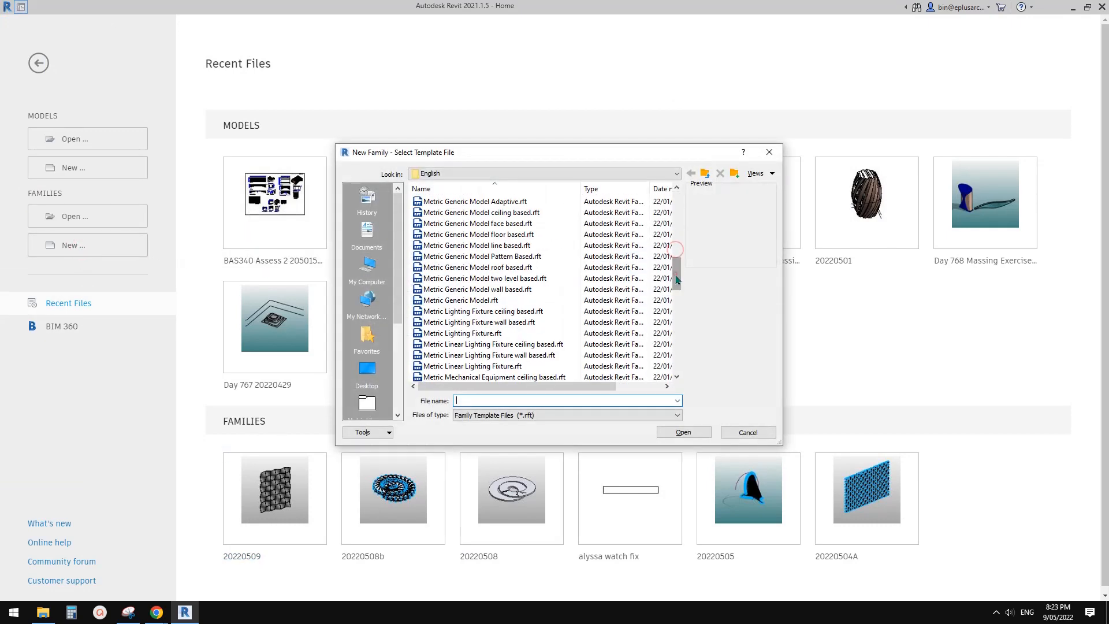
{"action": "double_click", "coordinate": [535, 213]}
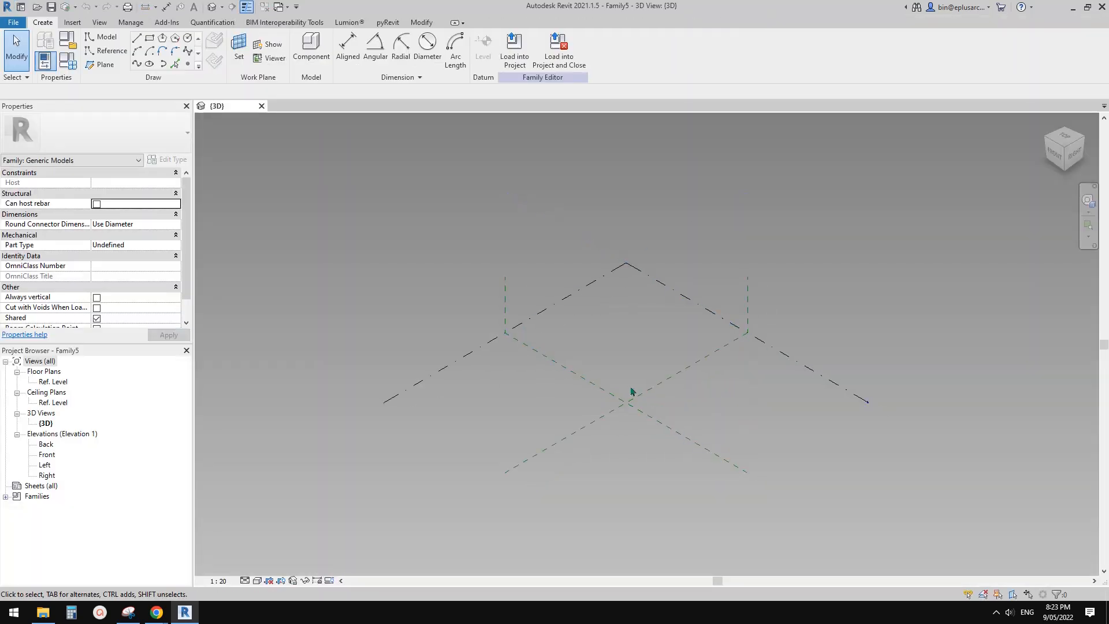
Step: Place four reference points around the intersection of the reference planes and make all of them adaptive
{"action": "scroll", "coordinate": [631, 392], "scroll_direction": "up", "scroll_amount": 2}
{"action": "left_click", "coordinate": [190, 65]}
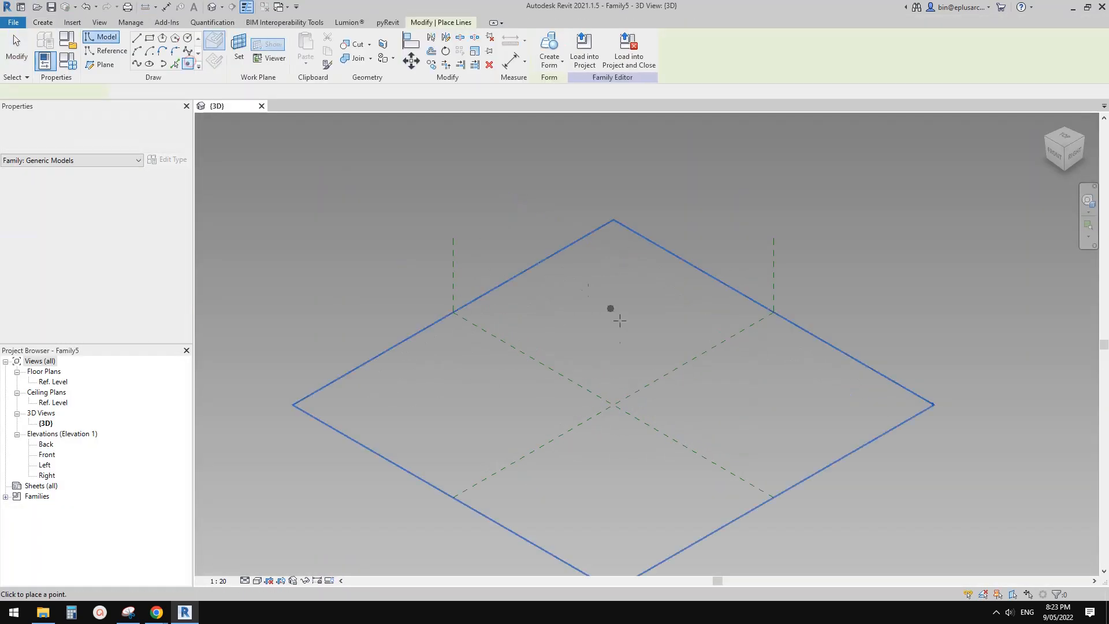
{"action": "left_click", "coordinate": [601, 335]}
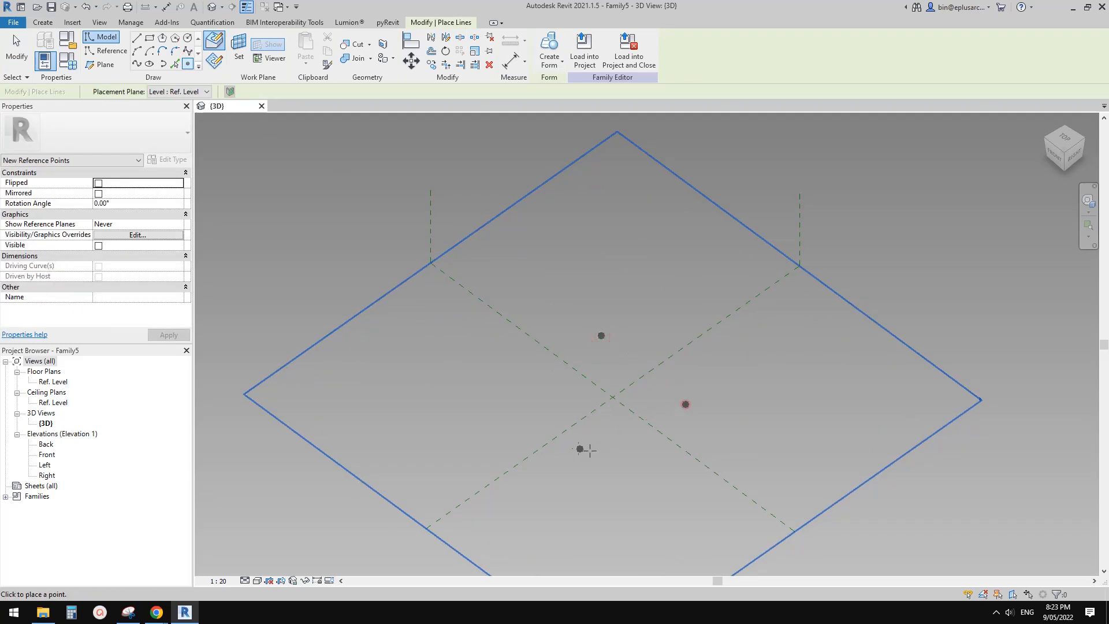
{"action": "left_click", "coordinate": [508, 404]}
{"action": "key", "text": "Escape"}
{"action": "key", "text": "Escape"}
{"action": "left_click_drag", "start_coordinate": [421, 315], "coordinate": [775, 525]}
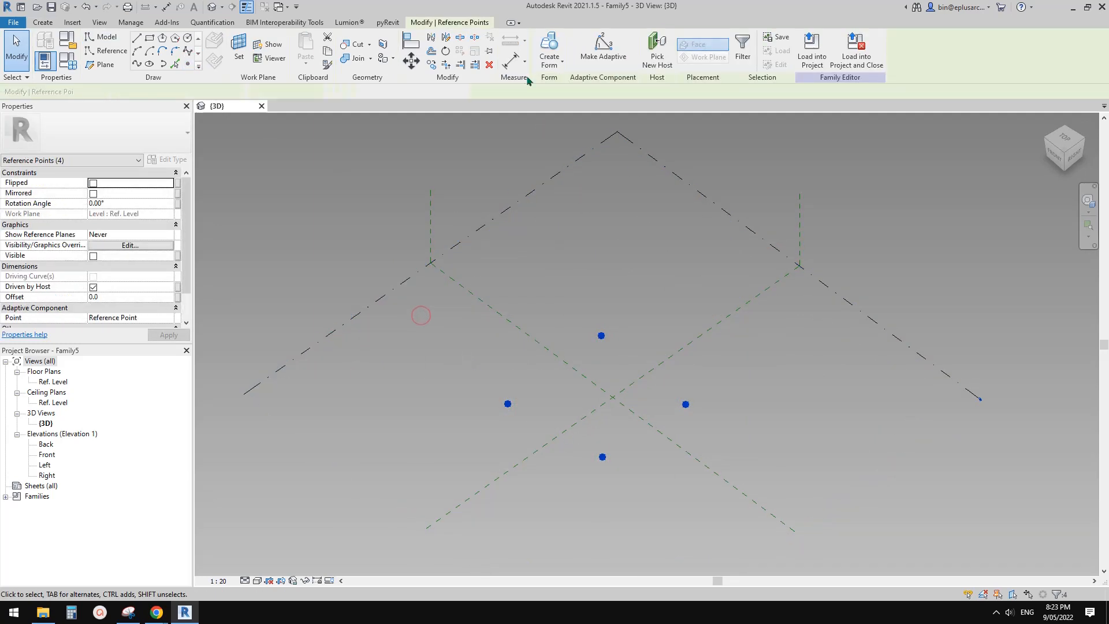
{"action": "left_click", "coordinate": [614, 53]}
Step: Reposition adaptive points 3 and 4 so the four points form a roughly rectangular layout
{"action": "middle_click_drag", "start_coordinate": [614, 234], "coordinate": [689, 228], "text": "shift"}
{"action": "middle_click_drag", "start_coordinate": [639, 399], "coordinate": [726, 439]}
{"action": "left_click", "coordinate": [649, 411]}
{"action": "left_click", "coordinate": [673, 436]}
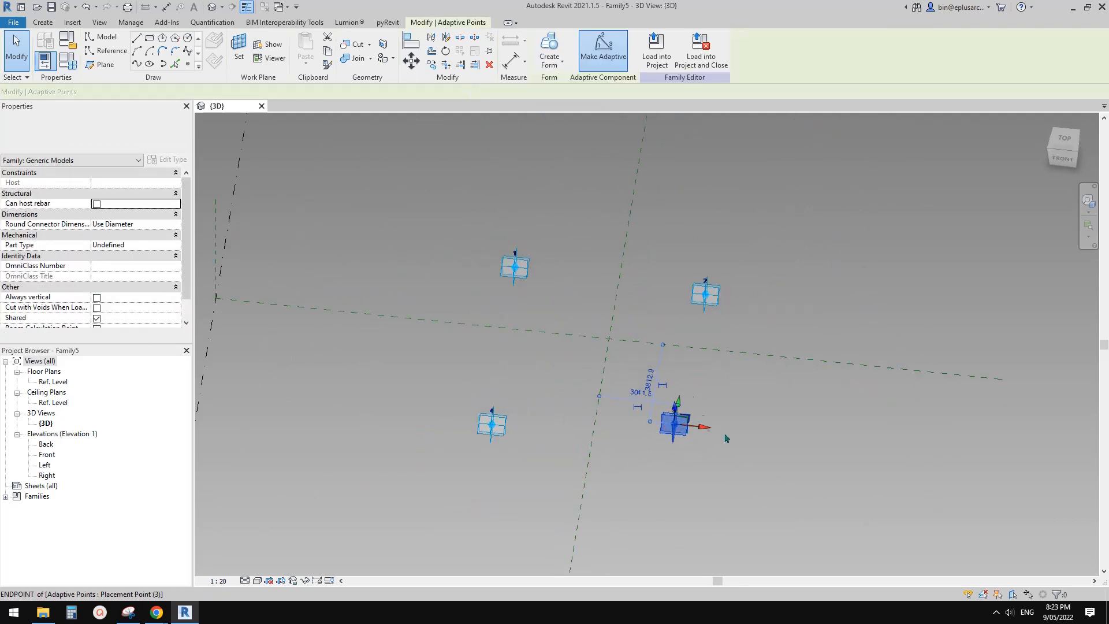
{"action": "left_click_drag", "start_coordinate": [700, 428], "coordinate": [710, 431]}
{"action": "middle_click_drag", "start_coordinate": [609, 349], "coordinate": [503, 347], "text": "shift"}
{"action": "left_click", "coordinate": [510, 354]}
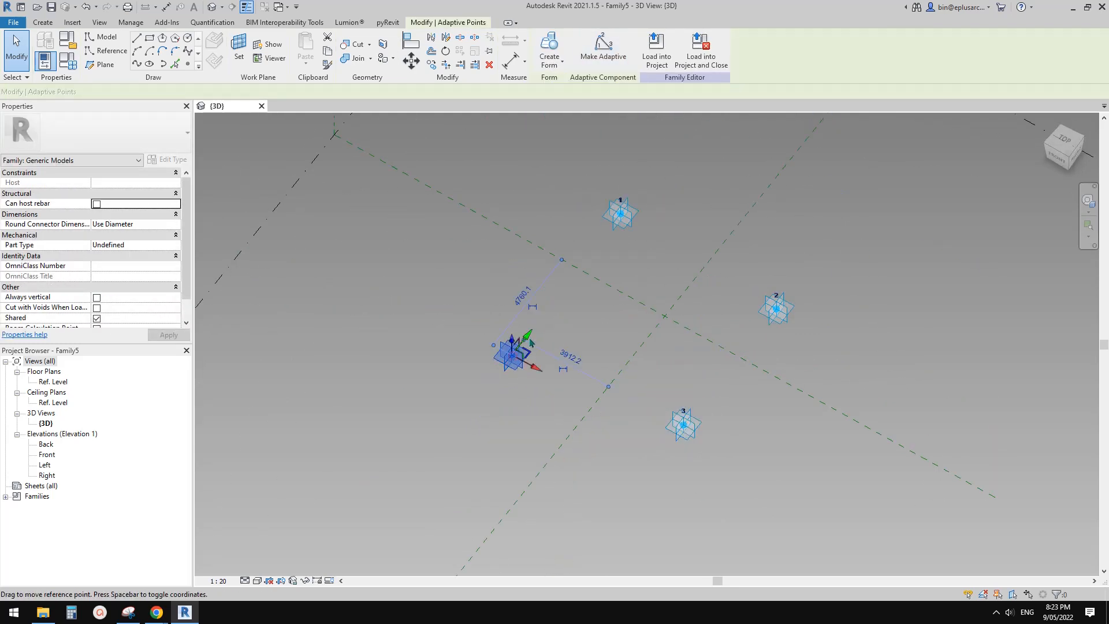
{"action": "left_click", "coordinate": [577, 245]}
{"action": "middle_click_drag", "start_coordinate": [577, 245], "coordinate": [512, 240], "text": "shift"}
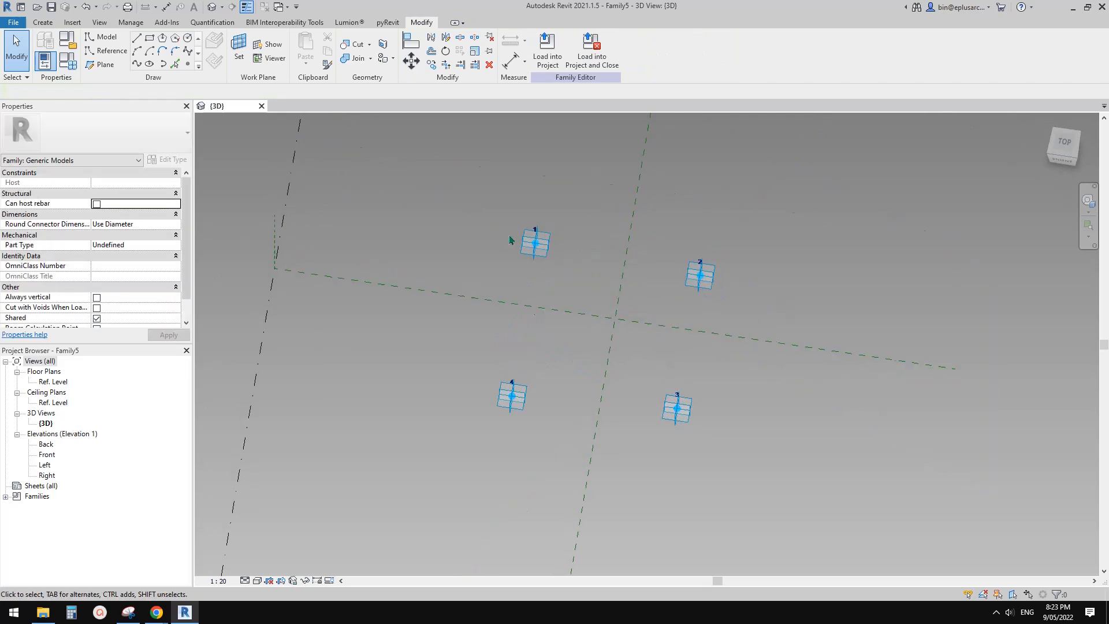
{"action": "scroll", "coordinate": [561, 264], "scroll_direction": "up", "scroll_amount": 1}
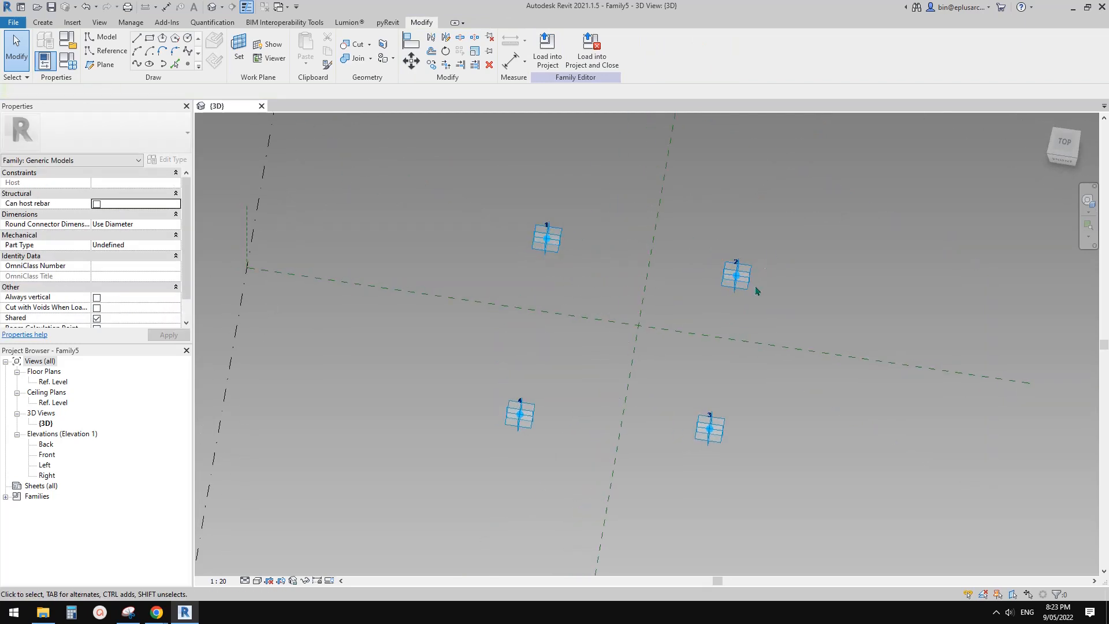
{"action": "middle_click_drag", "start_coordinate": [755, 289], "coordinate": [601, 270], "text": "shift"}
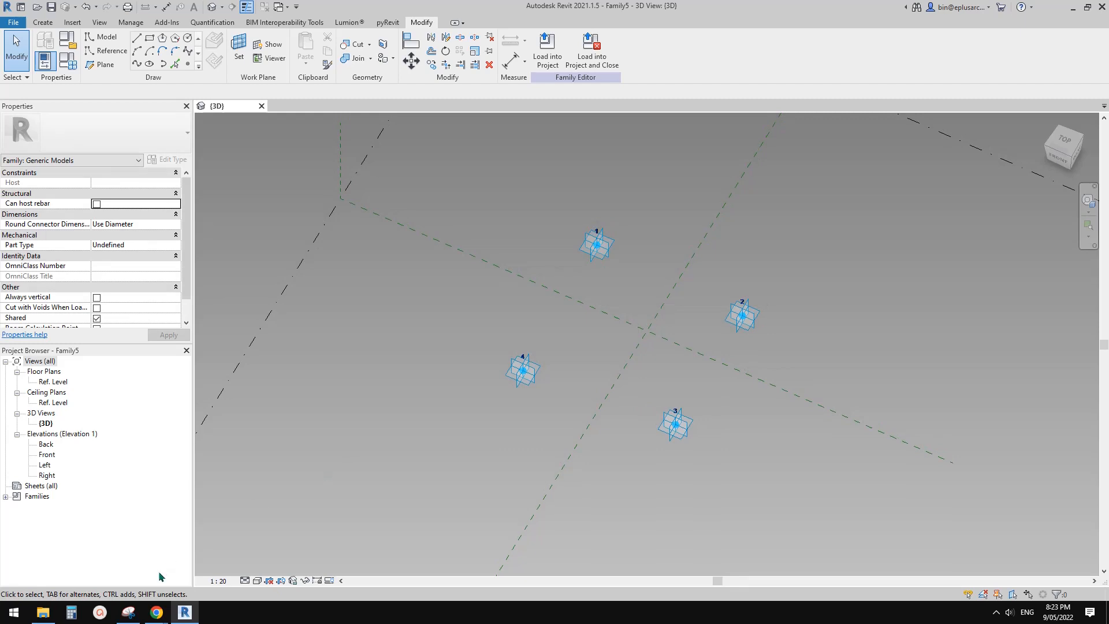
Step: Switch to Snipping Tool and review the annotated reference photo showing the curved edges of one facade panel
{"action": "key", "text": "alt+Tab"}
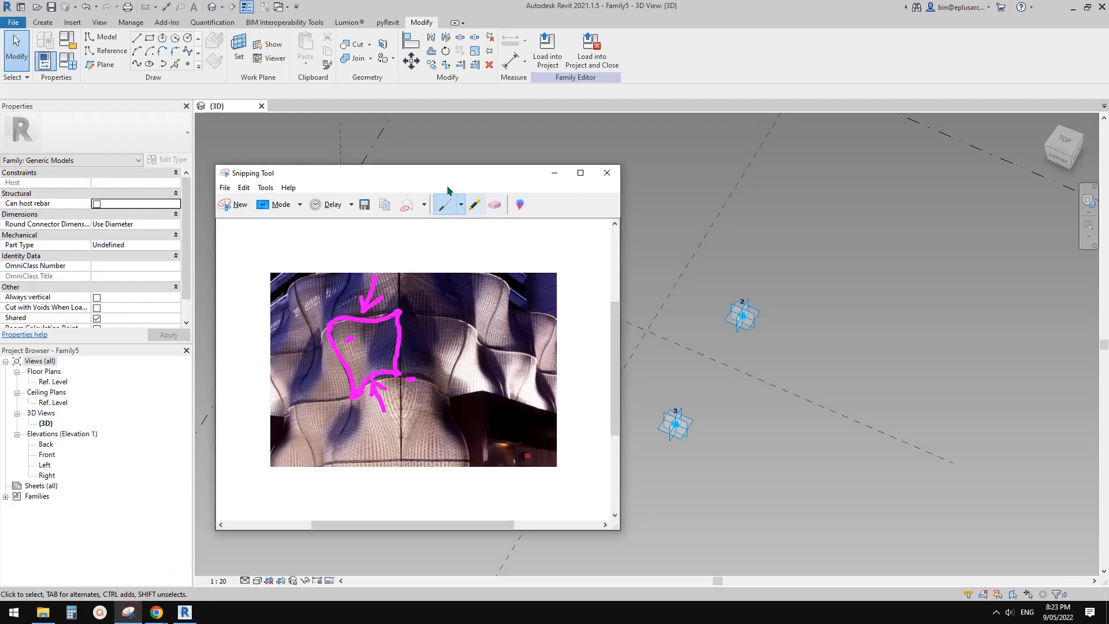
{"action": "left_click_drag", "start_coordinate": [452, 174], "coordinate": [702, 162]}
{"action": "left_click", "coordinate": [156, 613]}
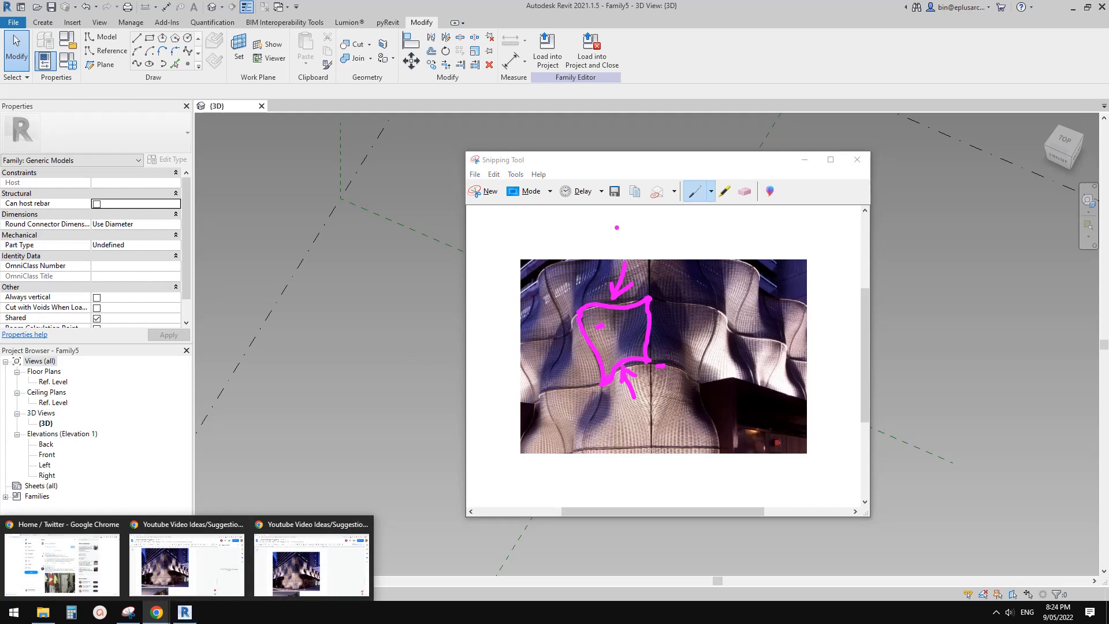
{"action": "left_click", "coordinate": [652, 167]}
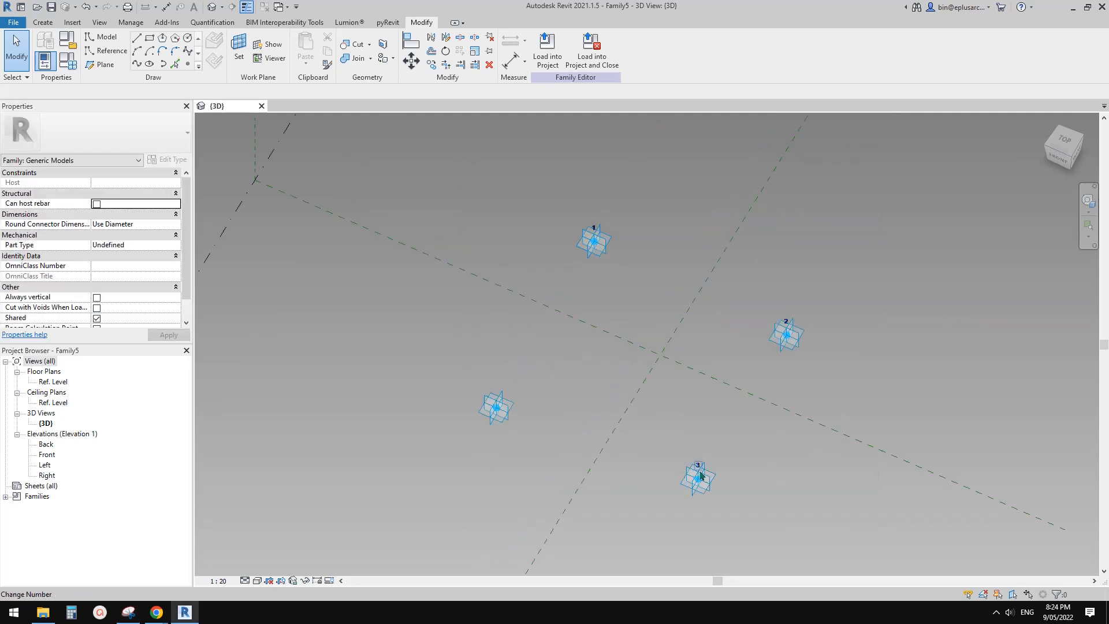
Step: Place a reference point at adaptive point 1 and another at adaptive point 3, each on that point's horizontal work plane
{"action": "middle_click_drag", "start_coordinate": [601, 249], "coordinate": [413, 214], "text": "shift"}
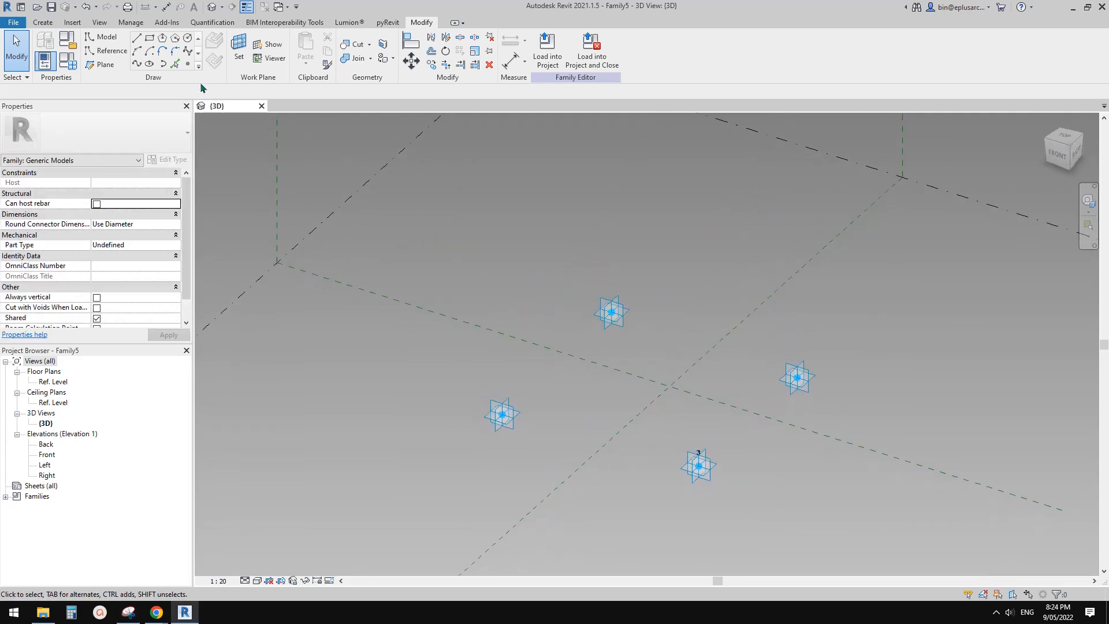
{"action": "left_click", "coordinate": [189, 65]}
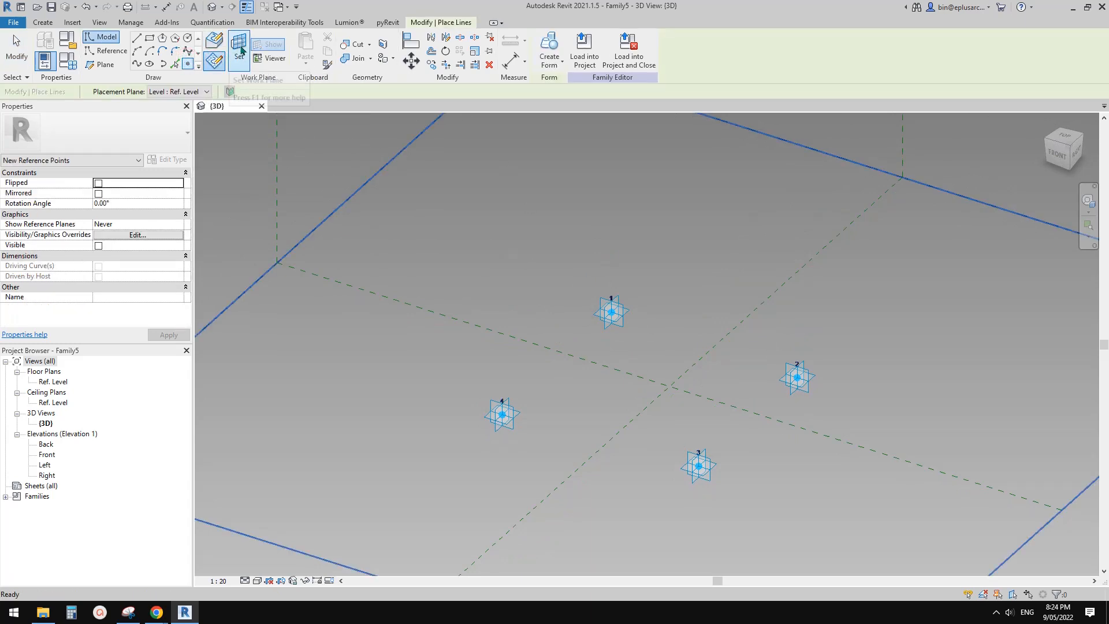
{"action": "left_click", "coordinate": [239, 49]}
{"action": "left_click", "coordinate": [631, 309]}
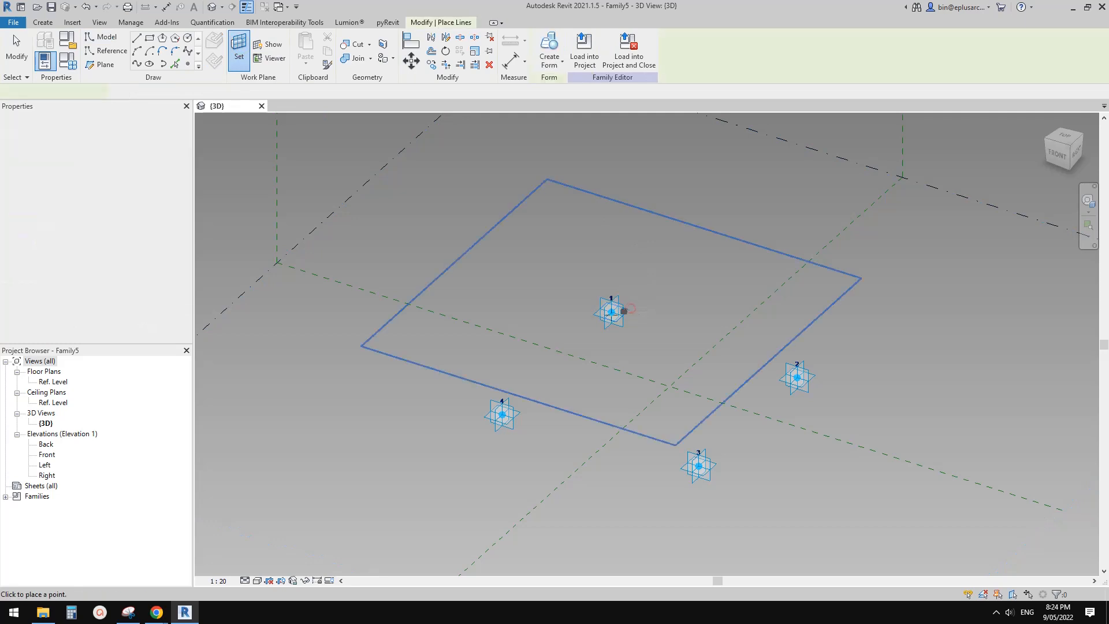
{"action": "left_click", "coordinate": [238, 49]}
{"action": "left_click", "coordinate": [717, 465]}
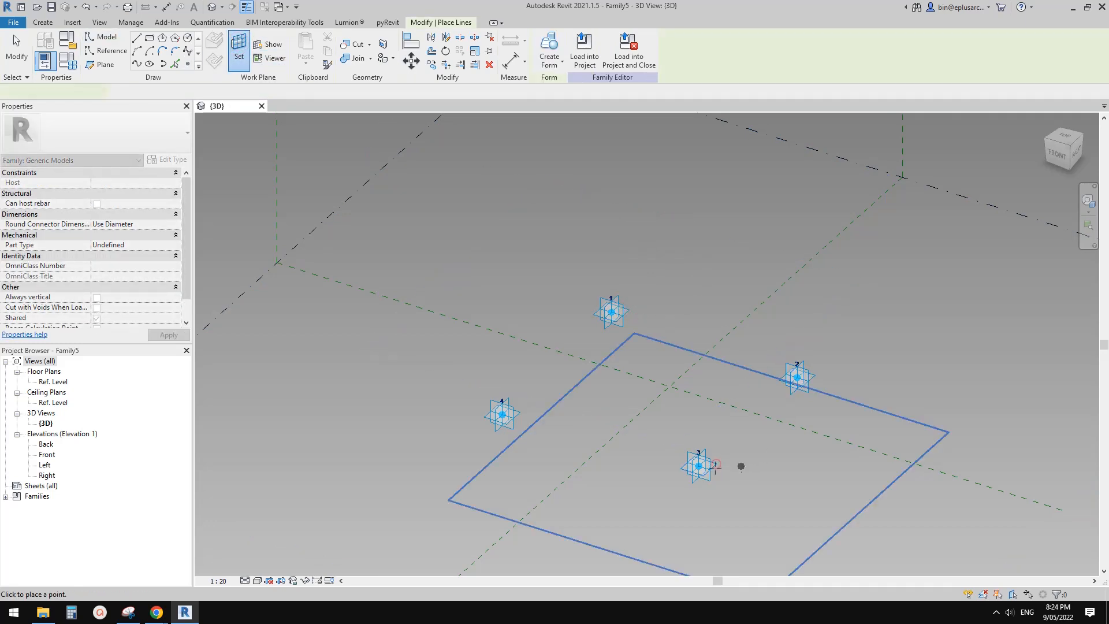
{"action": "key", "text": "Escape"}
{"action": "key", "text": "Escape"}
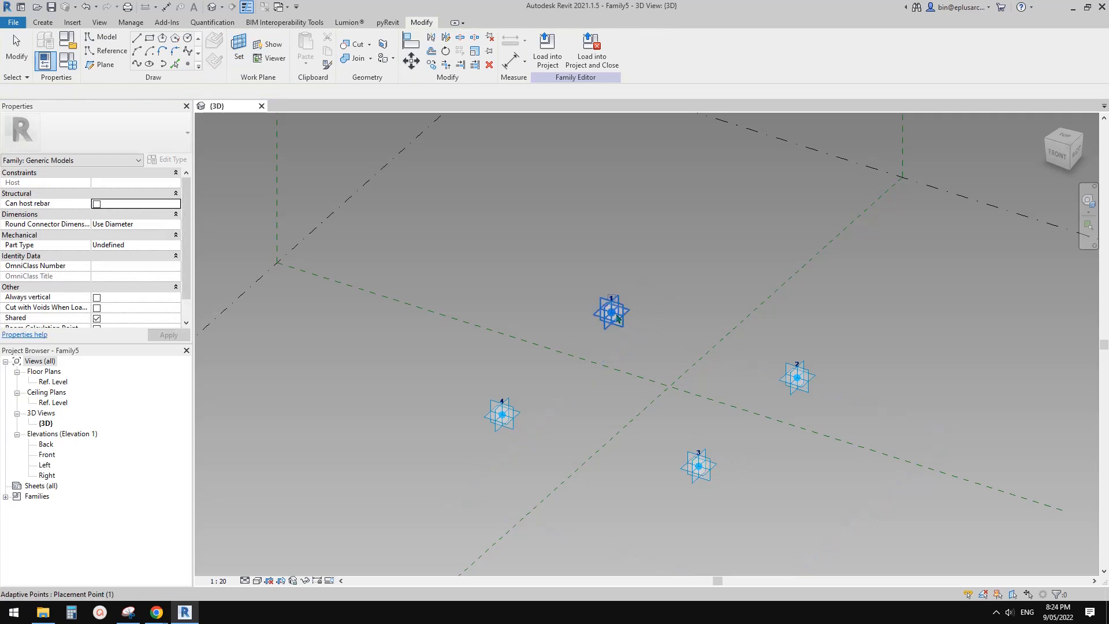
Step: Link the Offset of the two hosted points at adaptive points 1 and 3 to a new type parameter named offset
{"action": "left_click", "coordinate": [611, 312]}
{"action": "left_click", "coordinate": [699, 466], "text": "ctrl"}
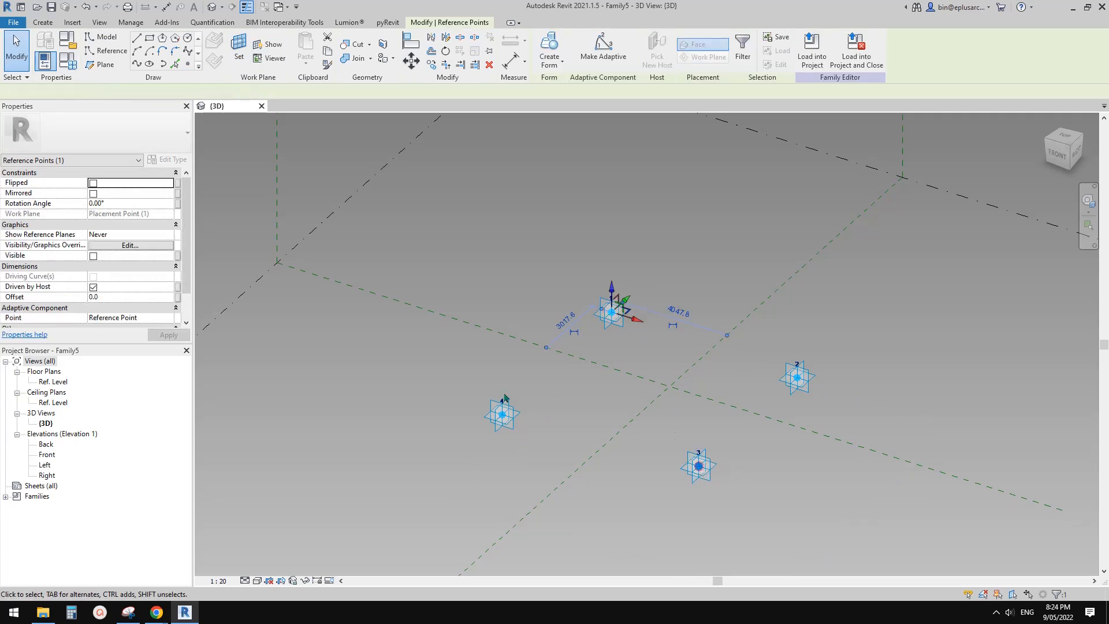
{"action": "left_click", "coordinate": [176, 297]}
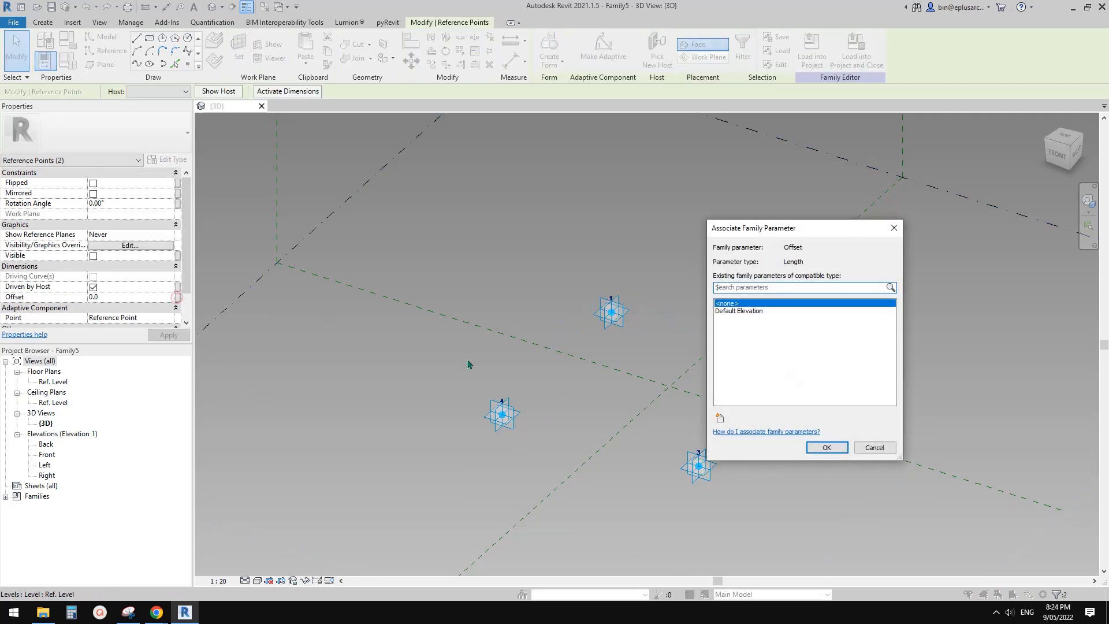
{"action": "left_click", "coordinate": [720, 417]}
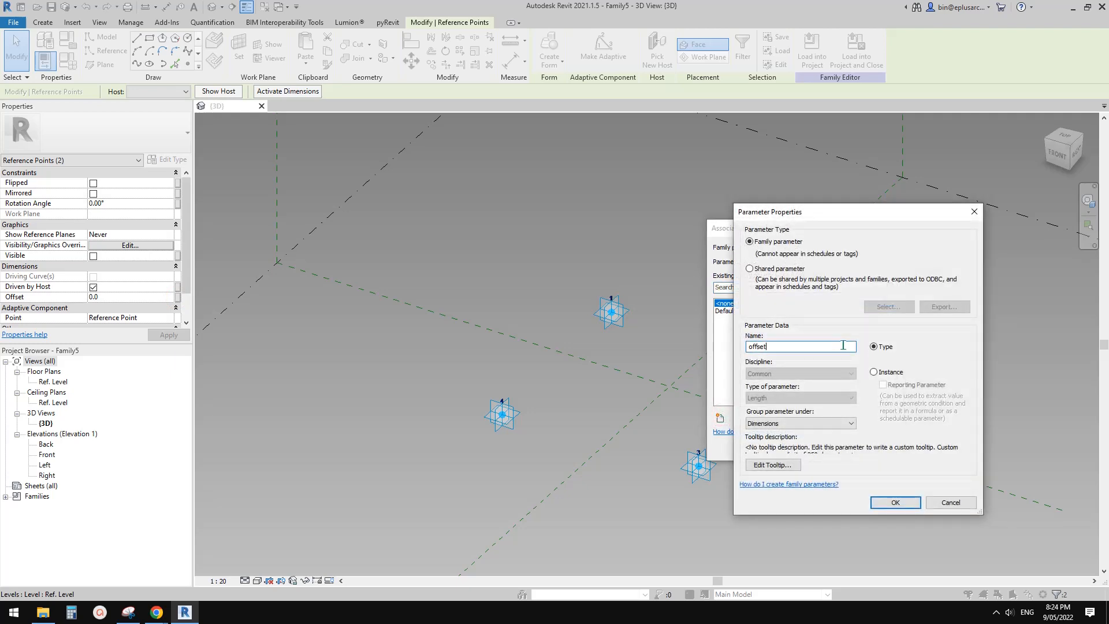
{"action": "left_click", "coordinate": [895, 502]}
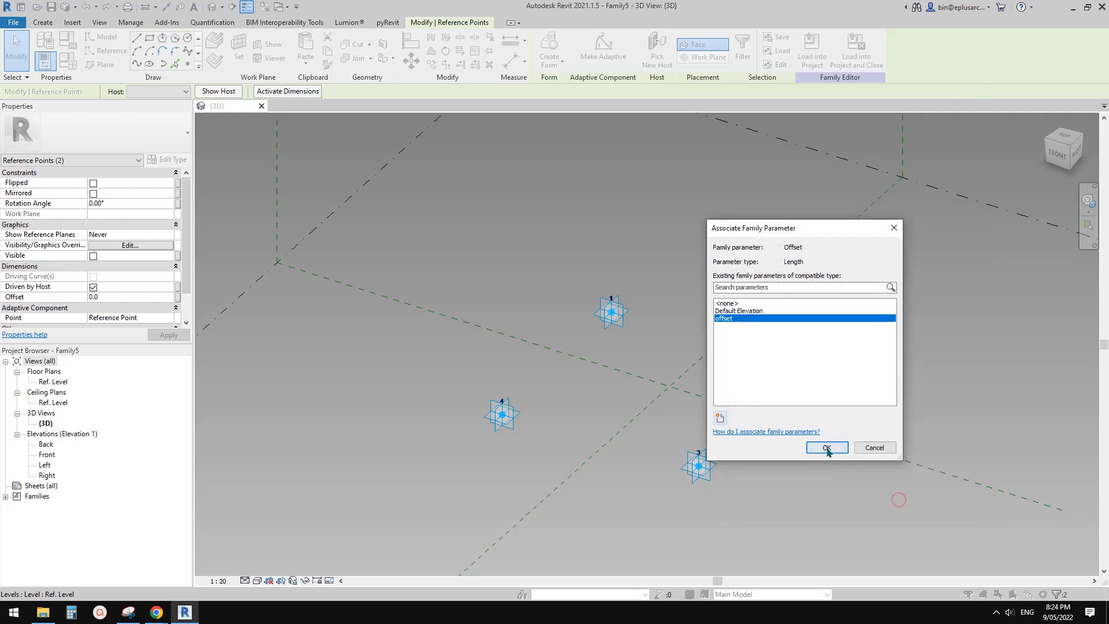
{"action": "left_click", "coordinate": [827, 446]}
Step: Set the offset family parameter to 900 and apply it to the hosted points at adaptive points 1 and 3
{"action": "scroll", "coordinate": [405, 215], "scroll_direction": "up", "scroll_amount": 1}
{"action": "middle_click_drag", "start_coordinate": [357, 217], "coordinate": [383, 191]}
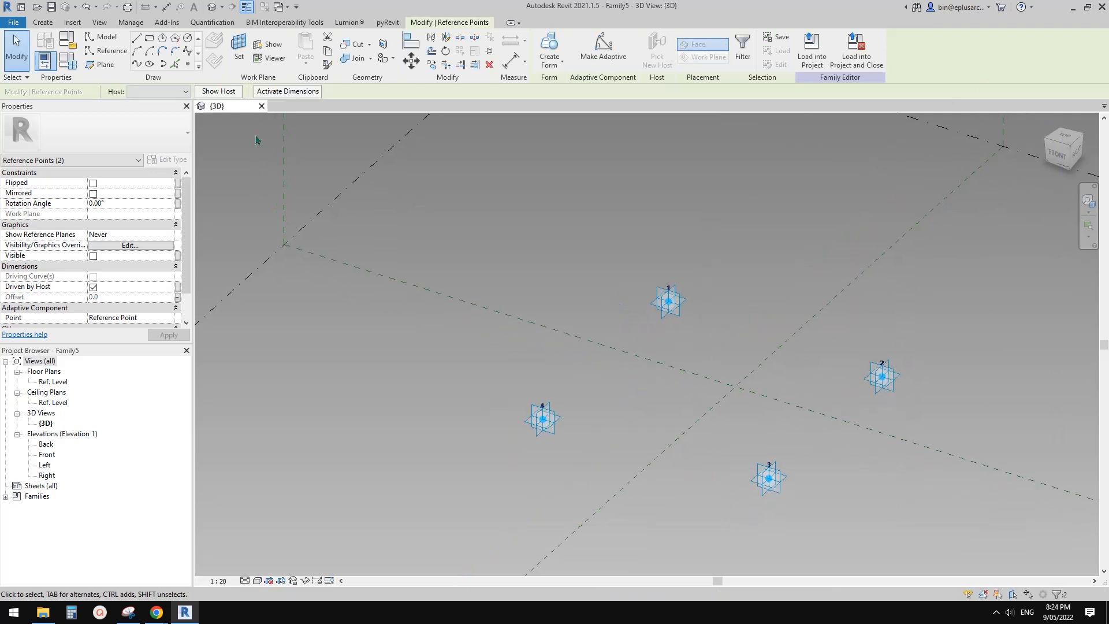
{"action": "left_click", "coordinate": [65, 60]}
{"action": "left_click", "coordinate": [247, 221]}
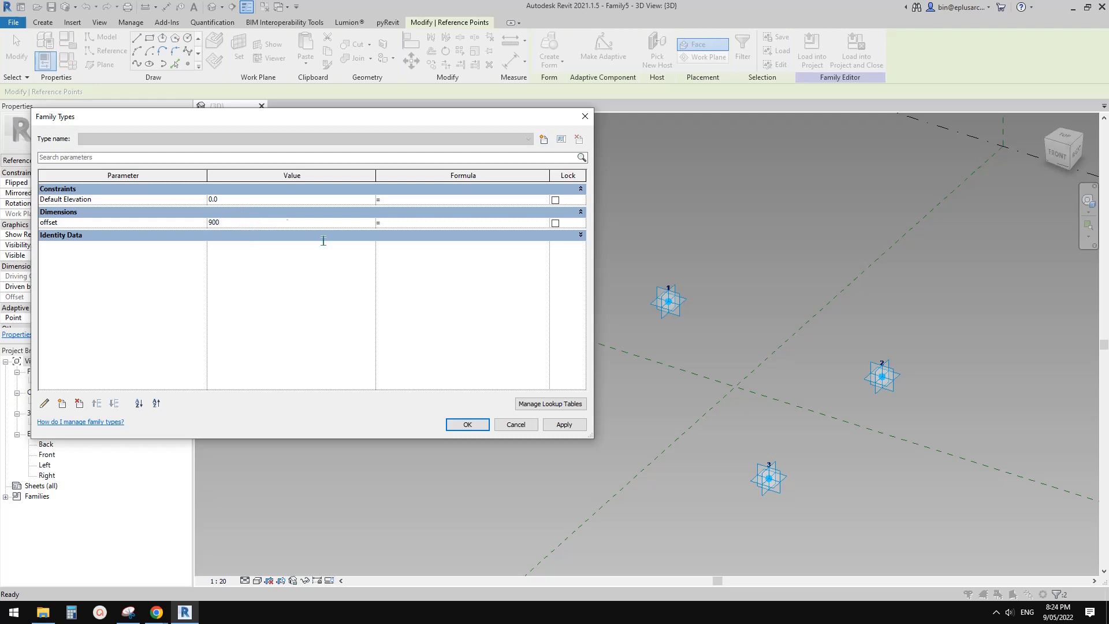
{"action": "left_click", "coordinate": [559, 424]}
{"action": "left_click", "coordinate": [467, 424]}
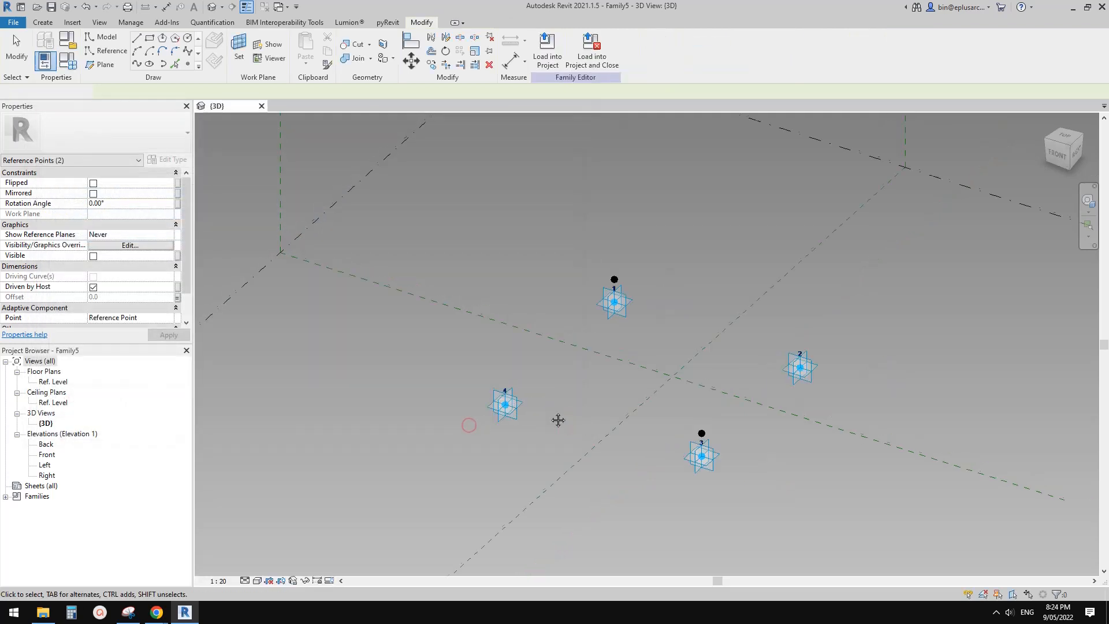
Step: Move adaptive points 4, 3, 2 and 1 closer together into a more compact four-point layout
{"action": "middle_click_drag", "start_coordinate": [557, 421], "coordinate": [585, 459], "text": "shift"}
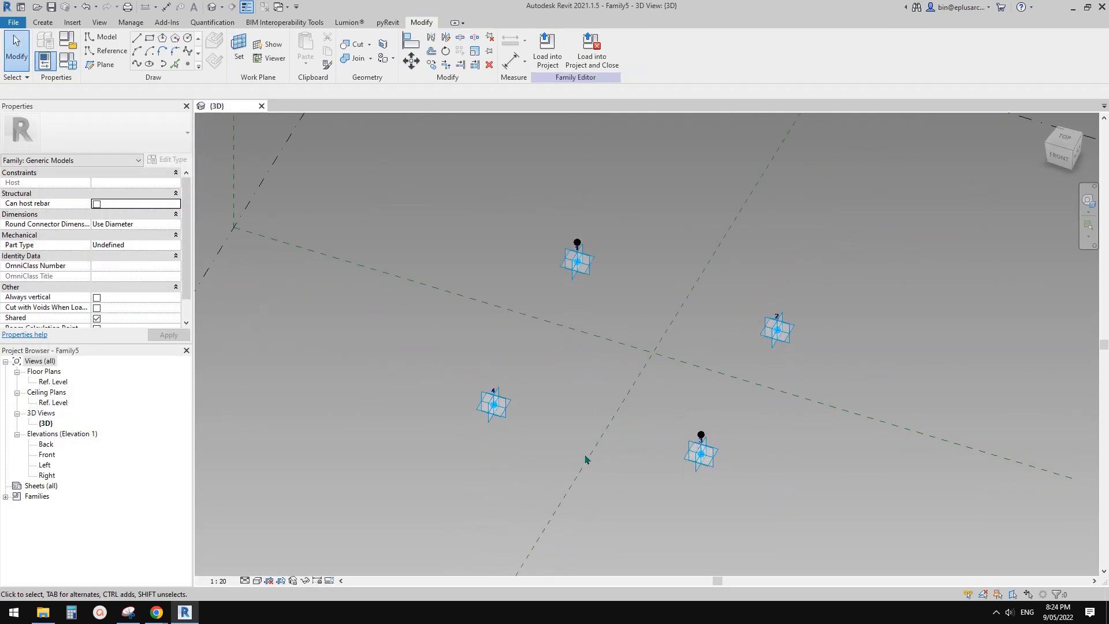
{"action": "left_click_drag", "start_coordinate": [500, 413], "coordinate": [536, 350]}
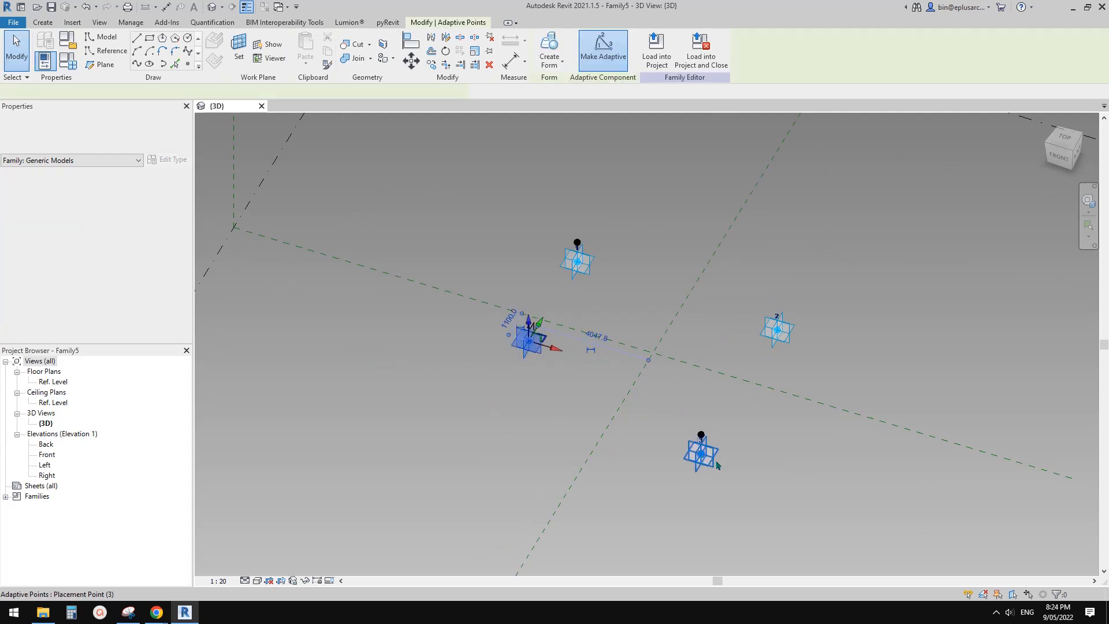
{"action": "left_click_drag", "start_coordinate": [716, 460], "coordinate": [601, 369]}
{"action": "left_click_drag", "start_coordinate": [781, 336], "coordinate": [634, 308]}
{"action": "middle_click_drag", "start_coordinate": [634, 308], "coordinate": [601, 300], "text": "shift"}
{"action": "left_click_drag", "start_coordinate": [608, 230], "coordinate": [586, 269]}
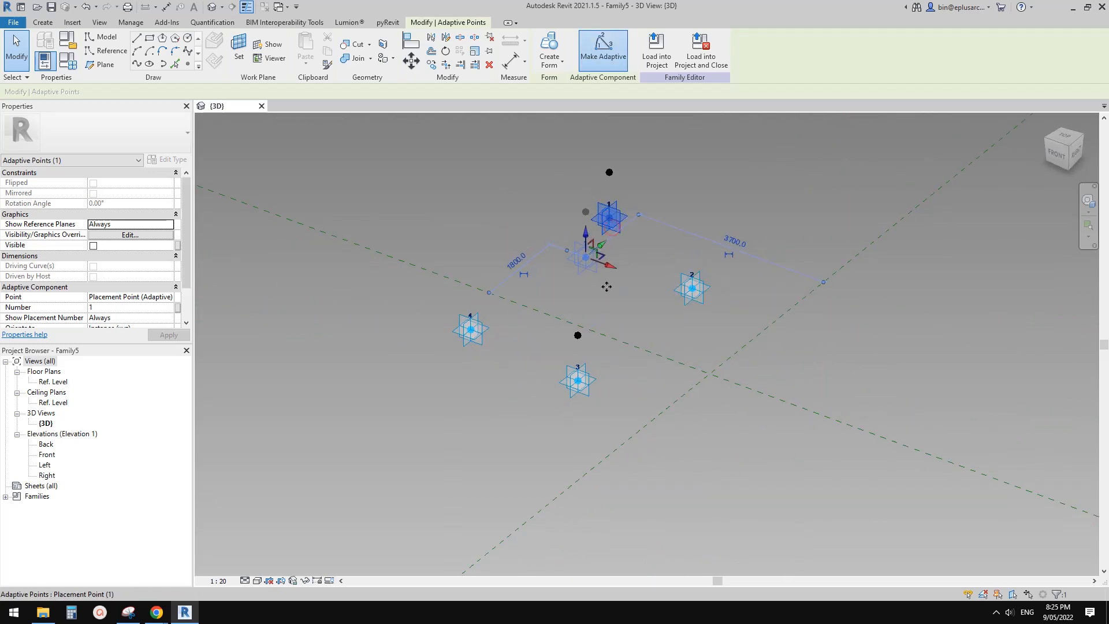
Step: Shift adaptive points 3 and 4 nearer to points 1 and 2 to tighten the panel layout
{"action": "middle_click_drag", "start_coordinate": [616, 301], "coordinate": [607, 378], "text": "shift"}
{"action": "scroll", "coordinate": [499, 379], "scroll_direction": "up", "scroll_amount": 2}
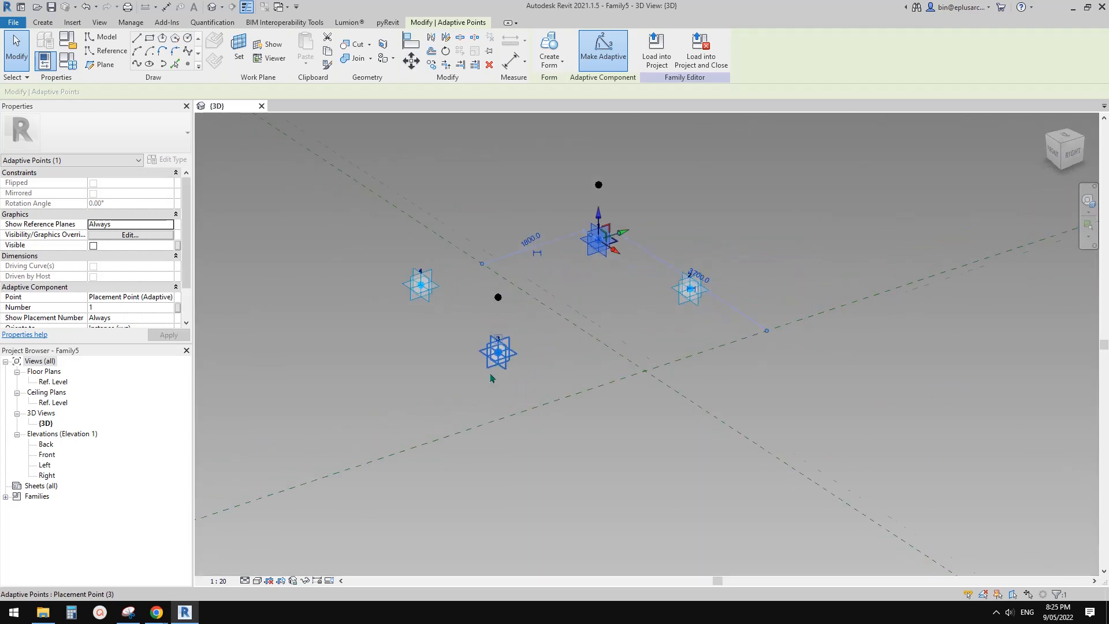
{"action": "left_click_drag", "start_coordinate": [549, 341], "coordinate": [549, 337]}
{"action": "left_click_drag", "start_coordinate": [407, 277], "coordinate": [467, 273]}
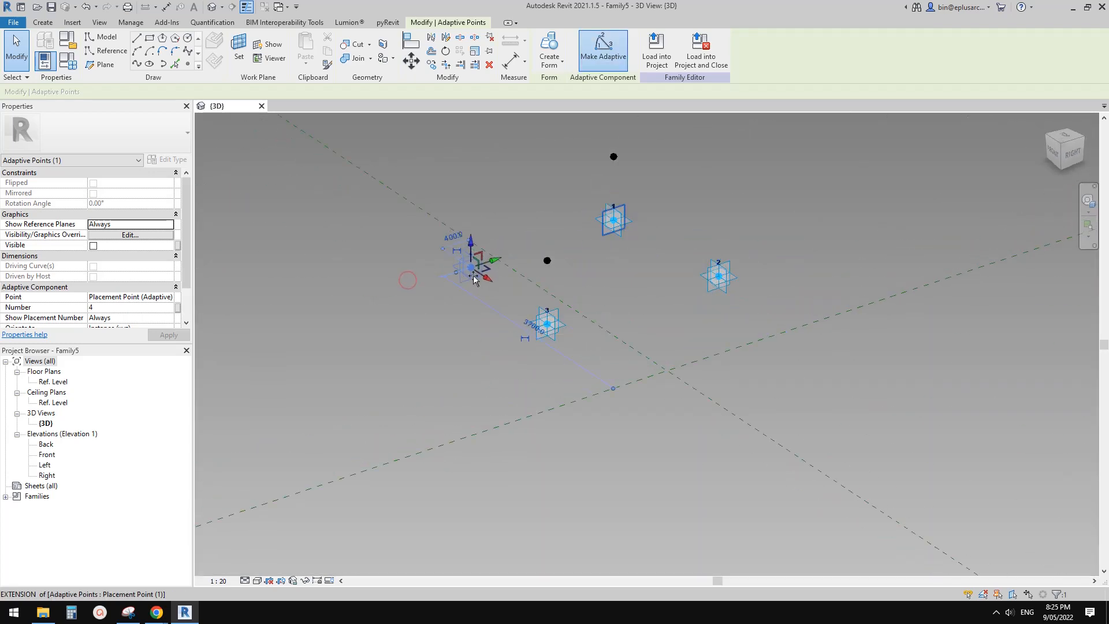
{"action": "key", "text": "Escape"}
Step: Switch to Snipping Tool, review the annotated facade photo for the curve direction at the panel corners, and return to Revit
{"action": "middle_click_drag", "start_coordinate": [606, 334], "coordinate": [747, 266]}
{"action": "middle_click_drag", "start_coordinate": [784, 220], "coordinate": [611, 352]}
{"action": "middle_click_drag", "start_coordinate": [687, 352], "coordinate": [651, 356]}
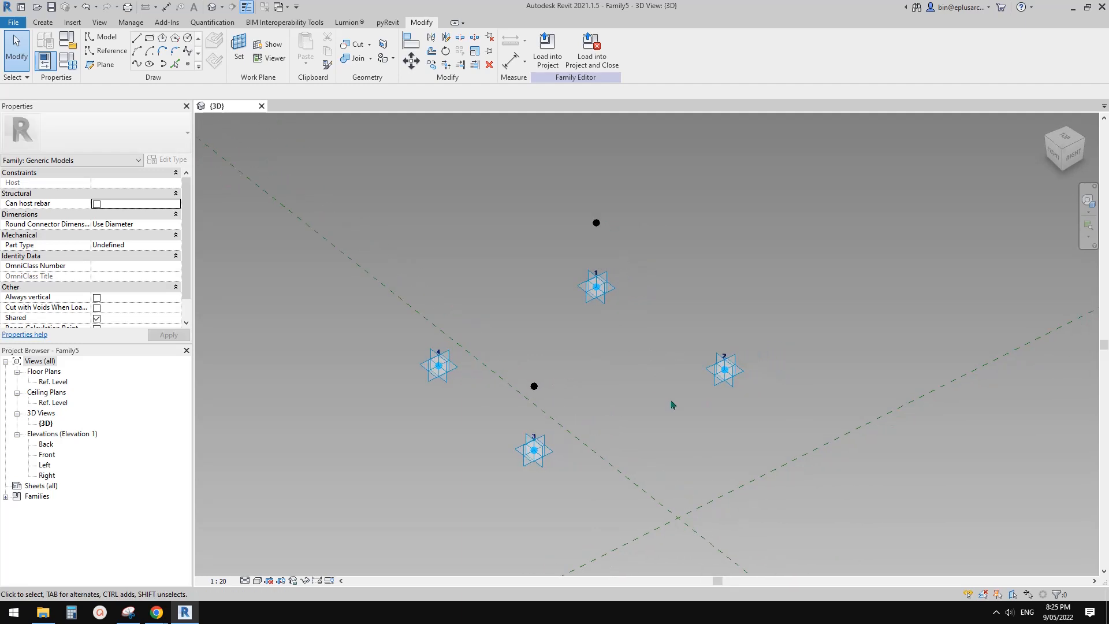
{"action": "left_click", "coordinate": [129, 612]}
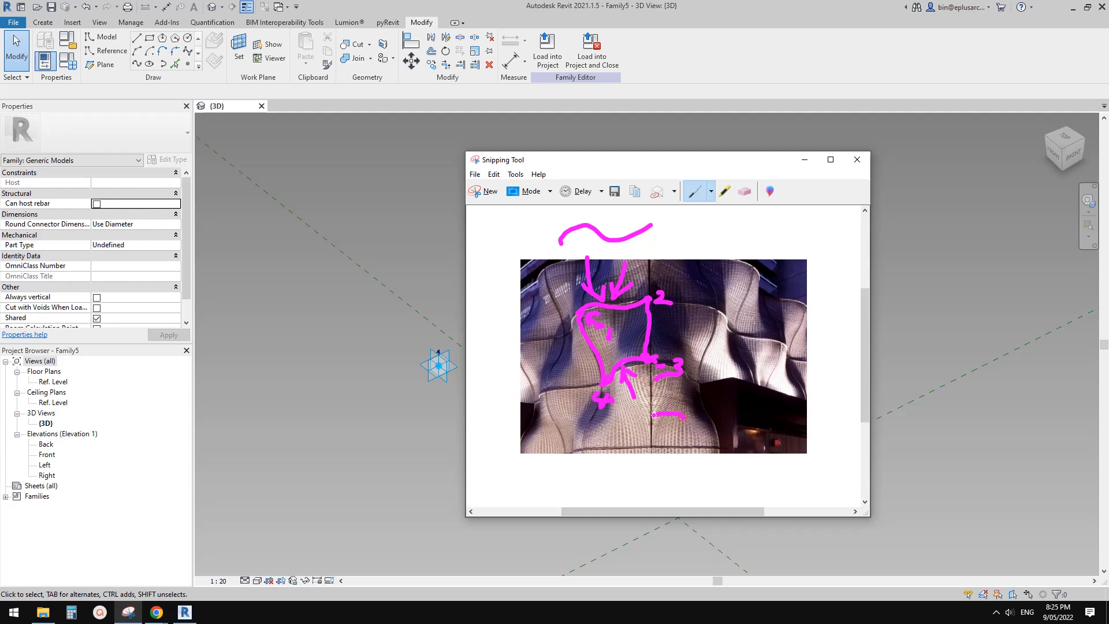
{"action": "left_click", "coordinate": [185, 612]}
Step: Place a reference point on the vertical work plane of the offset point above adaptive point 1
{"action": "mouse_move", "coordinate": [649, 324]}
{"action": "middle_mouse_down"}
{"action": "mouse_move", "coordinate": [641, 332]}
{"action": "mouse_move", "coordinate": [670, 327]}
{"action": "middle_mouse_up"}
{"action": "scroll", "coordinate": [594, 239], "scroll_direction": "up", "scroll_amount": 2}
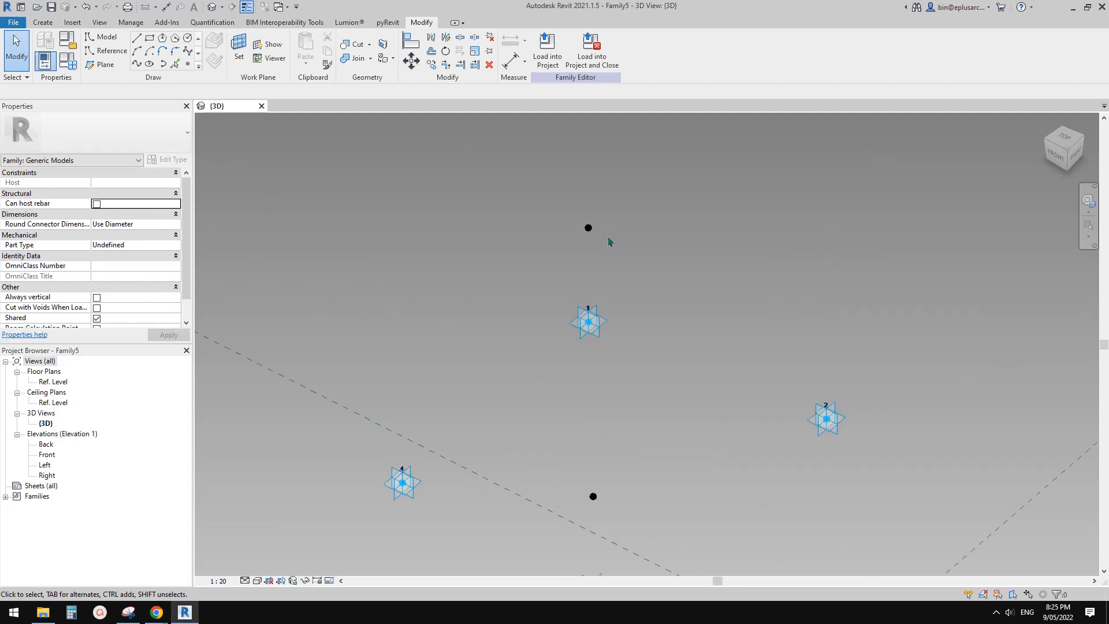
{"action": "middle_click_drag", "start_coordinate": [610, 241], "coordinate": [573, 257]}
{"action": "left_click", "coordinate": [187, 64]}
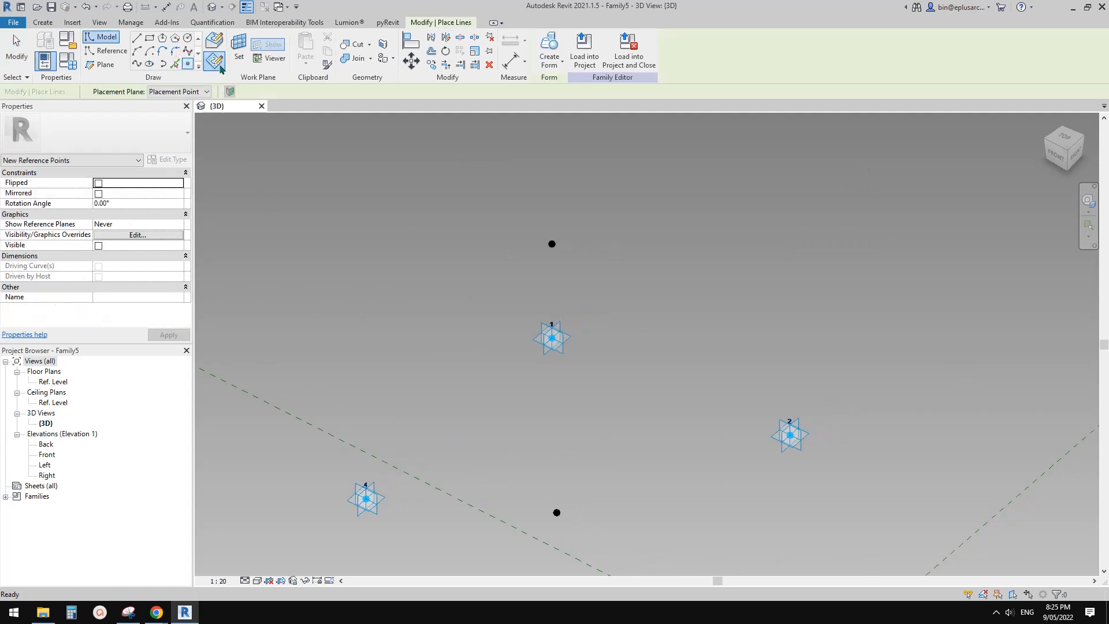
{"action": "left_click", "coordinate": [240, 48]}
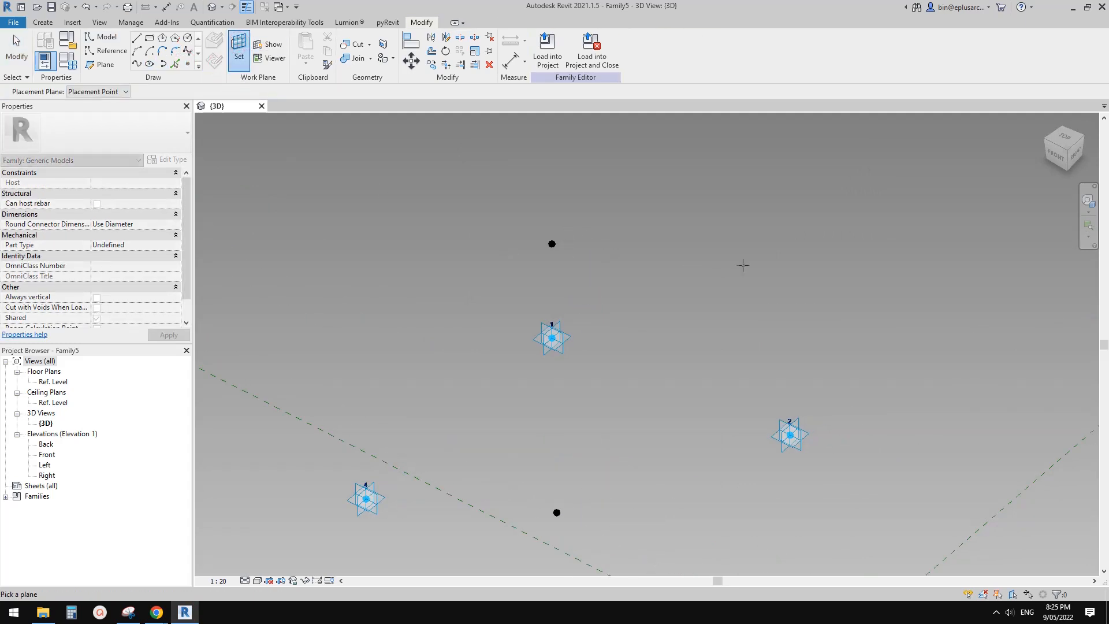
{"action": "middle_click_drag", "start_coordinate": [643, 301], "coordinate": [641, 304]}
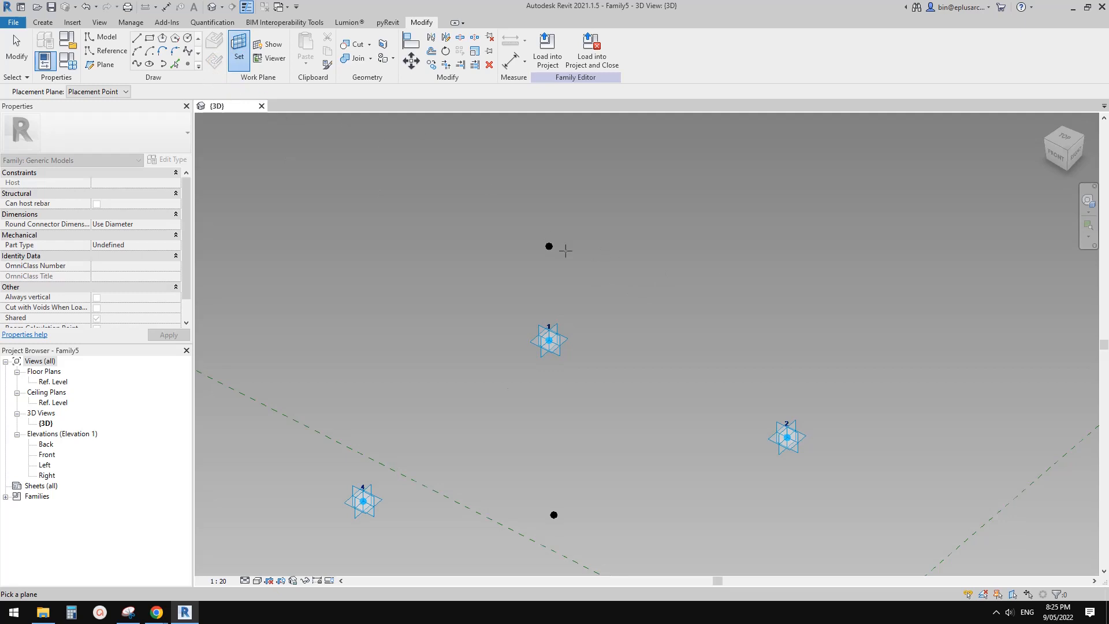
{"action": "scroll", "coordinate": [565, 250], "scroll_direction": "up", "scroll_amount": 4}
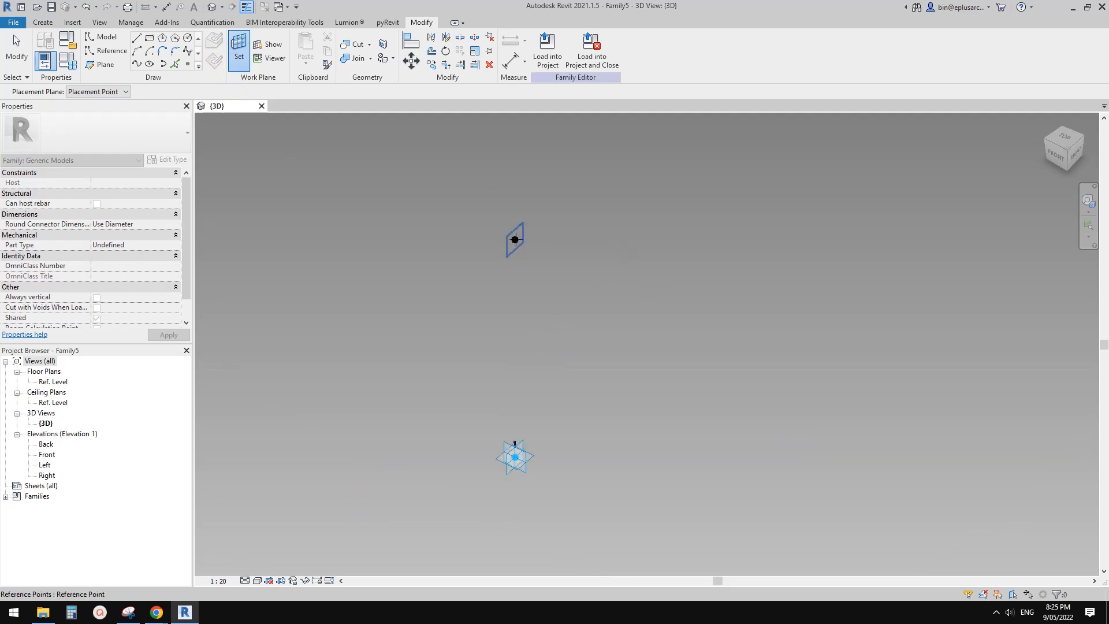
{"action": "left_click", "coordinate": [514, 240]}
{"action": "left_click", "coordinate": [515, 239]}
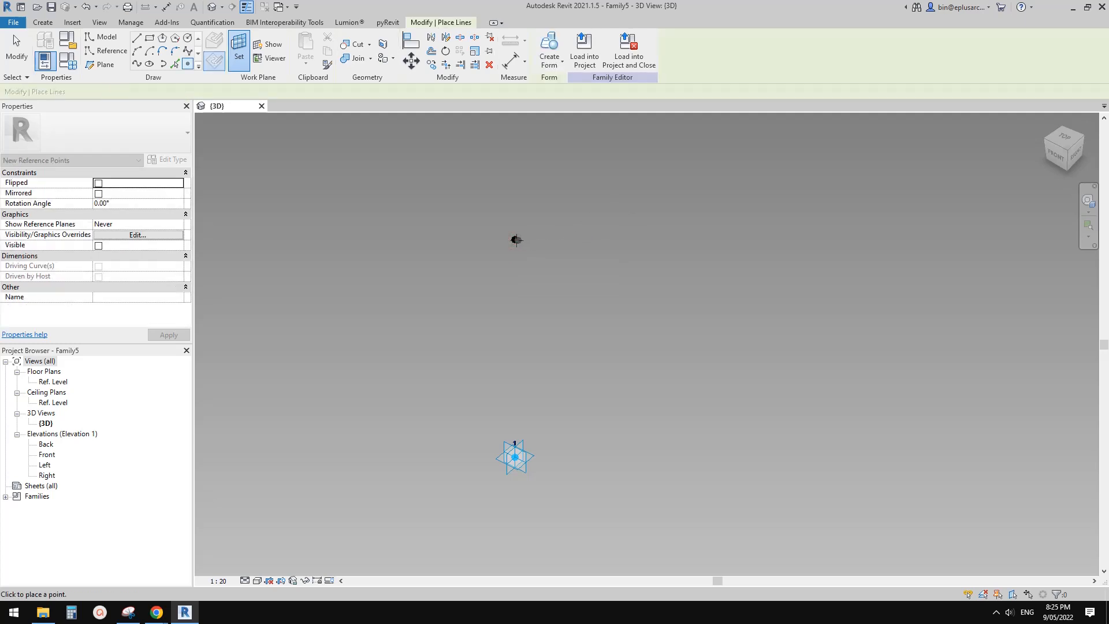
{"action": "left_click", "coordinate": [611, 344]}
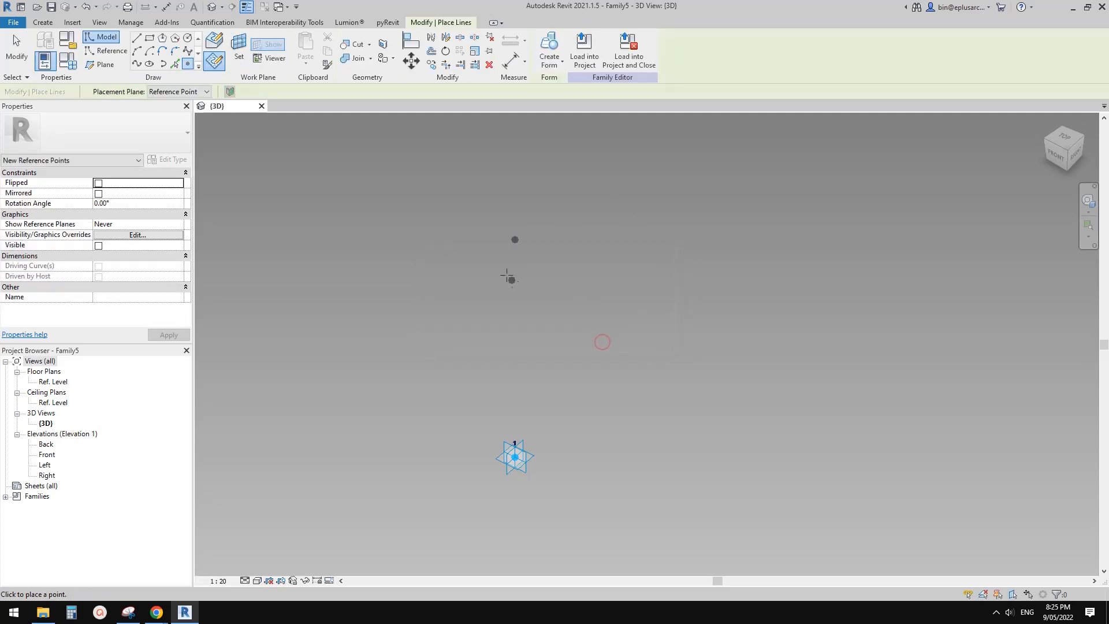
{"action": "key", "text": "Escape"}
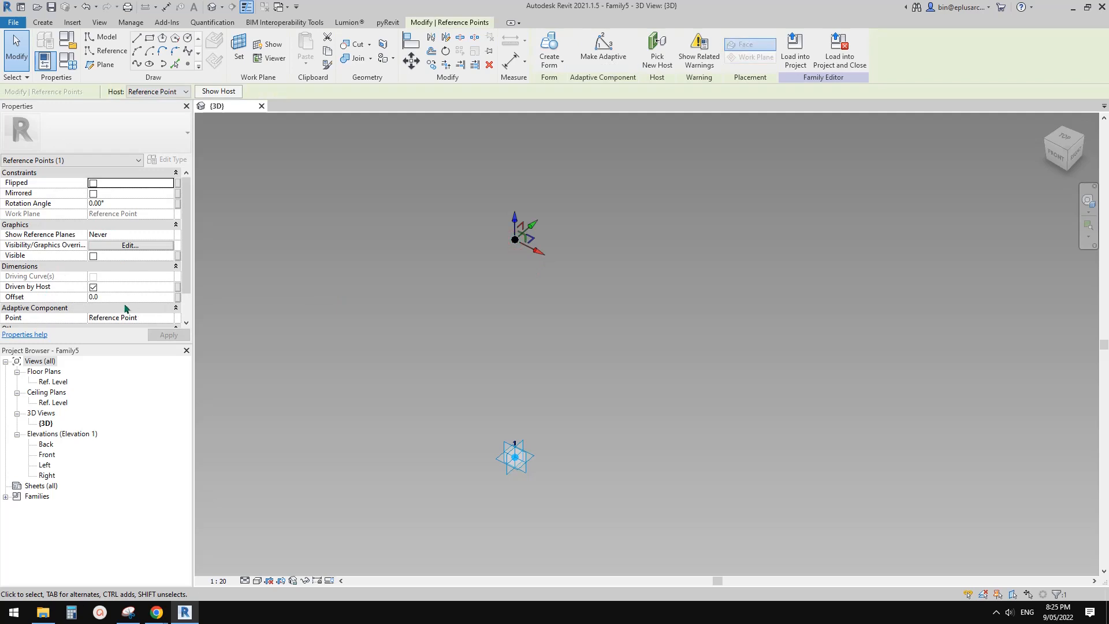
Step: Set the Offset of the point hosted on the raised point above adaptive point 1 to 1
{"action": "left_click", "coordinate": [126, 297]}
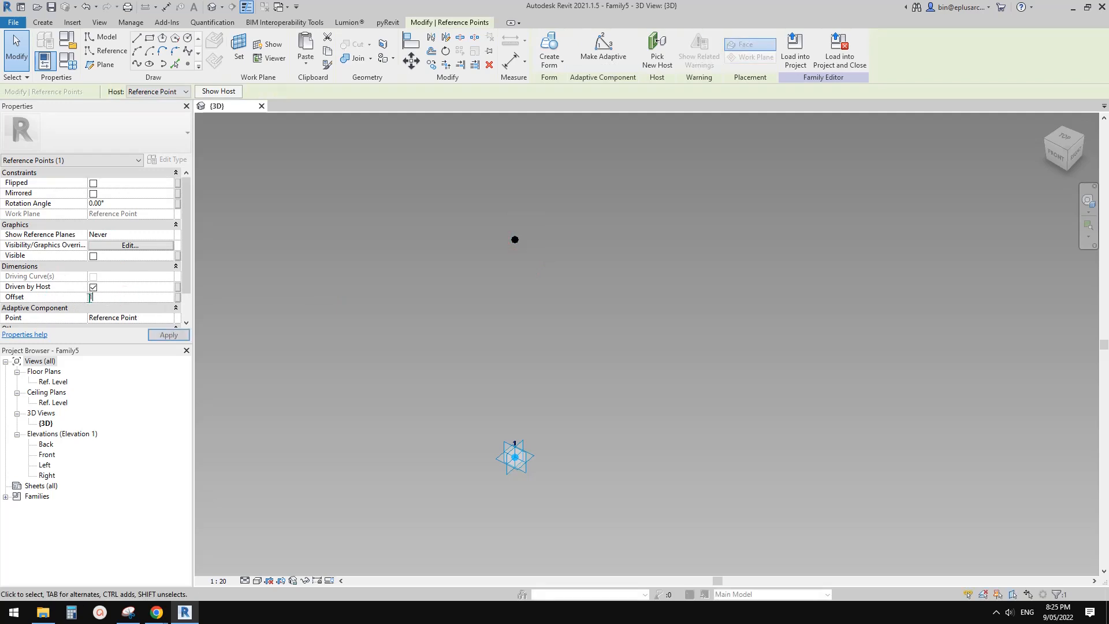
{"action": "scroll", "coordinate": [411, 307], "scroll_direction": "down", "scroll_amount": 2}
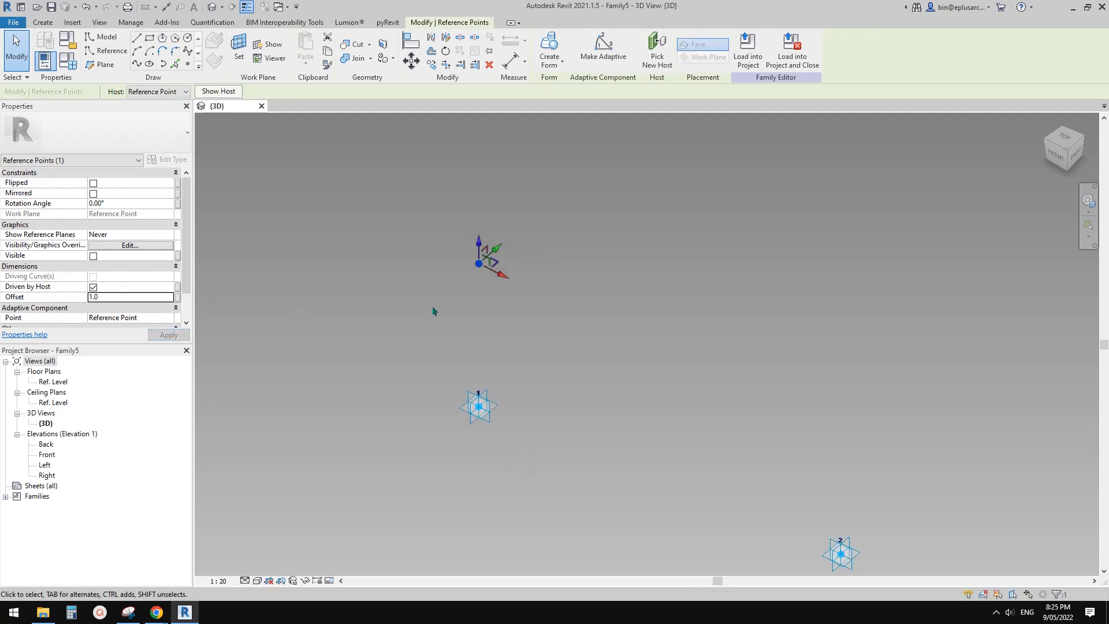
{"action": "middle_click_drag", "start_coordinate": [417, 329], "coordinate": [569, 353], "text": "shift"}
Step: Place a reference point on the vertical work plane of adaptive point 2
{"action": "left_click", "coordinate": [186, 65]}
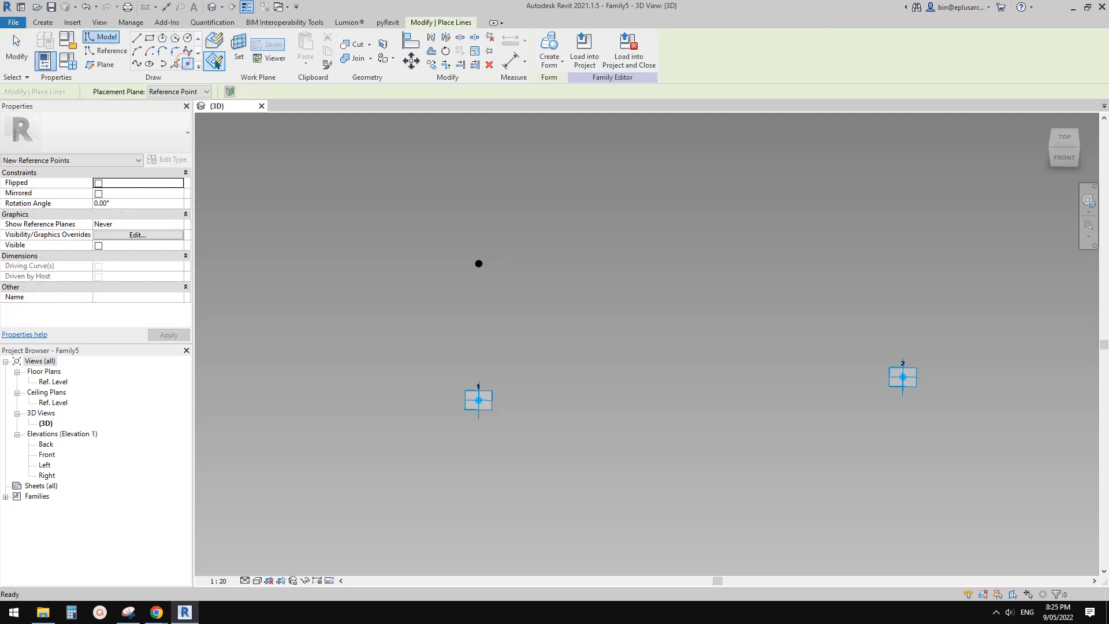
{"action": "key", "text": "Escape"}
{"action": "middle_click_drag", "start_coordinate": [624, 149], "coordinate": [738, 157], "text": "shift"}
{"action": "scroll", "coordinate": [731, 175], "scroll_direction": "up", "scroll_amount": 1}
{"action": "left_click", "coordinate": [705, 205]}
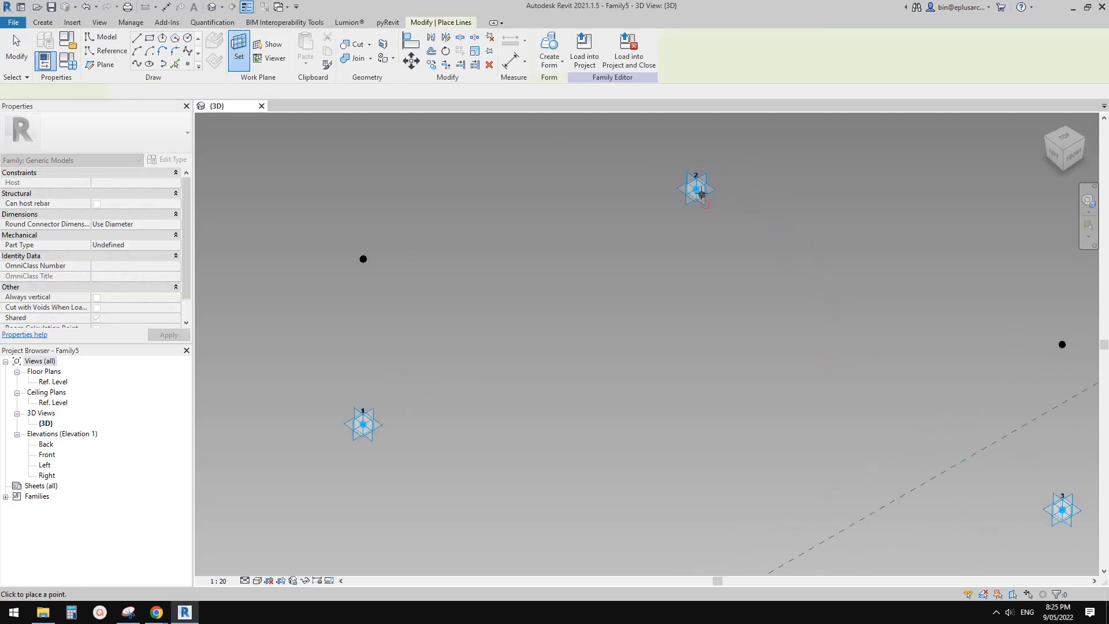
{"action": "left_click", "coordinate": [696, 189]}
{"action": "key", "text": "Escape"}
{"action": "scroll", "coordinate": [699, 193], "scroll_direction": "up", "scroll_amount": 1}
{"action": "key", "text": "Escape"}
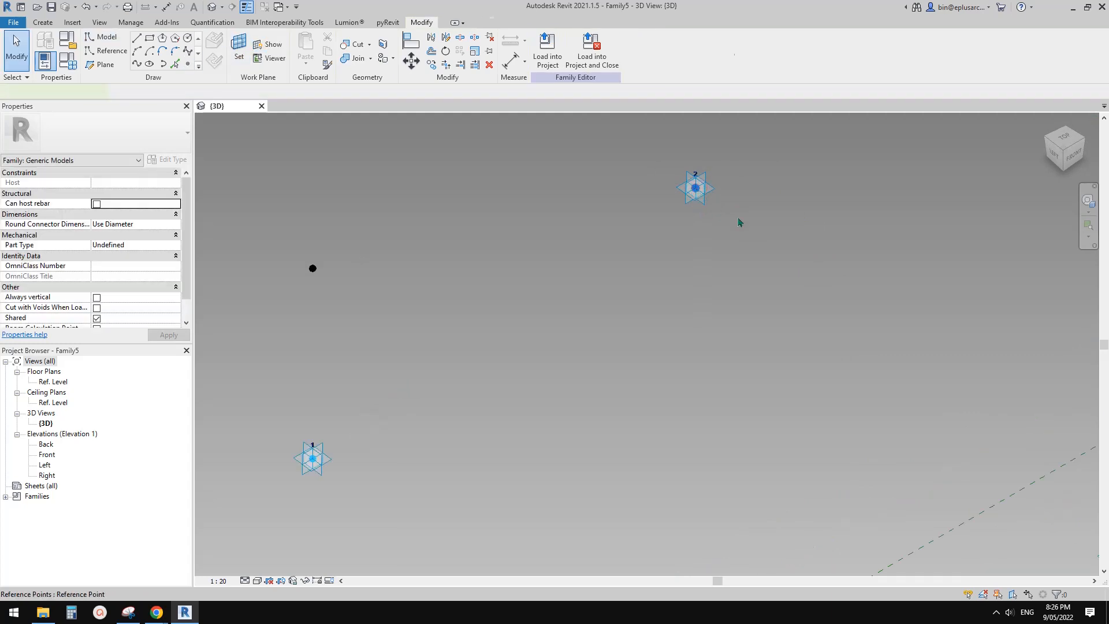
Step: Set the Offset of the reference point hosted on adaptive point 2 to -1
{"action": "left_click", "coordinate": [697, 192]}
{"action": "middle_click_drag", "start_coordinate": [736, 226], "coordinate": [701, 278], "text": "shift"}
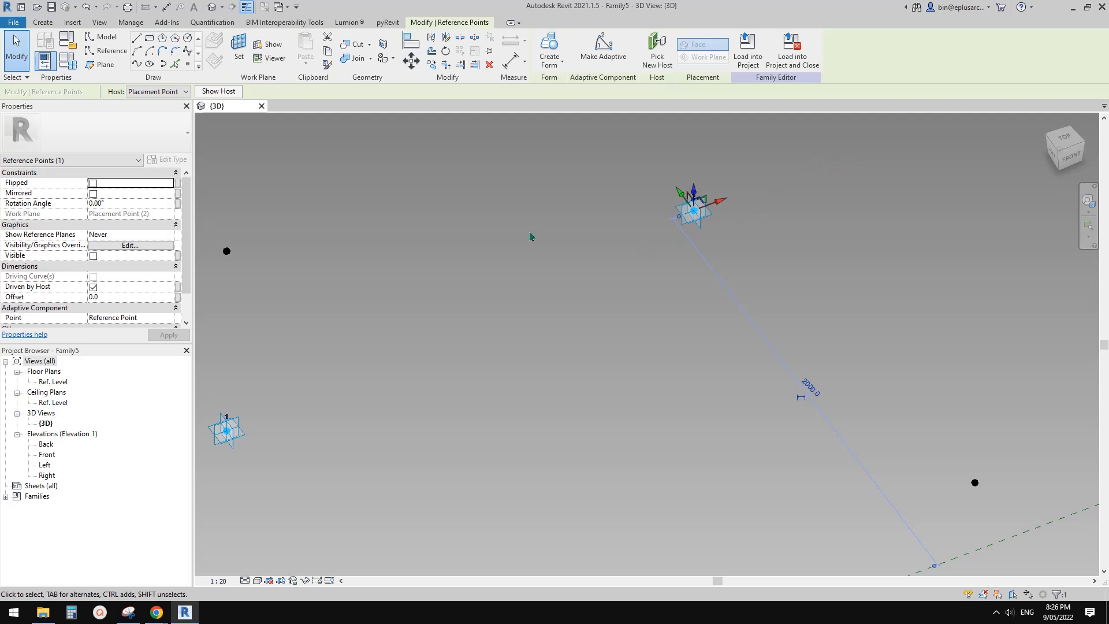
{"action": "left_click", "coordinate": [122, 299]}
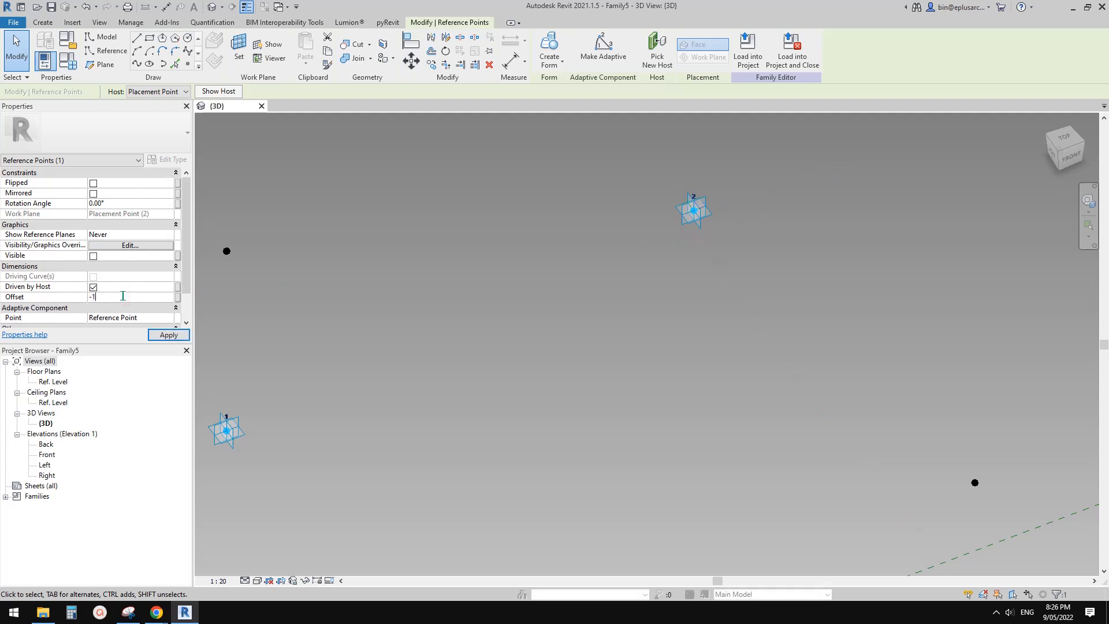
{"action": "scroll", "coordinate": [658, 230], "scroll_direction": "down", "scroll_amount": 2}
{"action": "mouse_move", "coordinate": [678, 258]}
{"action": "middle_mouse_down", "text": "shift"}
{"action": "mouse_move", "coordinate": [587, 258]}
{"action": "mouse_move", "coordinate": [661, 324]}
{"action": "middle_mouse_up", "text": "shift"}
{"action": "scroll", "coordinate": [559, 252], "scroll_direction": "down", "scroll_amount": 2}
{"action": "left_click", "coordinate": [661, 324]}
Step: Create a spline through the points above adaptive point 1 and the points at adaptive point 2
{"action": "middle_click_drag", "start_coordinate": [634, 287], "coordinate": [607, 257], "text": "shift"}
{"action": "left_click_drag", "start_coordinate": [445, 183], "coordinate": [512, 221]}
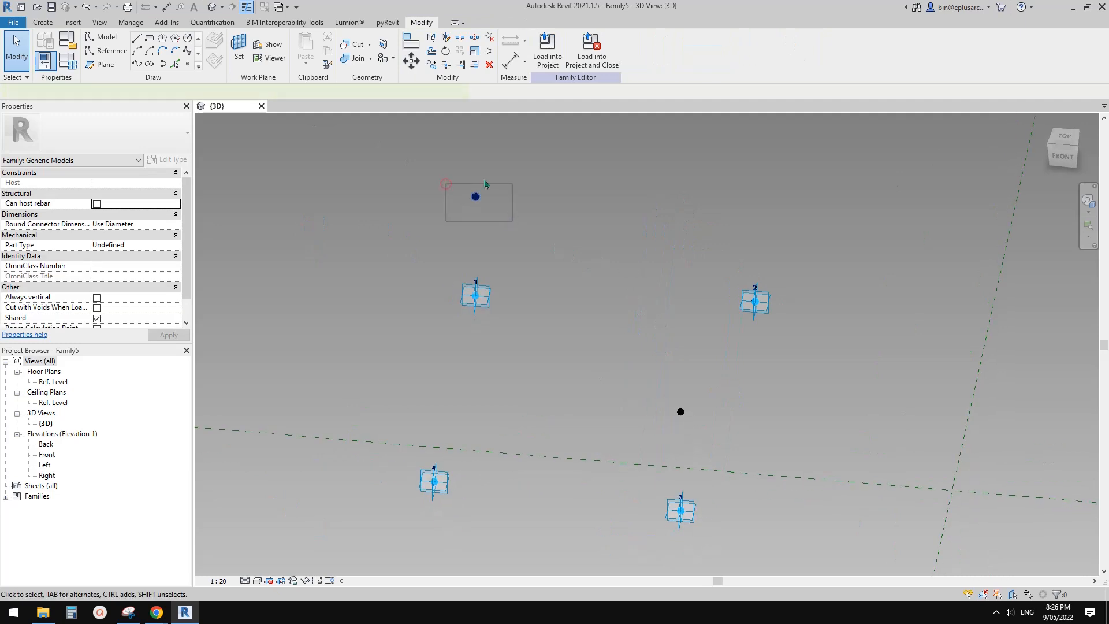
{"action": "left_click_drag", "start_coordinate": [806, 329], "coordinate": [809, 331], "text": "ctrl"}
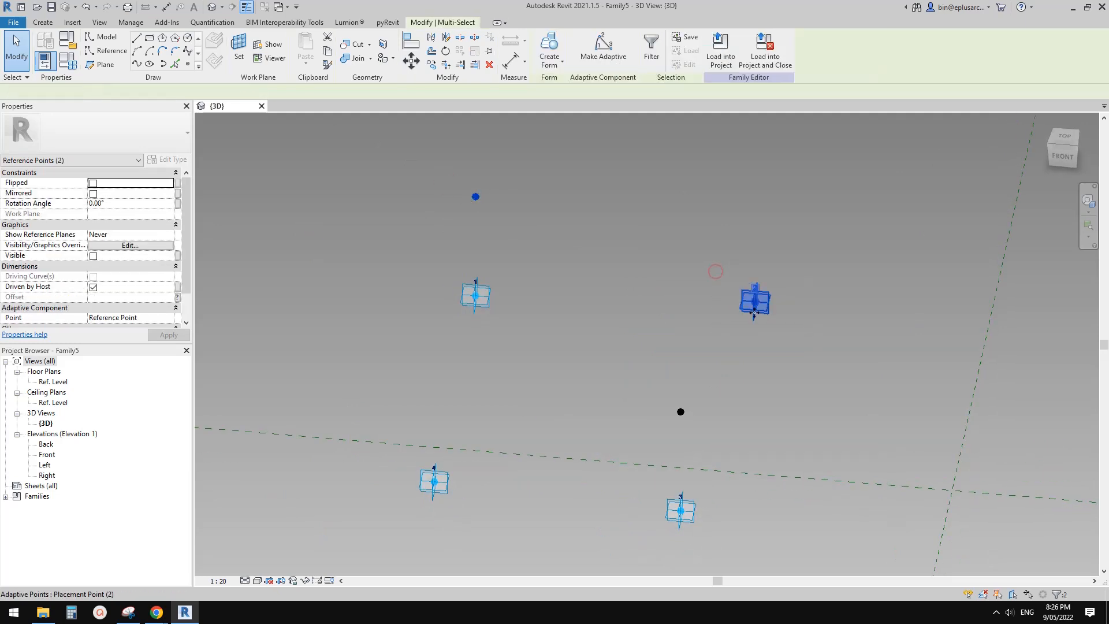
{"action": "left_click", "coordinate": [141, 67]}
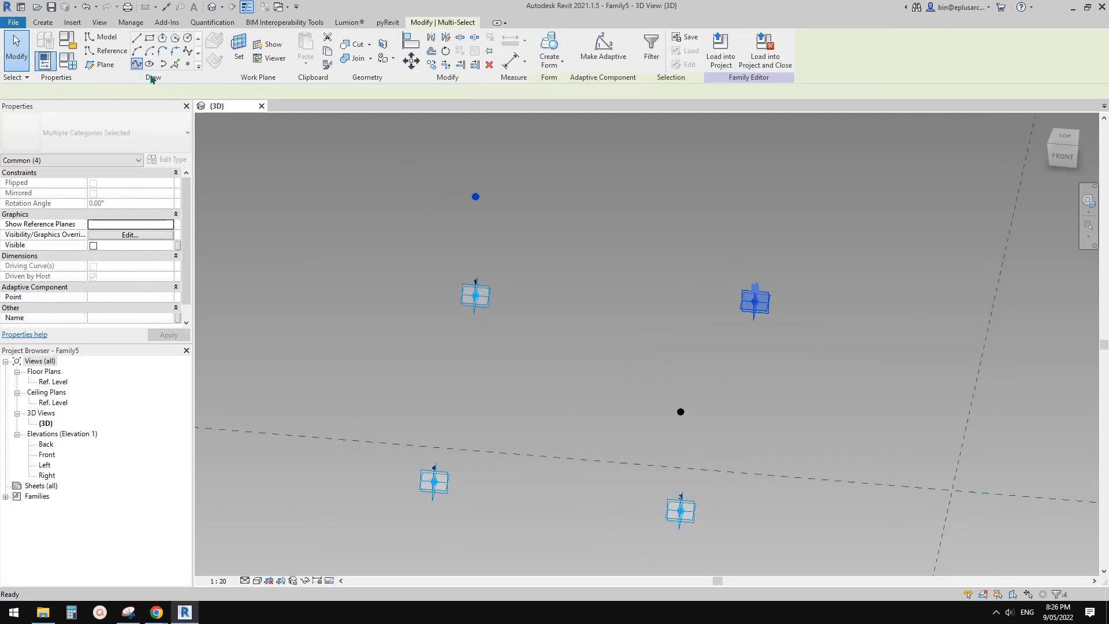
{"action": "middle_click_drag", "start_coordinate": [691, 223], "coordinate": [708, 158], "text": "shift"}
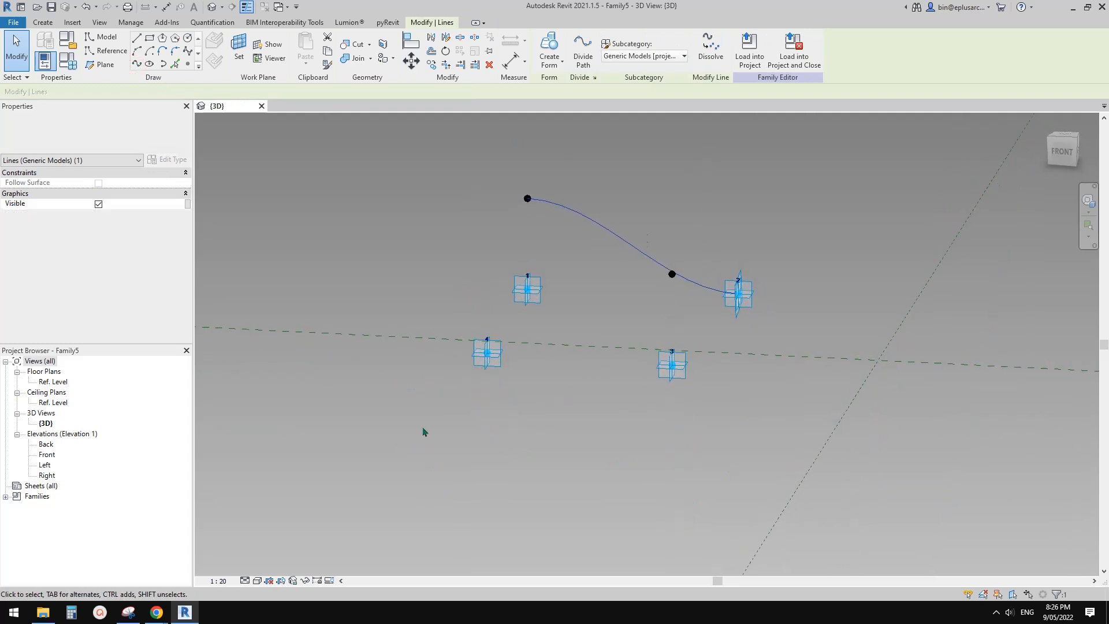
Step: Switch to Snipping Tool, review the marked curve of the panel's lower edge, and return to Revit
{"action": "left_click", "coordinate": [128, 612]}
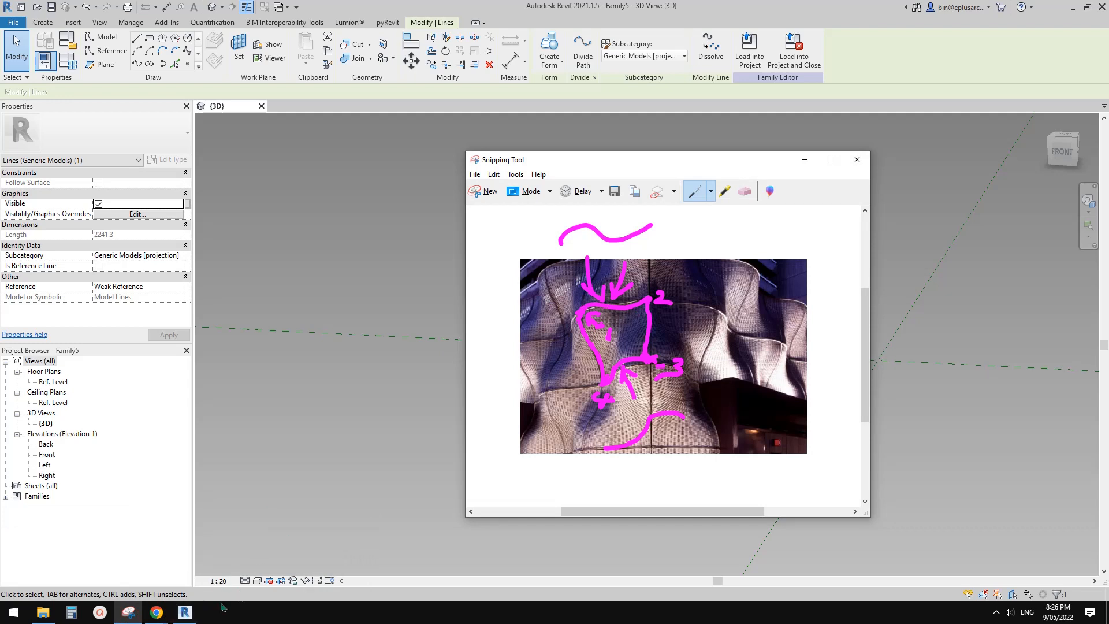
{"action": "left_click", "coordinate": [185, 612]}
Step: Place a reference point on the vertical work plane of the offset point above adaptive point 3
{"action": "scroll", "coordinate": [612, 388], "scroll_direction": "down", "scroll_amount": 1}
{"action": "middle_click_drag", "start_coordinate": [614, 388], "coordinate": [689, 263], "text": "shift"}
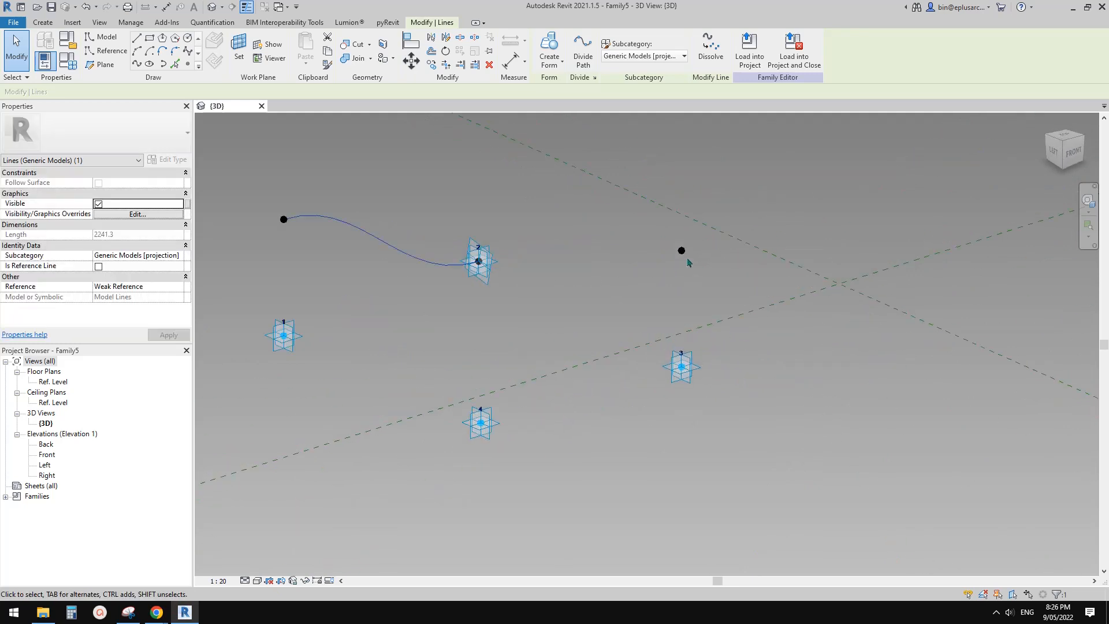
{"action": "left_click", "coordinate": [188, 64]}
{"action": "left_click", "coordinate": [239, 49]}
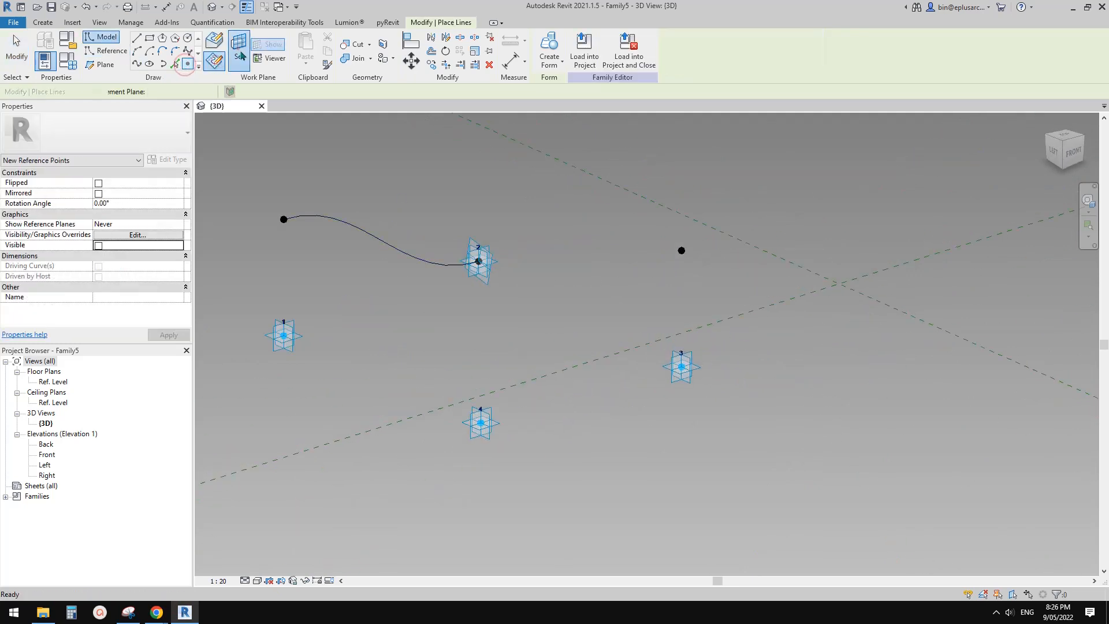
{"action": "scroll", "coordinate": [395, 181], "scroll_direction": "up", "scroll_amount": 1}
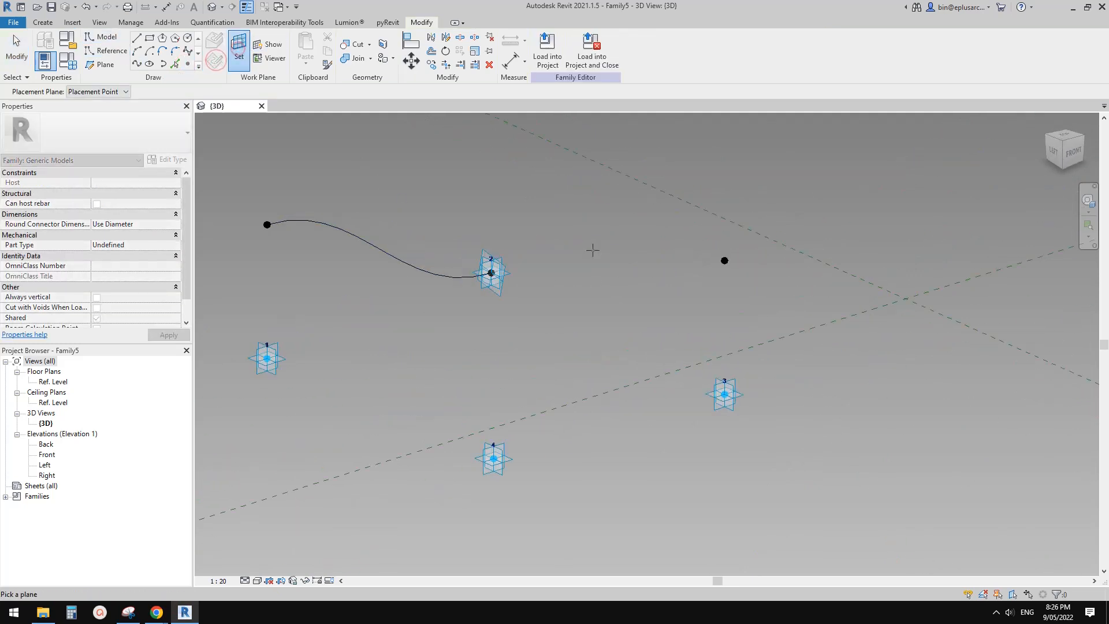
{"action": "left_click", "coordinate": [725, 260]}
{"action": "left_click", "coordinate": [725, 261]}
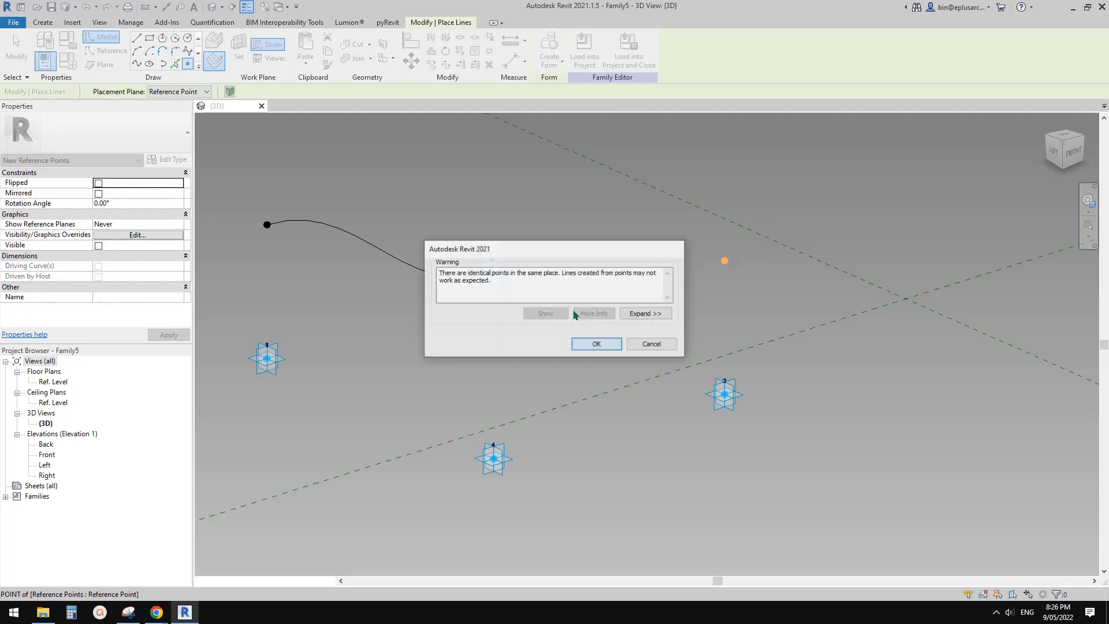
{"action": "left_click", "coordinate": [597, 342]}
Step: Place a reference point on the vertical work plane of adaptive point 4
{"action": "left_click", "coordinate": [239, 49]}
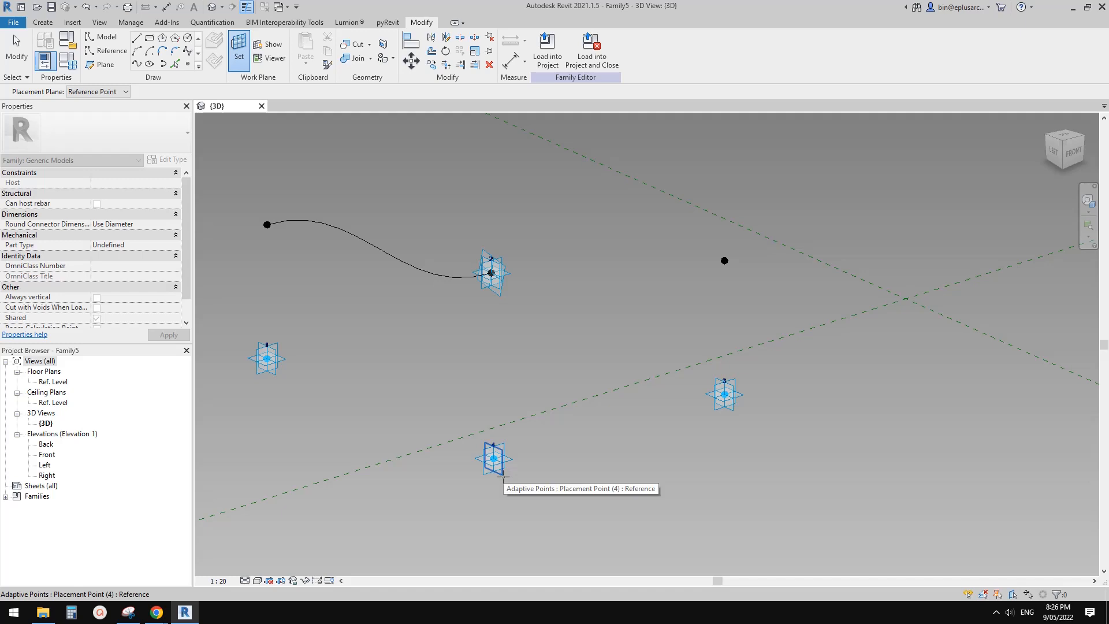
{"action": "left_click", "coordinate": [503, 477]}
{"action": "key", "text": "Escape"}
{"action": "key", "text": "Escape"}
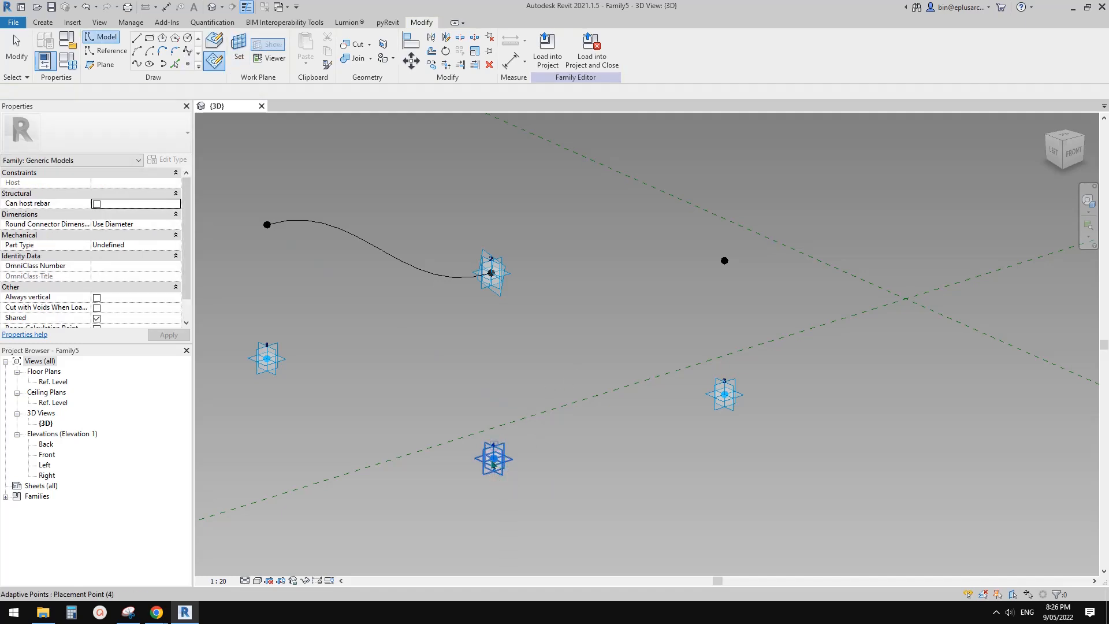
Step: Set the Offset of the reference point hosted on adaptive point 4 to 1.0
{"action": "key", "text": "Tab"}
{"action": "left_click", "coordinate": [495, 461]}
{"action": "middle_click_drag", "start_coordinate": [561, 455], "coordinate": [519, 469], "text": "shift"}
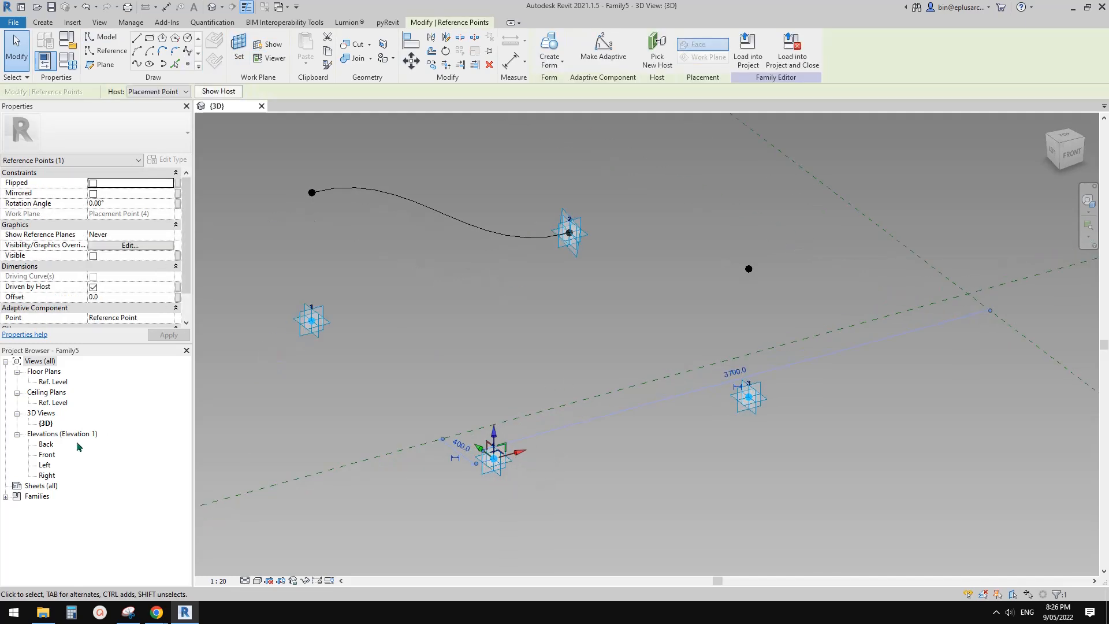
{"action": "left_click", "coordinate": [123, 297]}
{"action": "type", "text": "1.0"}
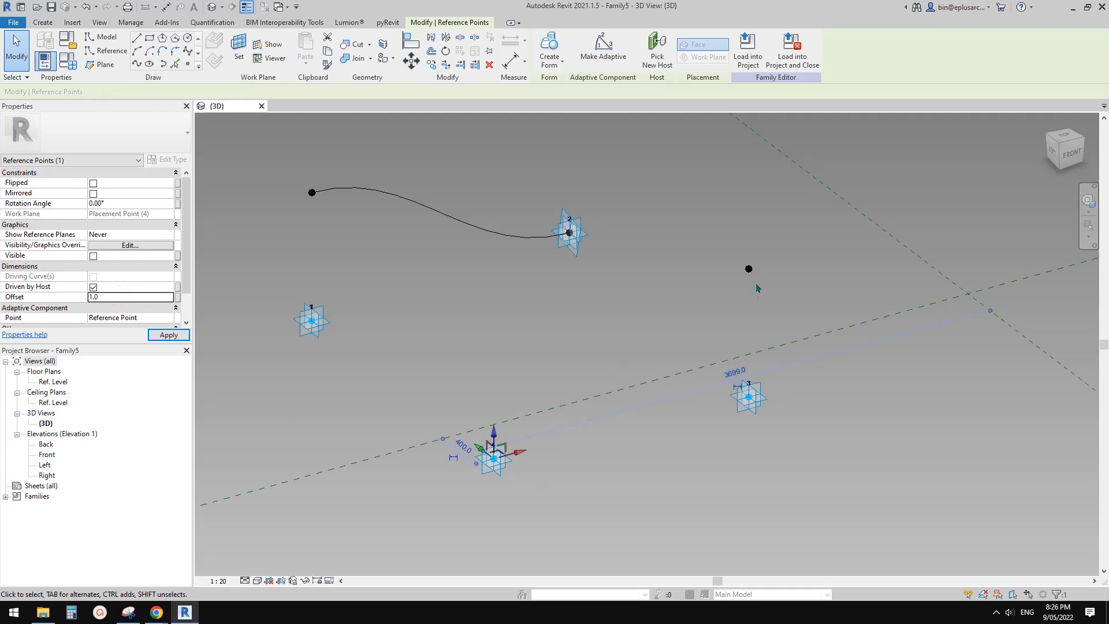
Step: Set the Offset of the hosted reference point above adaptive point 3 to -1
{"action": "left_click", "coordinate": [748, 270]}
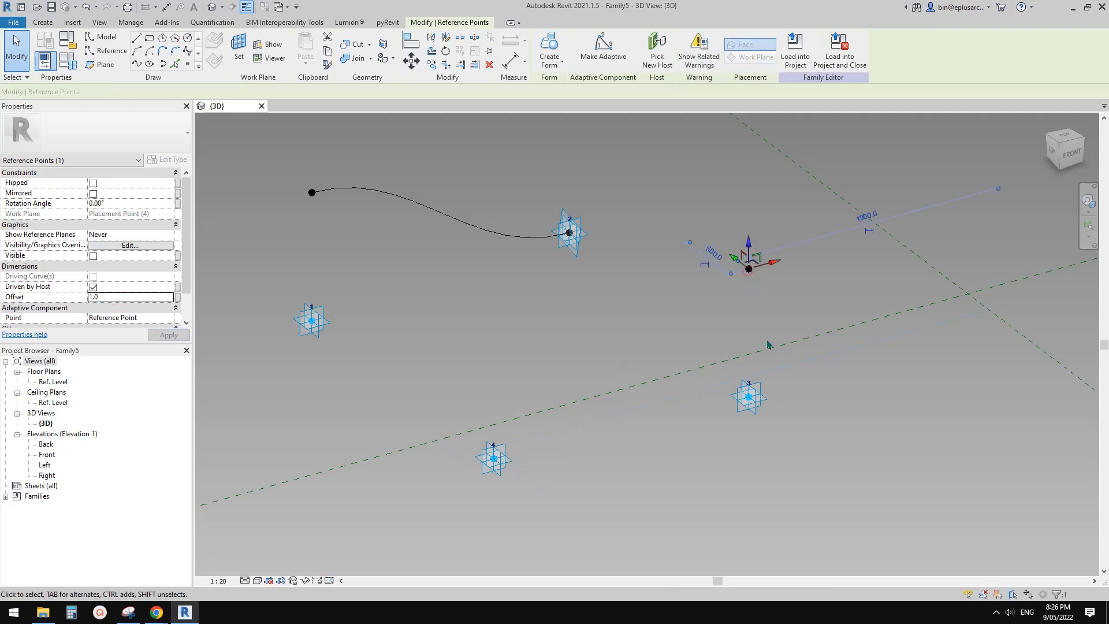
{"action": "left_click", "coordinate": [115, 297]}
{"action": "type", "text": "-1"}
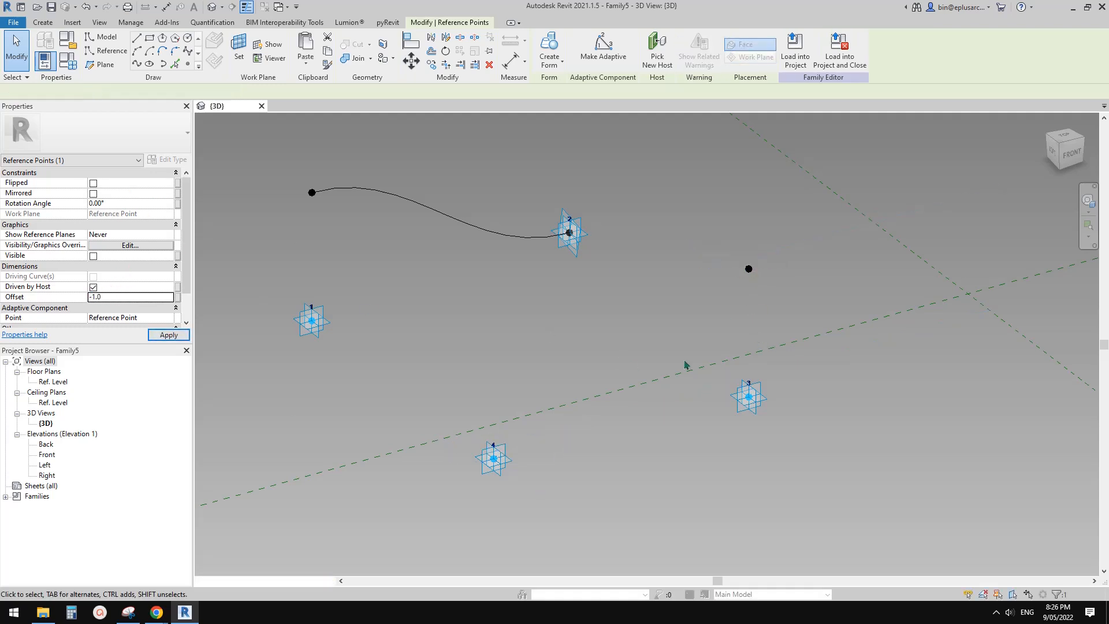
Step: Create a spline through the points above adaptive point 3 and the points at adaptive point 4
{"action": "left_click_drag", "start_coordinate": [687, 211], "coordinate": [757, 277]}
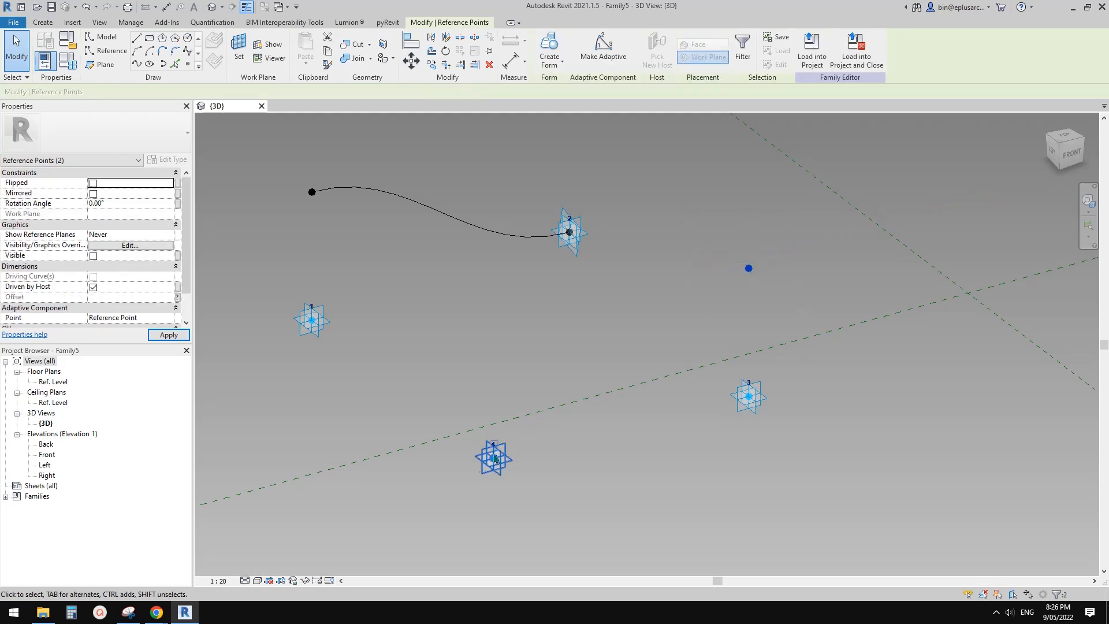
{"action": "left_click_drag", "start_coordinate": [441, 407], "coordinate": [534, 483], "text": "ctrl"}
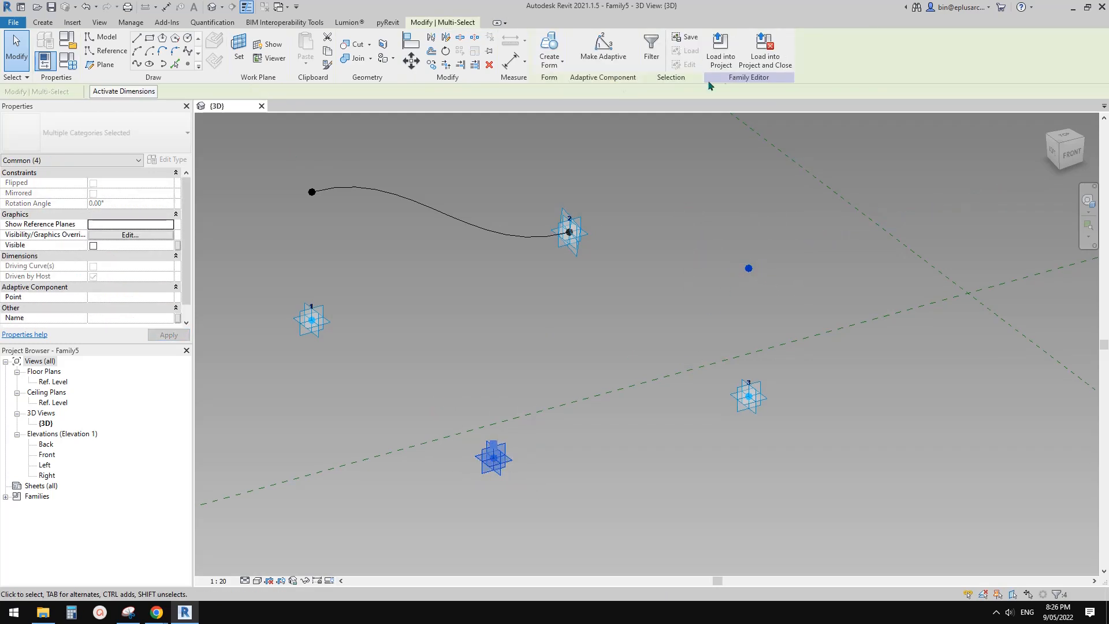
{"action": "left_click", "coordinate": [653, 51]}
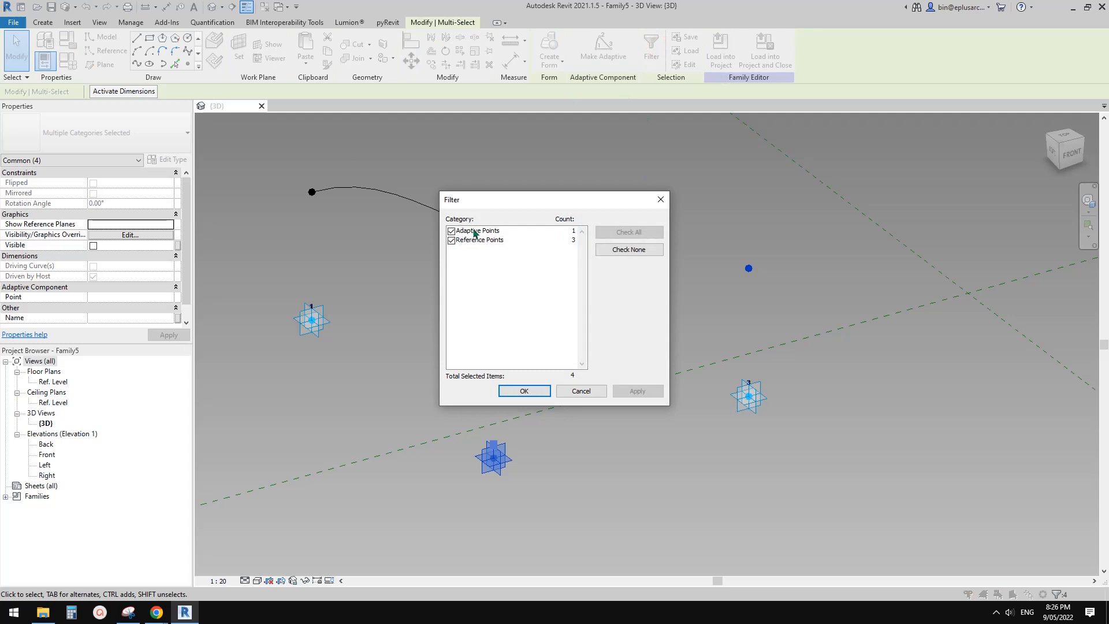
{"action": "left_click", "coordinate": [659, 200]}
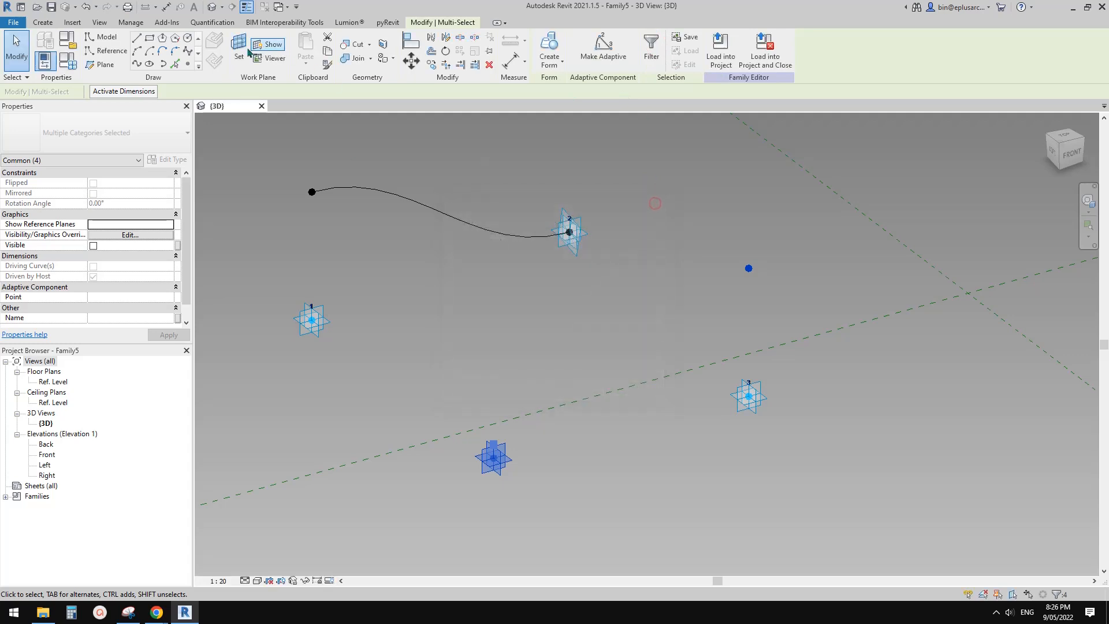
{"action": "left_click", "coordinate": [147, 65]}
Step: Convert both splines into reference lines
{"action": "middle_click_drag", "start_coordinate": [795, 304], "coordinate": [666, 245], "text": "shift"}
{"action": "left_click_drag", "start_coordinate": [690, 274], "coordinate": [653, 375]}
{"action": "left_click", "coordinate": [99, 267]}
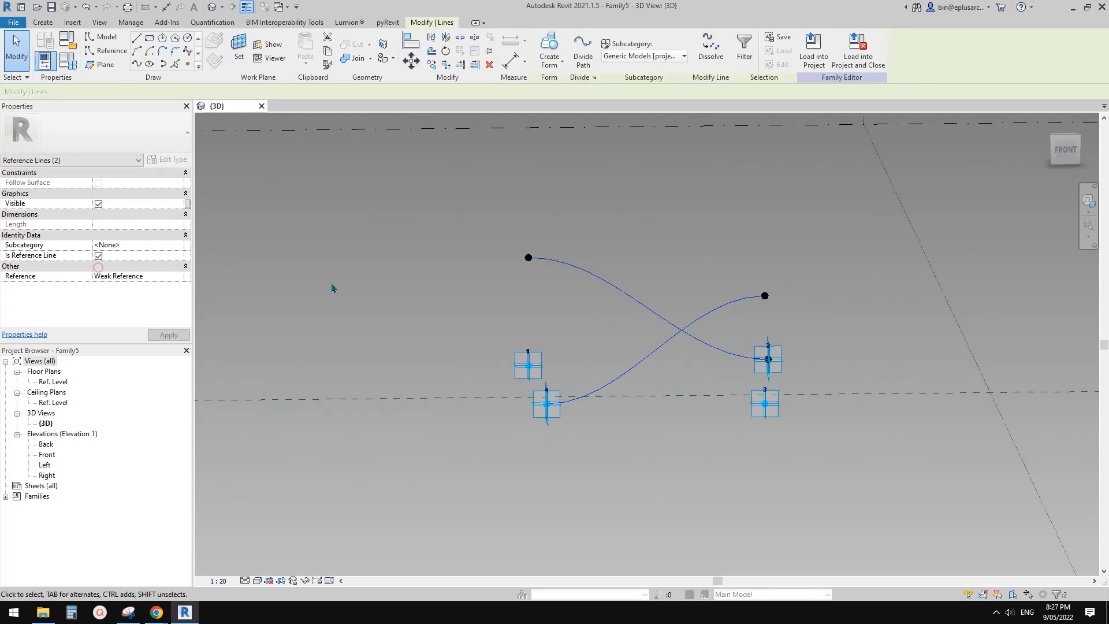
{"action": "left_click", "coordinate": [636, 334]}
{"action": "middle_click_drag", "start_coordinate": [636, 333], "coordinate": [797, 326], "text": "shift"}
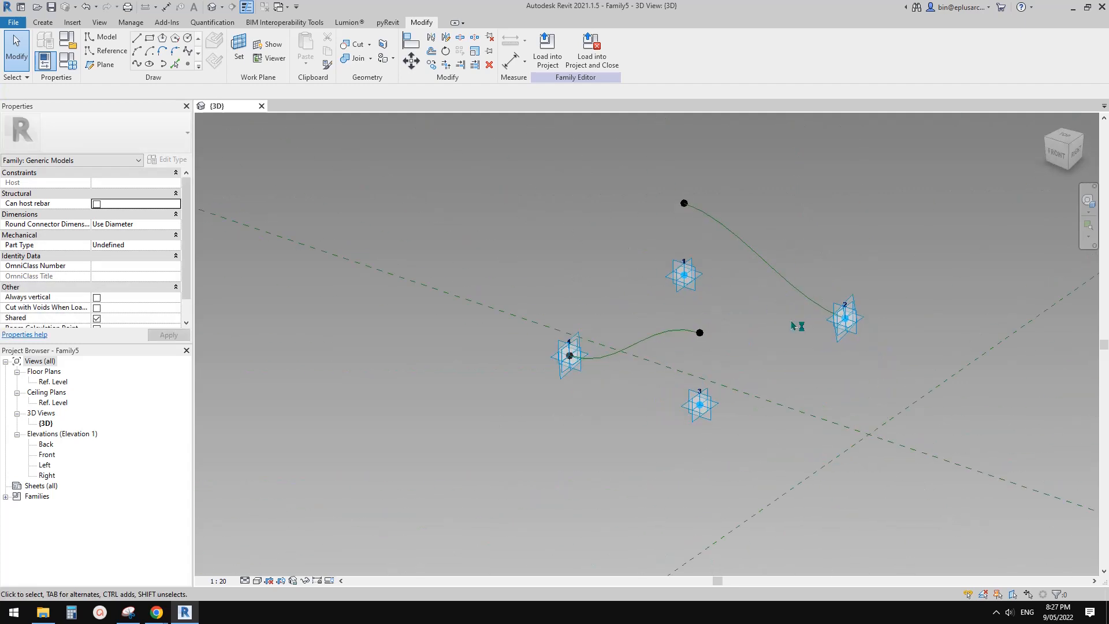
Step: Create a form between the two spline reference lines
{"action": "left_click", "coordinate": [668, 334]}
{"action": "left_click", "coordinate": [764, 259], "text": "ctrl"}
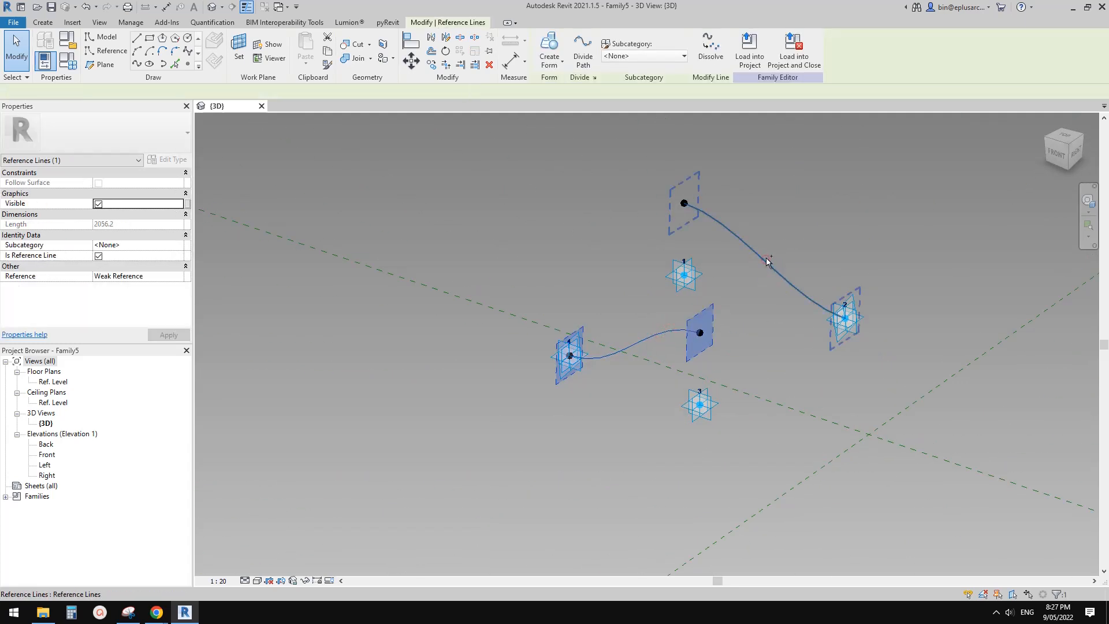
{"action": "left_click", "coordinate": [550, 47]}
{"action": "middle_click_drag", "start_coordinate": [768, 267], "coordinate": [634, 170], "text": "shift"}
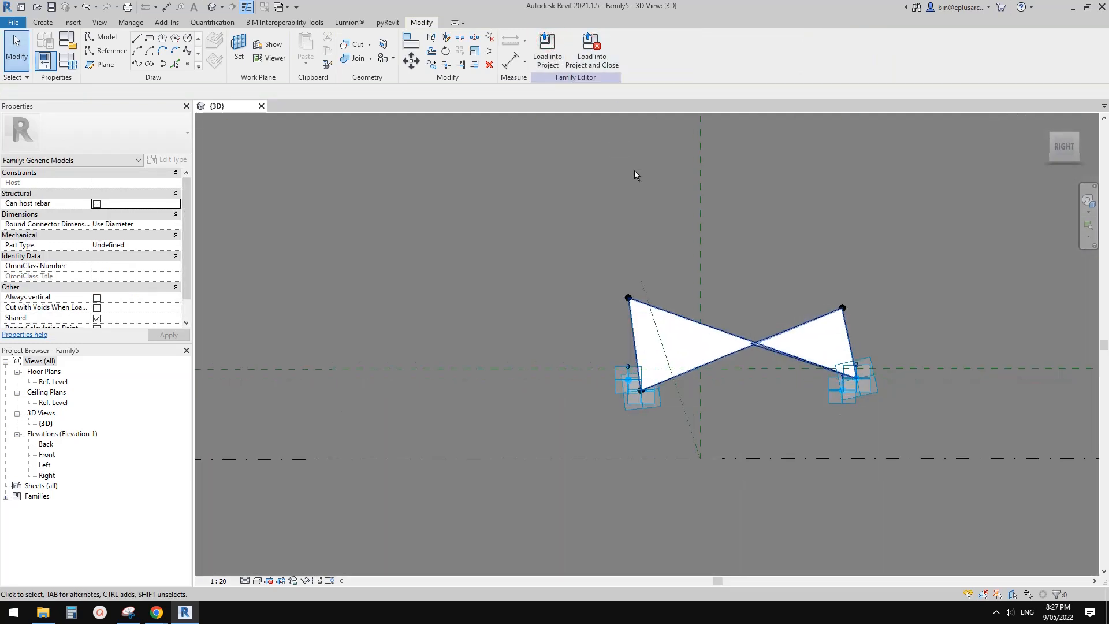
Step: Inspect the twisted form from the front and side, and delete it
{"action": "middle_click_drag", "start_coordinate": [717, 329], "coordinate": [924, 341], "text": "shift"}
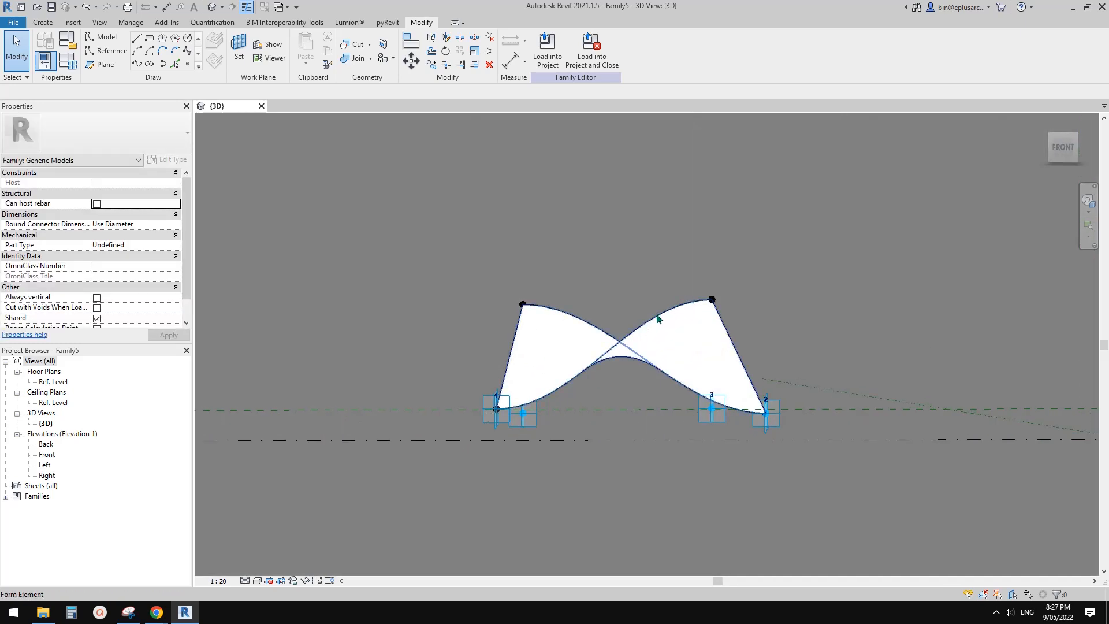
{"action": "middle_click_drag", "start_coordinate": [658, 319], "coordinate": [513, 367], "text": "shift"}
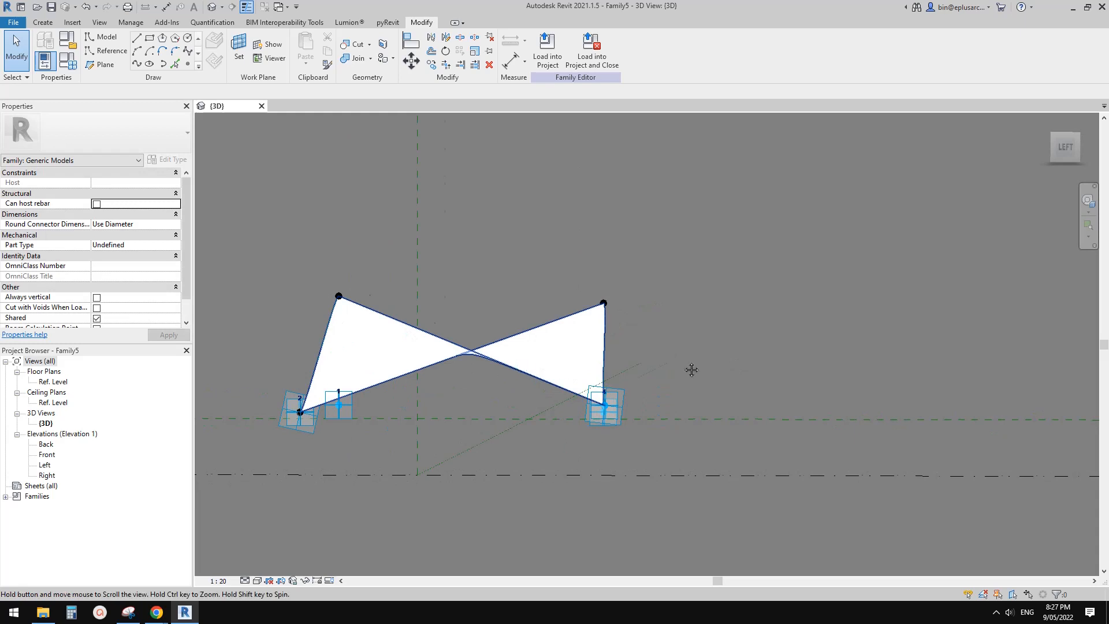
{"action": "middle_click_drag", "start_coordinate": [691, 370], "coordinate": [735, 356], "text": "shift"}
{"action": "left_click", "coordinate": [777, 319]}
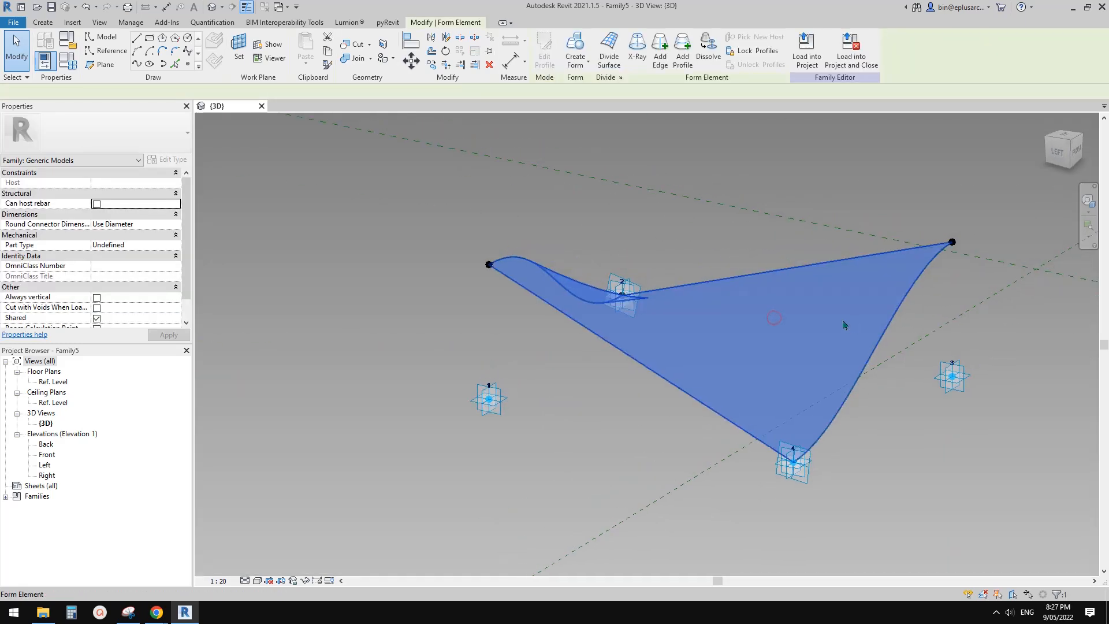
{"action": "key", "text": "Delete"}
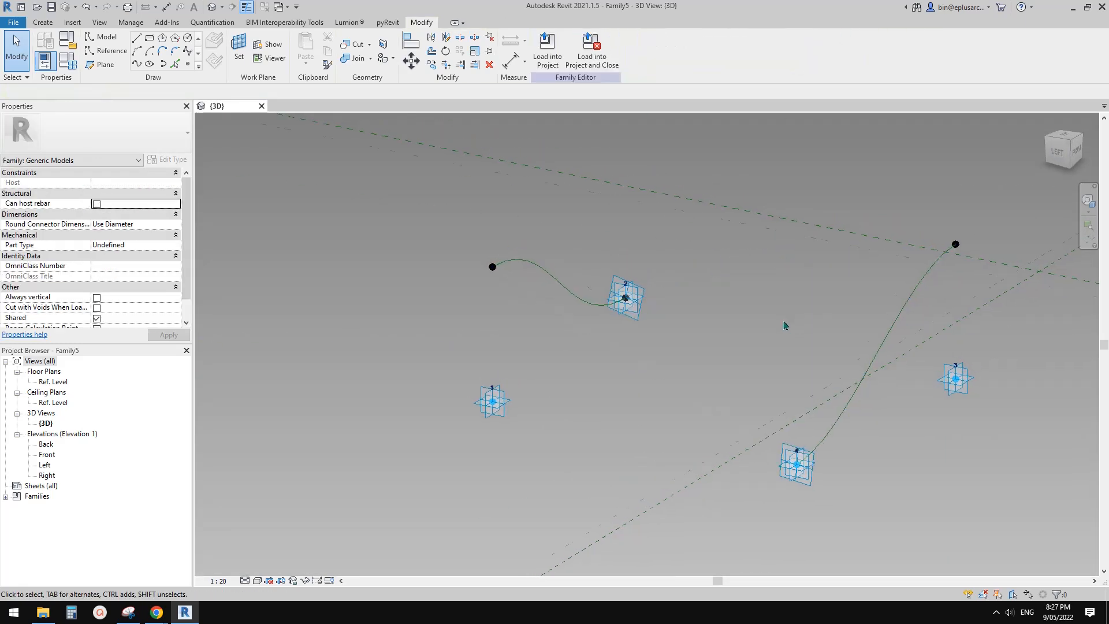
{"action": "middle_click_drag", "start_coordinate": [787, 322], "coordinate": [752, 359], "text": "shift"}
{"action": "scroll", "coordinate": [793, 409], "scroll_direction": "up", "scroll_amount": 1}
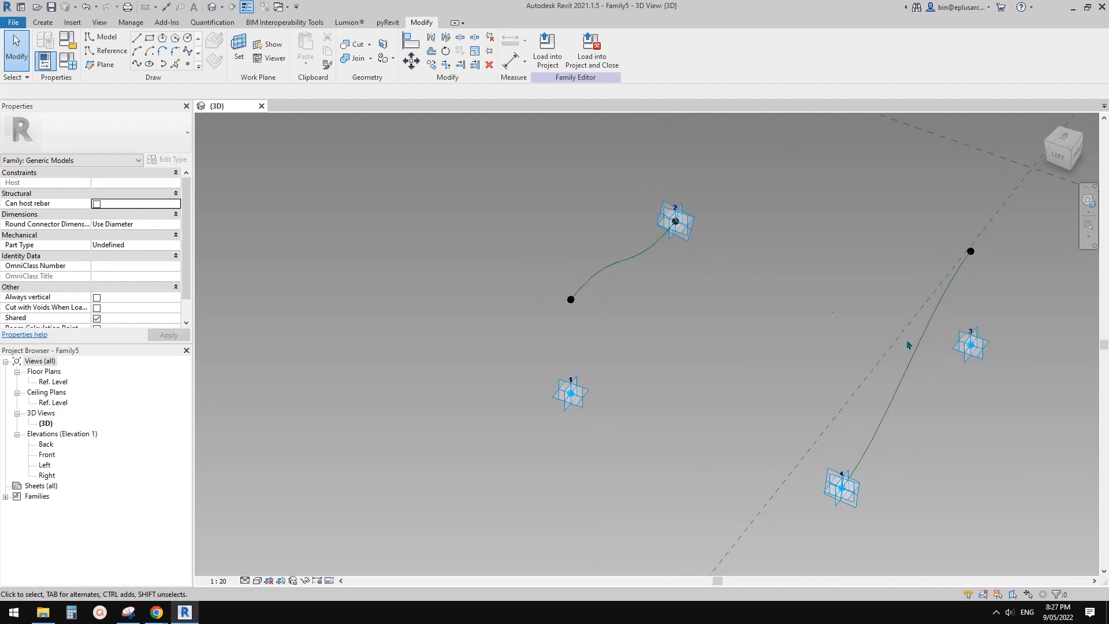
{"action": "middle_click_drag", "start_coordinate": [920, 334], "coordinate": [1008, 382], "text": "shift"}
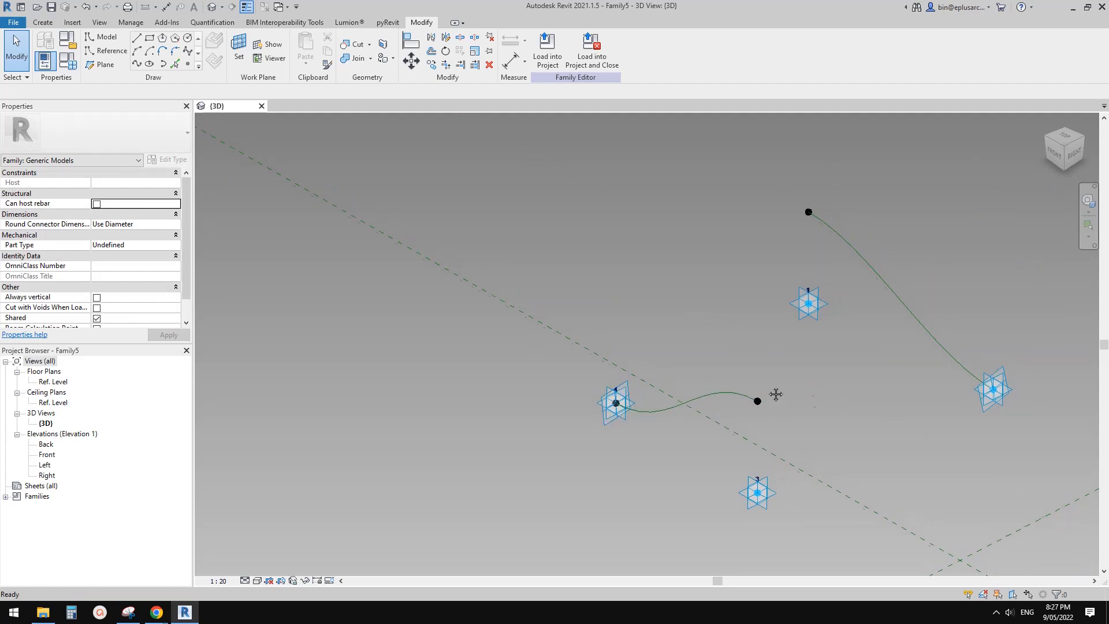
{"action": "middle_click_drag", "start_coordinate": [775, 393], "coordinate": [708, 355], "text": "shift"}
{"action": "scroll", "coordinate": [753, 381], "scroll_direction": "up", "scroll_amount": 1}
{"action": "middle_click_drag", "start_coordinate": [809, 367], "coordinate": [658, 347]}
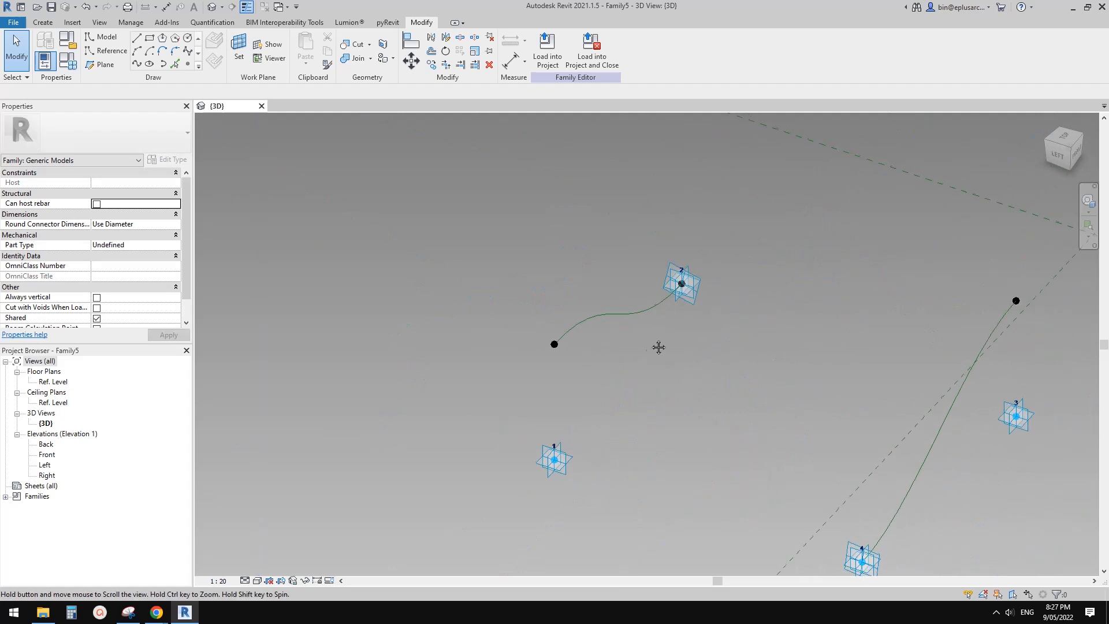
Step: Place a reference point on the vertical work plane of the spline's end point above adaptive point 1
{"action": "left_click", "coordinate": [187, 65]}
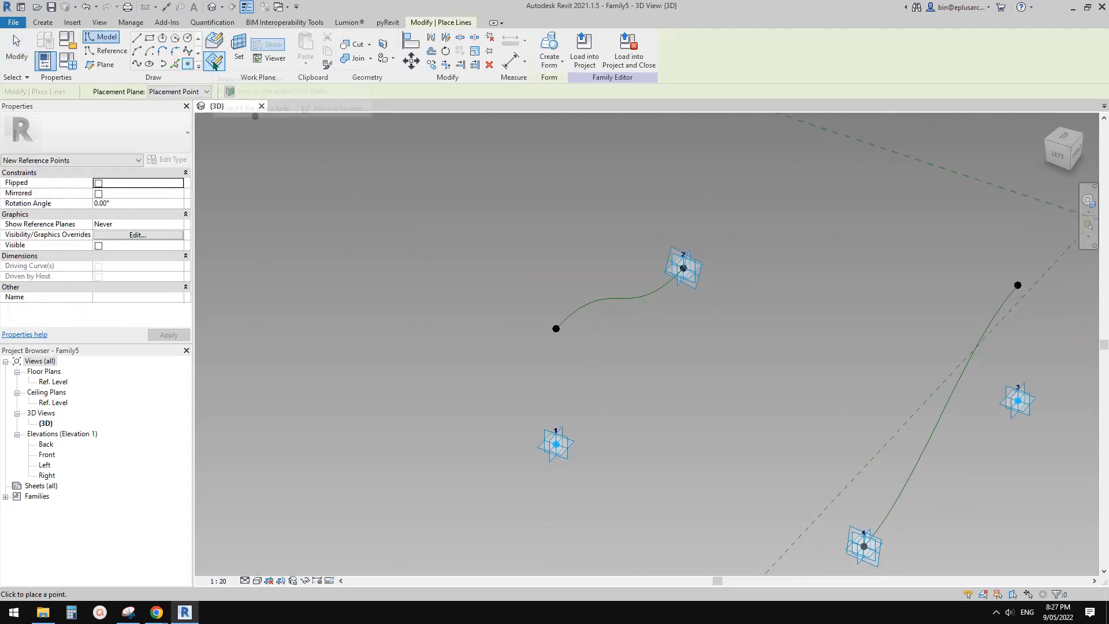
{"action": "left_click", "coordinate": [239, 51]}
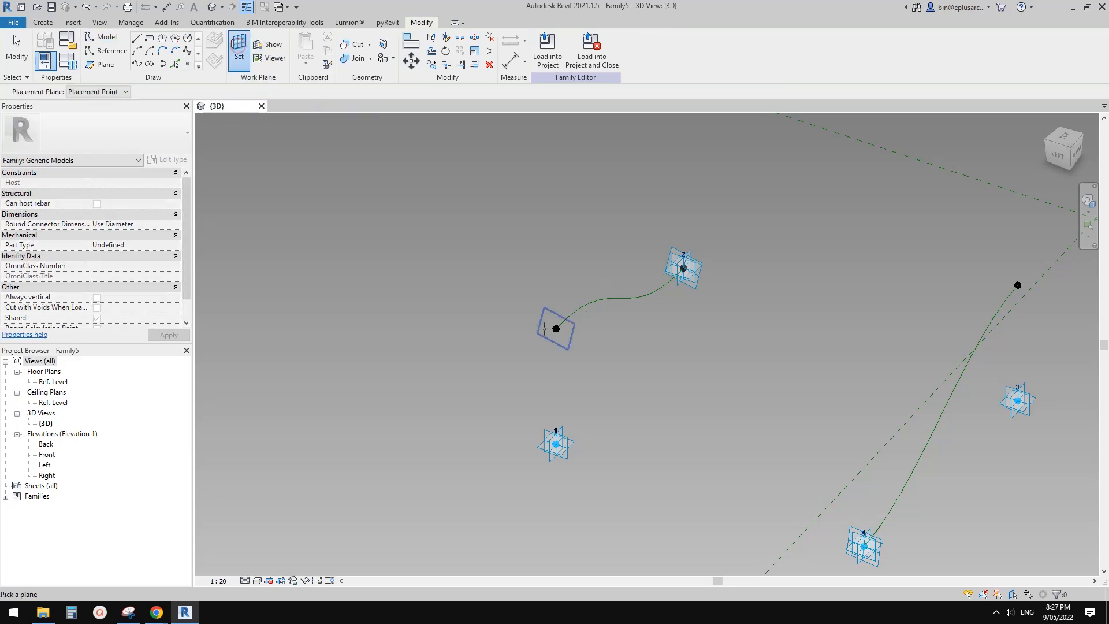
{"action": "scroll", "coordinate": [557, 325], "scroll_direction": "up", "scroll_amount": 5}
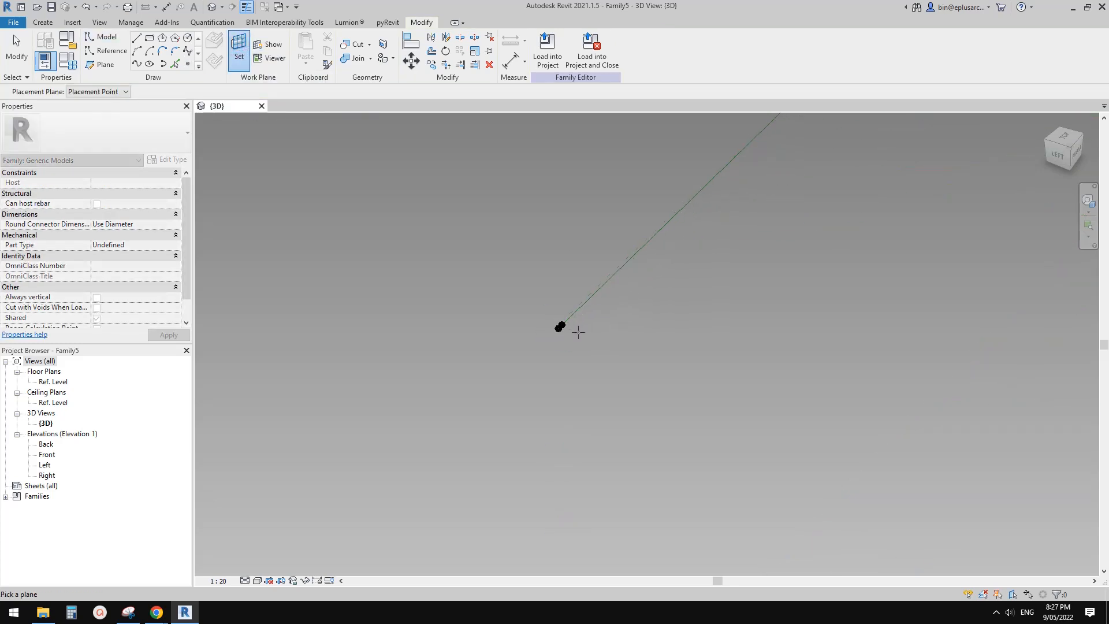
{"action": "scroll", "coordinate": [568, 331], "scroll_direction": "up", "scroll_amount": 3}
{"action": "scroll", "coordinate": [578, 329], "scroll_direction": "up", "scroll_amount": 2}
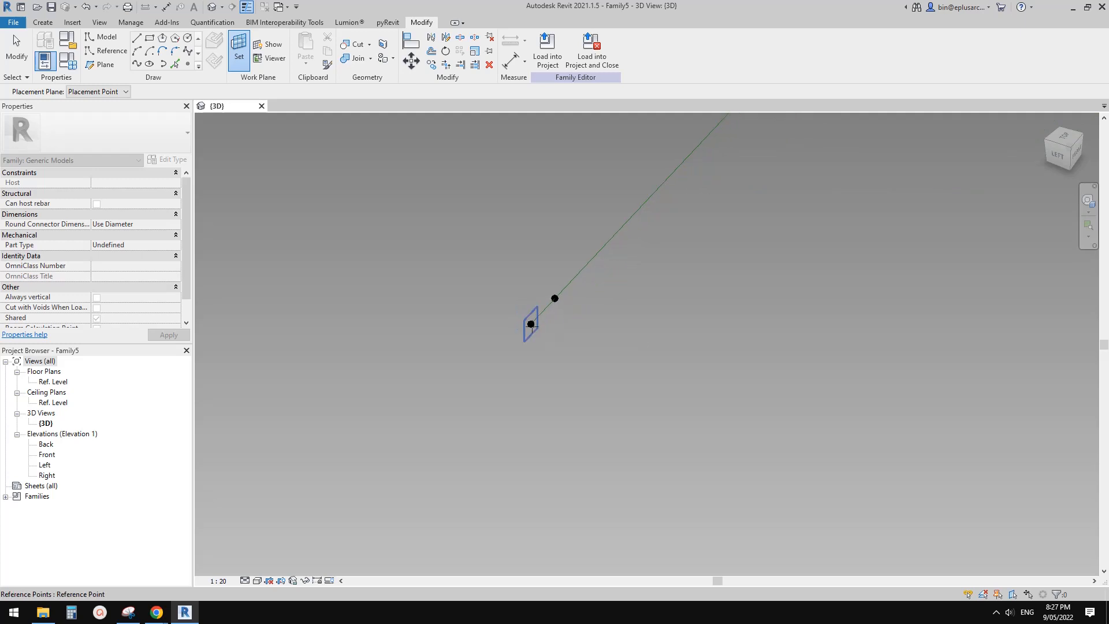
{"action": "left_click", "coordinate": [531, 325]}
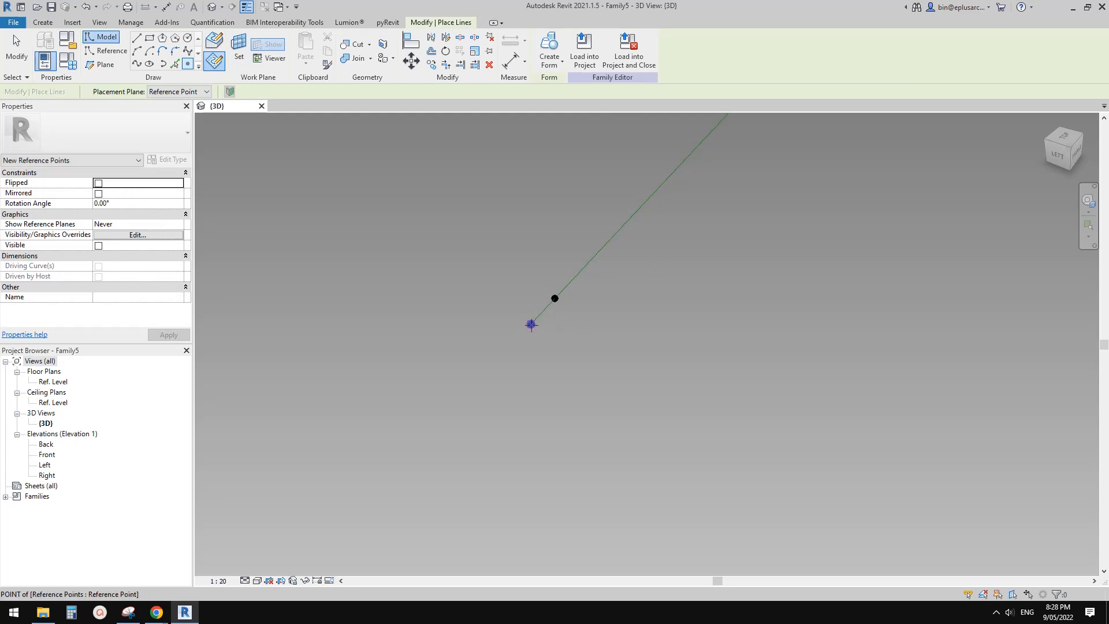
{"action": "left_click", "coordinate": [531, 325]}
{"action": "left_click", "coordinate": [605, 340]}
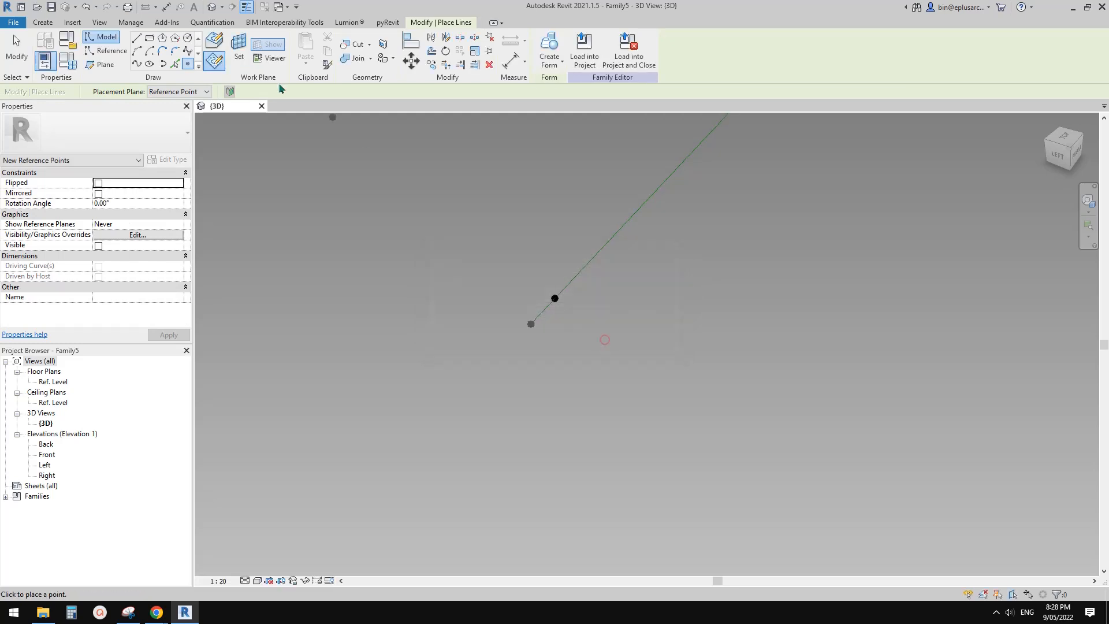
Step: Place another reference point on the vertical work plane of the neighbouring offset point above adaptive point 1
{"action": "left_click", "coordinate": [239, 48]}
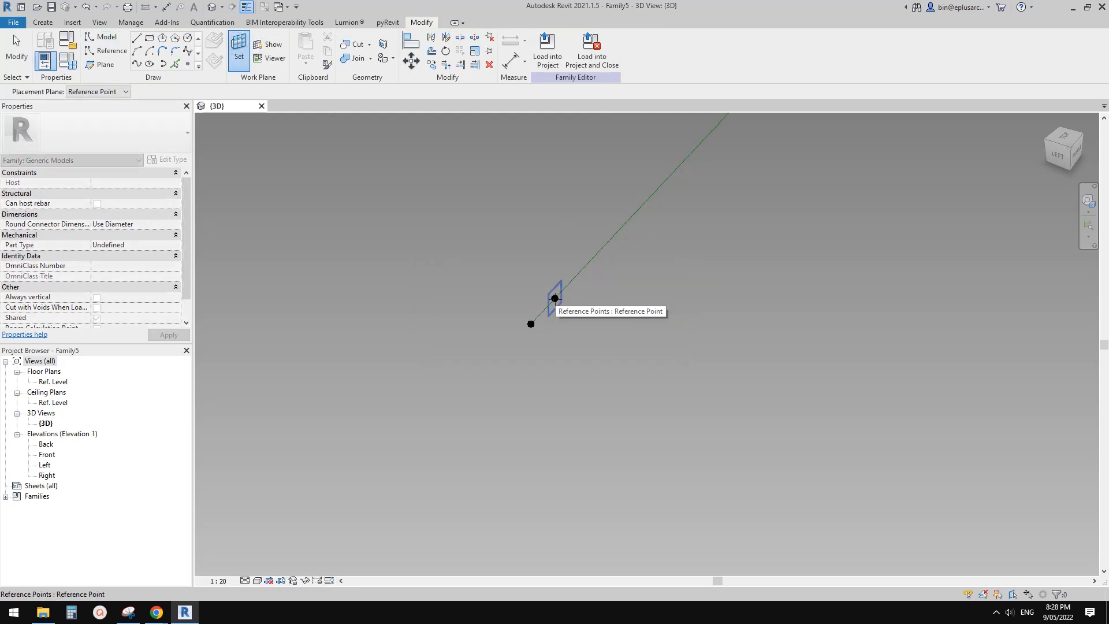
{"action": "left_click", "coordinate": [555, 298]}
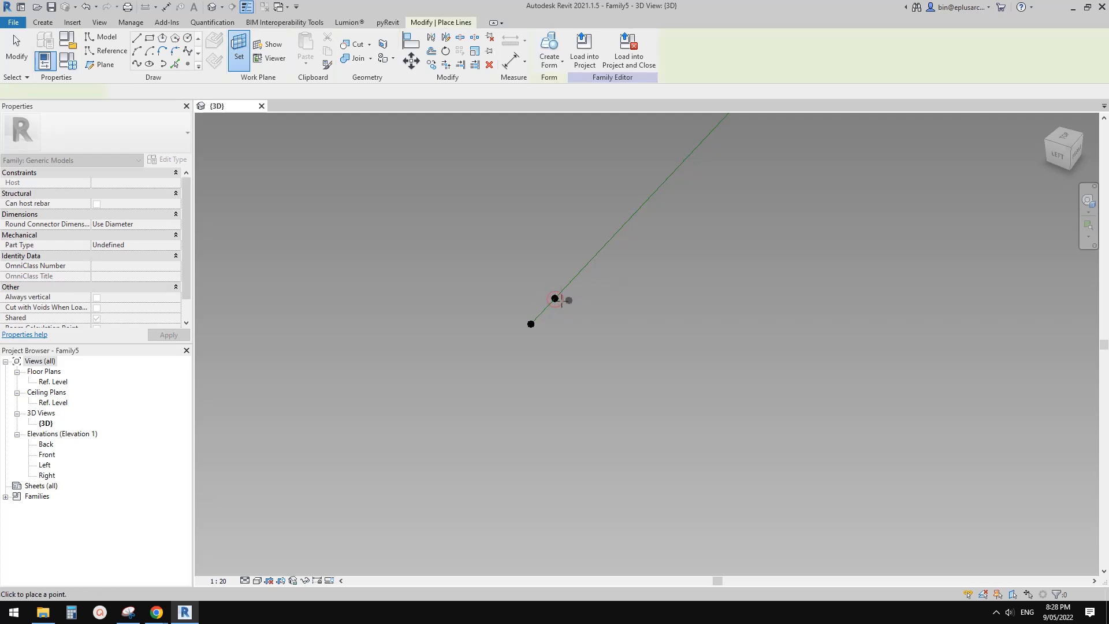
{"action": "left_click", "coordinate": [556, 300]}
{"action": "left_click", "coordinate": [614, 343]}
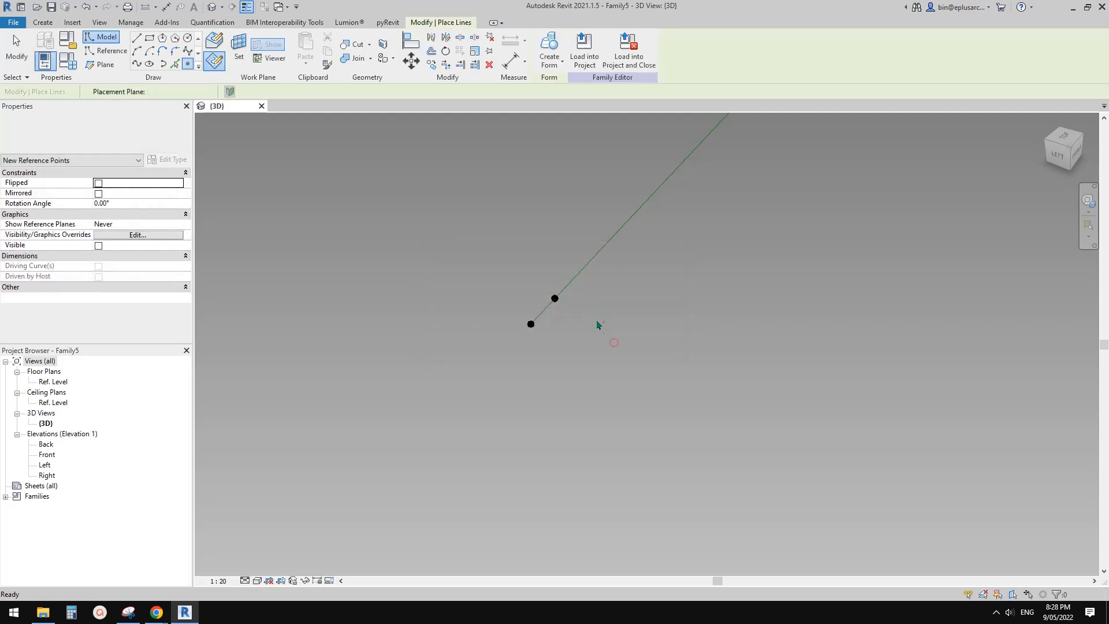
Step: Set the Offset of both new reference points above adaptive point 1 to -1.0
{"action": "key", "text": "Escape"}
{"action": "left_click", "coordinate": [555, 299]}
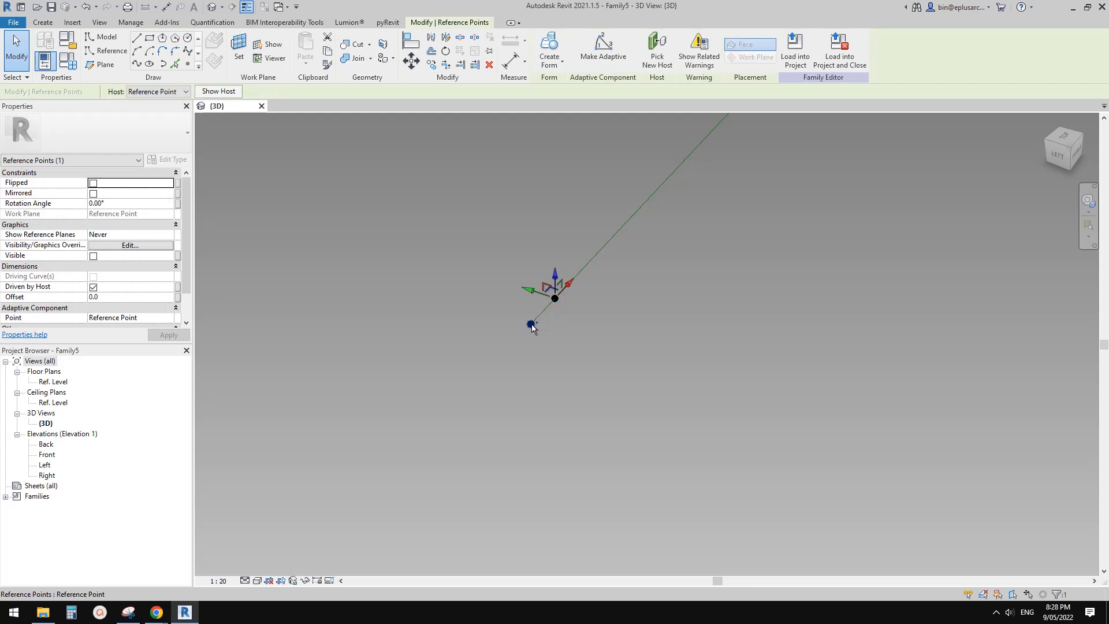
{"action": "left_click", "coordinate": [530, 324], "text": "ctrl"}
{"action": "left_click", "coordinate": [134, 299]}
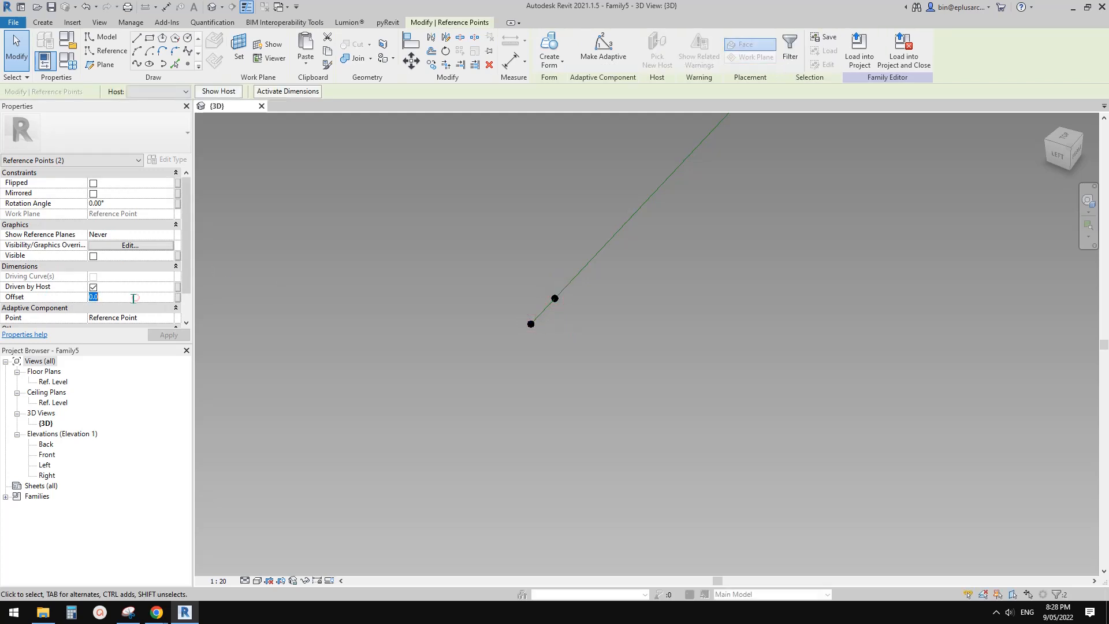
{"action": "type", "text": "-1.0"}
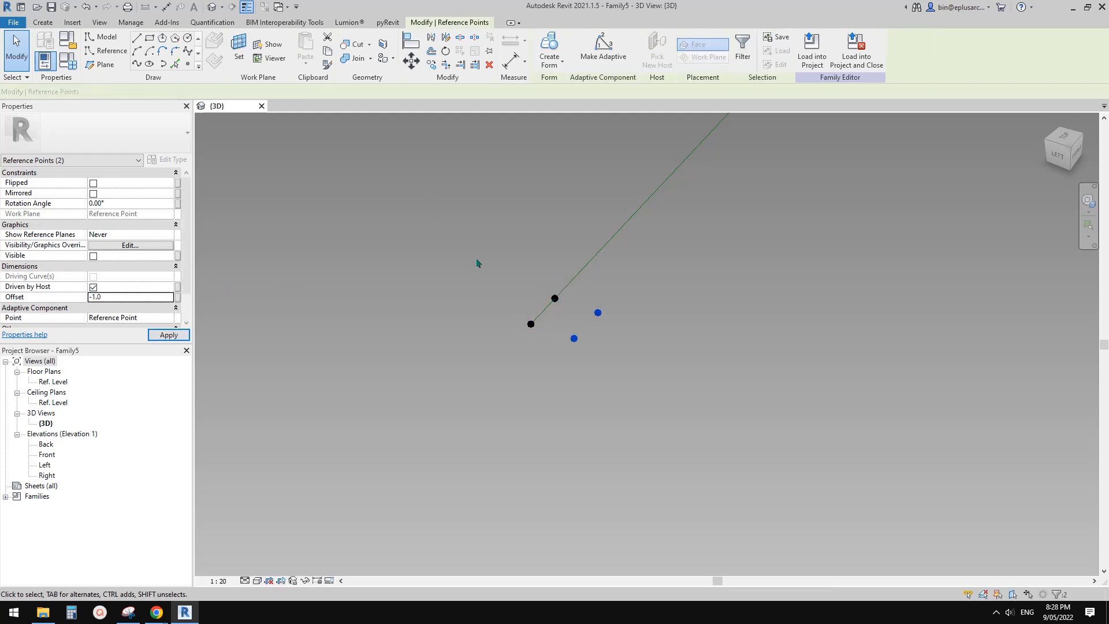
{"action": "left_click", "coordinate": [601, 327]}
{"action": "scroll", "coordinate": [604, 345], "scroll_direction": "down", "scroll_amount": 10}
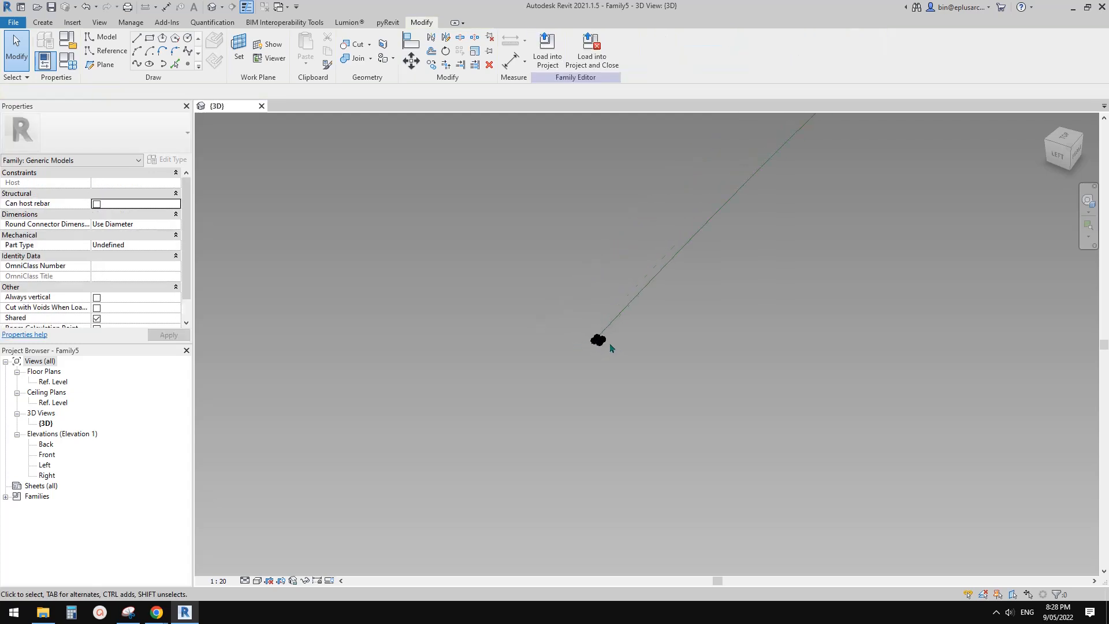
{"action": "scroll", "coordinate": [614, 348], "scroll_direction": "down", "scroll_amount": 3}
{"action": "middle_click_drag", "start_coordinate": [672, 331], "coordinate": [483, 416]}
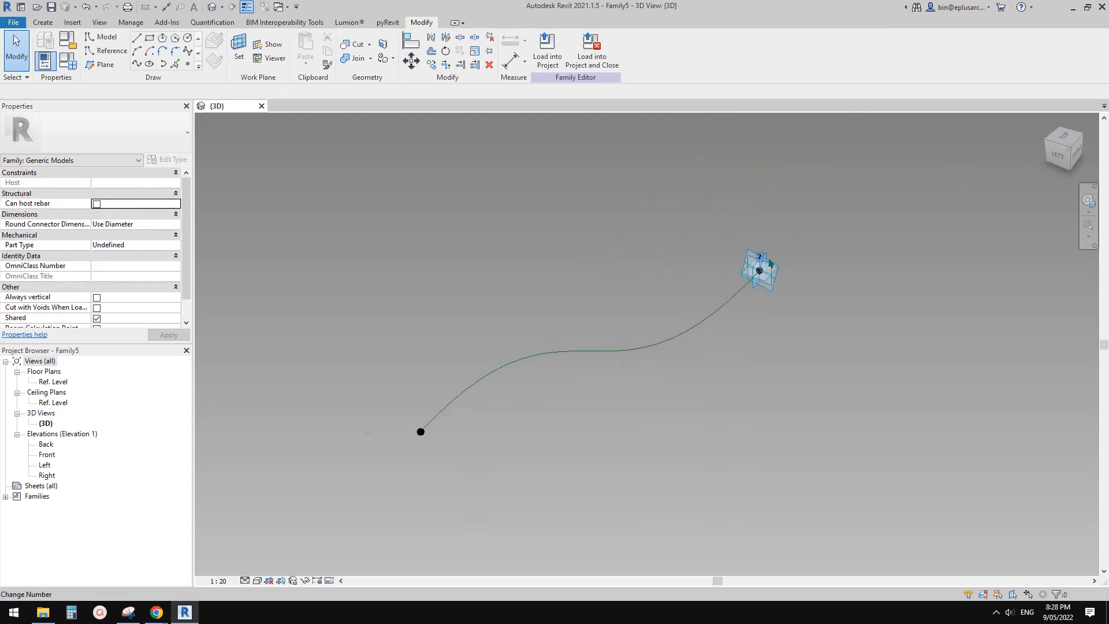
Step: Place a reference point on the vertical work plane of the offset point next to adaptive point 2
{"action": "scroll", "coordinate": [769, 263], "scroll_direction": "up", "scroll_amount": 8}
{"action": "left_click_drag", "start_coordinate": [737, 305], "coordinate": [693, 292]}
{"action": "left_click", "coordinate": [187, 66]}
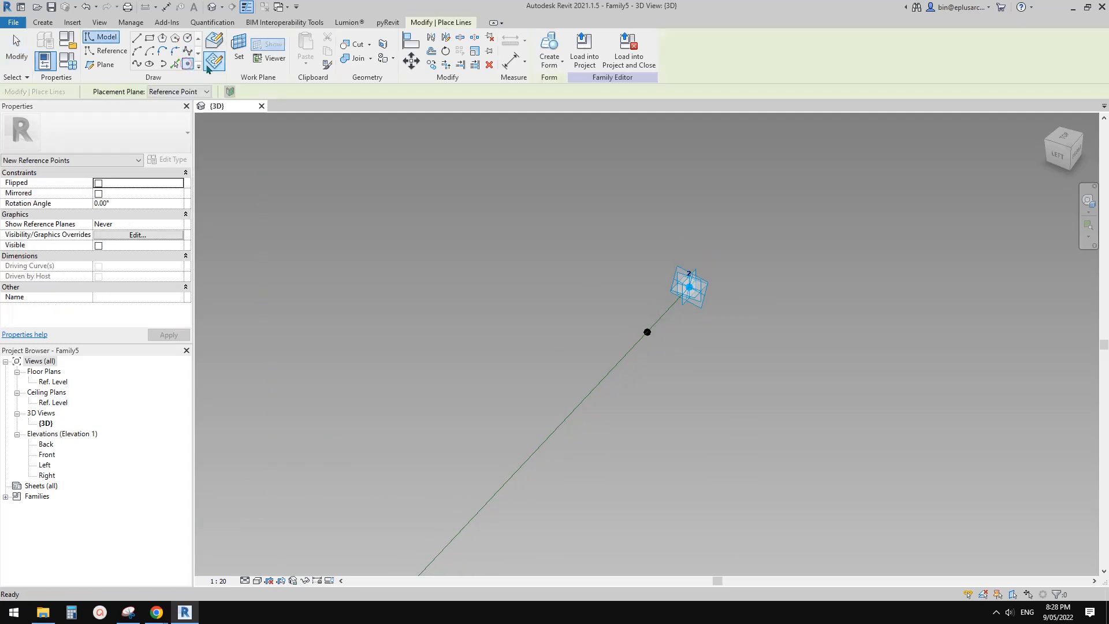
{"action": "left_click", "coordinate": [238, 46]}
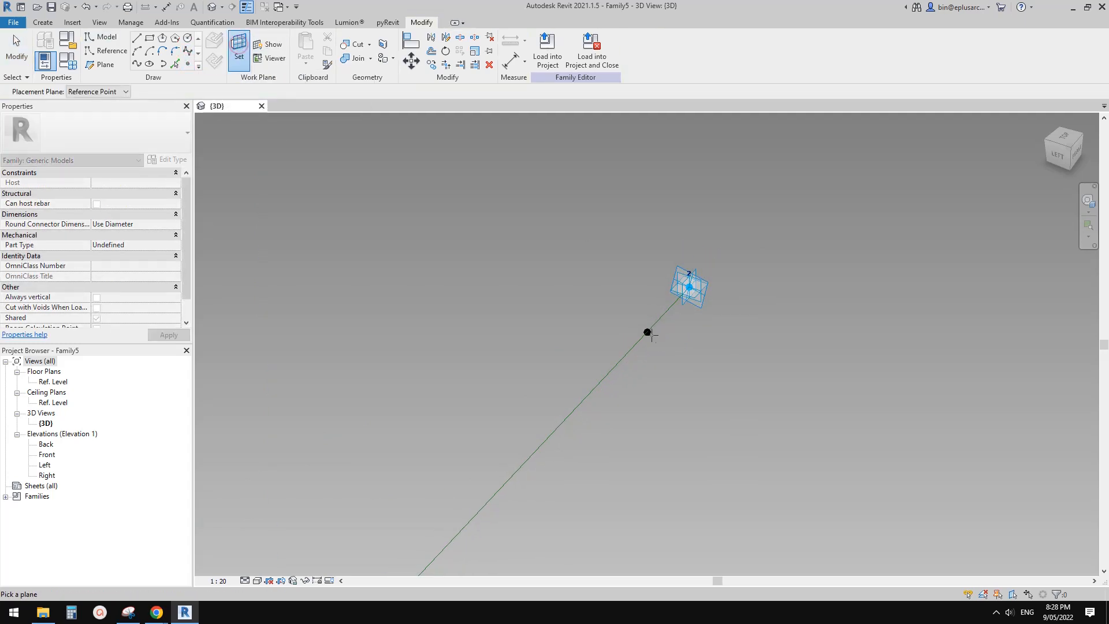
{"action": "left_click", "coordinate": [647, 332]}
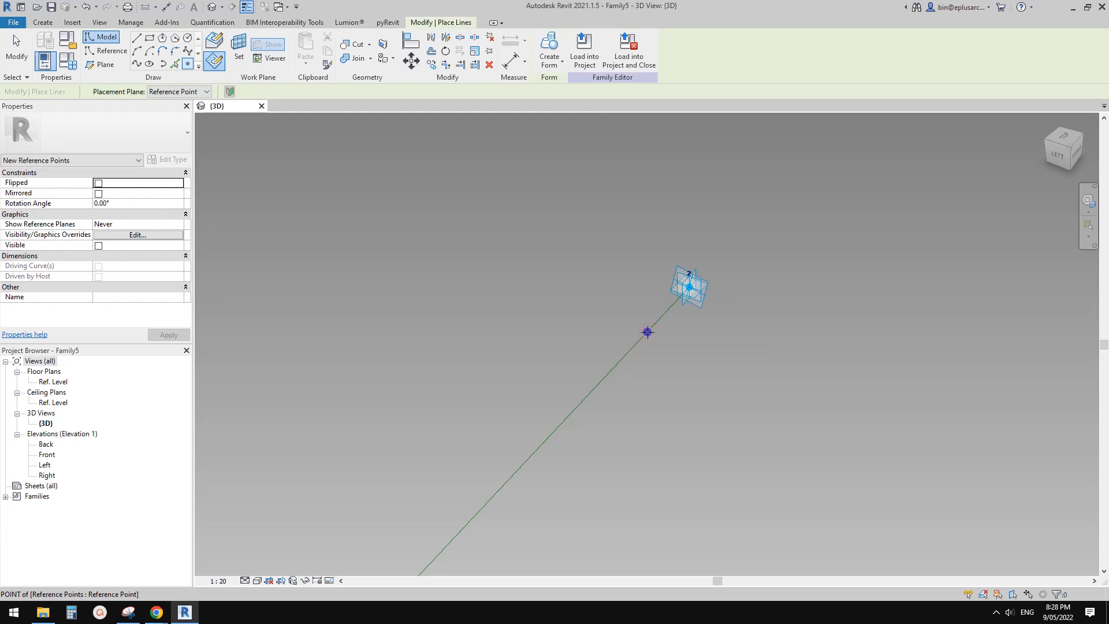
{"action": "left_click", "coordinate": [647, 332]}
{"action": "left_click", "coordinate": [606, 341]}
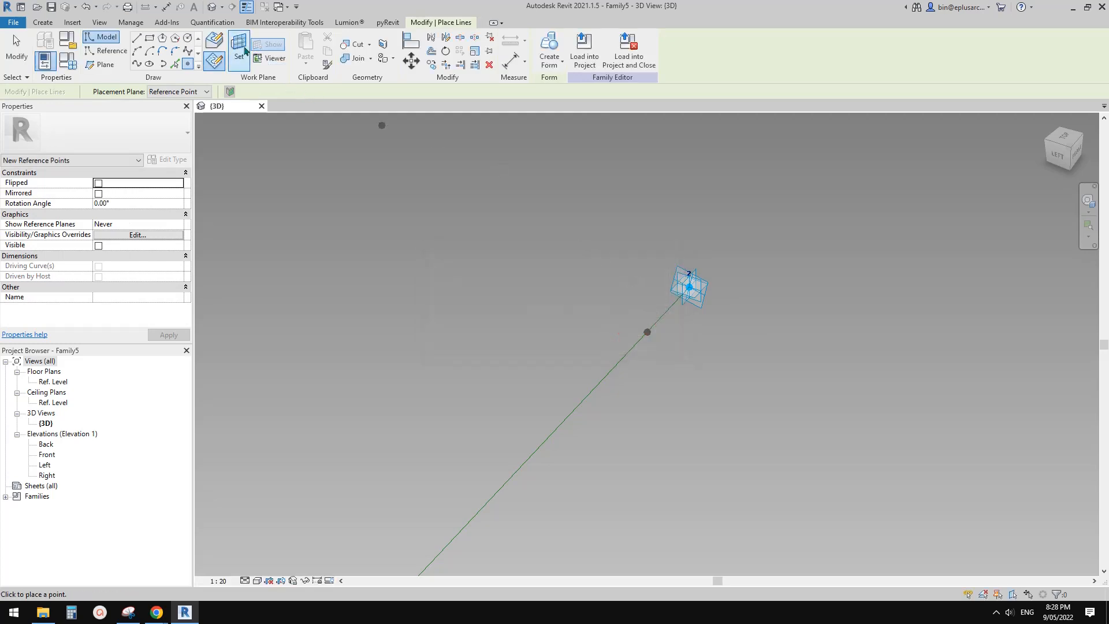
Step: Place another reference point at adaptive point 2, hosted on its vertical work plane
{"action": "left_click", "coordinate": [243, 50]}
{"action": "left_click", "coordinate": [697, 267]}
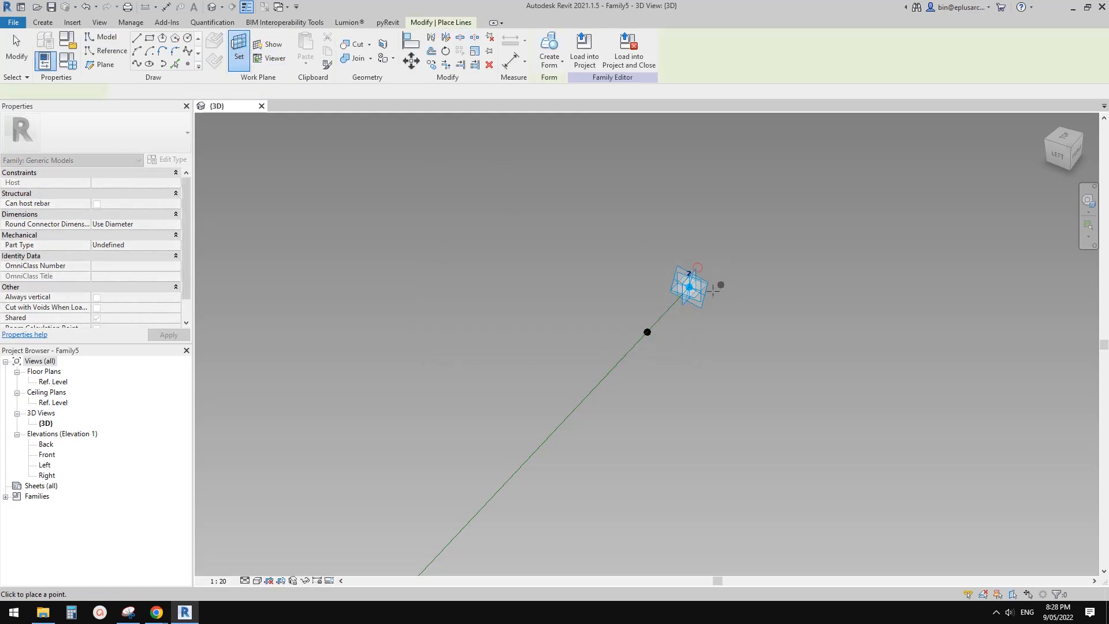
{"action": "key", "text": "Escape"}
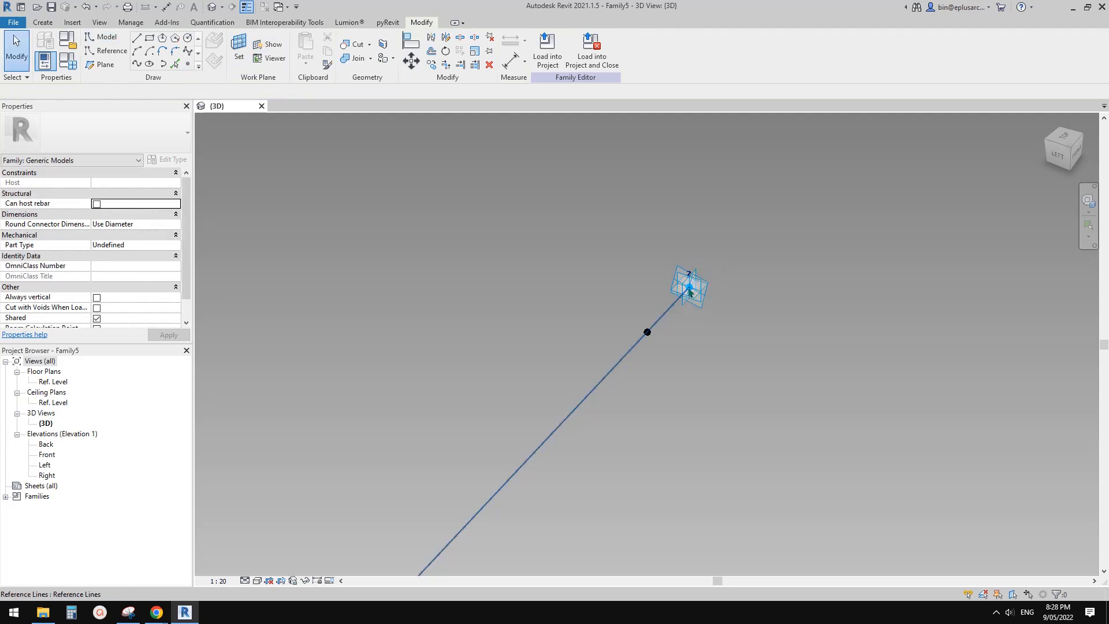
Step: Set the Offset of both new reference points at adaptive point 2 to -1.0
{"action": "left_click", "coordinate": [691, 289]}
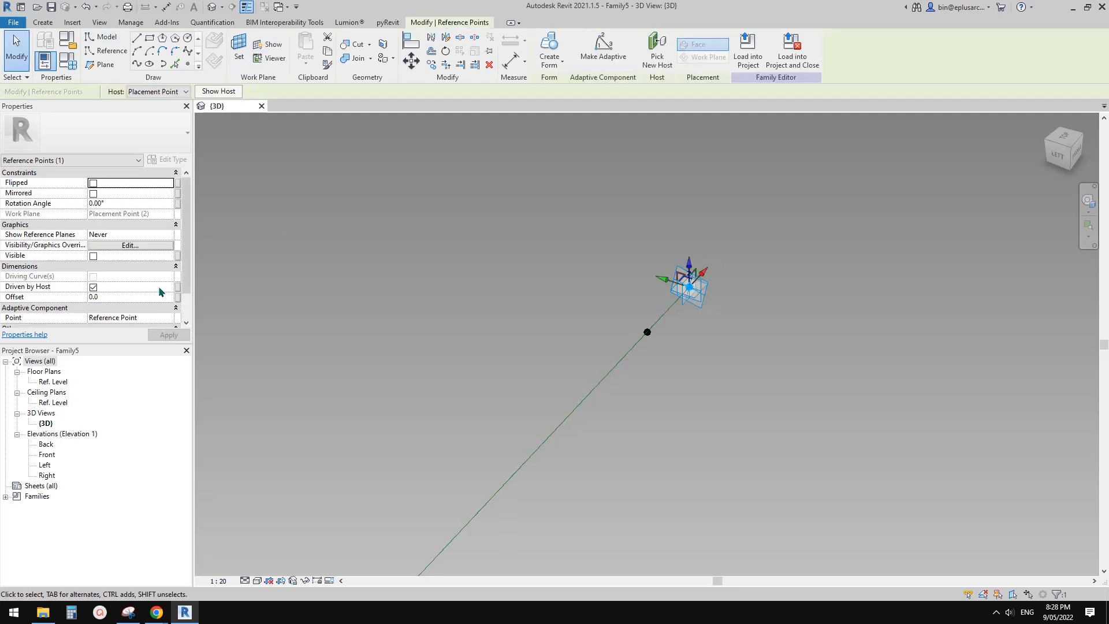
{"action": "left_click", "coordinate": [151, 297]}
{"action": "type", "text": "-50"}
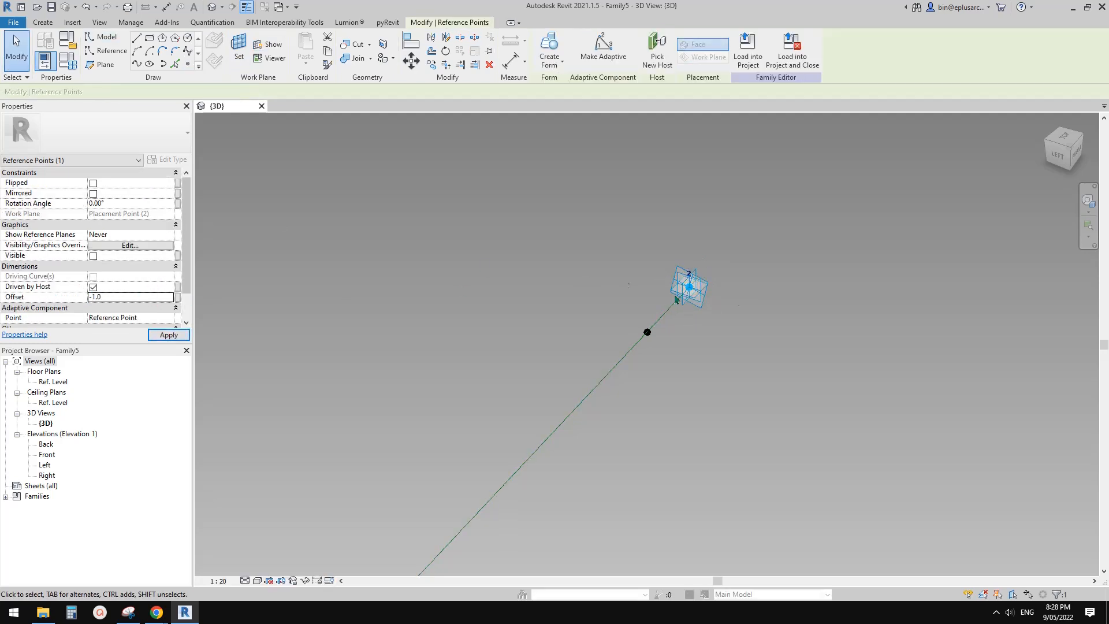
{"action": "left_click", "coordinate": [745, 348]}
{"action": "left_click", "coordinate": [652, 333]}
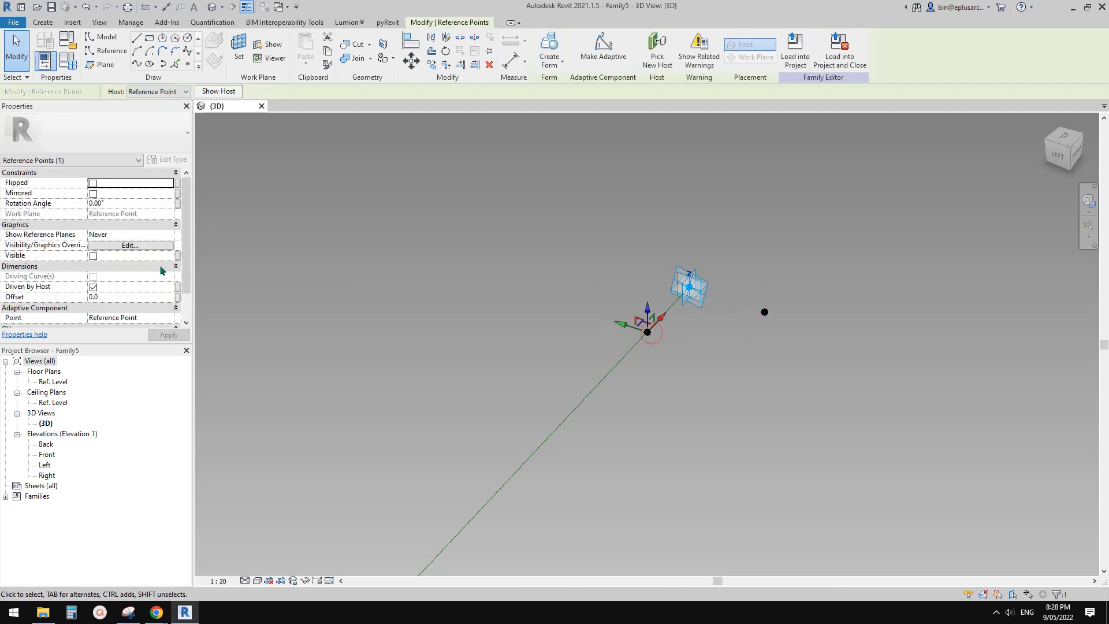
{"action": "left_click", "coordinate": [134, 297]}
{"action": "type", "text": "-"}
{"action": "type", "text": "50"}
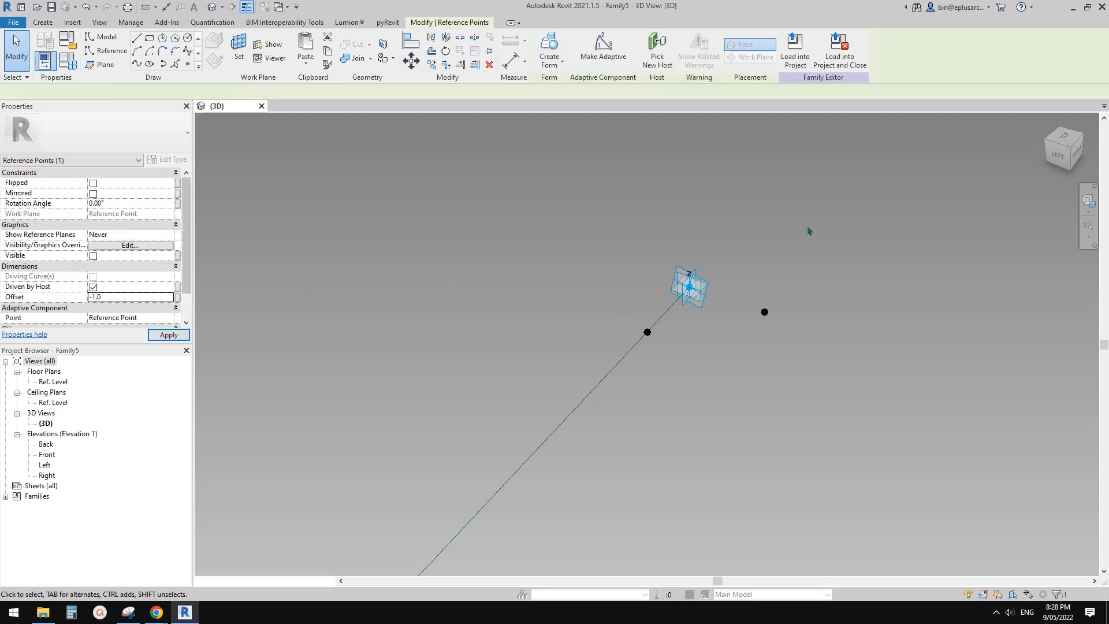
{"action": "left_click", "coordinate": [812, 223]}
Step: Connect the four -1.0 offset points at adaptive point 2 and above adaptive point 1 with a spline through points, and make it a reference line
{"action": "left_click_drag", "start_coordinate": [792, 330], "coordinate": [792, 330]}
{"action": "left_click_drag", "start_coordinate": [701, 337], "coordinate": [745, 372], "text": "ctrl"}
{"action": "scroll", "coordinate": [723, 361], "scroll_direction": "down", "scroll_amount": 4}
{"action": "scroll", "coordinate": [716, 367], "scroll_direction": "down", "scroll_amount": 7}
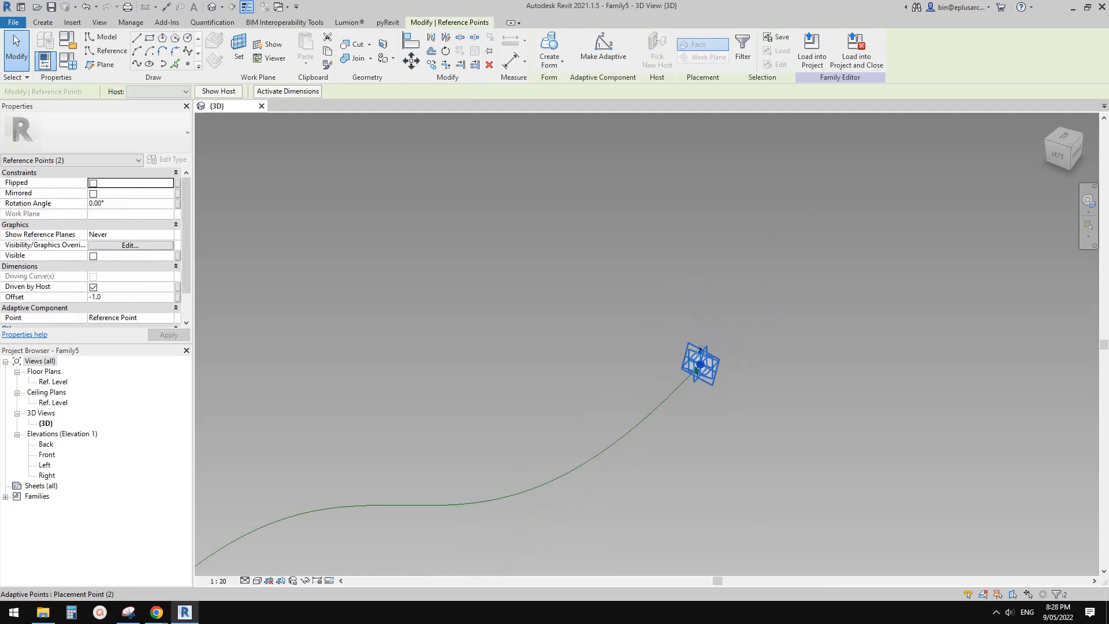
{"action": "middle_click_drag", "start_coordinate": [489, 470], "coordinate": [638, 372]}
{"action": "scroll", "coordinate": [638, 372], "scroll_direction": "up", "scroll_amount": 1}
{"action": "scroll", "coordinate": [665, 351], "scroll_direction": "up", "scroll_amount": 3}
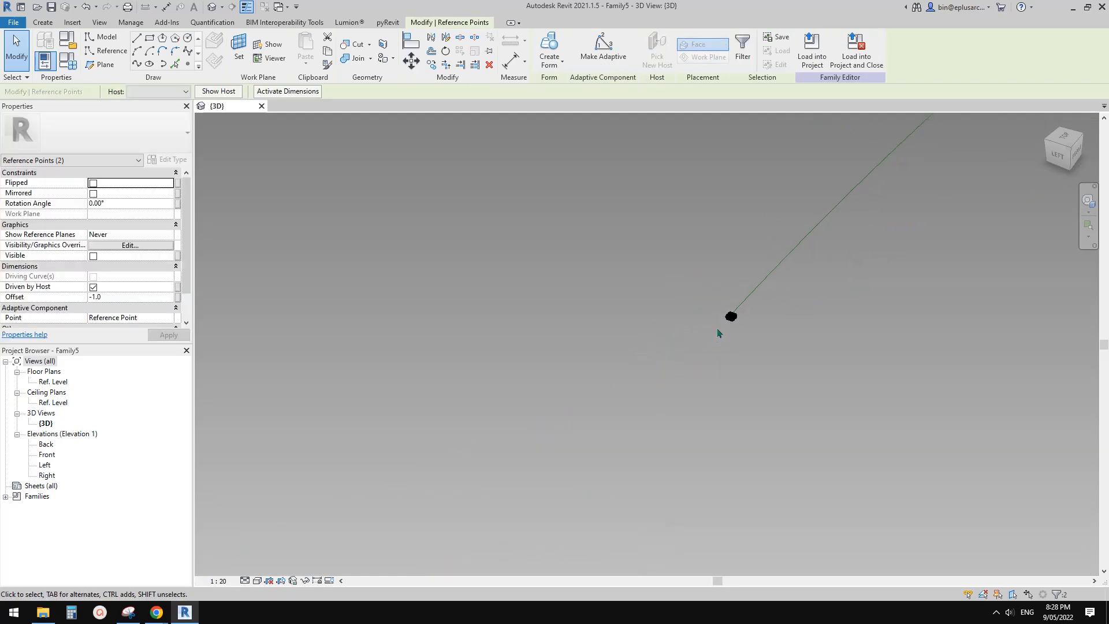
{"action": "scroll", "coordinate": [745, 315], "scroll_direction": "up", "scroll_amount": 2}
{"action": "left_click", "coordinate": [740, 305]}
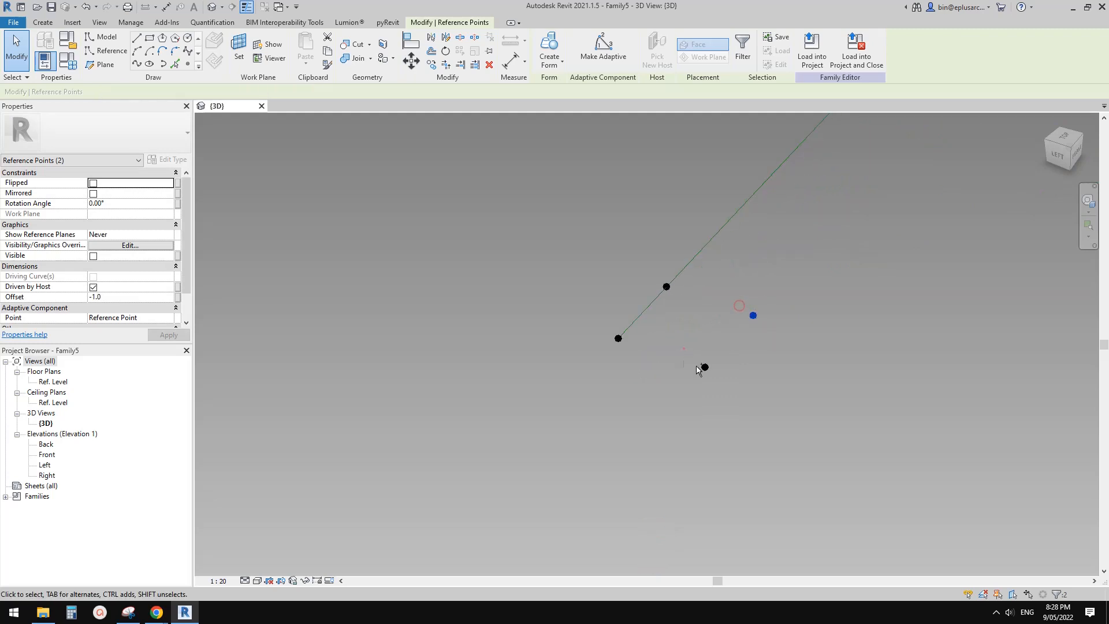
{"action": "left_click", "coordinate": [743, 49]}
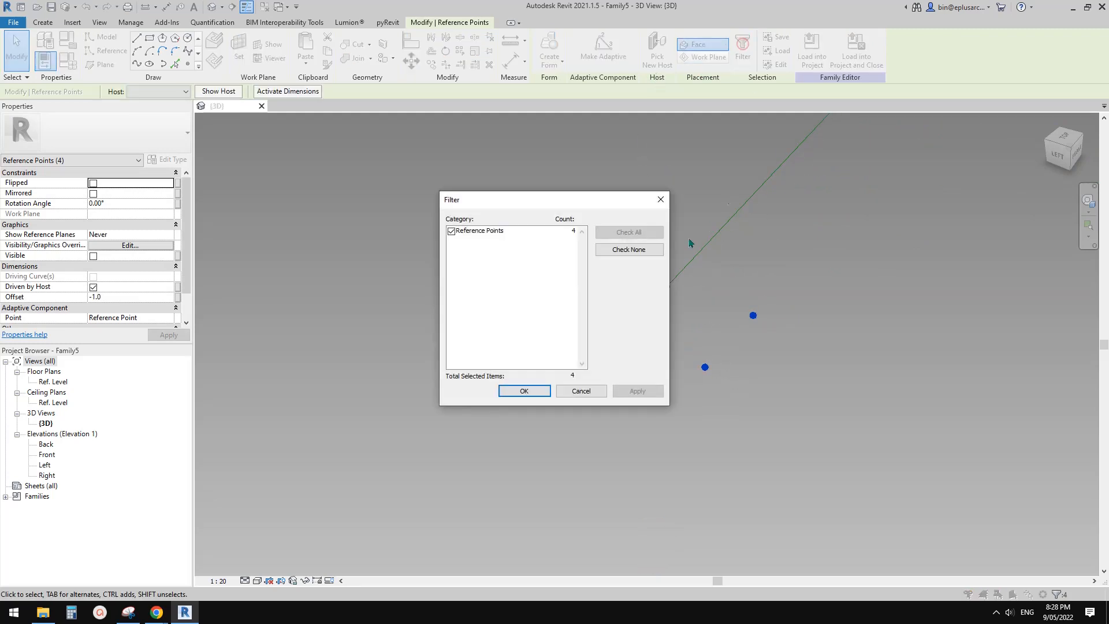
{"action": "left_click", "coordinate": [660, 200]}
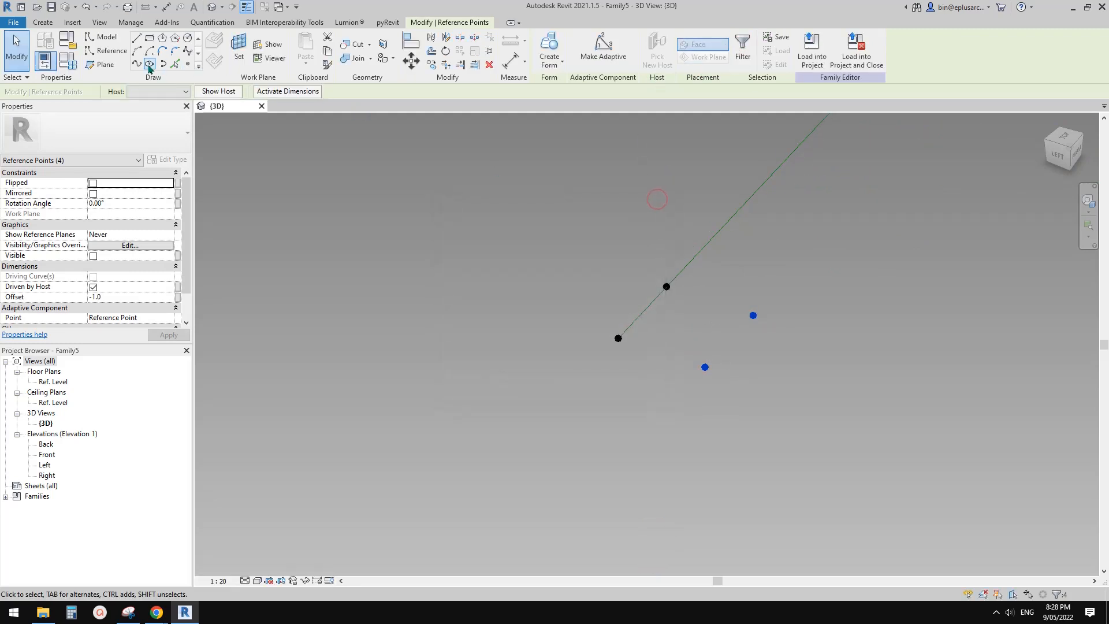
{"action": "left_click", "coordinate": [149, 64]}
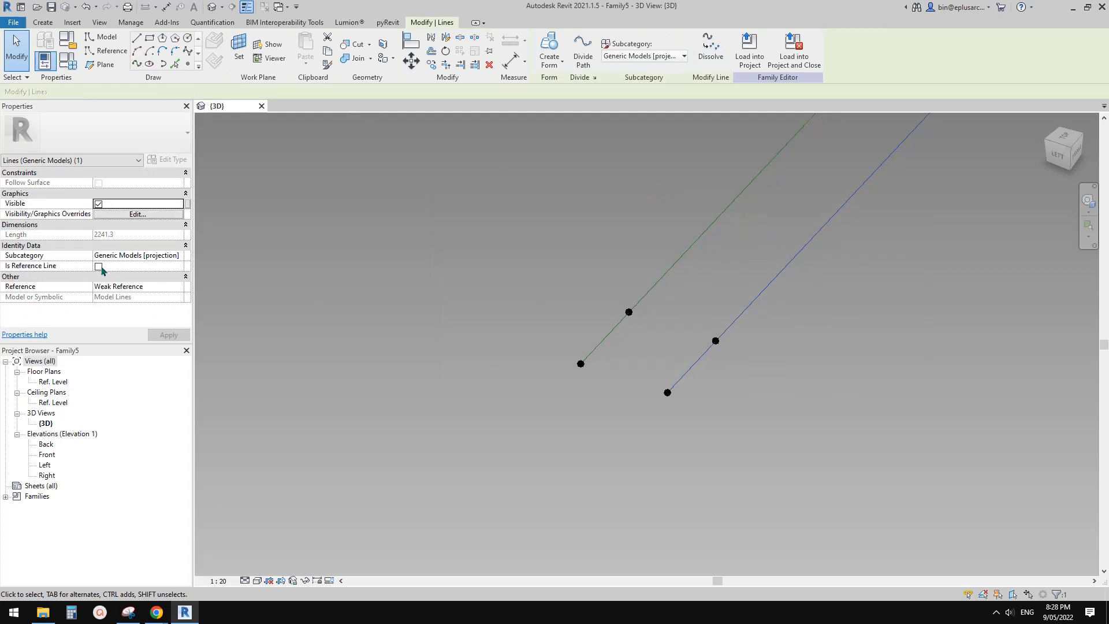
{"action": "left_click", "coordinate": [99, 267]}
{"action": "left_click", "coordinate": [775, 298]}
Step: Place a reference point on the vertical work plane of the other spline's end point above adaptive point 3
{"action": "scroll", "coordinate": [775, 298], "scroll_direction": "down", "scroll_amount": 8}
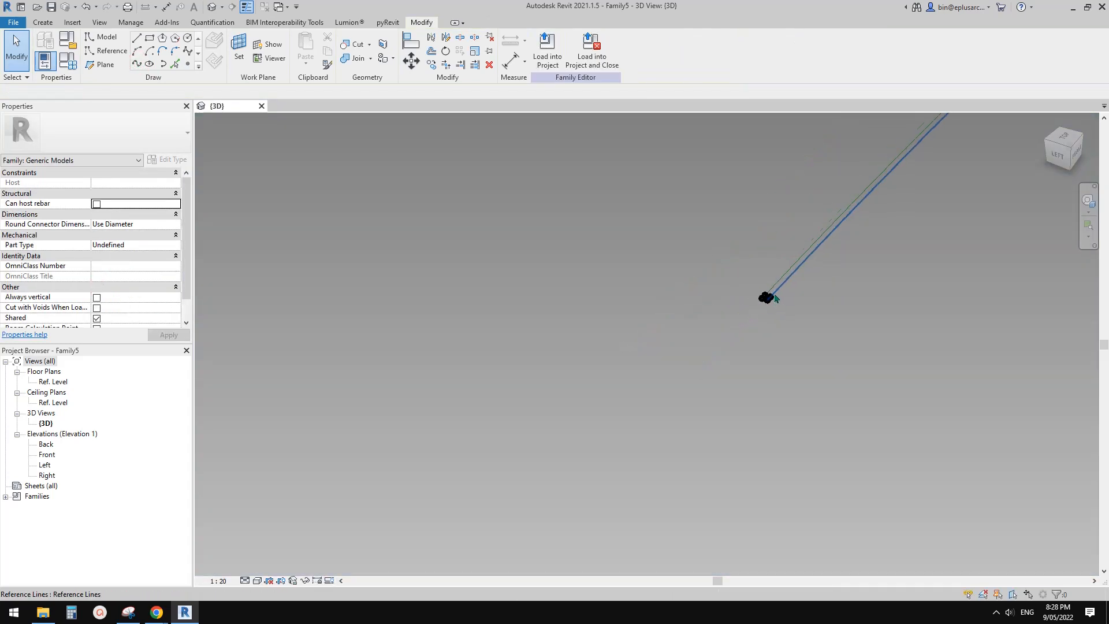
{"action": "middle_click_drag", "start_coordinate": [774, 297], "coordinate": [713, 287], "text": "shift"}
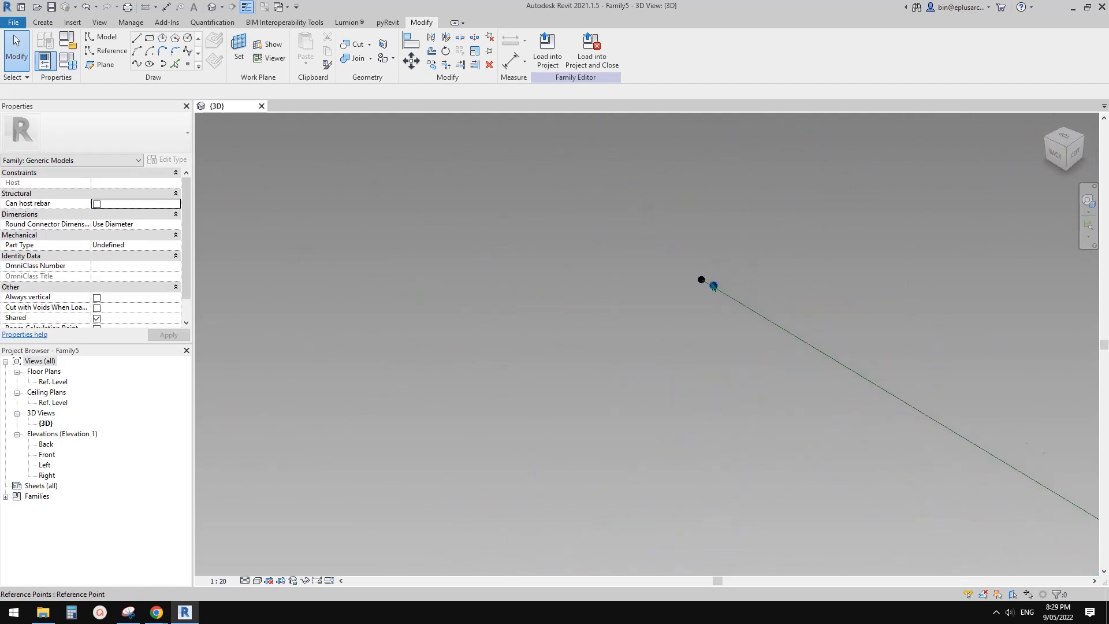
{"action": "left_click", "coordinate": [187, 66]}
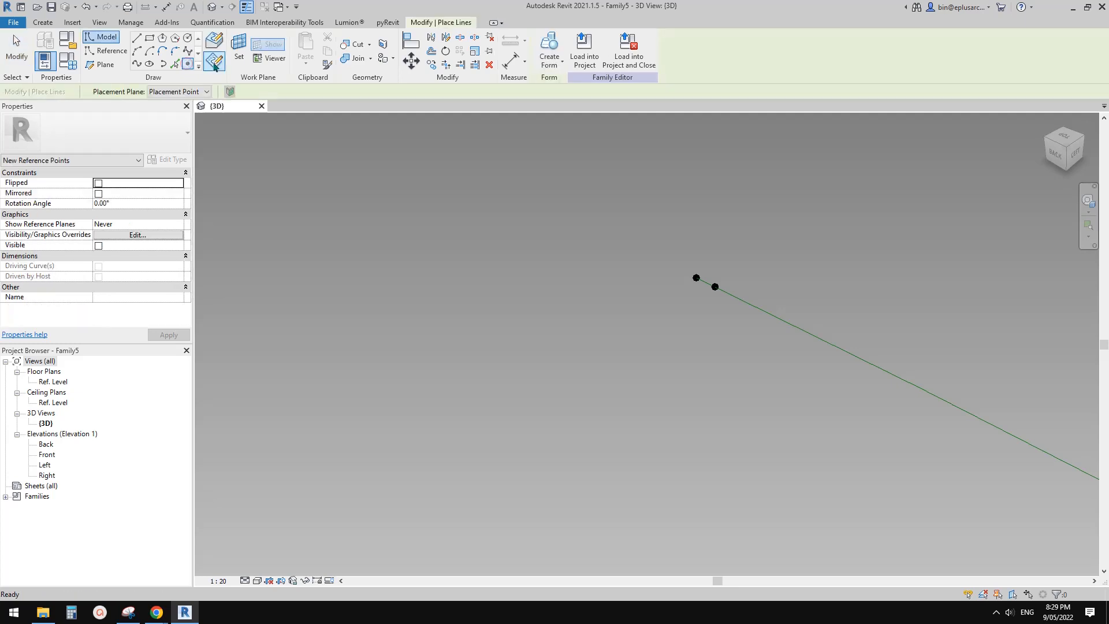
{"action": "left_click", "coordinate": [242, 53]}
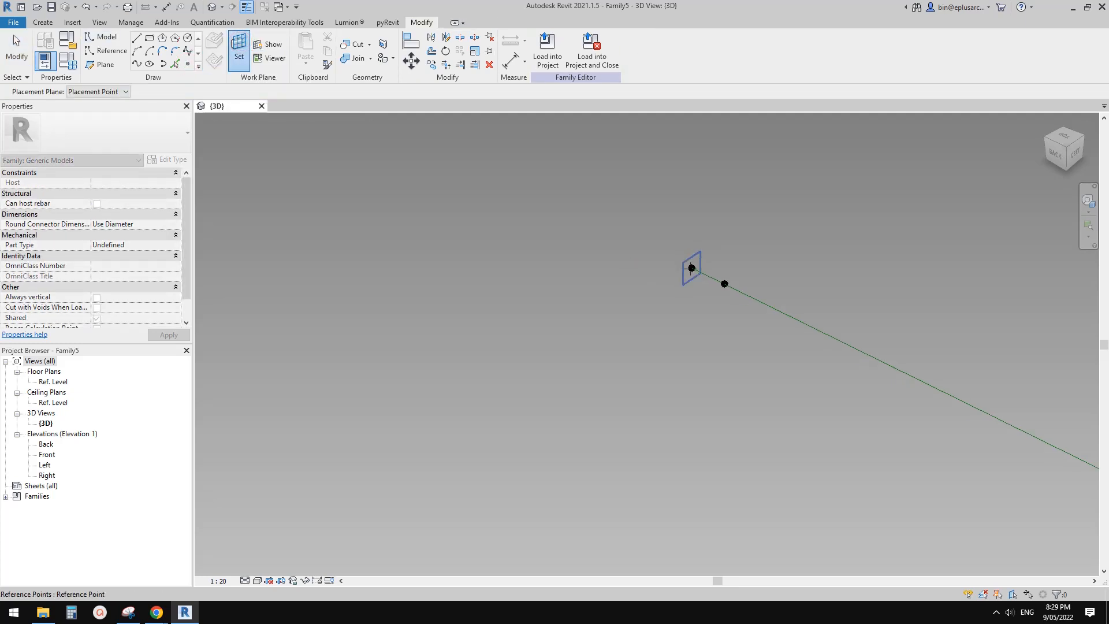
{"action": "left_click", "coordinate": [691, 268]}
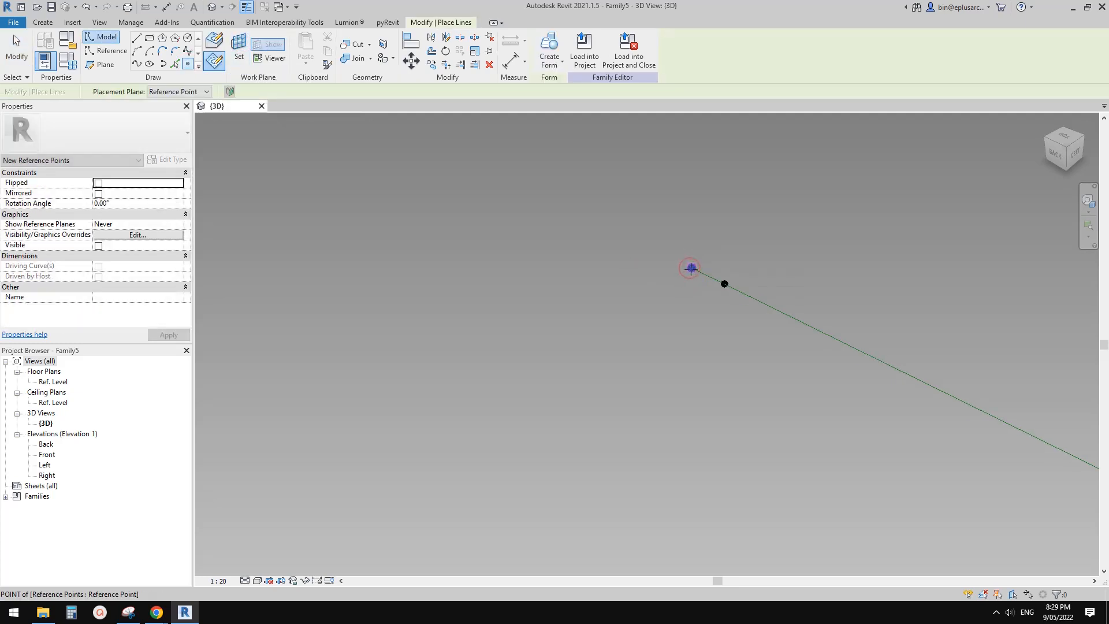
{"action": "left_click", "coordinate": [692, 268]}
{"action": "left_click", "coordinate": [595, 342]}
Step: Place another reference point on the vertical work plane of the neighbouring offset point above adaptive point 3
{"action": "left_click", "coordinate": [238, 49]}
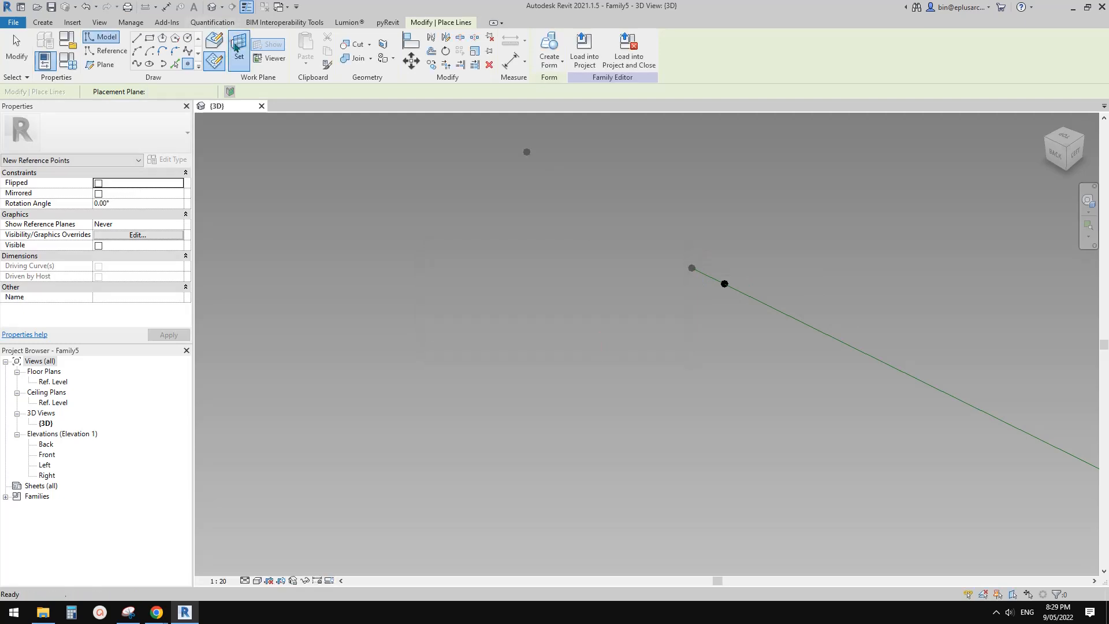
{"action": "left_click", "coordinate": [725, 283]}
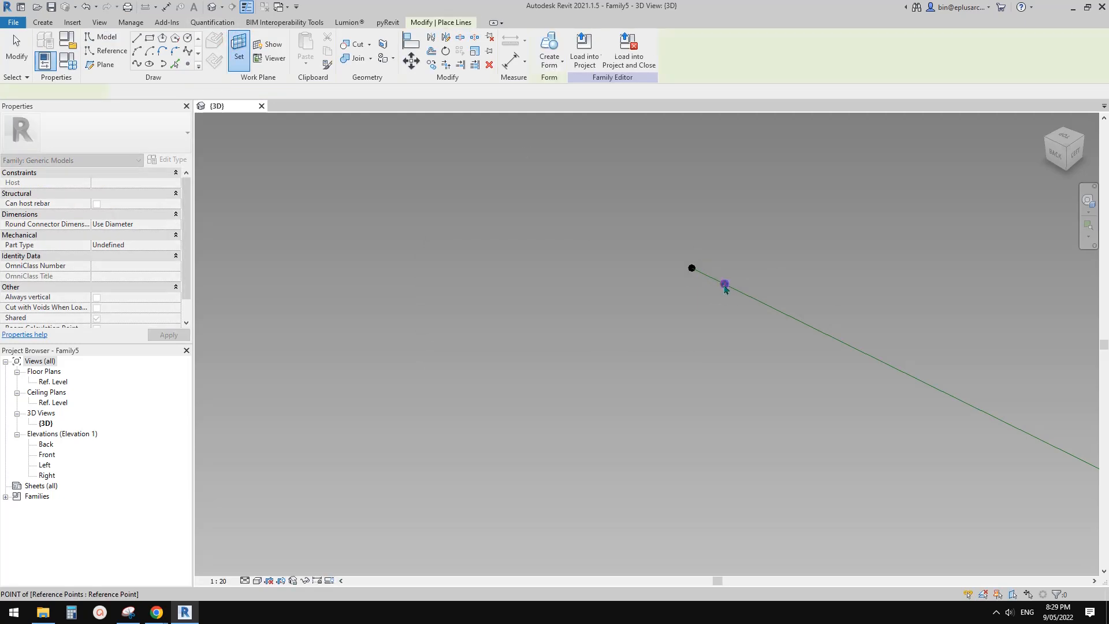
{"action": "left_click", "coordinate": [724, 284]}
{"action": "left_click", "coordinate": [609, 339]}
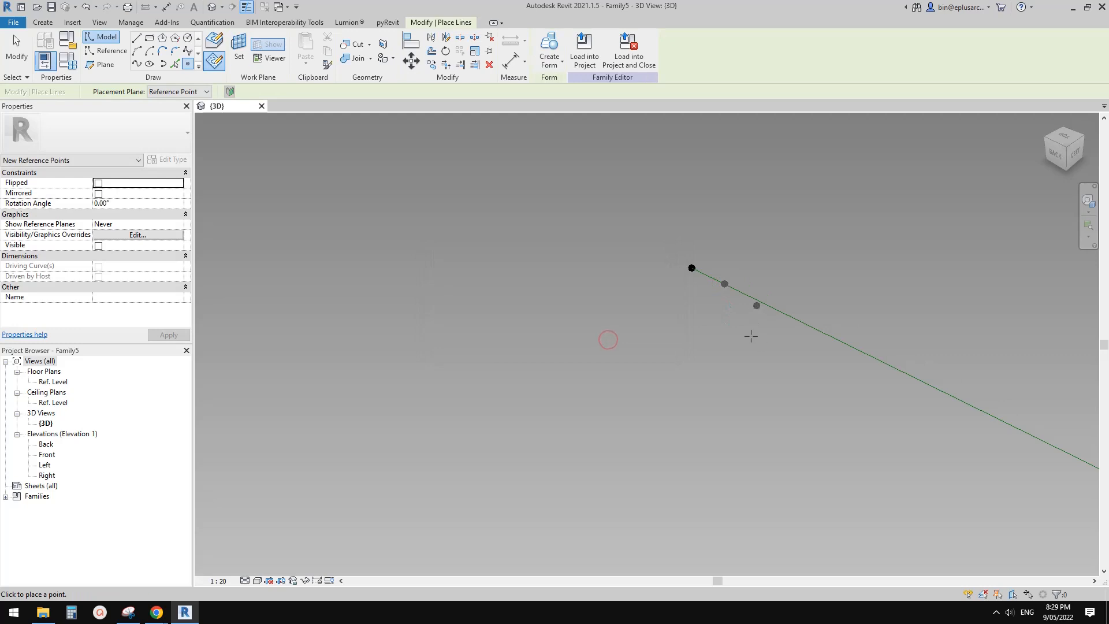
{"action": "scroll", "coordinate": [751, 337], "scroll_direction": "down", "scroll_amount": 3}
{"action": "key", "text": "Escape"}
Step: Set the Offset of both new reference points above adaptive point 3 to 1.0
{"action": "left_click", "coordinate": [740, 321]}
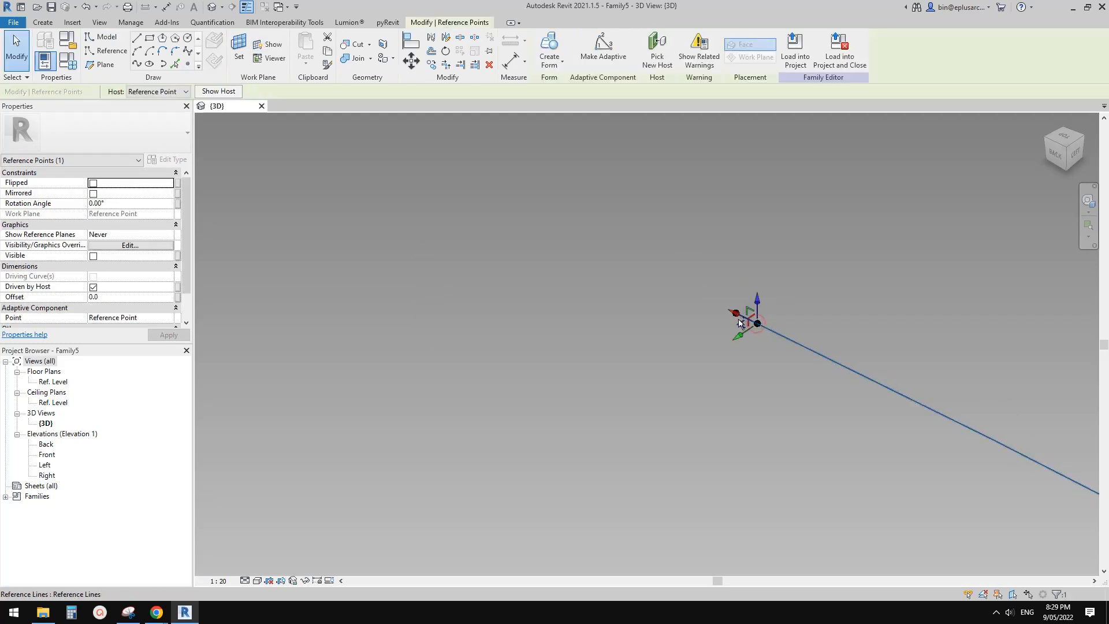
{"action": "scroll", "coordinate": [741, 297], "scroll_direction": "up", "scroll_amount": 3}
{"action": "left_click", "coordinate": [729, 332], "text": "ctrl"}
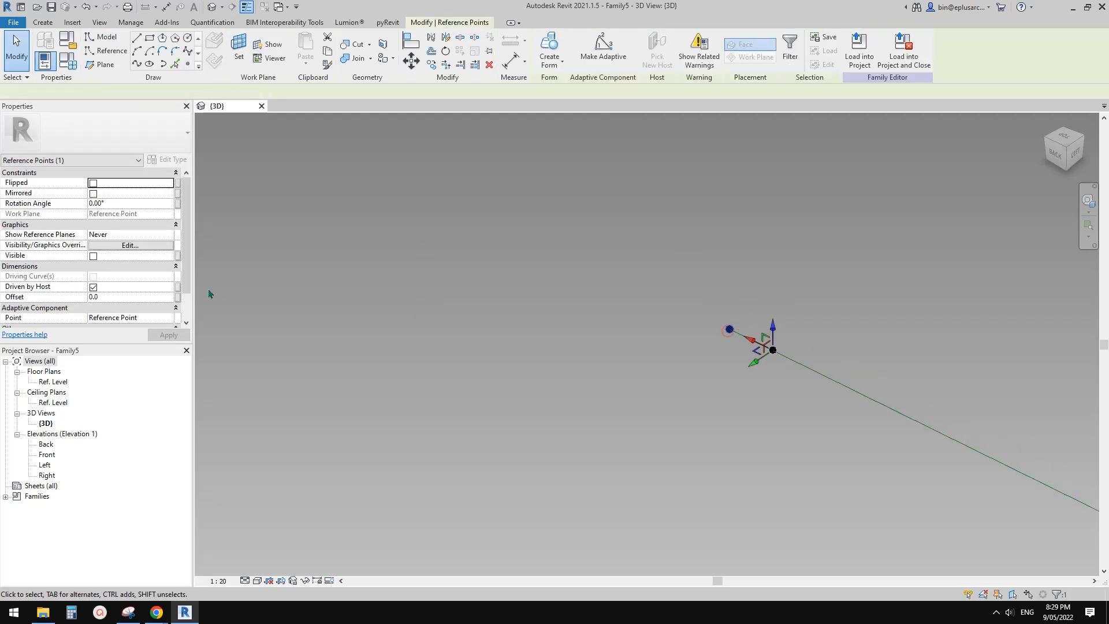
{"action": "left_click", "coordinate": [139, 297]}
{"action": "type", "text": "1"}
{"action": "left_click", "coordinate": [795, 300]}
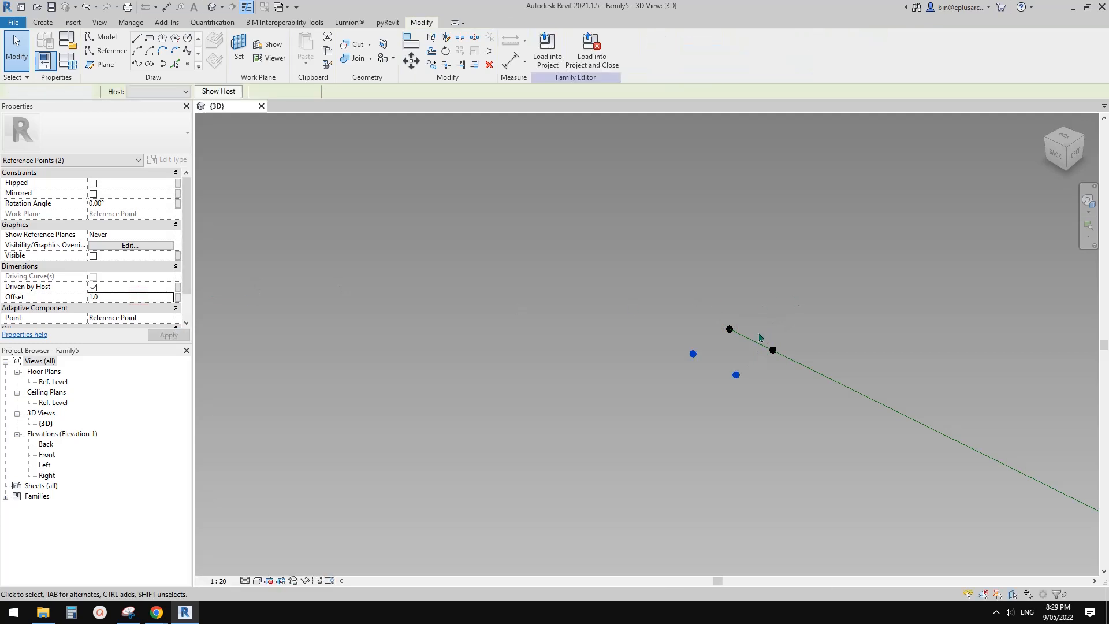
Step: Place a reference point on the vertical work plane of the offset point next to adaptive point 4
{"action": "scroll", "coordinate": [760, 339], "scroll_direction": "down", "scroll_amount": 10}
{"action": "scroll", "coordinate": [765, 364], "scroll_direction": "down", "scroll_amount": 5}
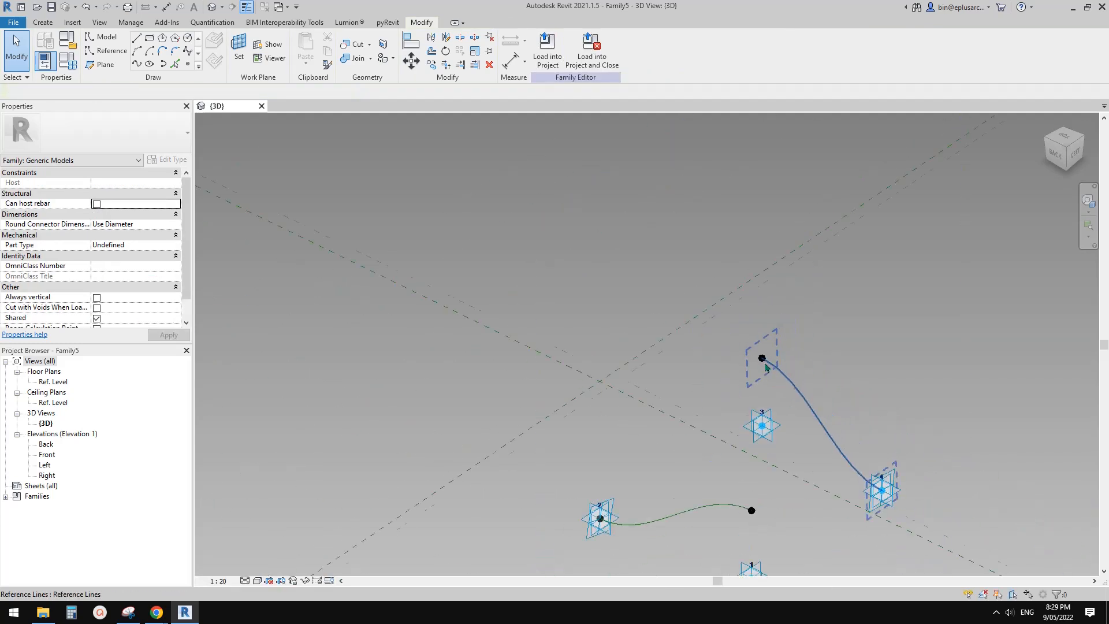
{"action": "scroll", "coordinate": [777, 433], "scroll_direction": "up", "scroll_amount": 8}
{"action": "scroll", "coordinate": [777, 443], "scroll_direction": "up", "scroll_amount": 5}
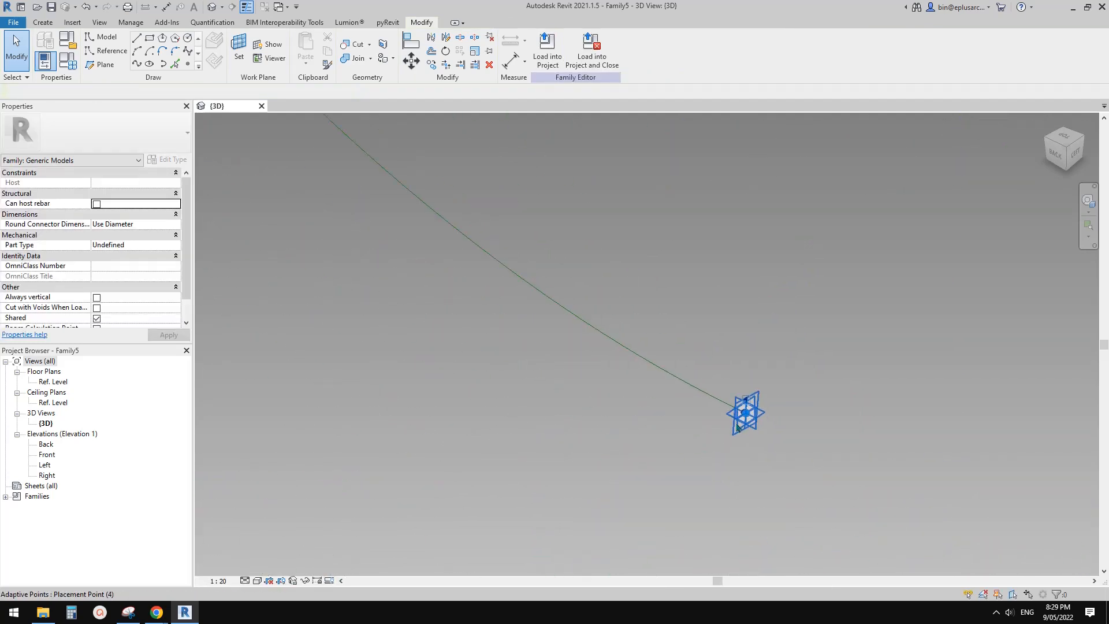
{"action": "left_click", "coordinate": [189, 64]}
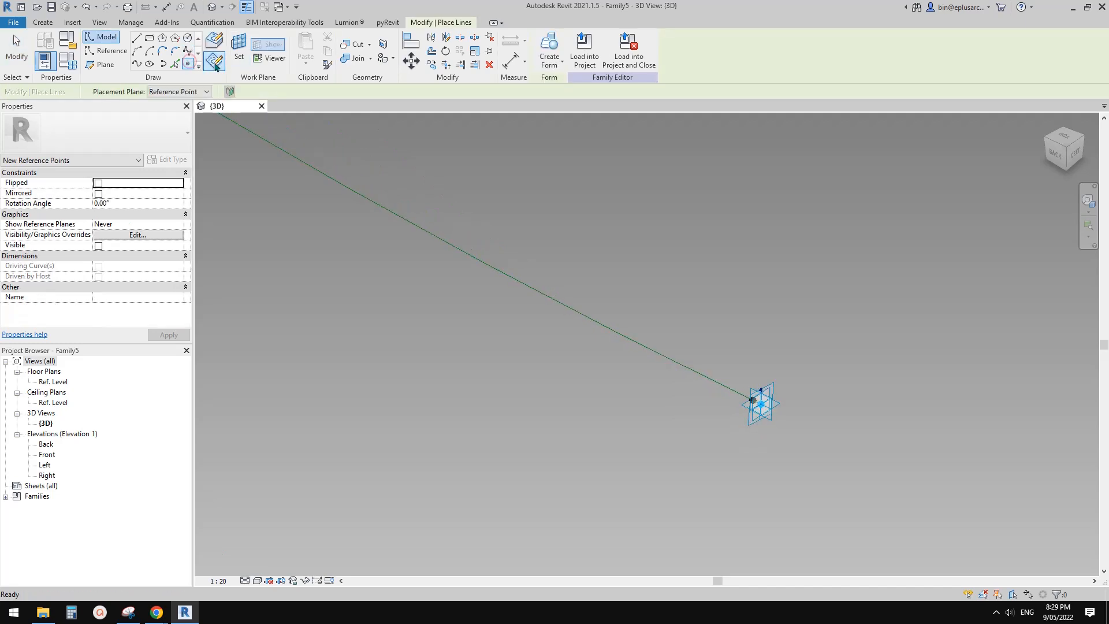
{"action": "key", "text": "Escape"}
{"action": "scroll", "coordinate": [745, 391], "scroll_direction": "up", "scroll_amount": 5}
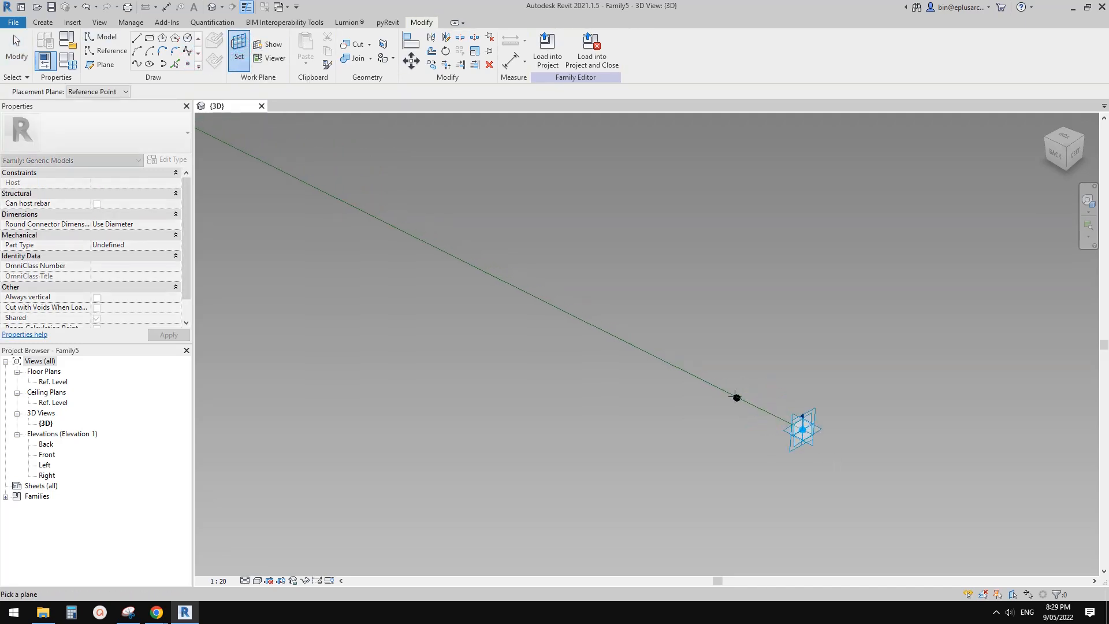
{"action": "left_click", "coordinate": [737, 399]}
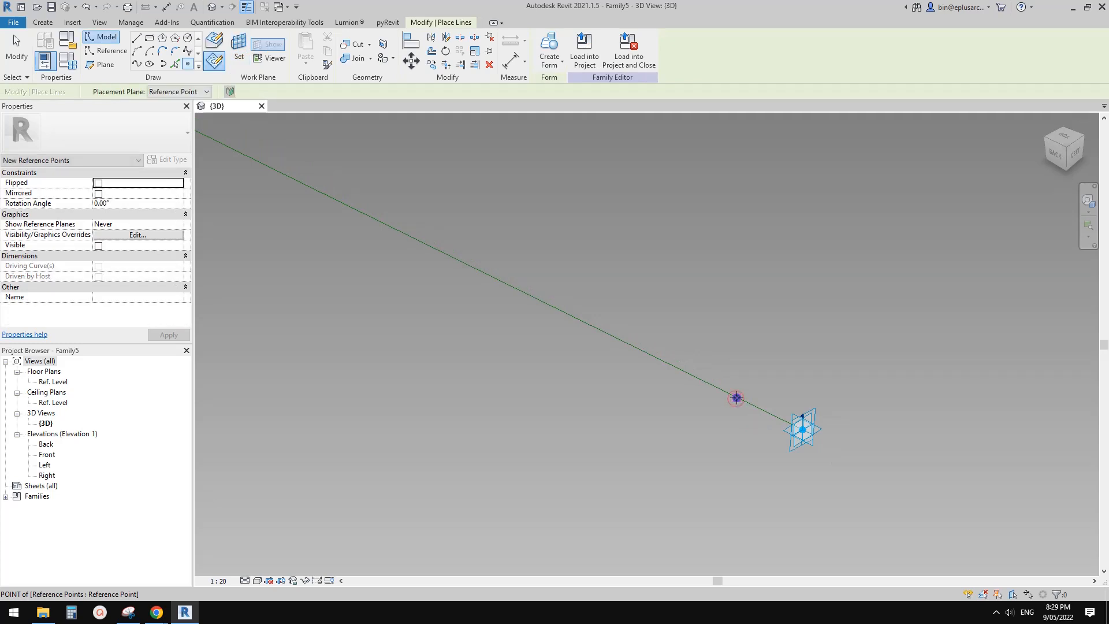
{"action": "left_click", "coordinate": [597, 344]}
Step: Place another reference point at adaptive point 4, hosted on its vertical work plane
{"action": "left_click", "coordinate": [238, 47]}
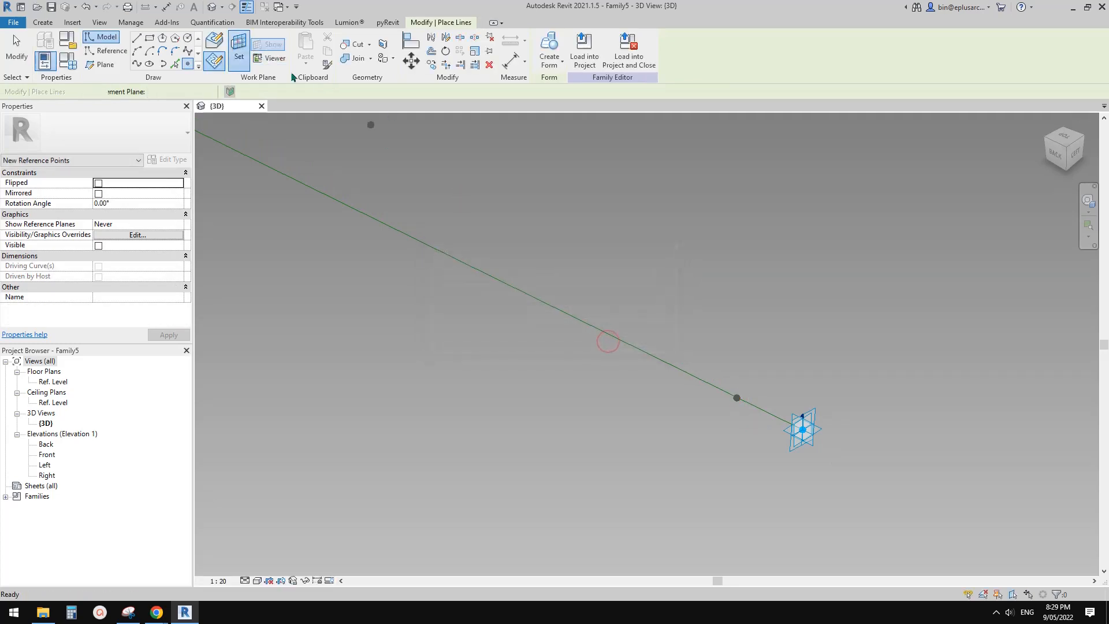
{"action": "left_click", "coordinate": [814, 445]}
{"action": "left_click", "coordinate": [803, 430]}
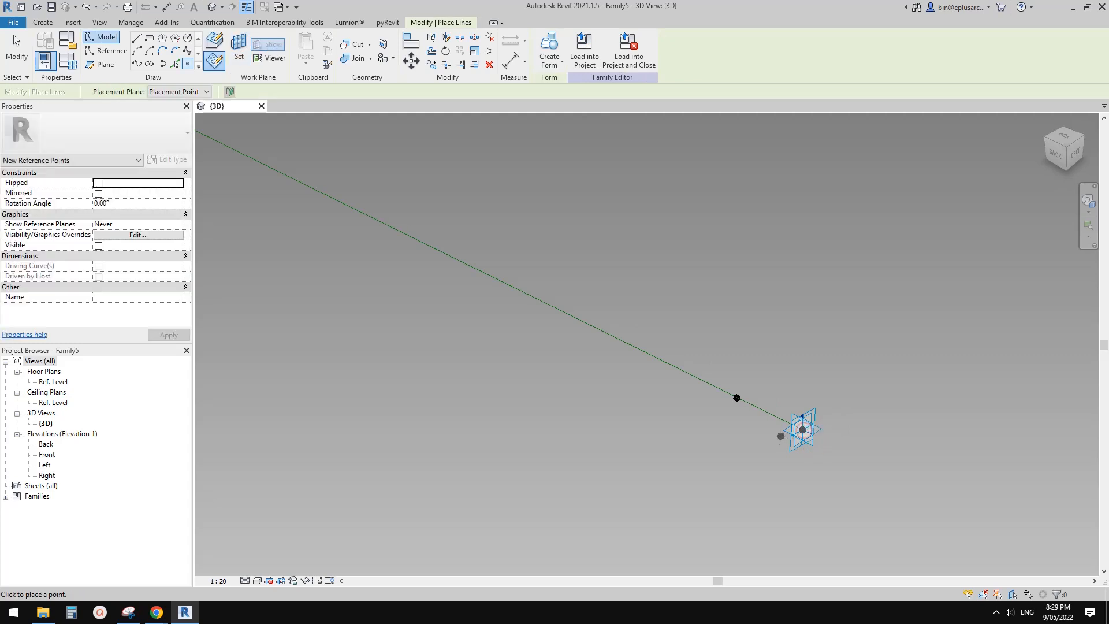
{"action": "key", "text": "Escape"}
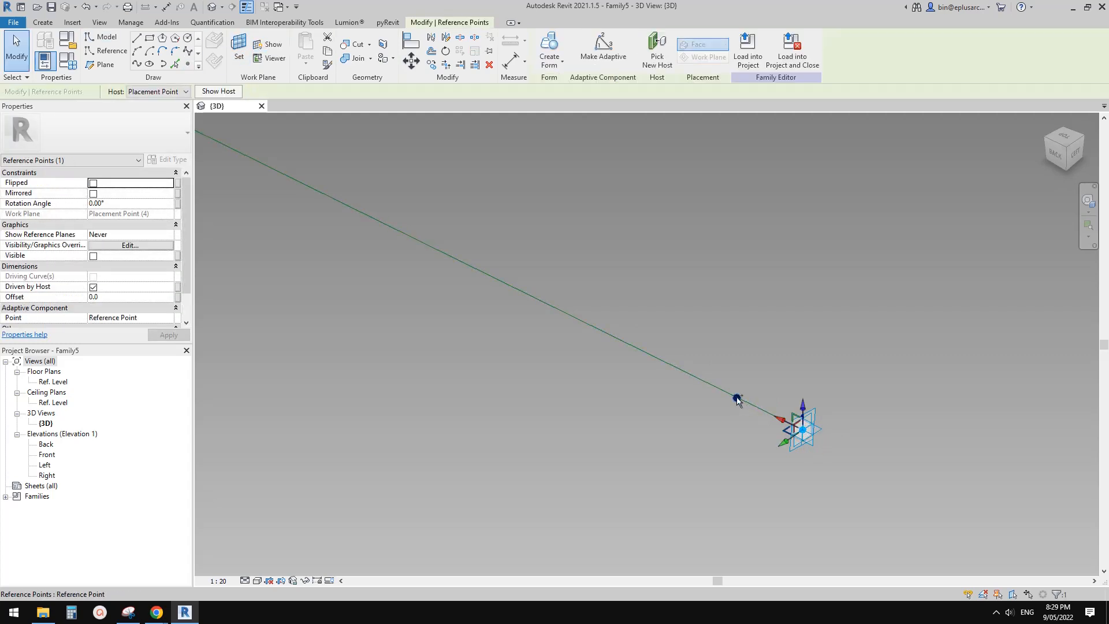
Step: Set the Offset of both new reference points at adaptive point 4 to 1.0
{"action": "left_click", "coordinate": [738, 398], "text": "ctrl"}
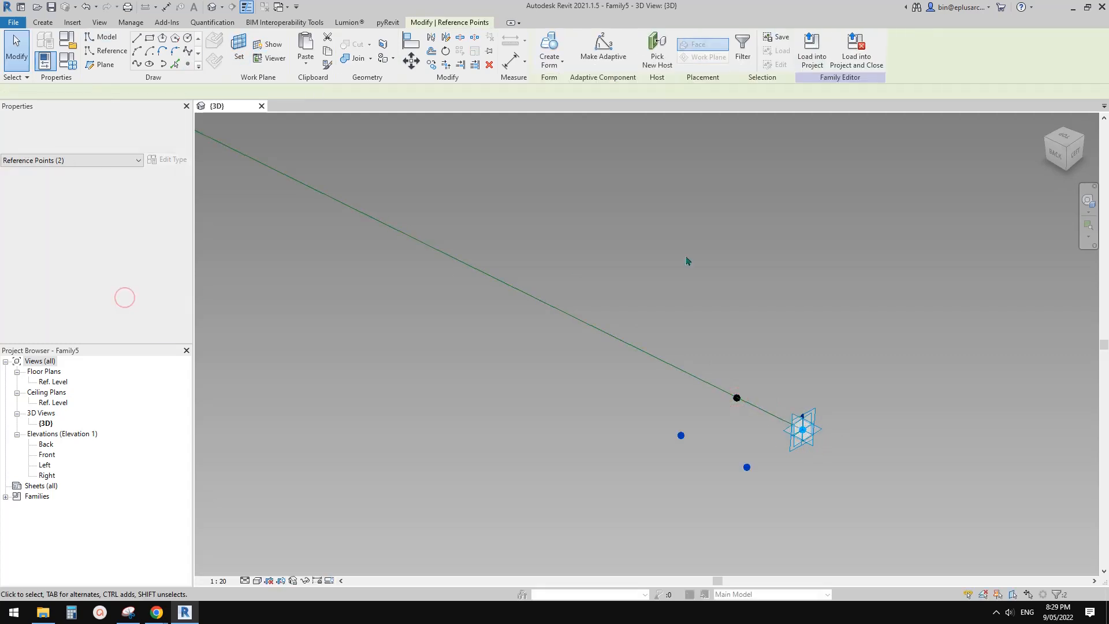
{"action": "scroll", "coordinate": [696, 451], "scroll_direction": "down", "scroll_amount": 8}
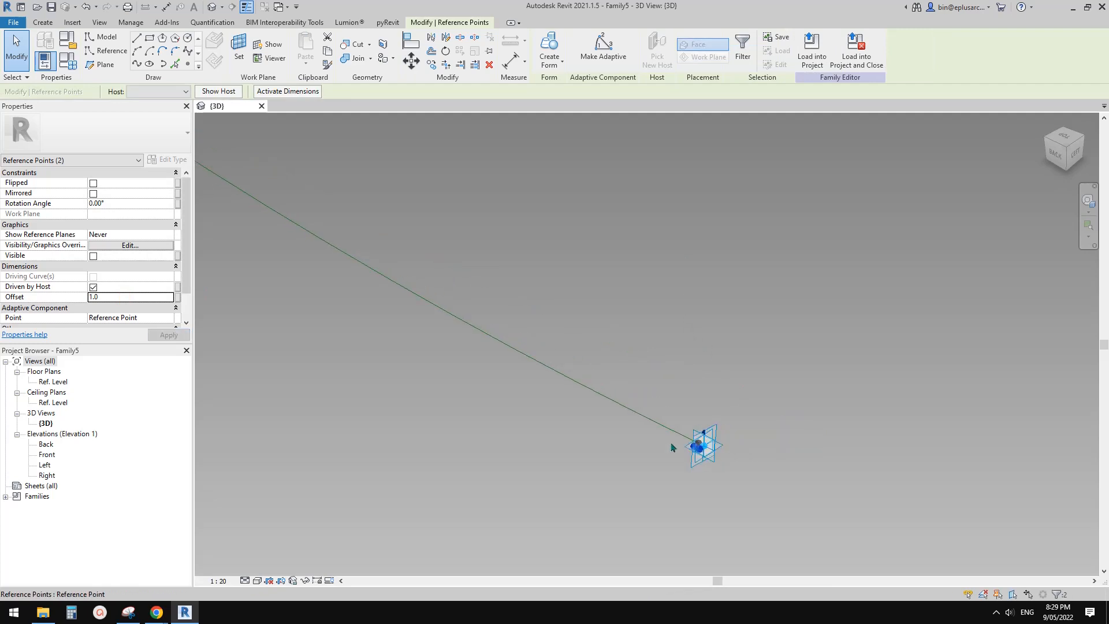
Step: Draw a spline through the four offset points between adaptive points 3 and 4, and make it a reference line
{"action": "scroll", "coordinate": [607, 374], "scroll_direction": "down", "scroll_amount": 3}
{"action": "scroll", "coordinate": [513, 328], "scroll_direction": "down", "scroll_amount": 2}
{"action": "middle_click_drag", "start_coordinate": [426, 287], "coordinate": [826, 462]}
{"action": "middle_click_drag", "start_coordinate": [523, 283], "coordinate": [736, 421]}
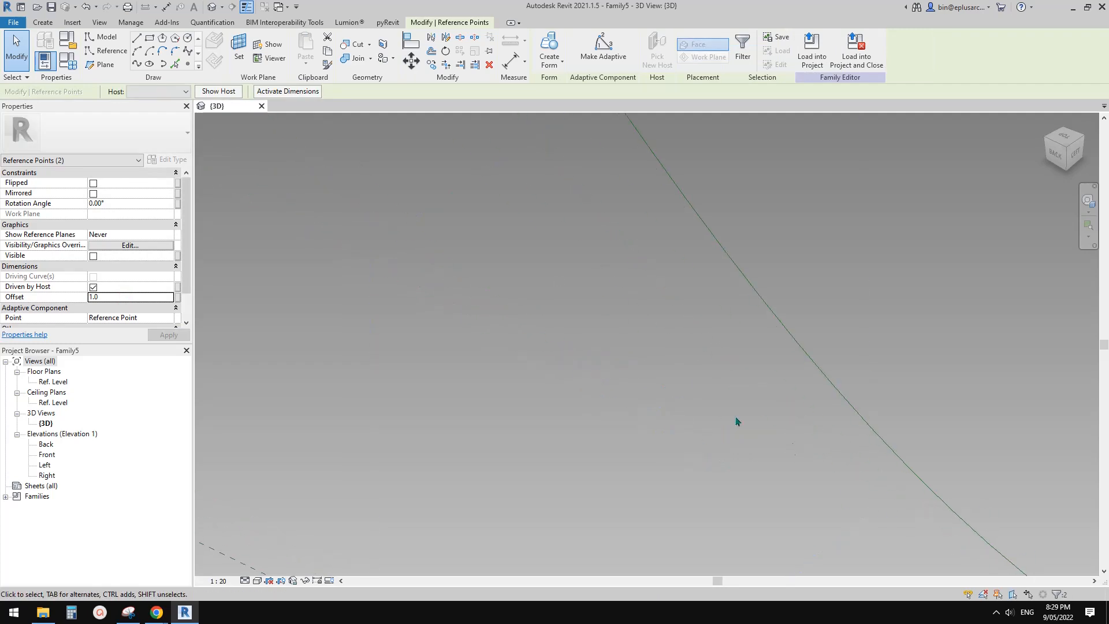
{"action": "scroll", "coordinate": [730, 412], "scroll_direction": "down", "scroll_amount": 2}
{"action": "scroll", "coordinate": [691, 381], "scroll_direction": "down", "scroll_amount": 4}
{"action": "middle_click_drag", "start_coordinate": [731, 381], "coordinate": [976, 547]}
{"action": "scroll", "coordinate": [743, 239], "scroll_direction": "up", "scroll_amount": 10}
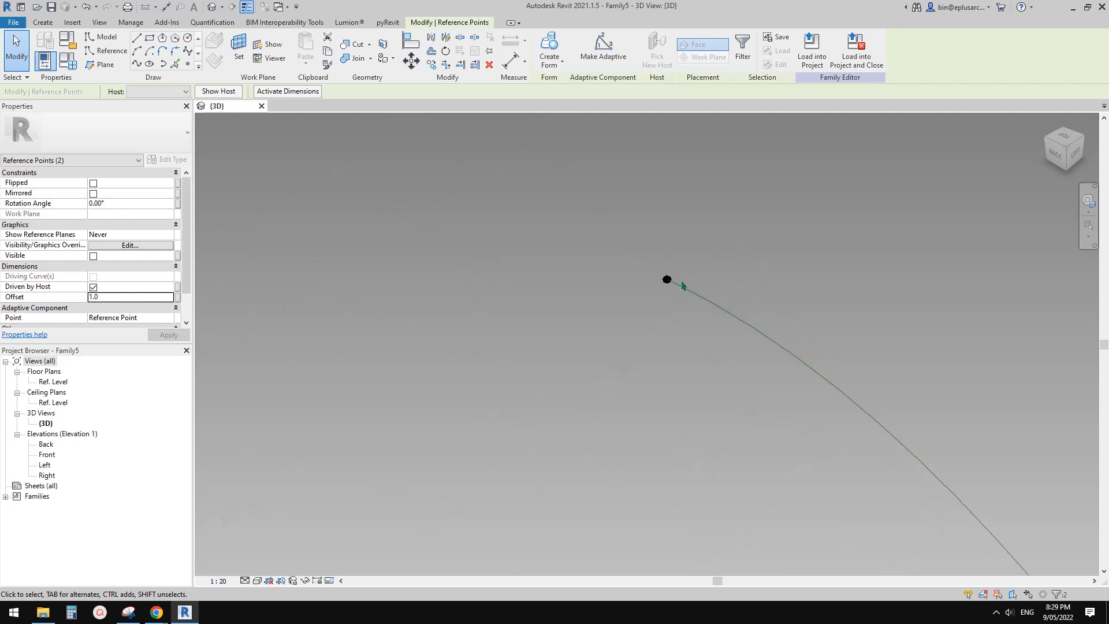
{"action": "scroll", "coordinate": [668, 270], "scroll_direction": "up", "scroll_amount": 5}
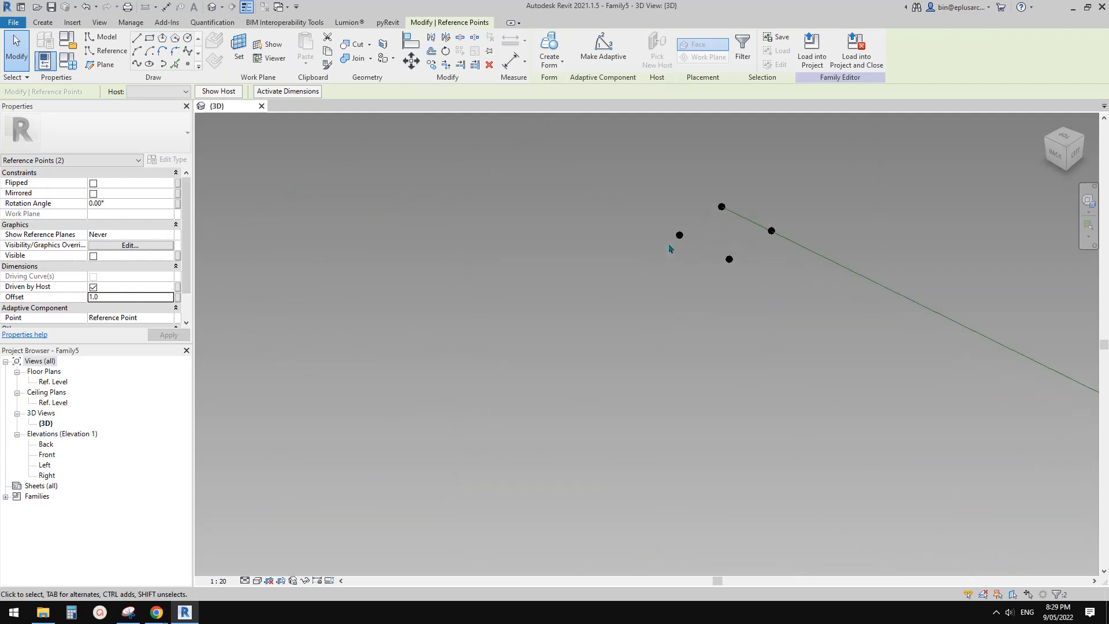
{"action": "left_click_drag", "start_coordinate": [655, 222], "coordinate": [753, 277], "text": "ctrl"}
{"action": "left_click", "coordinate": [137, 64]}
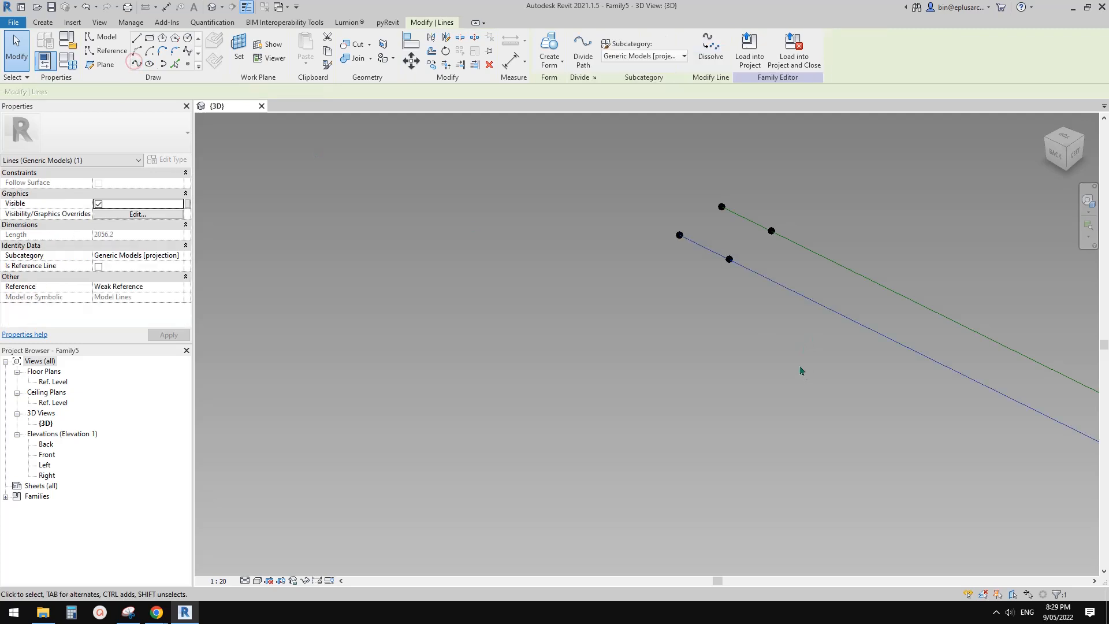
{"action": "scroll", "coordinate": [799, 372], "scroll_direction": "down", "scroll_amount": 3}
{"action": "left_click", "coordinate": [98, 266]}
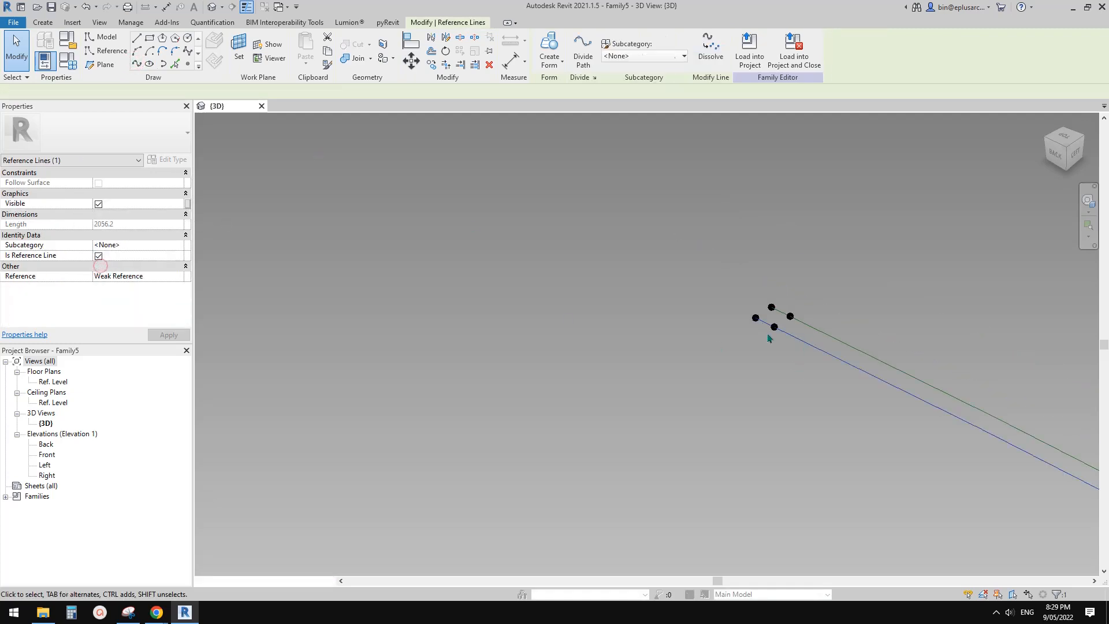
Step: Create a form from the four reference splines on the two opposite edges of the panel
{"action": "scroll", "coordinate": [782, 341], "scroll_direction": "up", "scroll_amount": 3}
{"action": "scroll", "coordinate": [818, 346], "scroll_direction": "down", "scroll_amount": 3}
{"action": "middle_click_drag", "start_coordinate": [818, 346], "coordinate": [768, 270]}
{"action": "left_click_drag", "start_coordinate": [844, 356], "coordinate": [821, 364]}
{"action": "left_click_drag", "start_coordinate": [661, 418], "coordinate": [651, 477], "text": "ctrl"}
{"action": "left_click", "coordinate": [745, 47]}
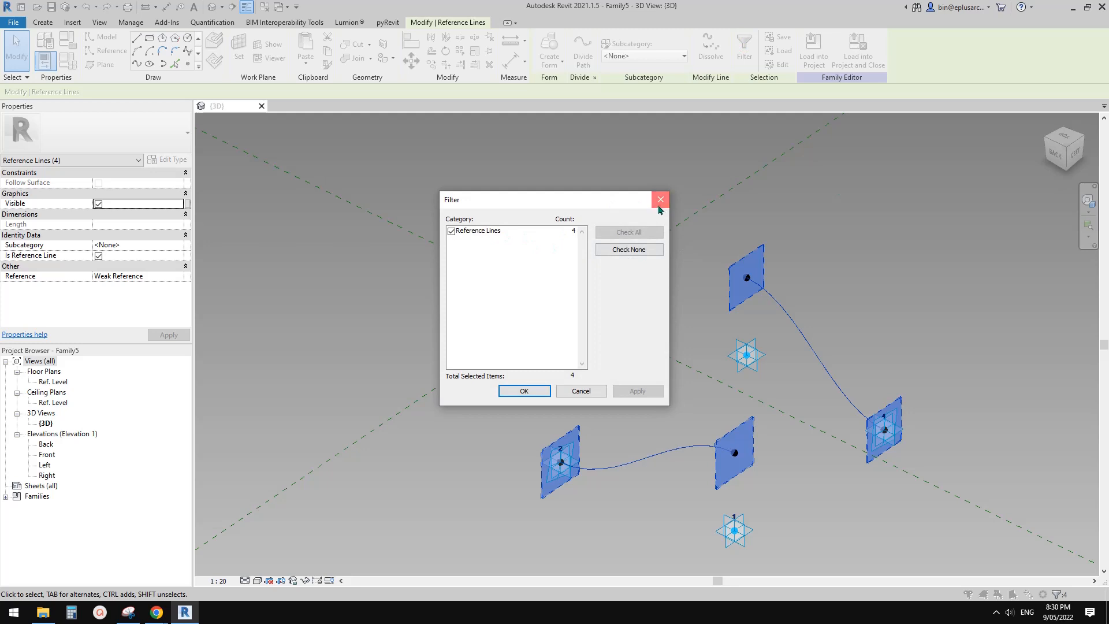
{"action": "left_click", "coordinate": [661, 200]}
{"action": "left_click", "coordinate": [548, 41]}
{"action": "middle_click_drag", "start_coordinate": [817, 186], "coordinate": [759, 441], "text": "shift"}
{"action": "scroll", "coordinate": [860, 465], "scroll_direction": "up", "scroll_amount": 1}
{"action": "scroll", "coordinate": [743, 438], "scroll_direction": "up", "scroll_amount": 1}
{"action": "scroll", "coordinate": [697, 355], "scroll_direction": "up", "scroll_amount": 1}
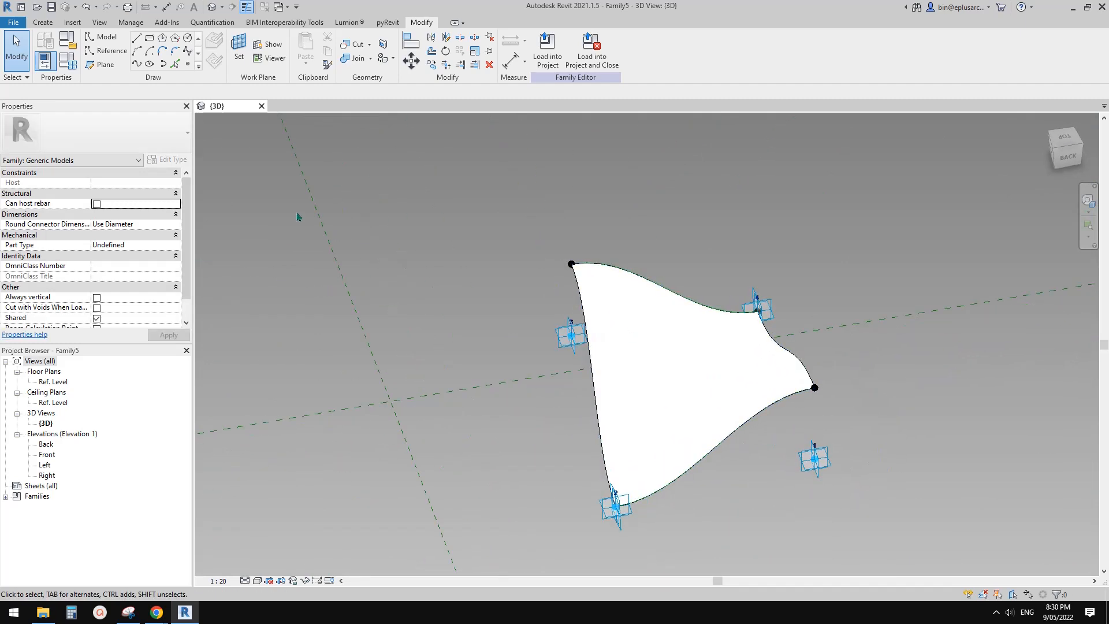
Step: Switch to the Google Docs page in Chrome to examine the wavy facade photo, and return to Revit
{"action": "left_click", "coordinate": [13, 22]}
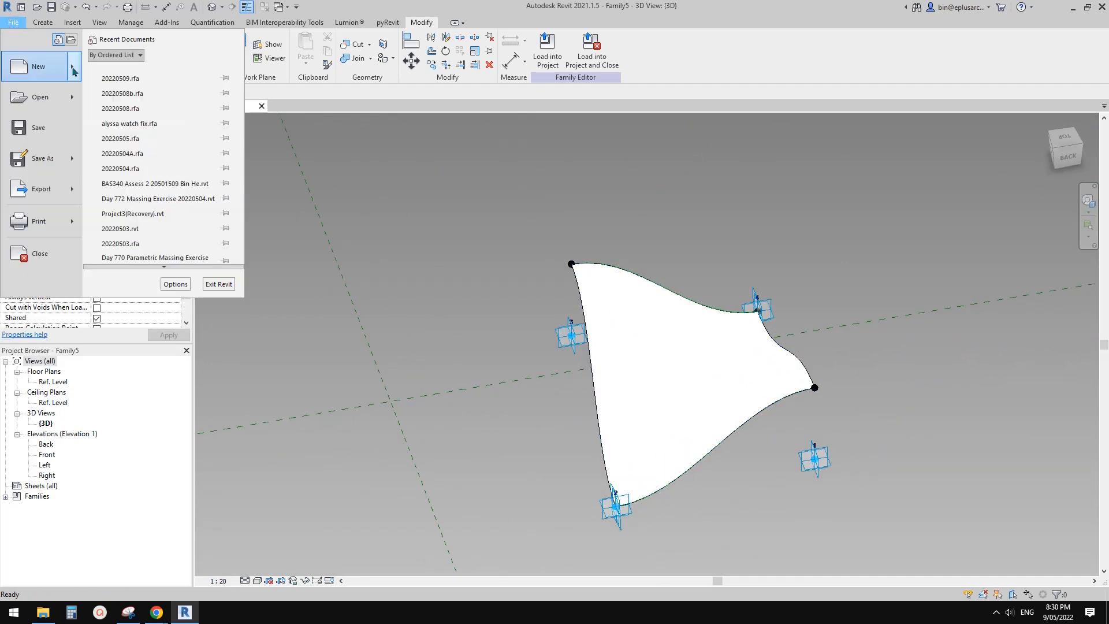
{"action": "left_click", "coordinate": [289, 421]}
{"action": "left_click", "coordinate": [164, 607]}
{"action": "left_click", "coordinate": [327, 563]}
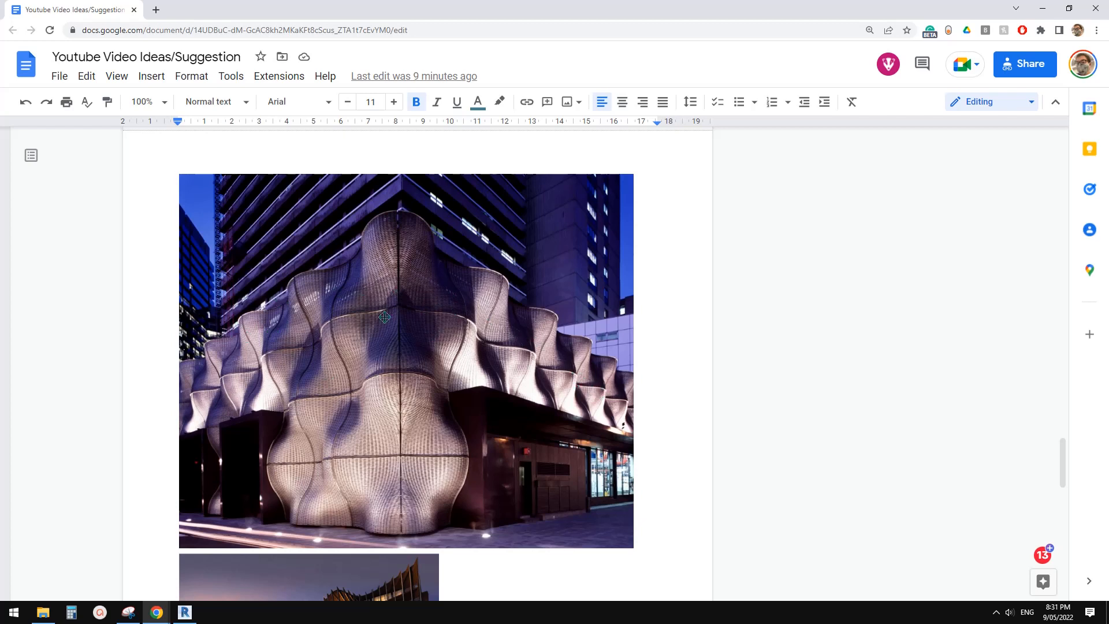
{"action": "left_click", "coordinate": [190, 615]}
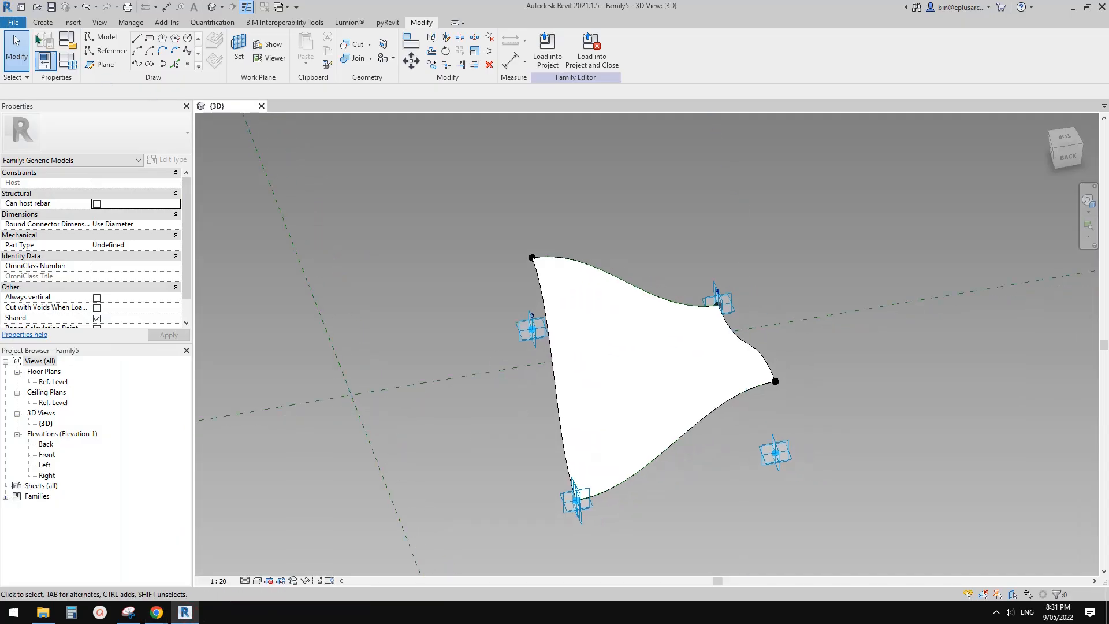
Step: Create a new family from the Metric Curtain Panel Pattern Based.rft template
{"action": "left_click", "coordinate": [11, 26]}
{"action": "mouse_move", "coordinate": [19, 67]}
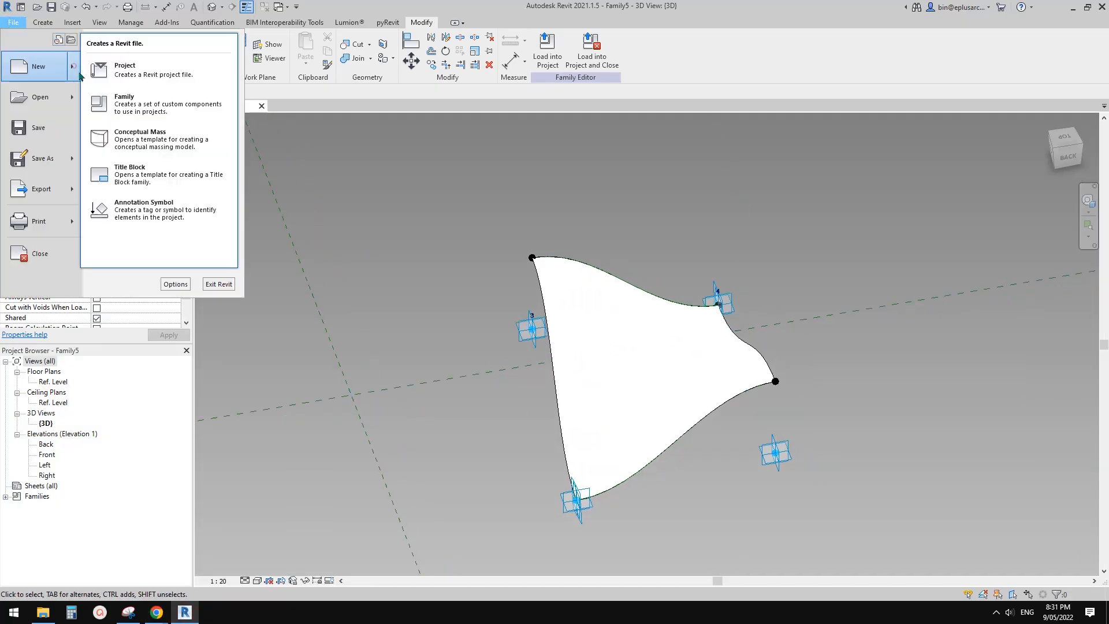
{"action": "left_click", "coordinate": [162, 100]}
{"action": "left_click", "coordinate": [504, 297]}
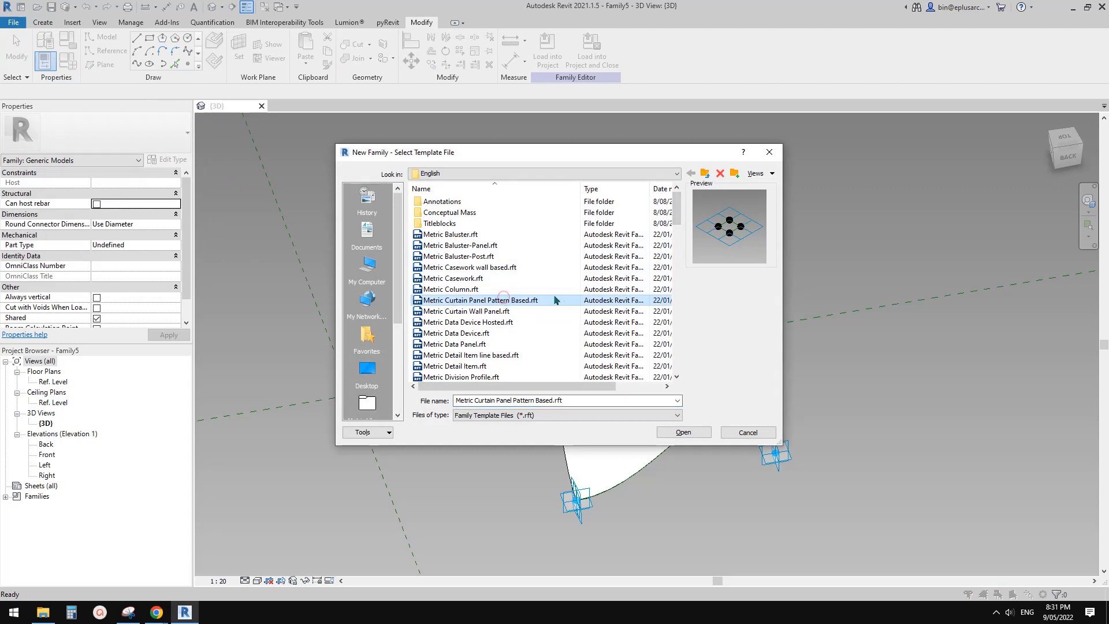
{"action": "left_click", "coordinate": [708, 433]}
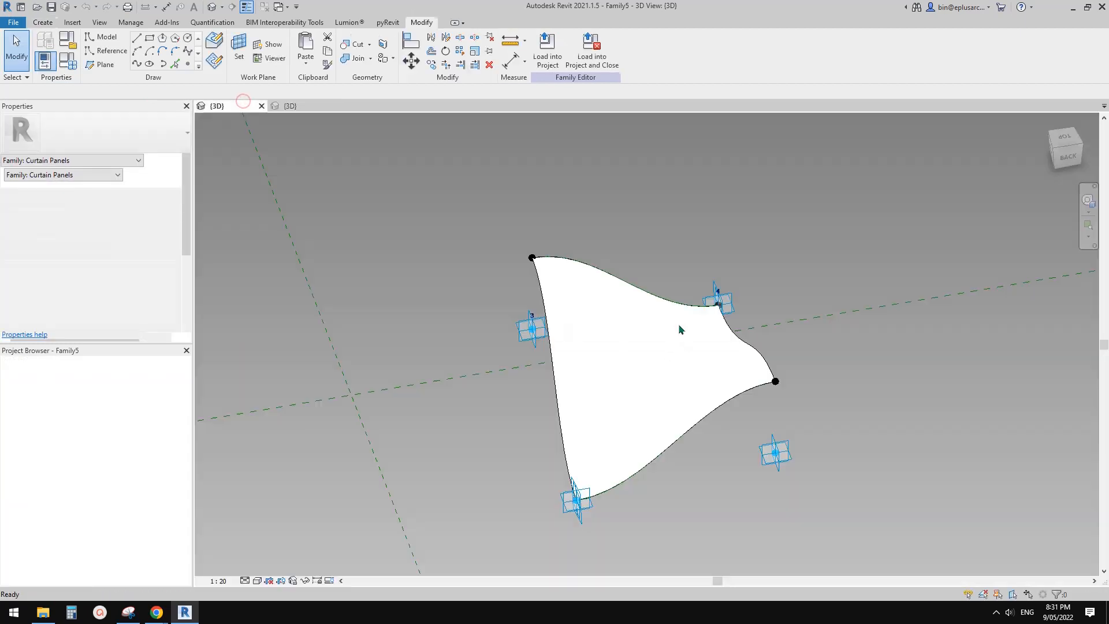
Step: Load the adaptive panel family into the new curtain panel family and leave component placement
{"action": "left_click", "coordinate": [547, 51]}
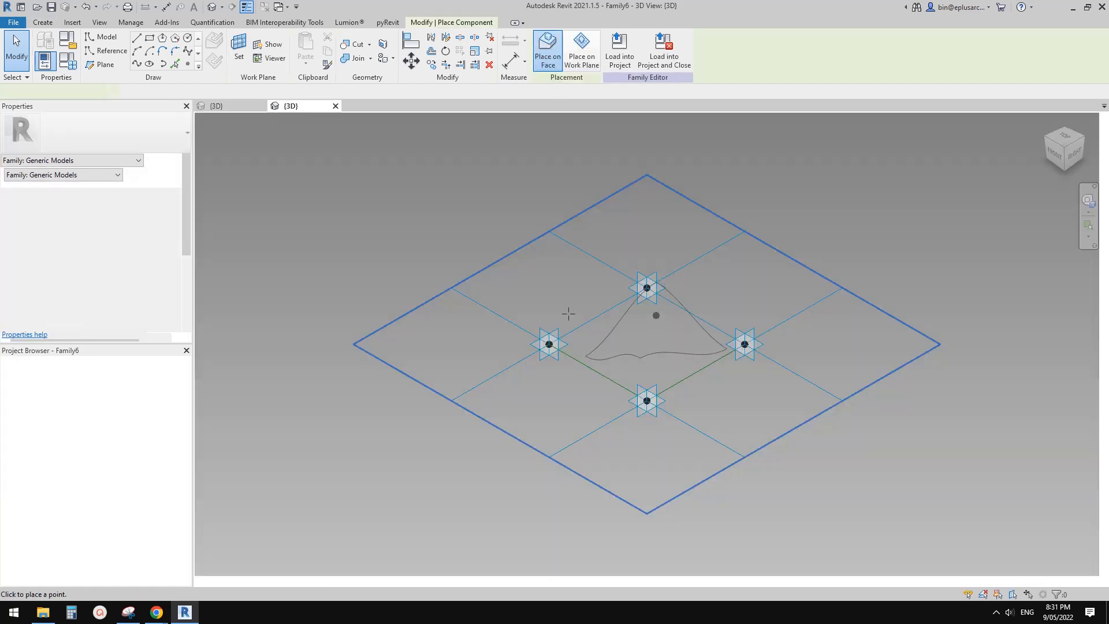
{"action": "middle_click_drag", "start_coordinate": [664, 322], "coordinate": [669, 346], "text": "shift"}
{"action": "key", "text": "Escape"}
{"action": "key", "text": "Escape"}
Step: Place reference points on the faces' midpoints of all four reference lines around the central pattern cell
{"action": "scroll", "coordinate": [654, 332], "scroll_direction": "up", "scroll_amount": 3}
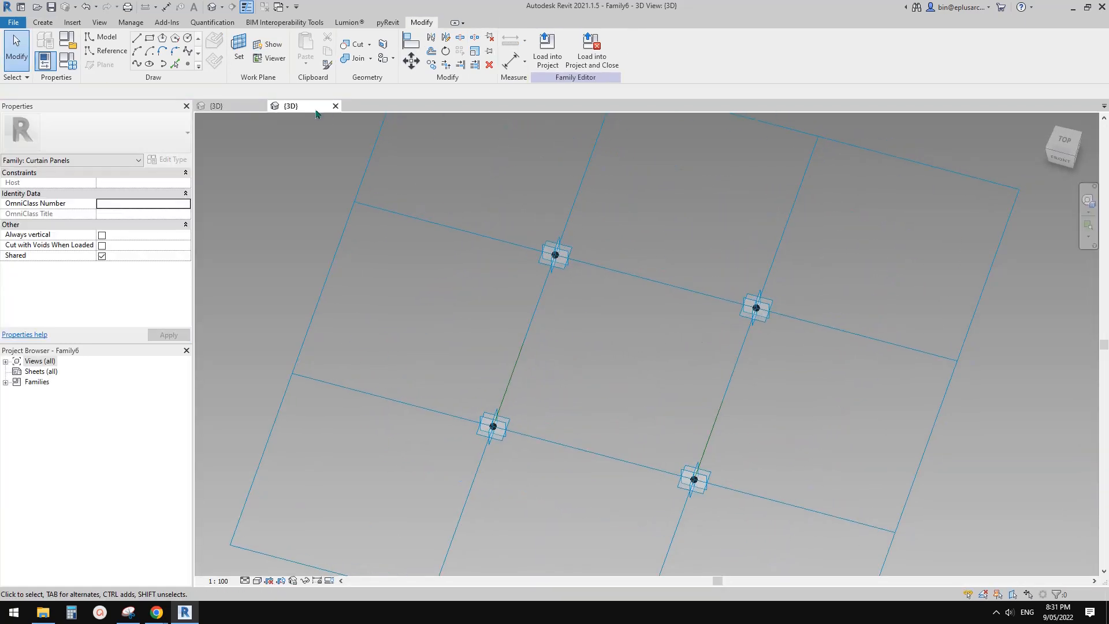
{"action": "left_click", "coordinate": [188, 64]}
{"action": "middle_click_drag", "start_coordinate": [641, 362], "coordinate": [551, 422], "text": "shift"}
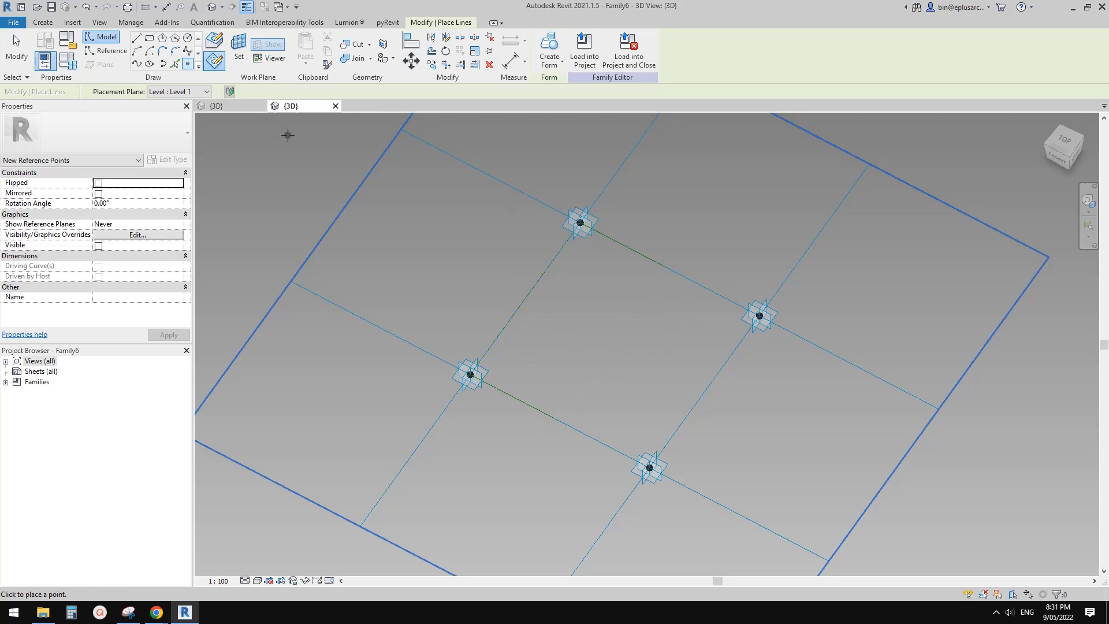
{"action": "left_click", "coordinate": [216, 42]}
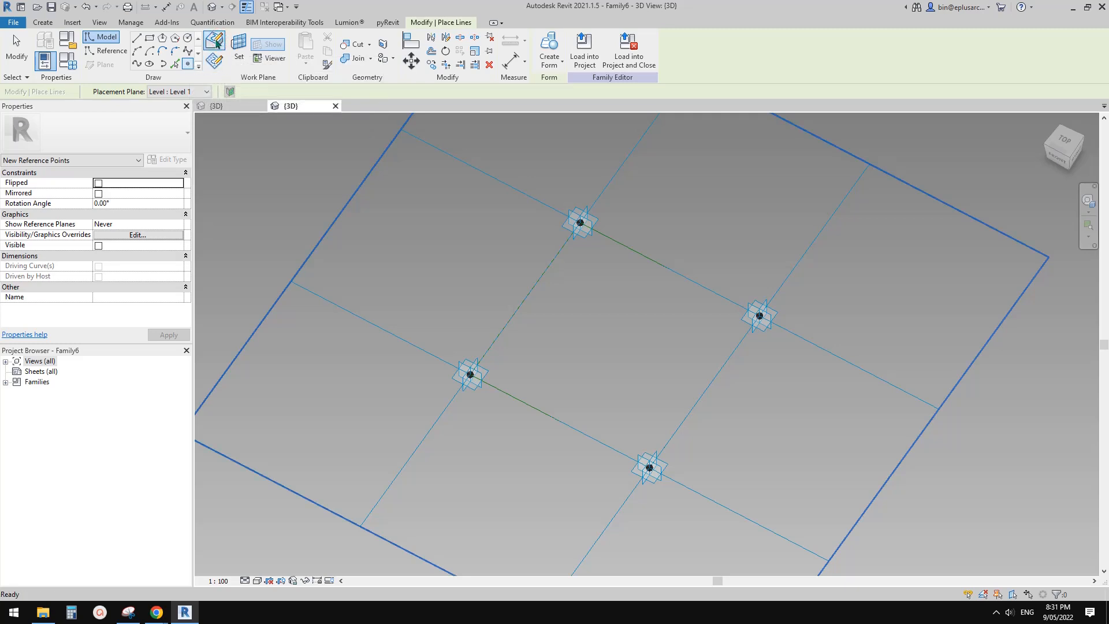
{"action": "left_click", "coordinate": [670, 269]}
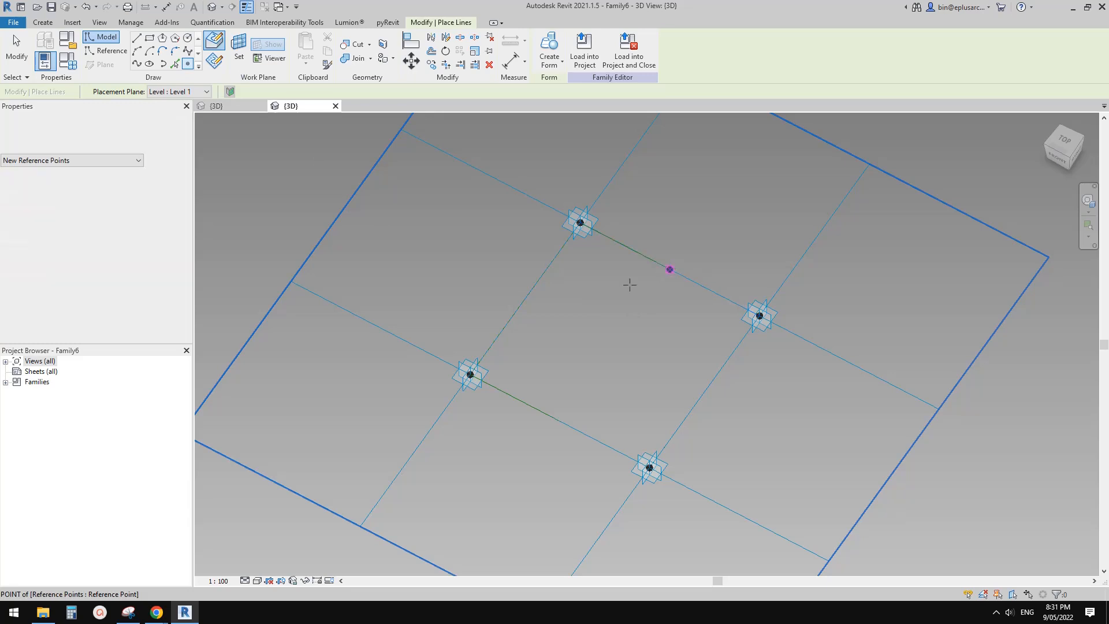
{"action": "left_click", "coordinate": [525, 299]}
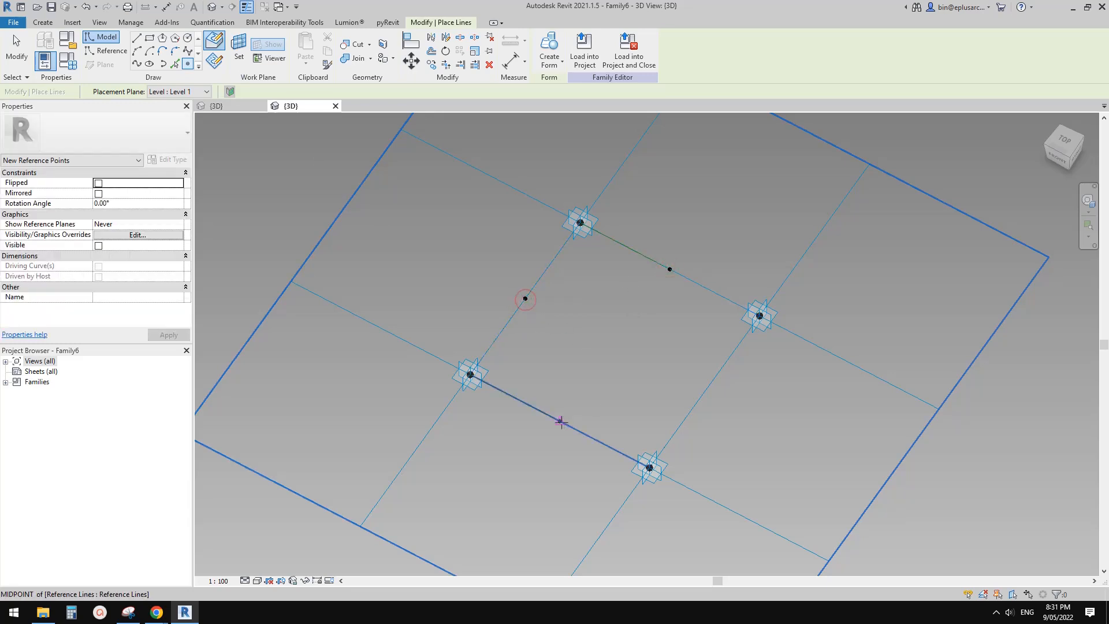
{"action": "left_click", "coordinate": [705, 392]}
{"action": "key", "text": "Escape"}
{"action": "key", "text": "Escape"}
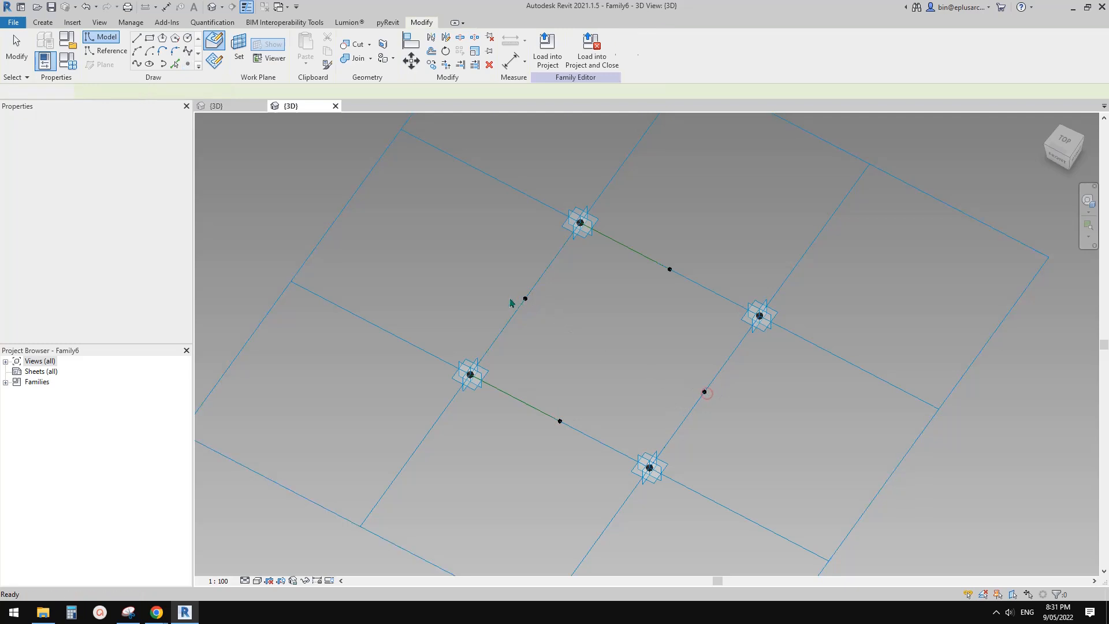
Step: Connect each pair of opposite midpoints of the central cell with a spline through points
{"action": "left_click_drag", "start_coordinate": [497, 284], "coordinate": [639, 353]}
{"action": "left_click_drag", "start_coordinate": [682, 367], "coordinate": [717, 408], "text": "ctrl"}
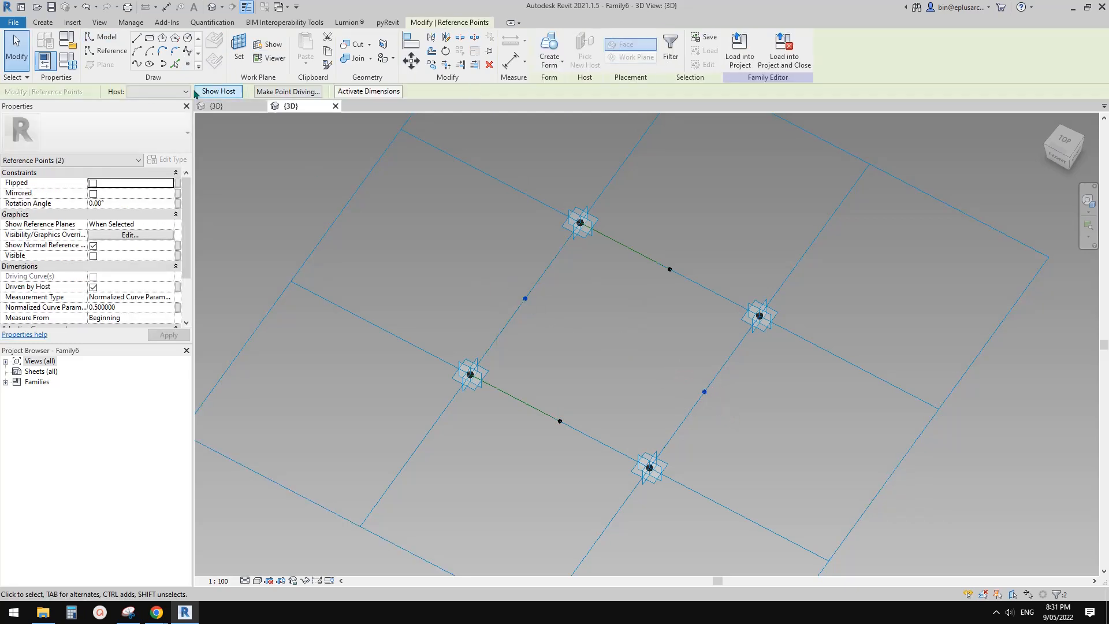
{"action": "left_click", "coordinate": [137, 63]}
{"action": "left_click_drag", "start_coordinate": [656, 239], "coordinate": [686, 287]}
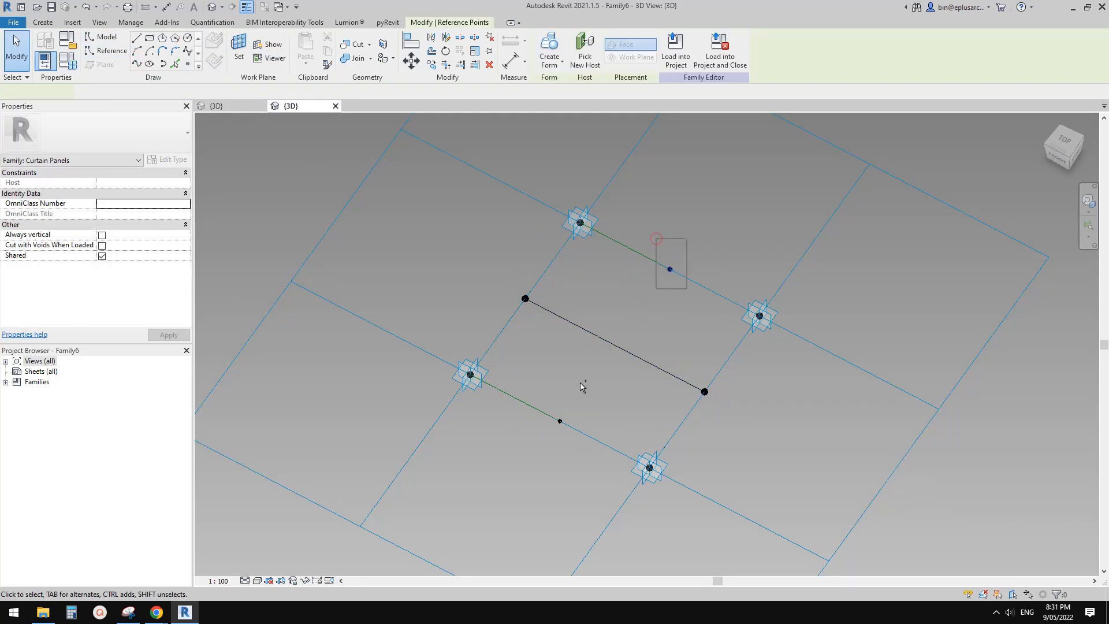
{"action": "left_click_drag", "start_coordinate": [547, 378], "coordinate": [589, 440], "text": "ctrl"}
{"action": "left_click", "coordinate": [136, 64]}
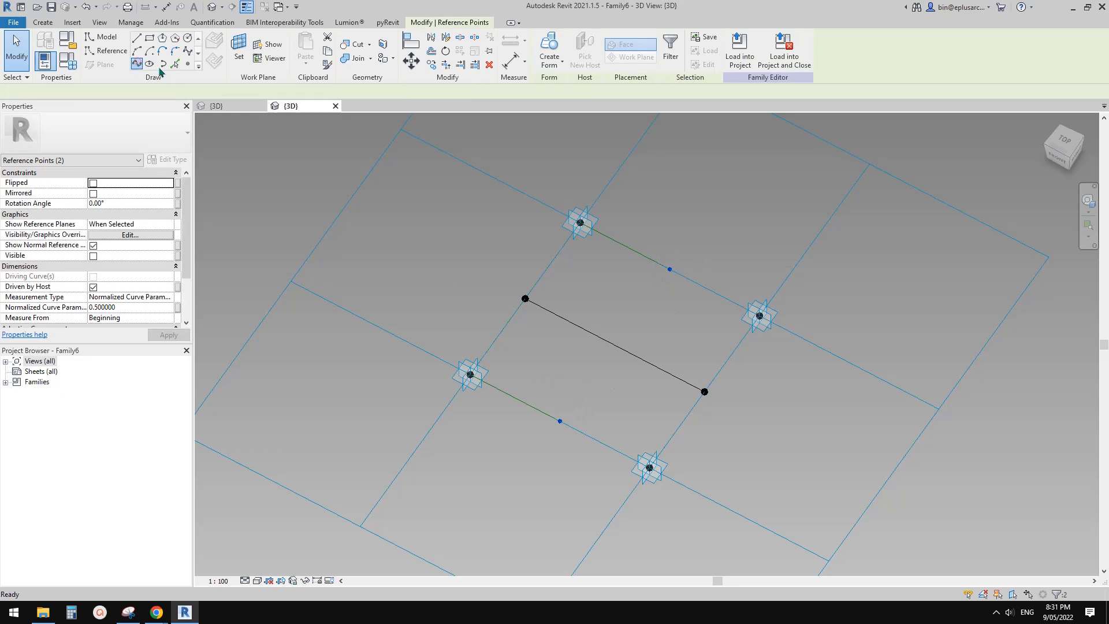
Step: Place a reference point on one of the crossing lines and host it by intersection with the other line
{"action": "left_click", "coordinate": [188, 64]}
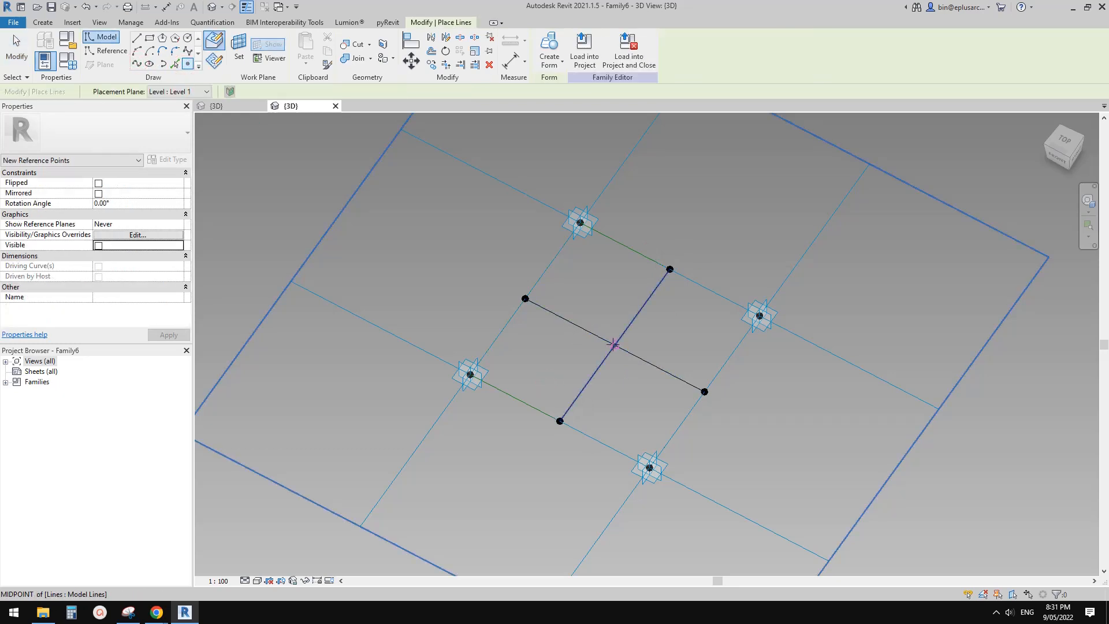
{"action": "left_click", "coordinate": [587, 330]}
{"action": "key", "text": "Escape"}
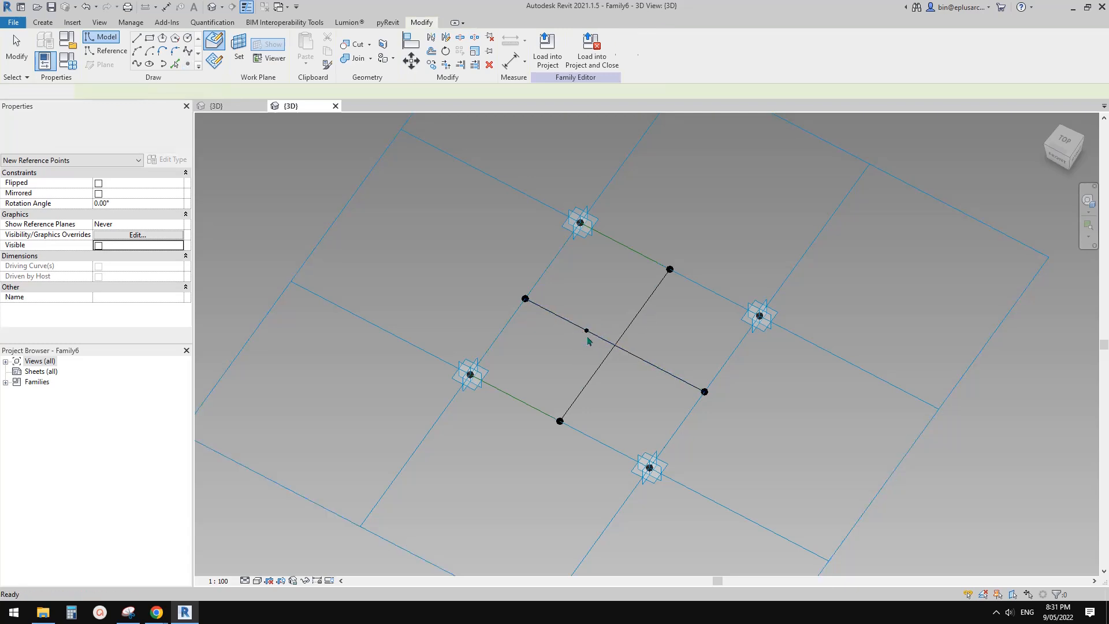
{"action": "left_click", "coordinate": [586, 331]}
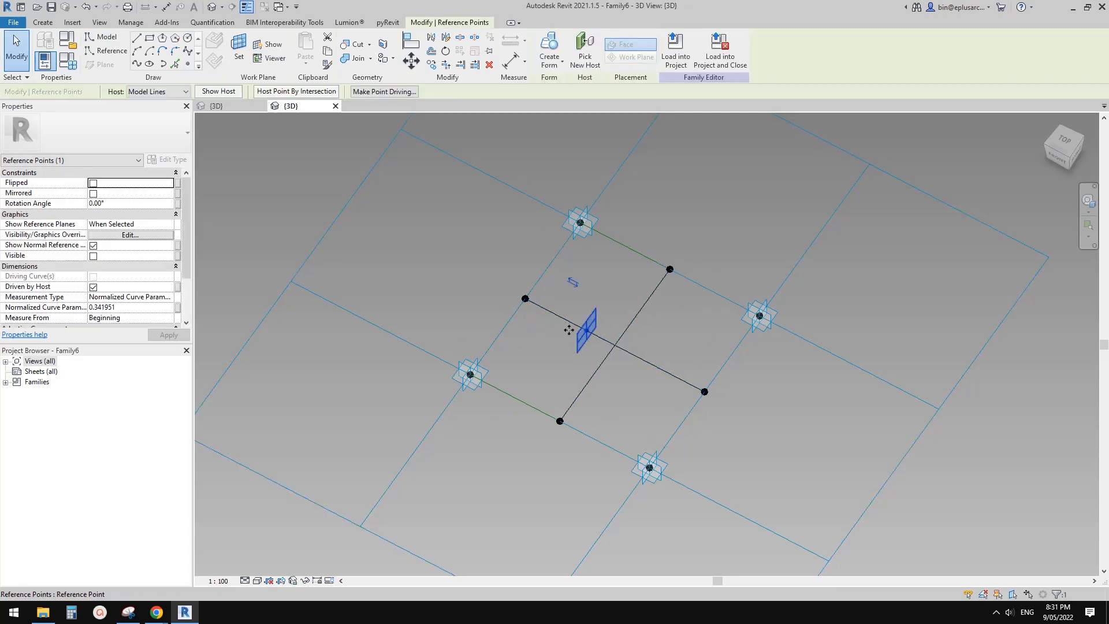
{"action": "left_click", "coordinate": [294, 96]}
{"action": "left_click", "coordinate": [640, 311]}
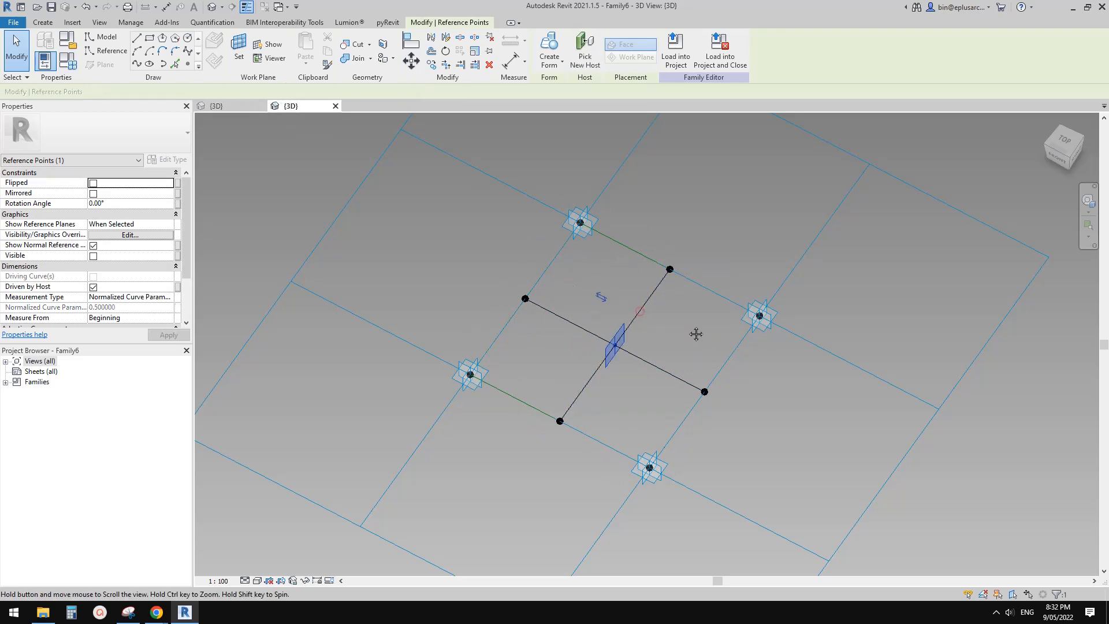
Step: Convert both crossing lines inside the central cell to reference lines
{"action": "middle_click_drag", "start_coordinate": [665, 359], "coordinate": [668, 255], "text": "shift"}
{"action": "scroll", "coordinate": [632, 324], "scroll_direction": "up", "scroll_amount": 1}
{"action": "middle_click_drag", "start_coordinate": [632, 332], "coordinate": [697, 320], "text": "shift"}
{"action": "left_click_drag", "start_coordinate": [666, 379], "coordinate": [650, 290]}
{"action": "left_click", "coordinate": [99, 267]}
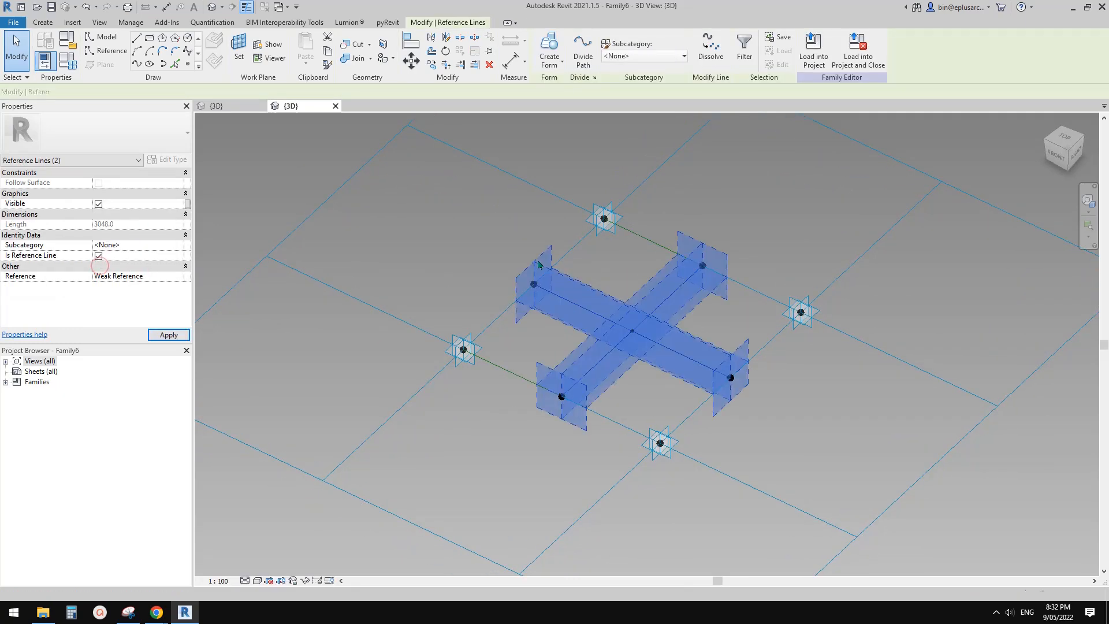
{"action": "left_click", "coordinate": [720, 350]}
{"action": "mouse_move", "coordinate": [721, 350]}
{"action": "middle_mouse_down", "text": "shift"}
{"action": "mouse_move", "coordinate": [742, 333]}
{"action": "mouse_move", "coordinate": [707, 337]}
{"action": "middle_mouse_up", "text": "shift"}
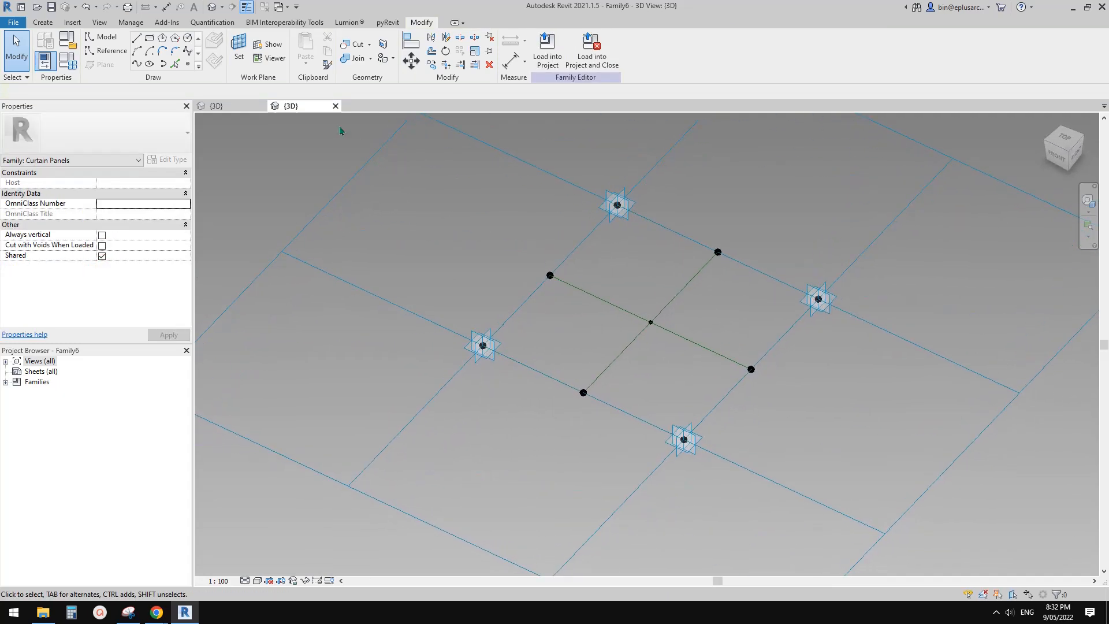
Step: Place the first Family5 component in one quadrant of the central cell, on its corner, edge midpoint, centre point and other edge midpoint
{"action": "left_click", "coordinate": [43, 22]}
{"action": "middle_click_drag", "start_coordinate": [519, 171], "coordinate": [643, 216], "text": "shift"}
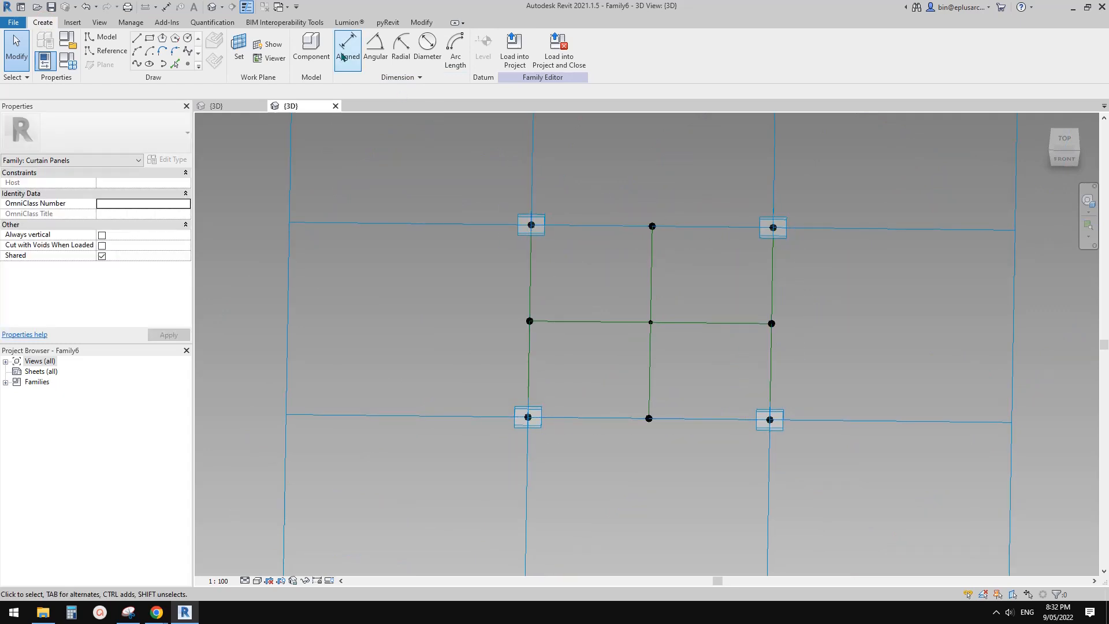
{"action": "left_click", "coordinate": [314, 52]}
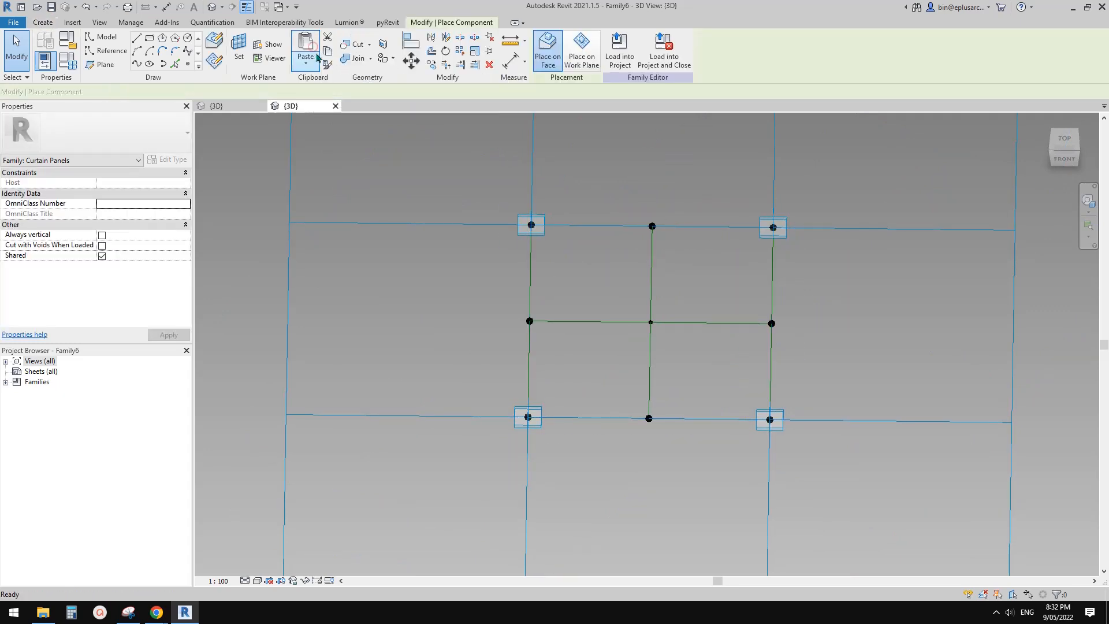
{"action": "middle_click_drag", "start_coordinate": [747, 300], "coordinate": [795, 303], "text": "shift"}
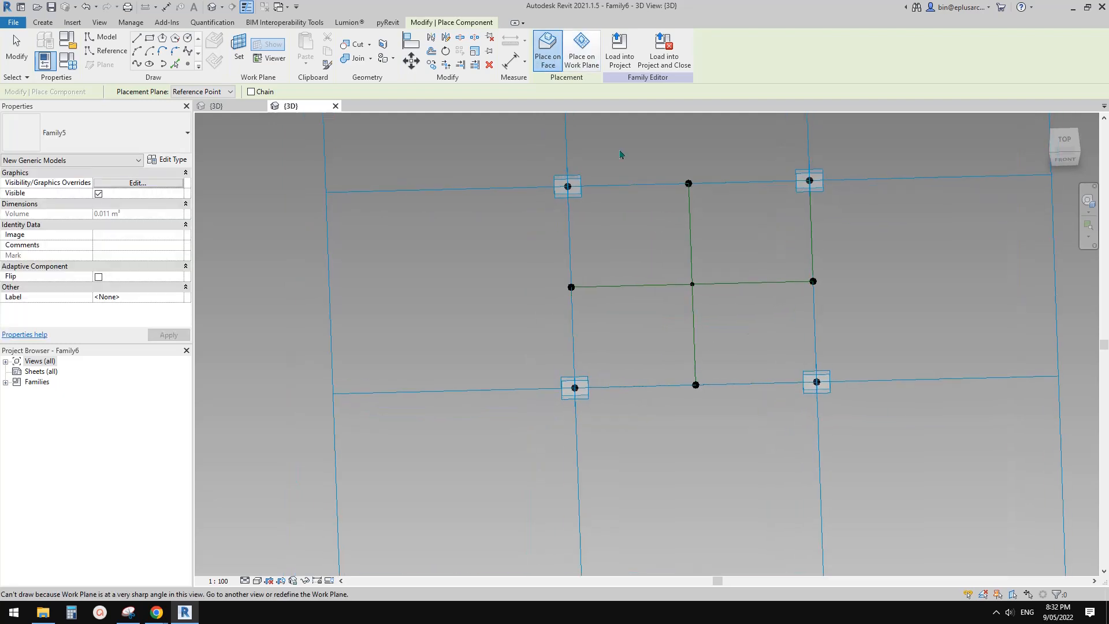
{"action": "mouse_move", "coordinate": [621, 154]}
{"action": "middle_mouse_down", "text": "shift"}
{"action": "mouse_move", "coordinate": [725, 238]}
{"action": "mouse_move", "coordinate": [662, 201]}
{"action": "middle_mouse_up", "text": "shift"}
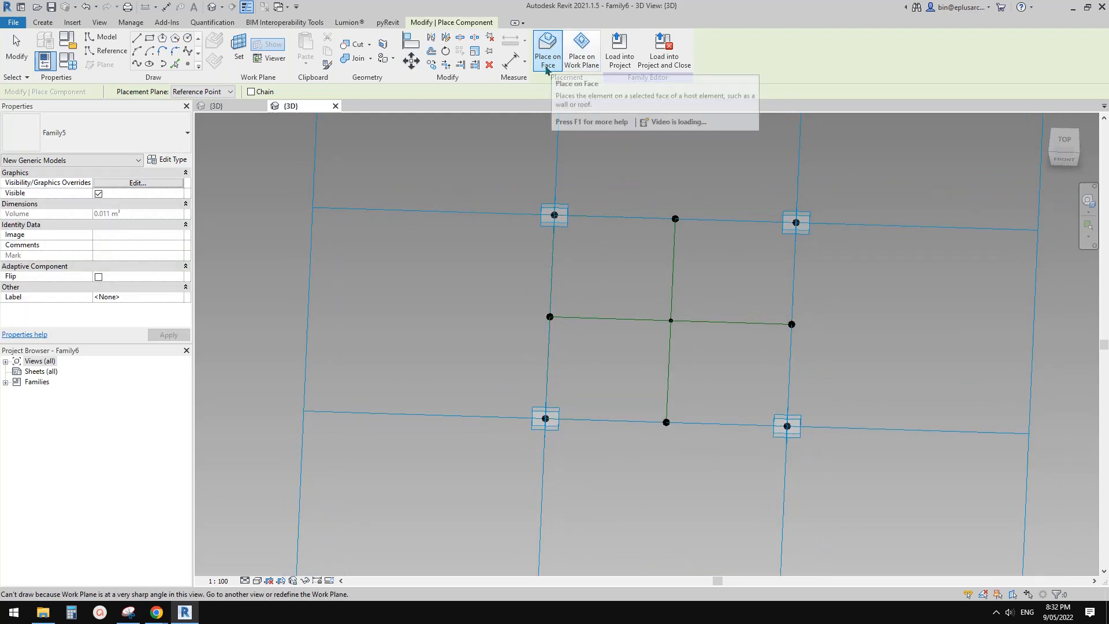
{"action": "middle_click_drag", "start_coordinate": [803, 352], "coordinate": [822, 339]}
{"action": "scroll", "coordinate": [663, 282], "scroll_direction": "up", "scroll_amount": 3}
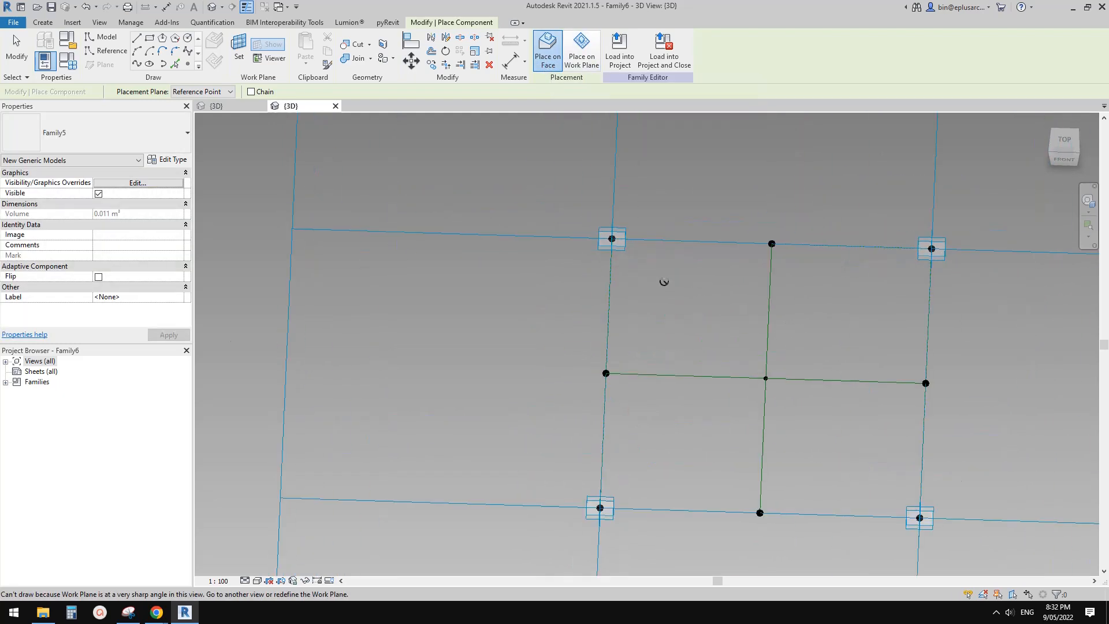
{"action": "scroll", "coordinate": [595, 224], "scroll_direction": "down", "scroll_amount": 2}
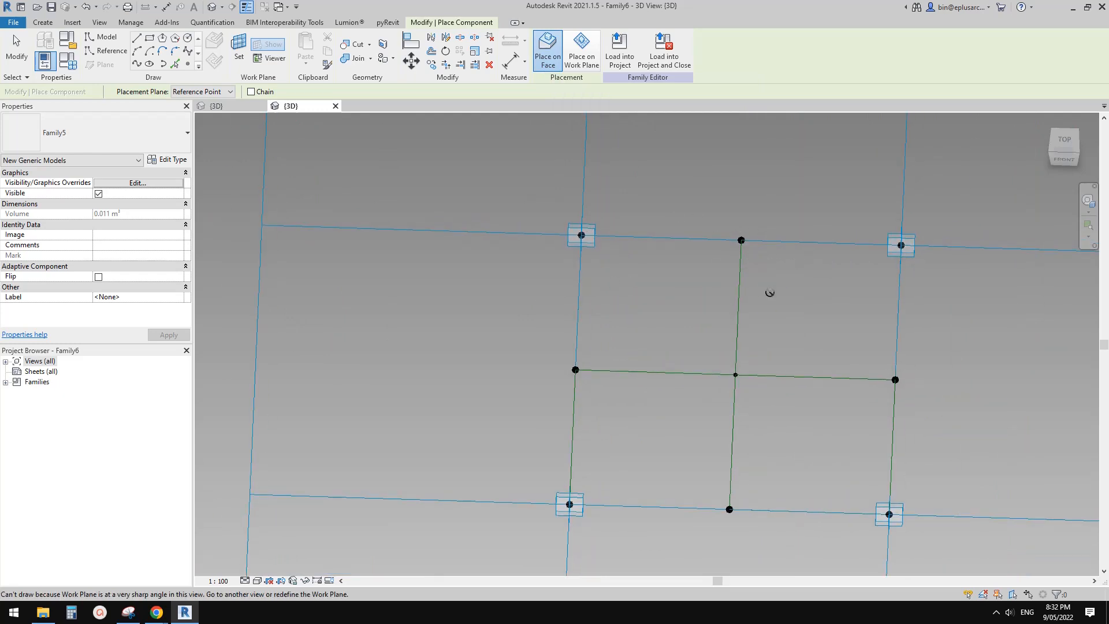
{"action": "mouse_move", "coordinate": [770, 293]}
{"action": "middle_mouse_down", "text": "shift"}
{"action": "mouse_move", "coordinate": [750, 242]}
{"action": "mouse_move", "coordinate": [763, 265]}
{"action": "mouse_move", "coordinate": [656, 260]}
{"action": "mouse_move", "coordinate": [744, 300]}
{"action": "mouse_move", "coordinate": [712, 237]}
{"action": "mouse_move", "coordinate": [639, 352]}
{"action": "mouse_move", "coordinate": [670, 287]}
{"action": "mouse_move", "coordinate": [830, 298]}
{"action": "mouse_move", "coordinate": [865, 324]}
{"action": "mouse_move", "coordinate": [703, 371]}
{"action": "mouse_move", "coordinate": [738, 400]}
{"action": "mouse_move", "coordinate": [790, 309]}
{"action": "mouse_move", "coordinate": [864, 230]}
{"action": "mouse_move", "coordinate": [855, 289]}
{"action": "mouse_move", "coordinate": [635, 333]}
{"action": "middle_mouse_up", "text": "shift"}
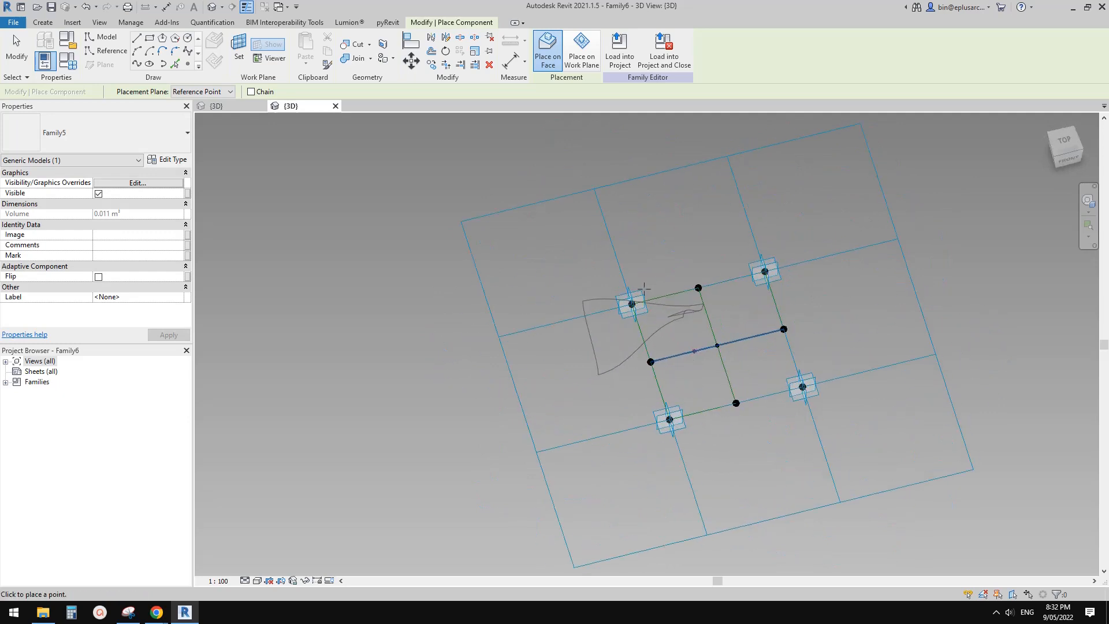
{"action": "mouse_move", "coordinate": [644, 288]}
{"action": "middle_mouse_down", "text": "shift"}
{"action": "mouse_move", "coordinate": [639, 297]}
{"action": "mouse_move", "coordinate": [646, 266]}
{"action": "middle_mouse_up", "text": "shift"}
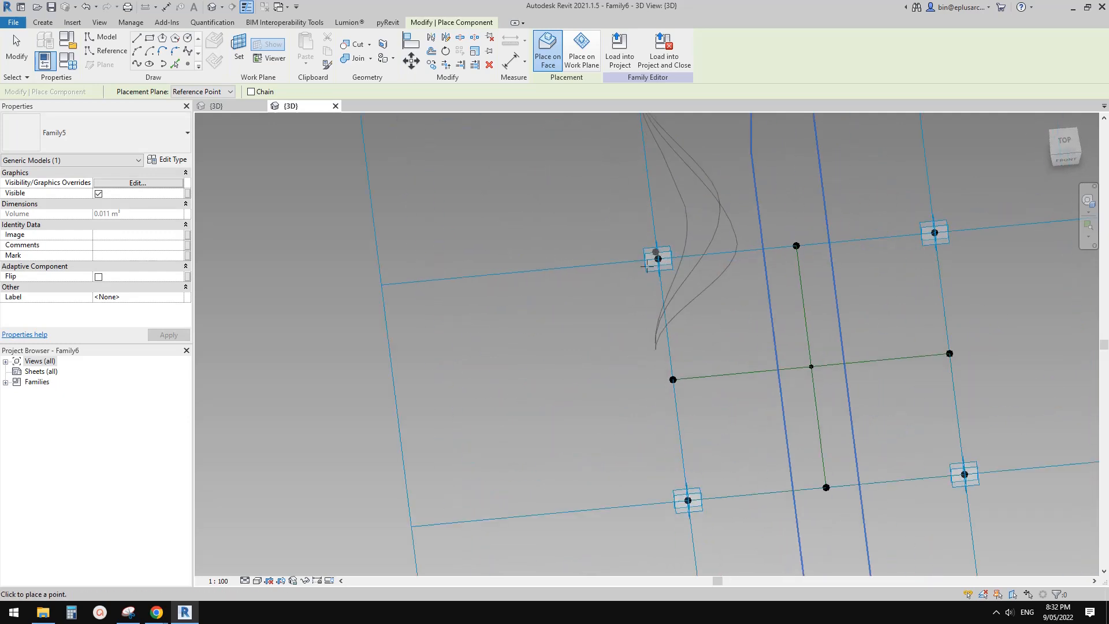
{"action": "left_click", "coordinate": [658, 258]}
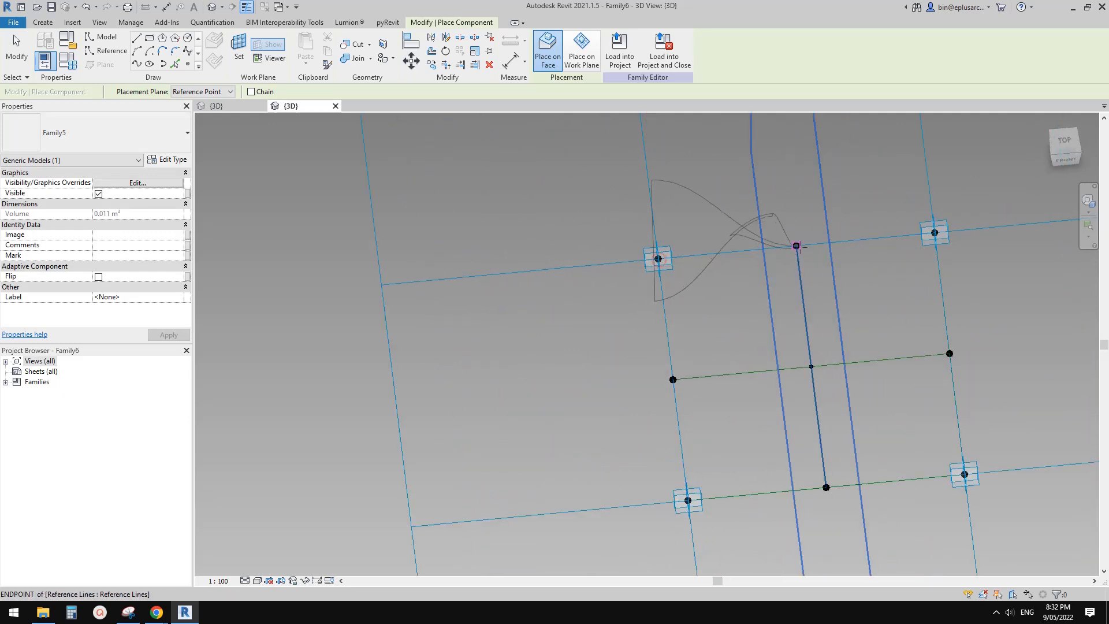
{"action": "left_click", "coordinate": [670, 380]}
{"action": "middle_click_drag", "start_coordinate": [670, 379], "coordinate": [679, 325], "text": "shift"}
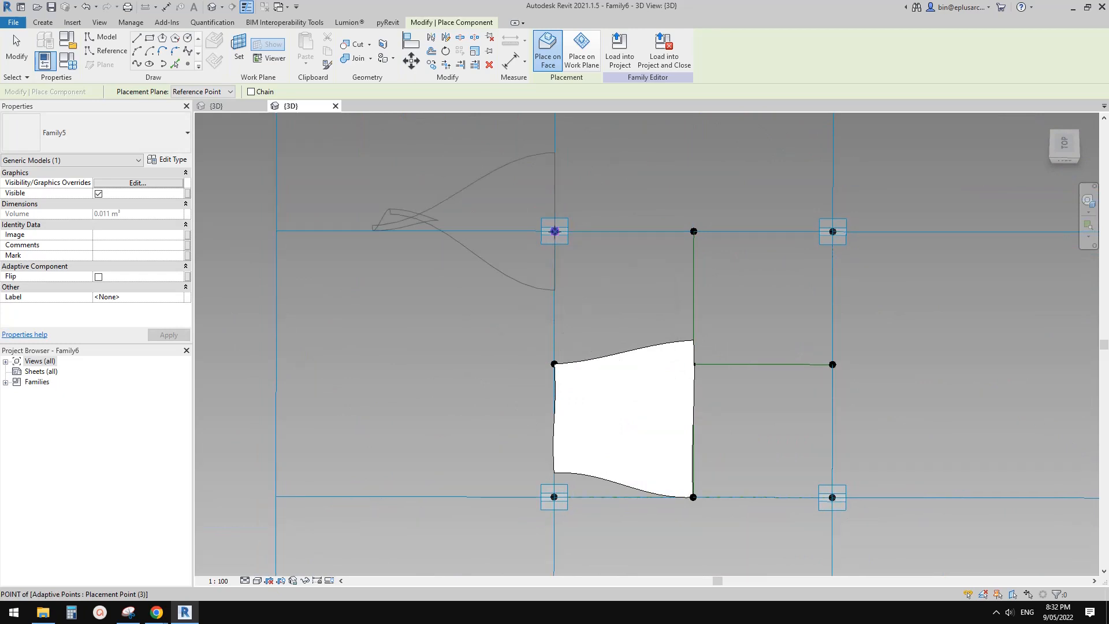
Step: Place a second Family5 panel in the quadrant beside the first, starting at its corner point and sharing the centre point
{"action": "left_click", "coordinate": [555, 231]}
{"action": "left_click", "coordinate": [693, 232]}
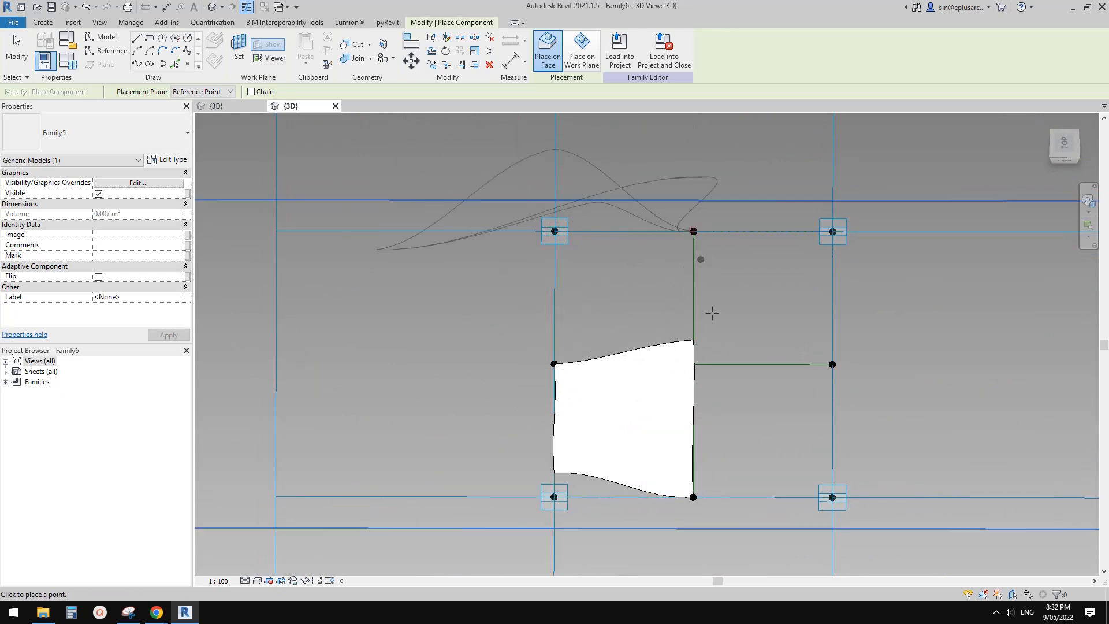
{"action": "middle_click_drag", "start_coordinate": [704, 354], "coordinate": [837, 267], "text": "shift"}
{"action": "left_click", "coordinate": [694, 364]}
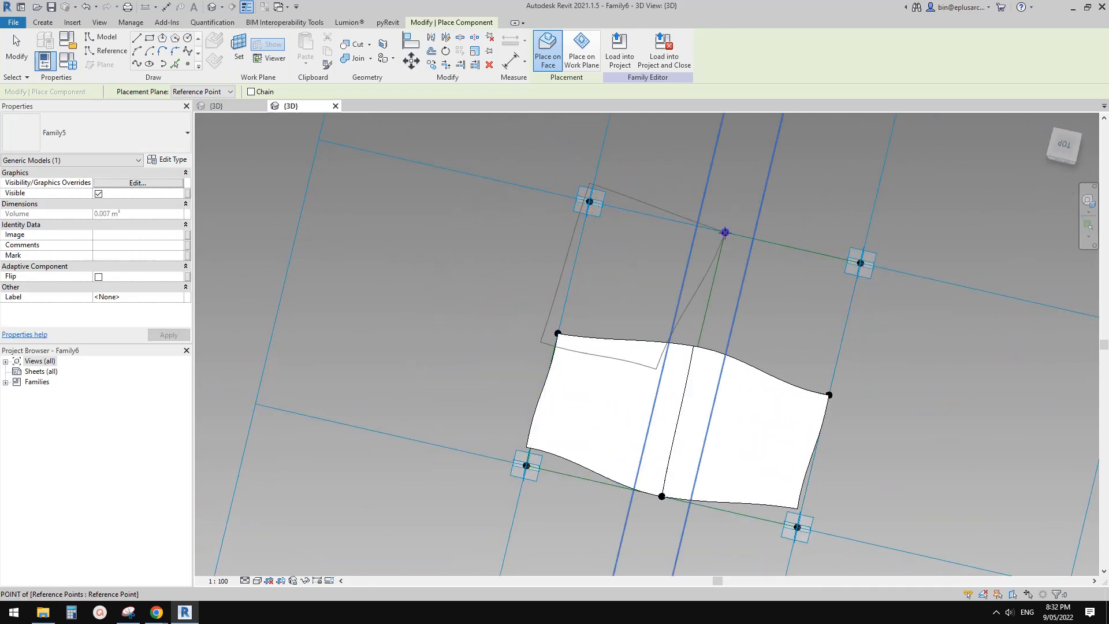
Step: Place a third Family5 panel in one of the two empty quadrants, using its corner, edge midpoints and the centre point
{"action": "left_click", "coordinate": [725, 232]}
{"action": "middle_click_drag", "start_coordinate": [681, 347], "coordinate": [685, 436], "text": "shift"}
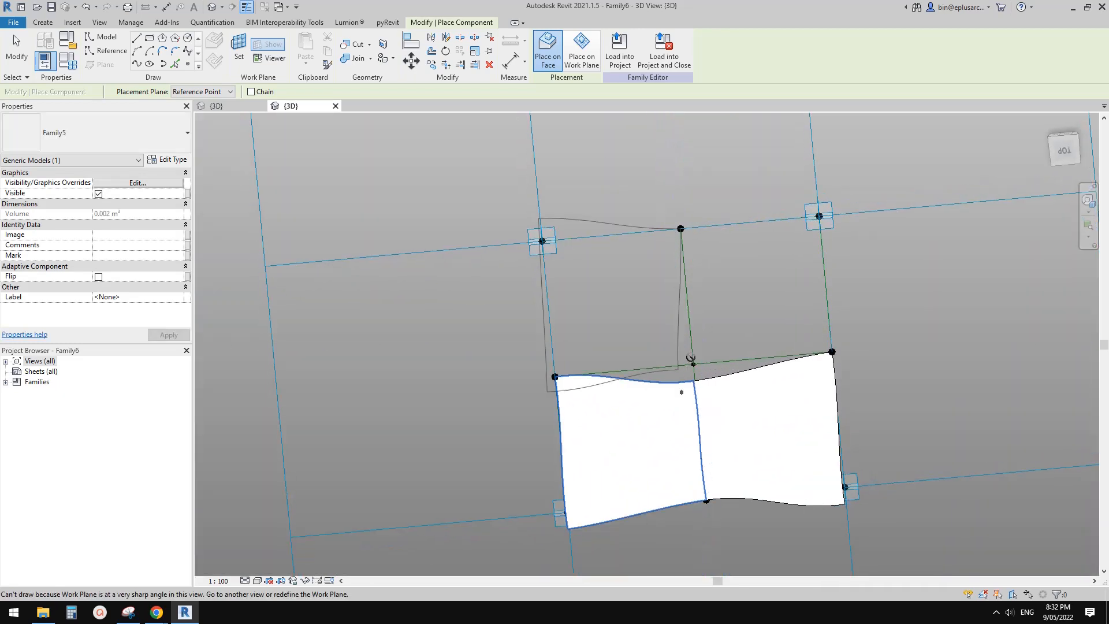
{"action": "middle_click_drag", "start_coordinate": [662, 371], "coordinate": [906, 235], "text": "shift"}
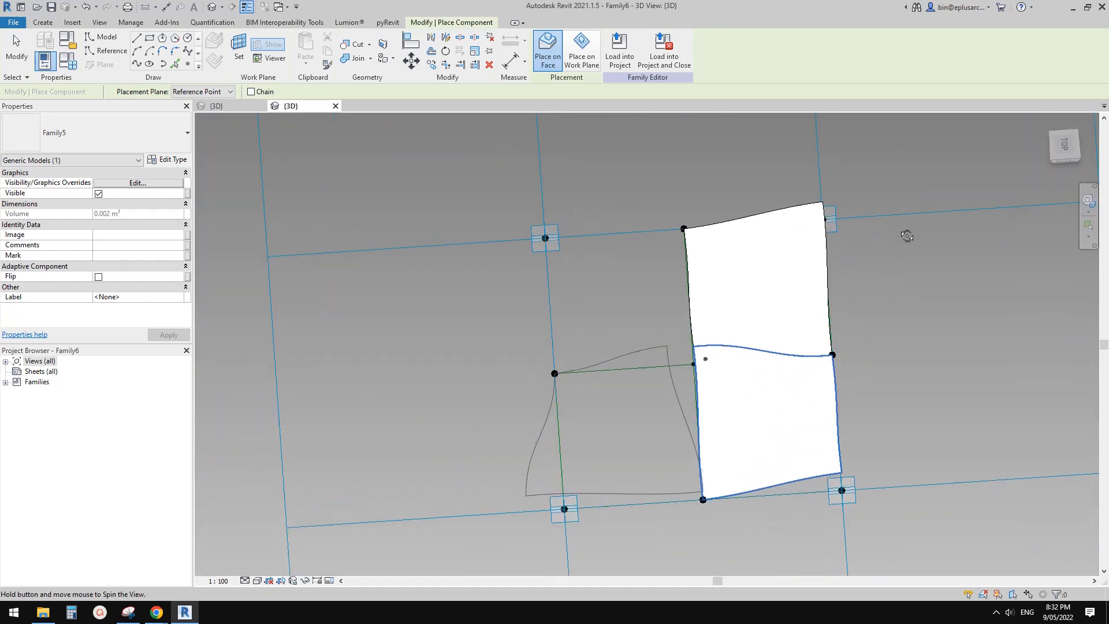
{"action": "middle_click_drag", "start_coordinate": [757, 297], "coordinate": [745, 345], "text": "shift"}
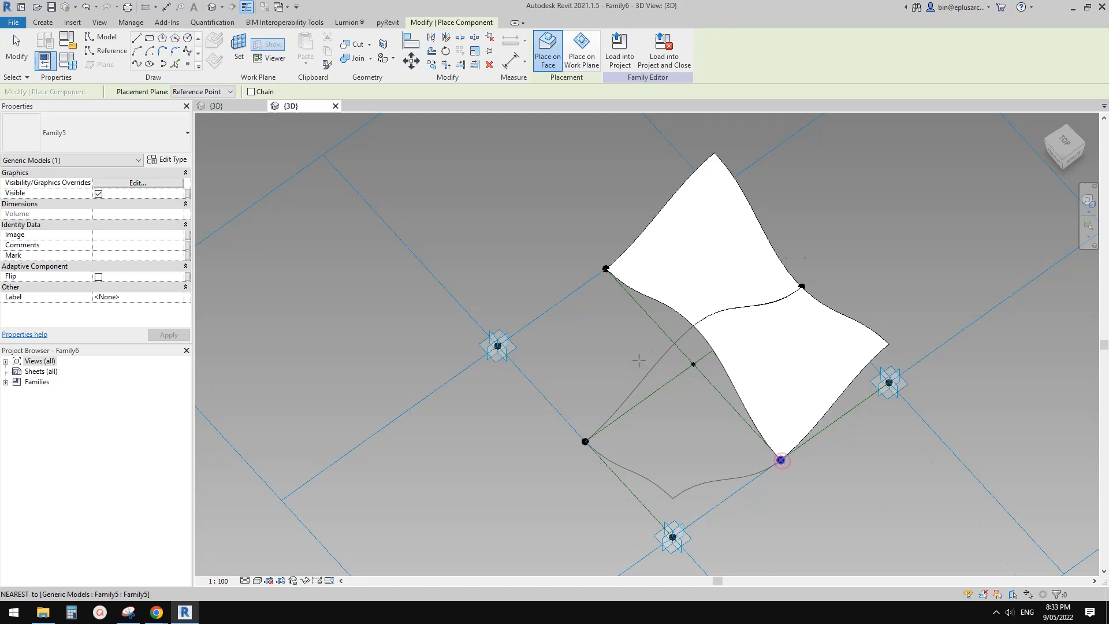
{"action": "middle_click_drag", "start_coordinate": [639, 360], "coordinate": [602, 371], "text": "shift"}
Step: Fill the last empty quadrant with a fourth Family5 panel starting at its corner point, and end component placement
{"action": "left_click", "coordinate": [516, 286]}
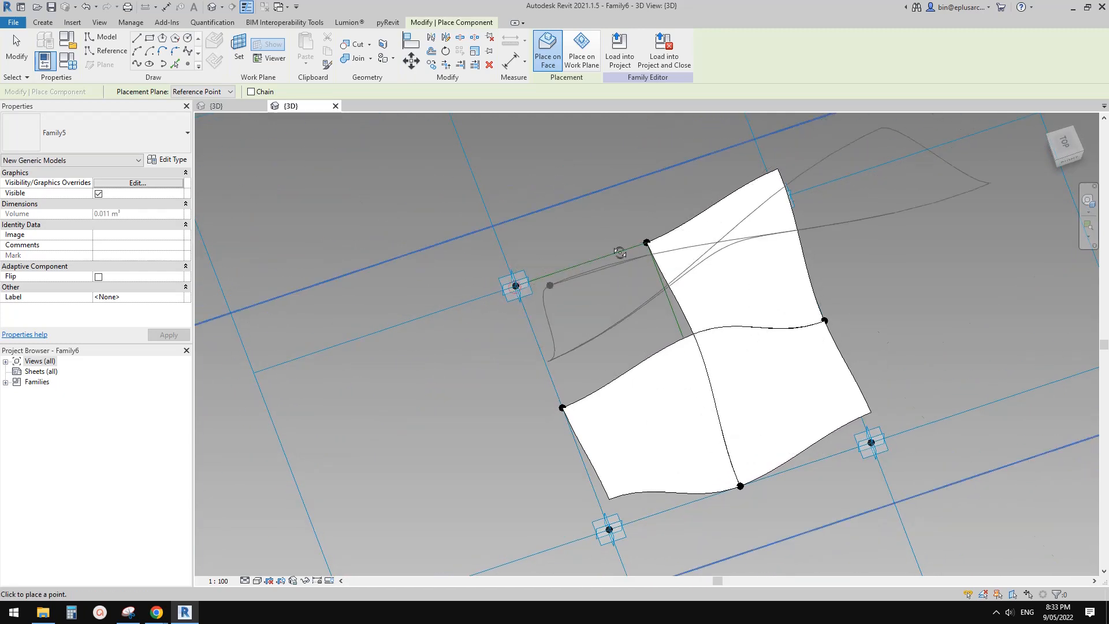
{"action": "middle_click_drag", "start_coordinate": [619, 254], "coordinate": [631, 227], "text": "shift"}
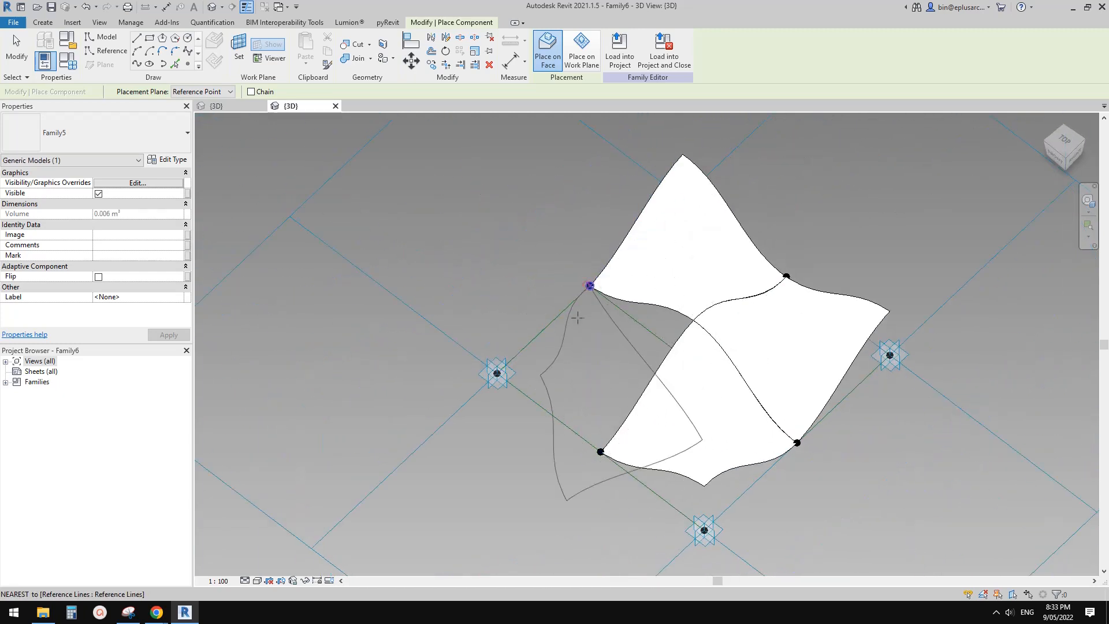
{"action": "middle_click_drag", "start_coordinate": [577, 317], "coordinate": [673, 351], "text": "shift"}
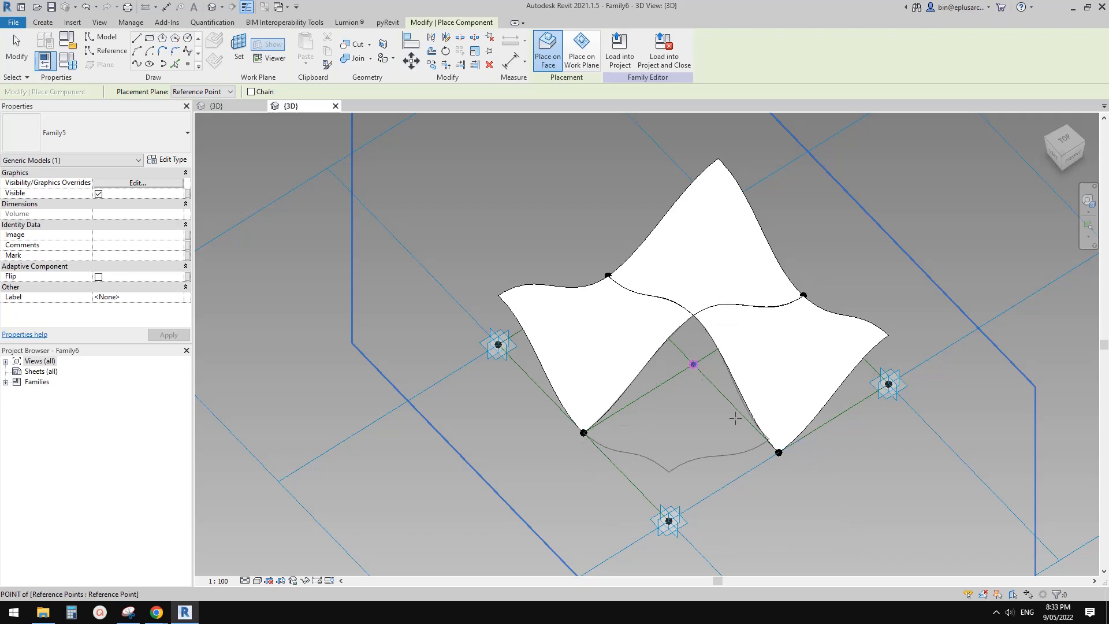
{"action": "middle_click_drag", "start_coordinate": [780, 445], "coordinate": [777, 452], "text": "shift"}
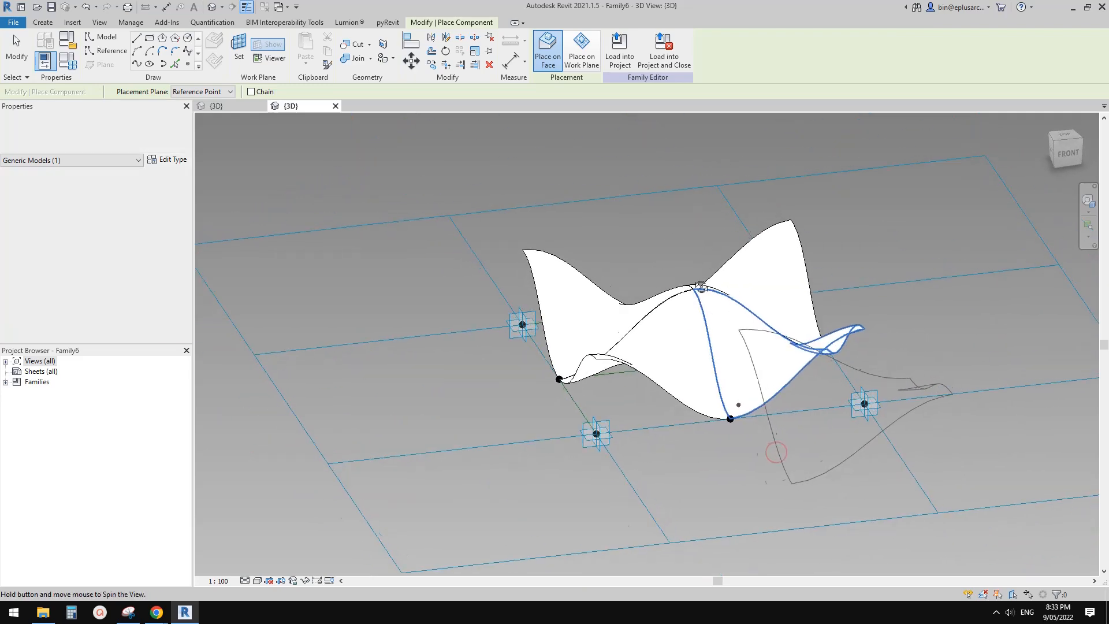
{"action": "middle_click_drag", "start_coordinate": [702, 287], "coordinate": [715, 286], "text": "shift"}
{"action": "key", "text": "Escape"}
{"action": "key", "text": "Escape"}
Step: Set both the horizontal and vertical spacing of the tile pattern grid to 2000
{"action": "scroll", "coordinate": [576, 283], "scroll_direction": "down", "scroll_amount": 2}
{"action": "middle_click_drag", "start_coordinate": [640, 319], "coordinate": [906, 294], "text": "shift"}
{"action": "left_click", "coordinate": [958, 197]}
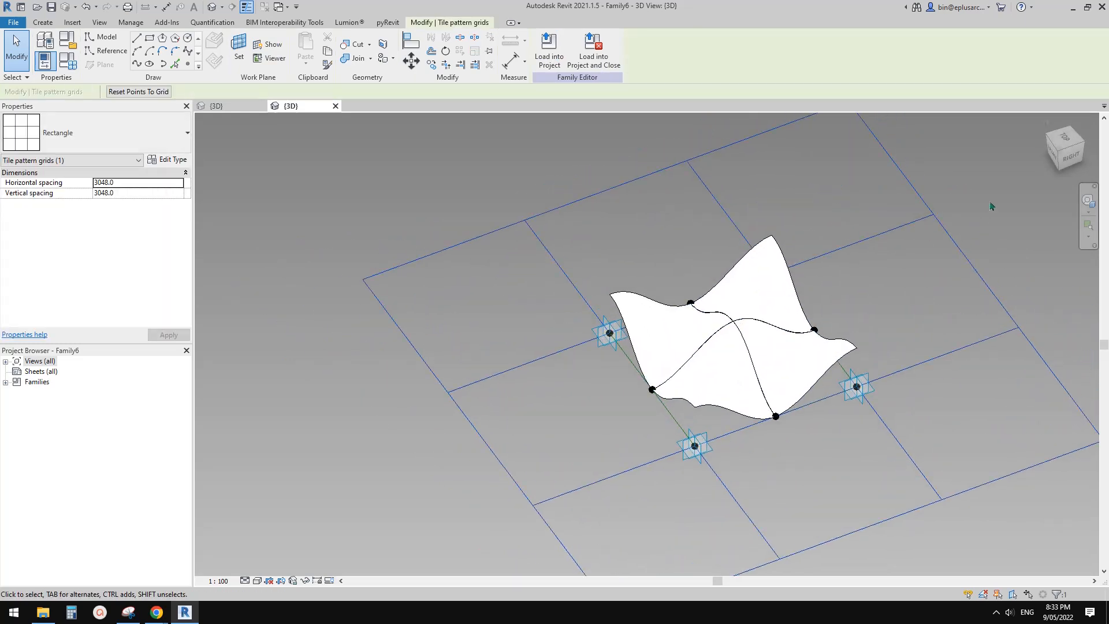
{"action": "left_click", "coordinate": [992, 204]}
{"action": "left_click", "coordinate": [943, 228]}
{"action": "left_click", "coordinate": [160, 182]}
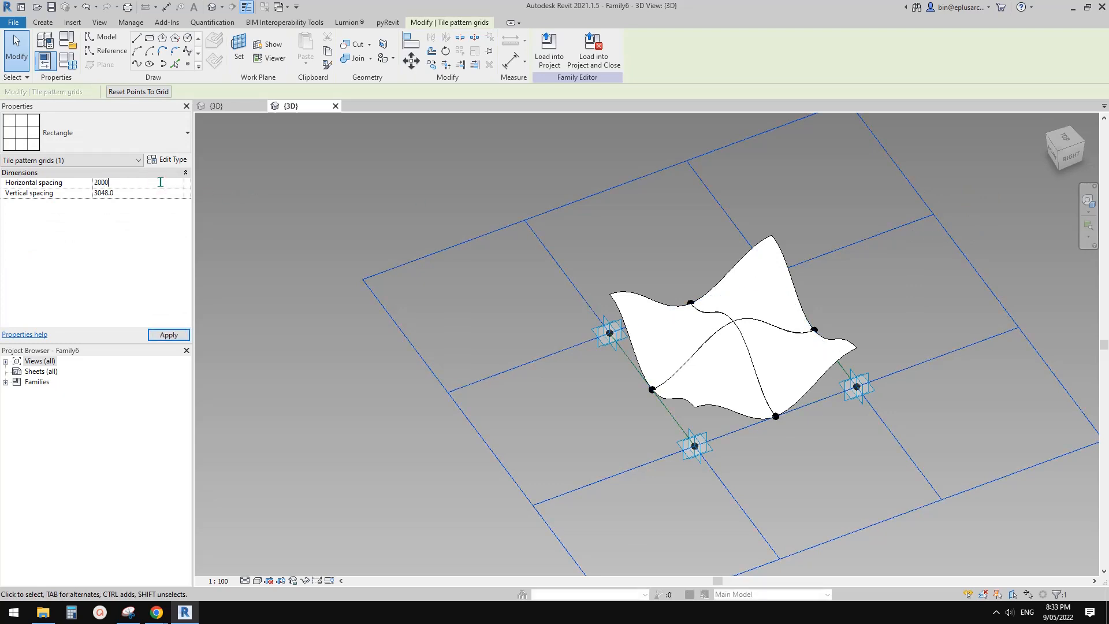
{"action": "middle_click_drag", "start_coordinate": [737, 312], "coordinate": [758, 323], "text": "shift"}
{"action": "left_click", "coordinate": [142, 192]}
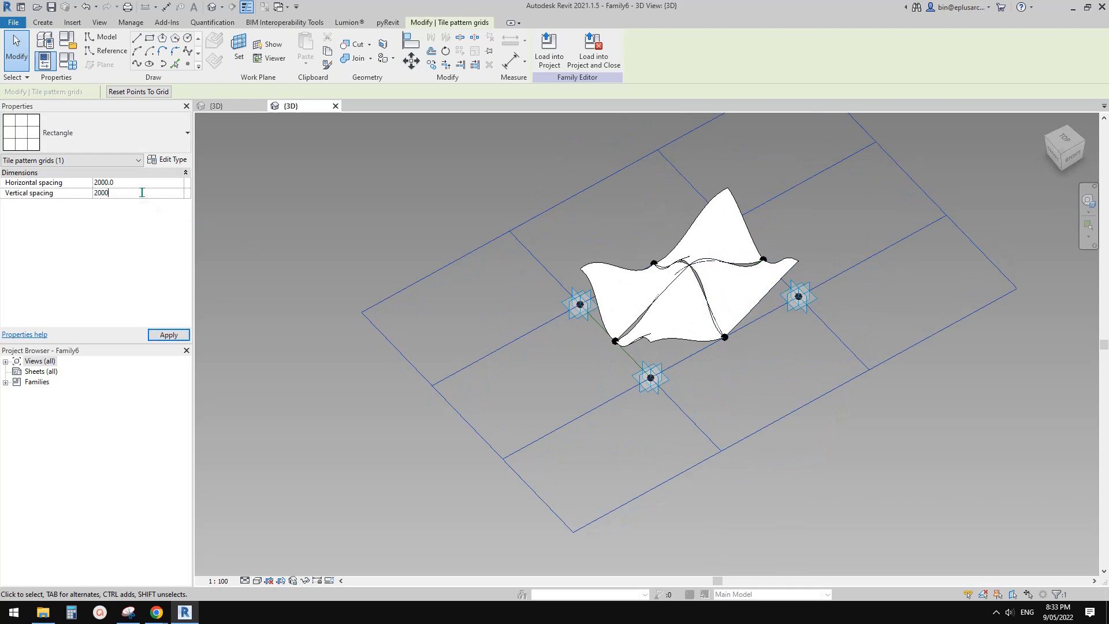
Step: Set the offset type parameter of the Family5 panels to 450
{"action": "middle_click_drag", "start_coordinate": [669, 403], "coordinate": [775, 354], "text": "shift"}
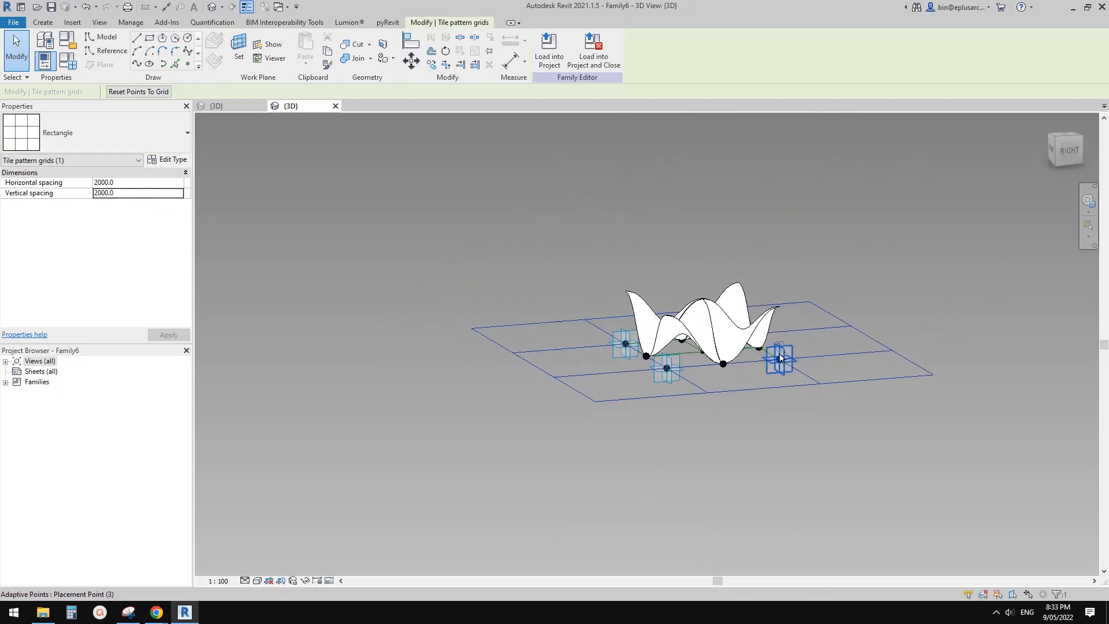
{"action": "scroll", "coordinate": [744, 353], "scroll_direction": "up", "scroll_amount": 4}
{"action": "left_click", "coordinate": [745, 353]}
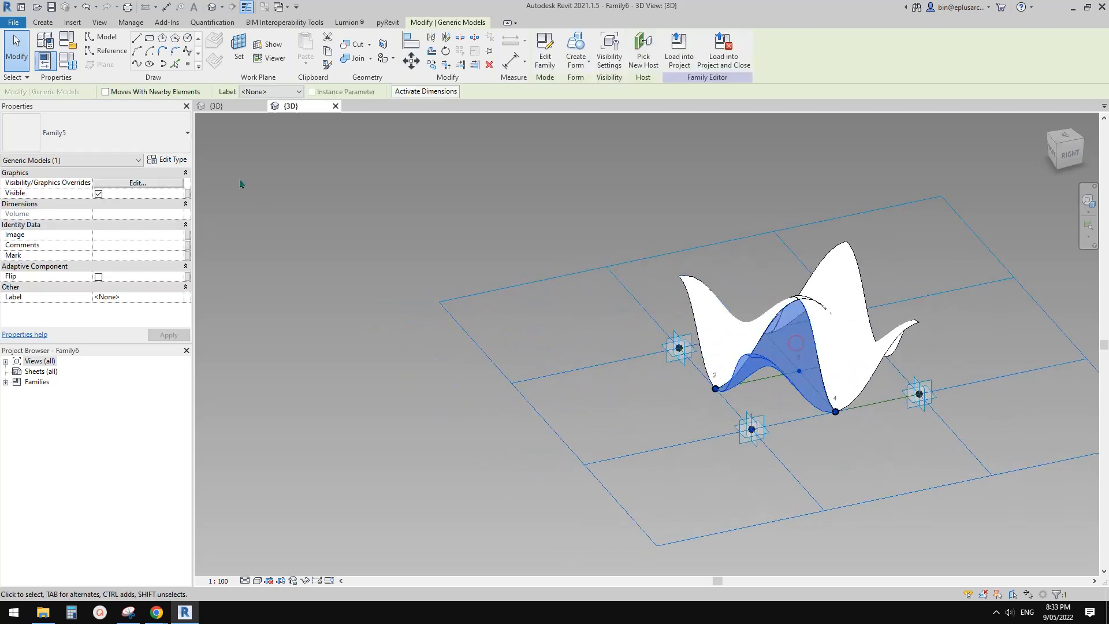
{"action": "left_click", "coordinate": [173, 160]}
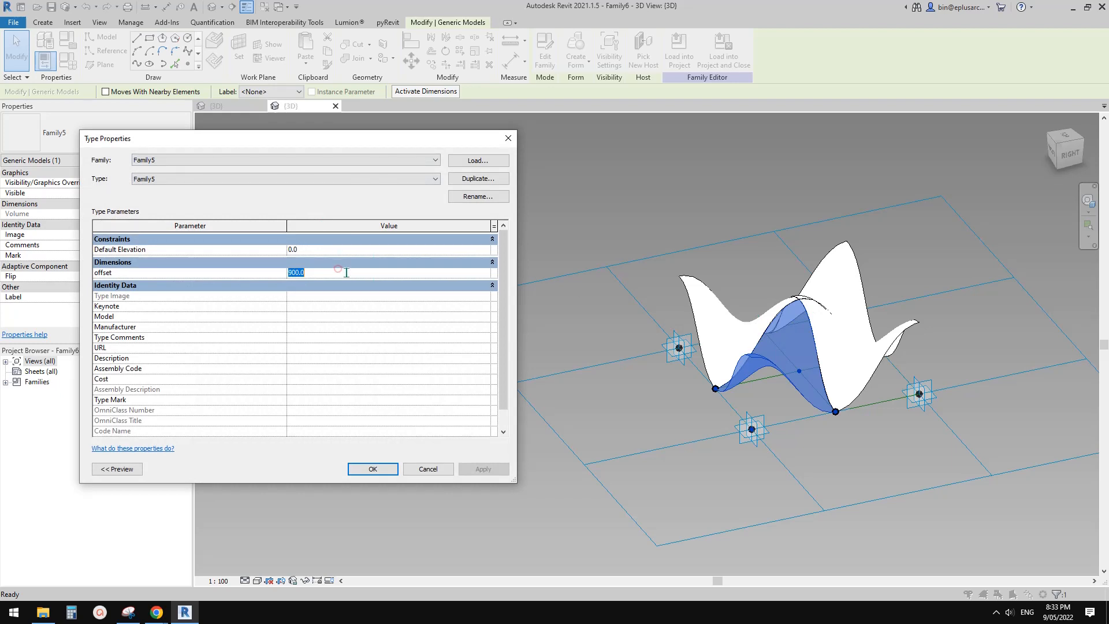
{"action": "left_click", "coordinate": [480, 468]}
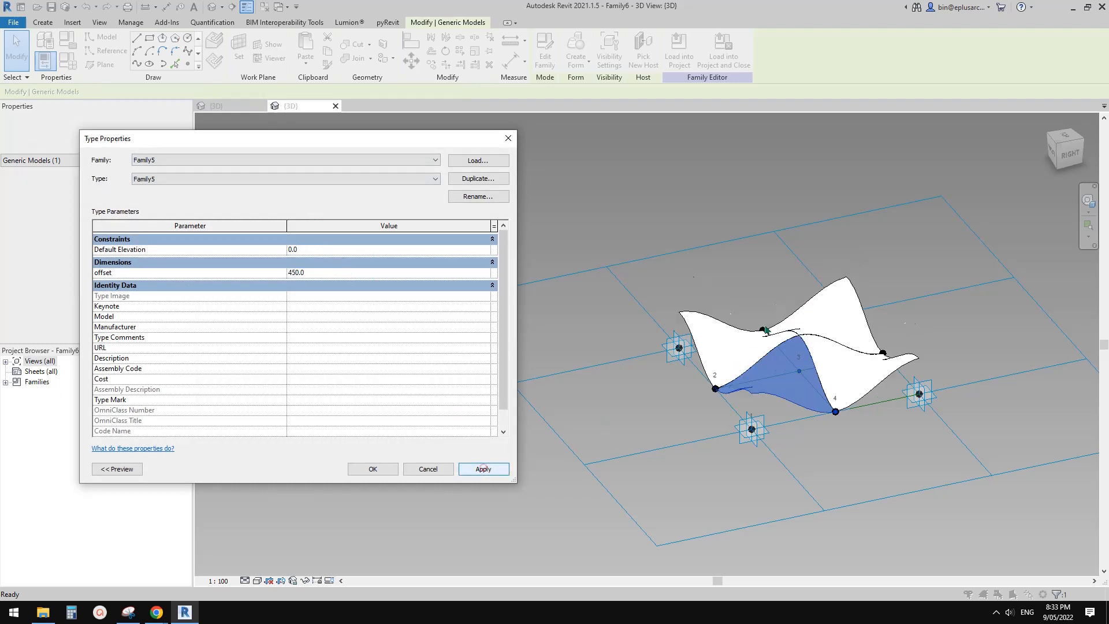
{"action": "left_click", "coordinate": [373, 468]}
{"action": "left_click", "coordinate": [597, 338]}
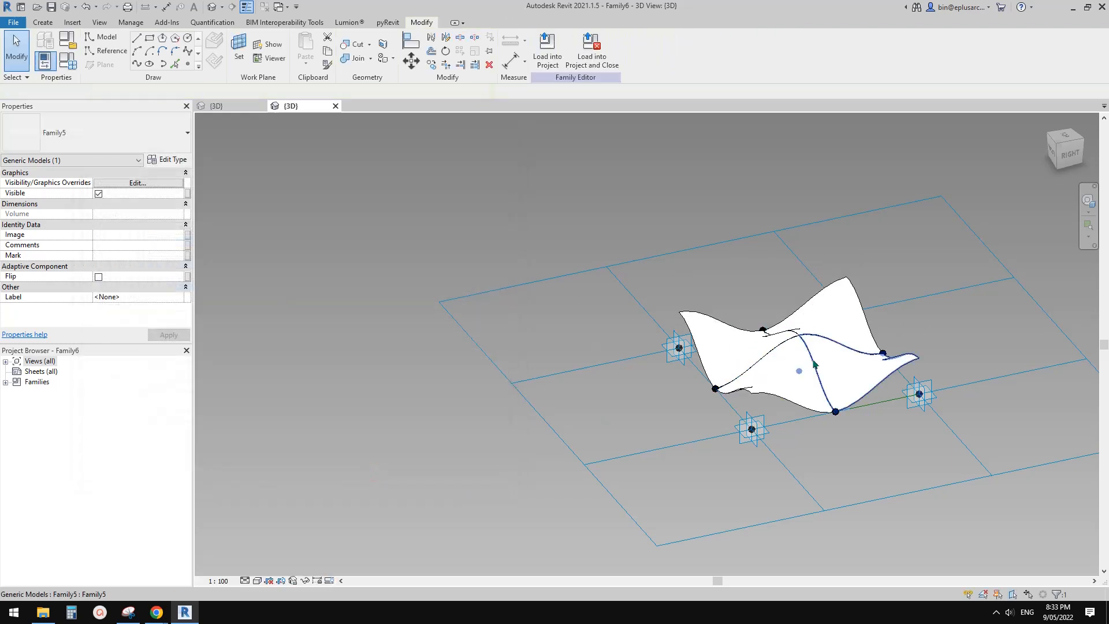
Step: Examine the four wavy panels from several sides and compare them with the facade photo in the Google Docs document in Chrome
{"action": "middle_click_drag", "start_coordinate": [597, 338], "coordinate": [820, 341], "text": "shift"}
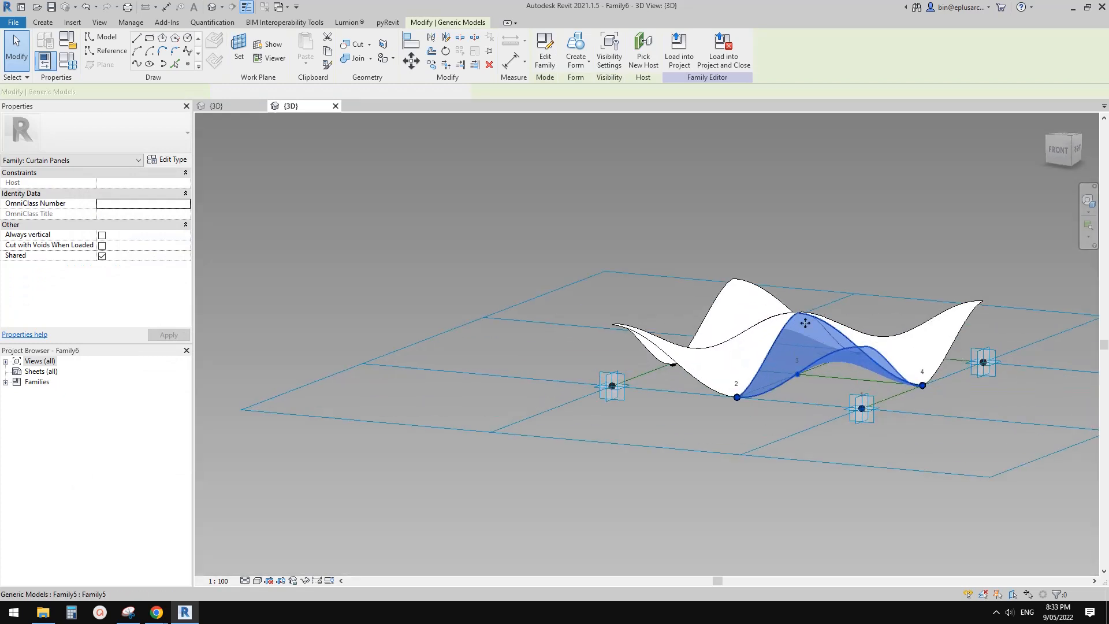
{"action": "left_click", "coordinate": [806, 354]}
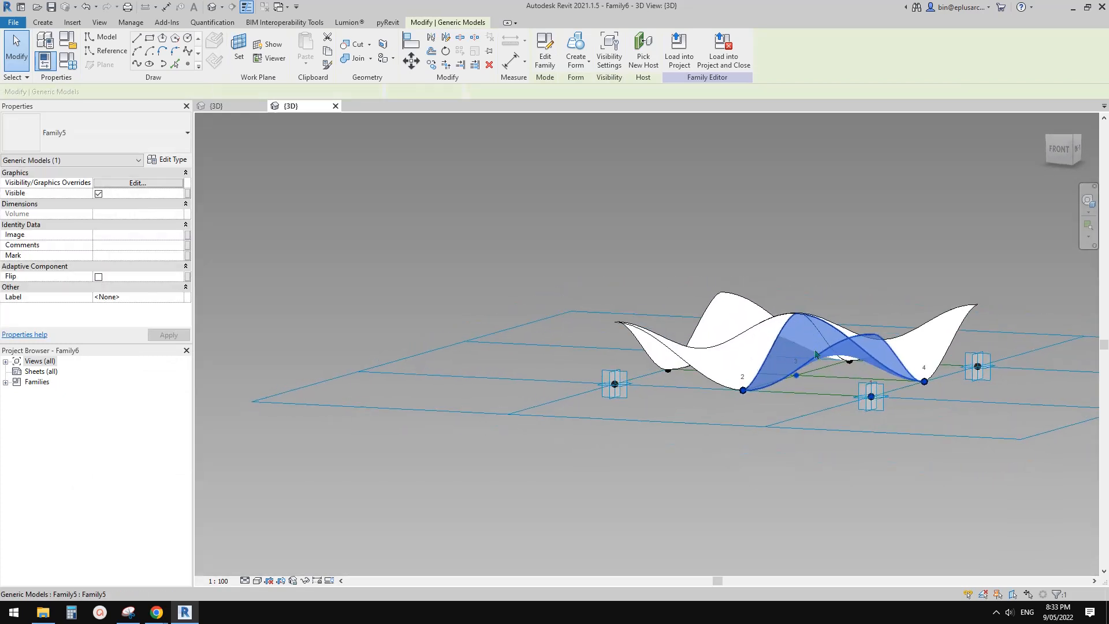
{"action": "middle_click_drag", "start_coordinate": [806, 355], "coordinate": [728, 468], "text": "shift"}
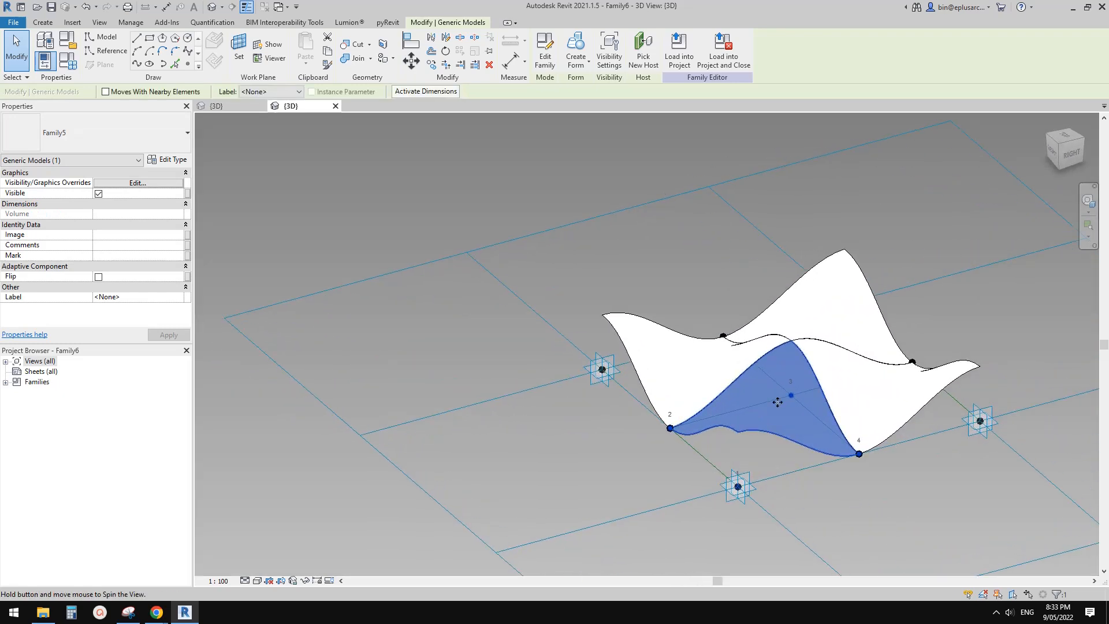
{"action": "middle_click_drag", "start_coordinate": [778, 402], "coordinate": [572, 497], "text": "shift"}
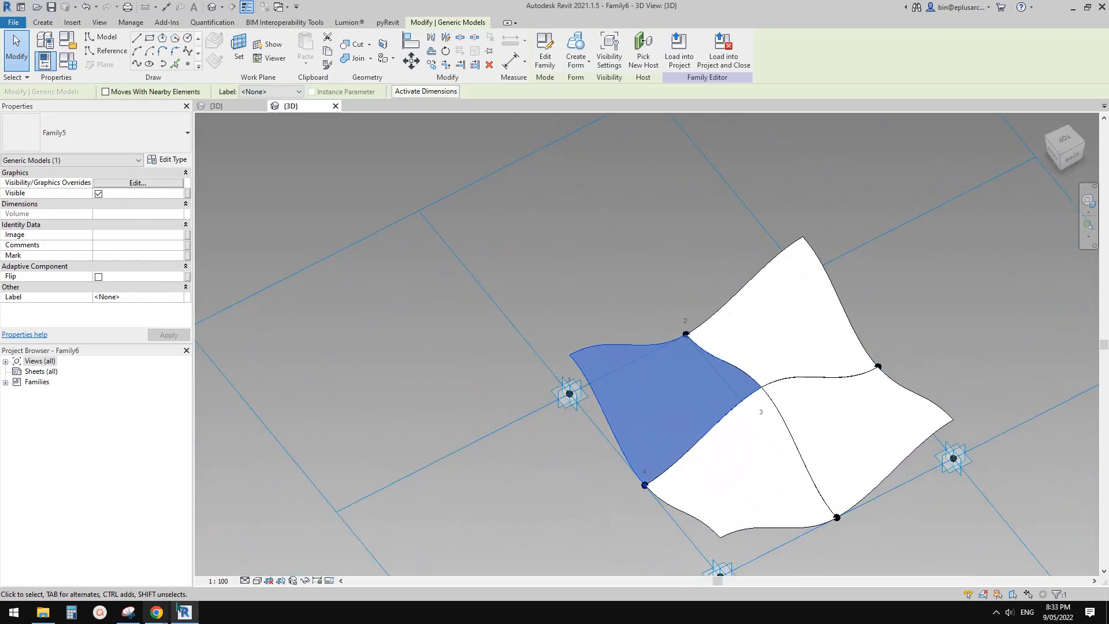
{"action": "mouse_move", "coordinate": [158, 616]}
{"action": "left_click", "coordinate": [292, 572]}
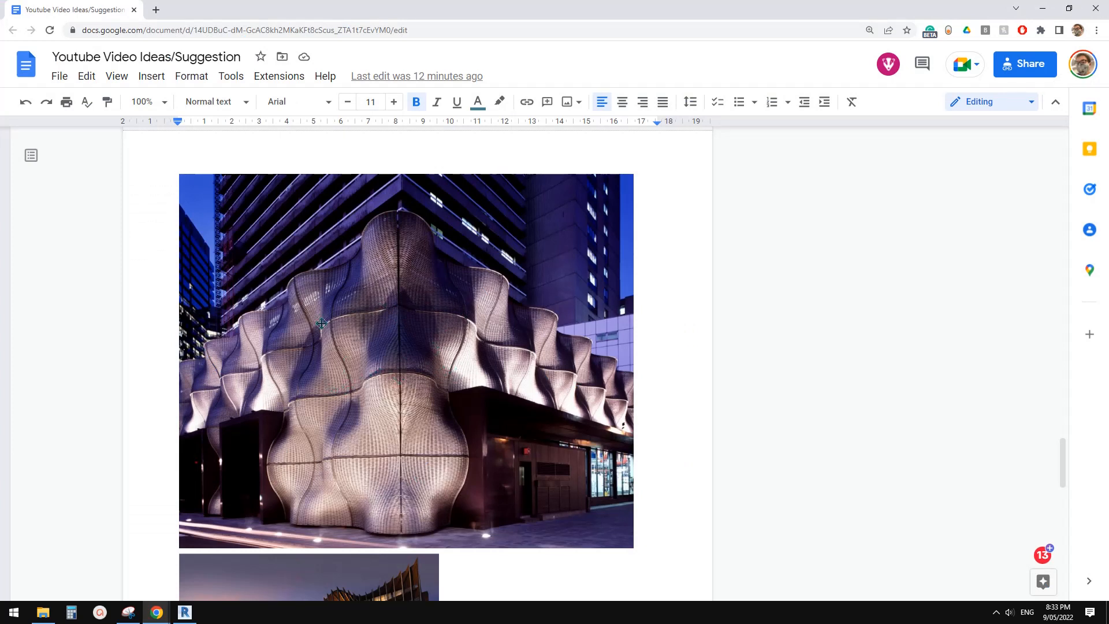
{"action": "left_click", "coordinate": [197, 612]}
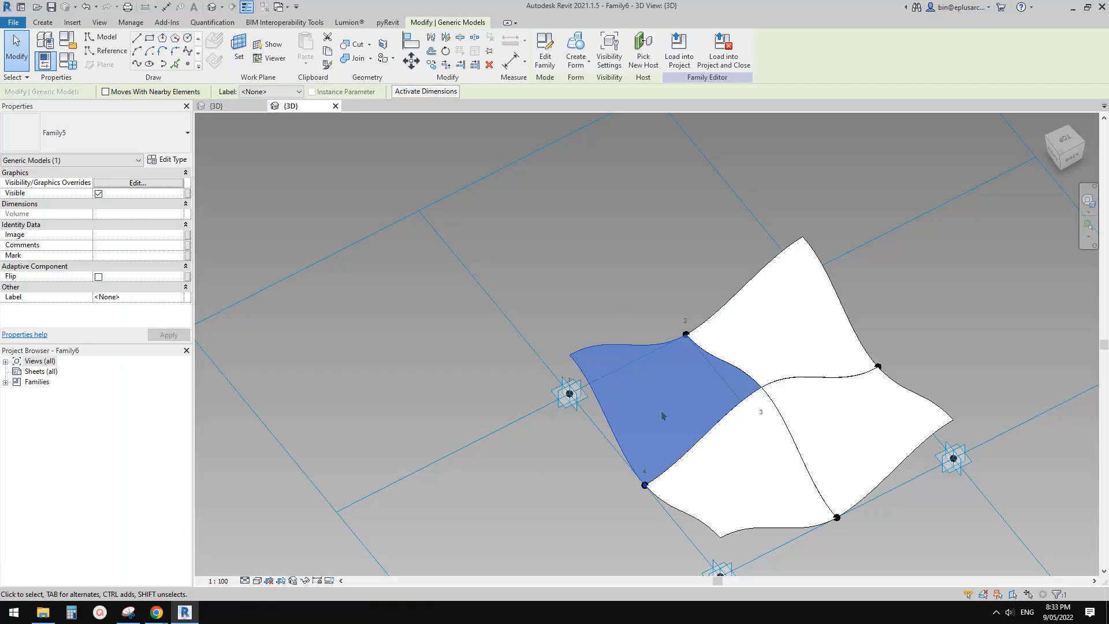
Step: Switch to the Family5 3D view showing the single curved panel and its four placement points
{"action": "middle_click_drag", "start_coordinate": [779, 439], "coordinate": [578, 302], "text": "shift"}
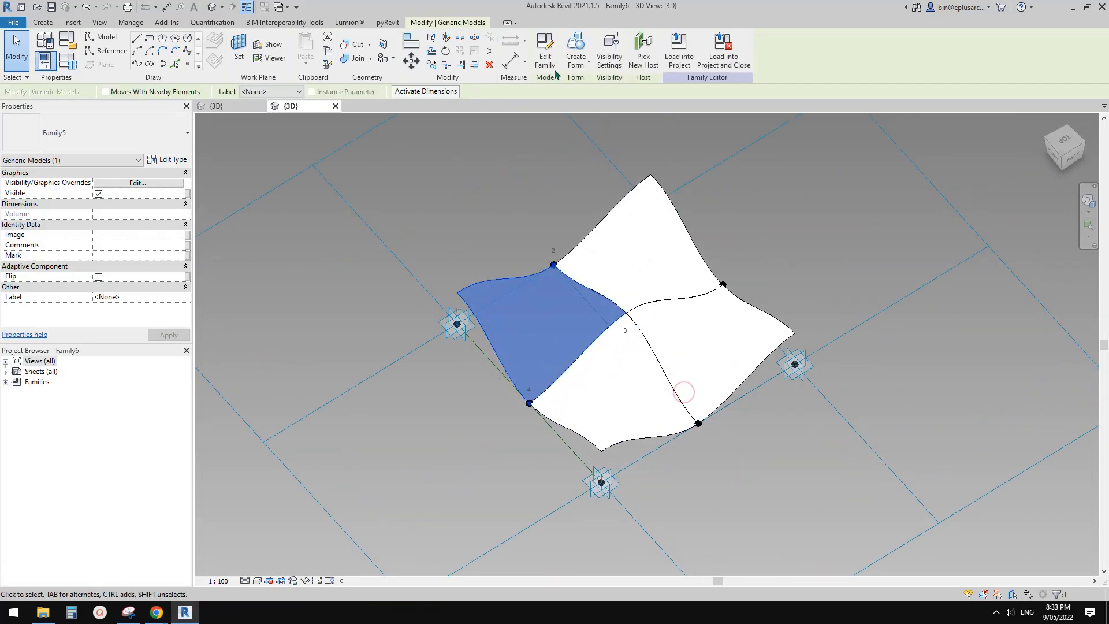
{"action": "key", "text": "ctrl+Tab"}
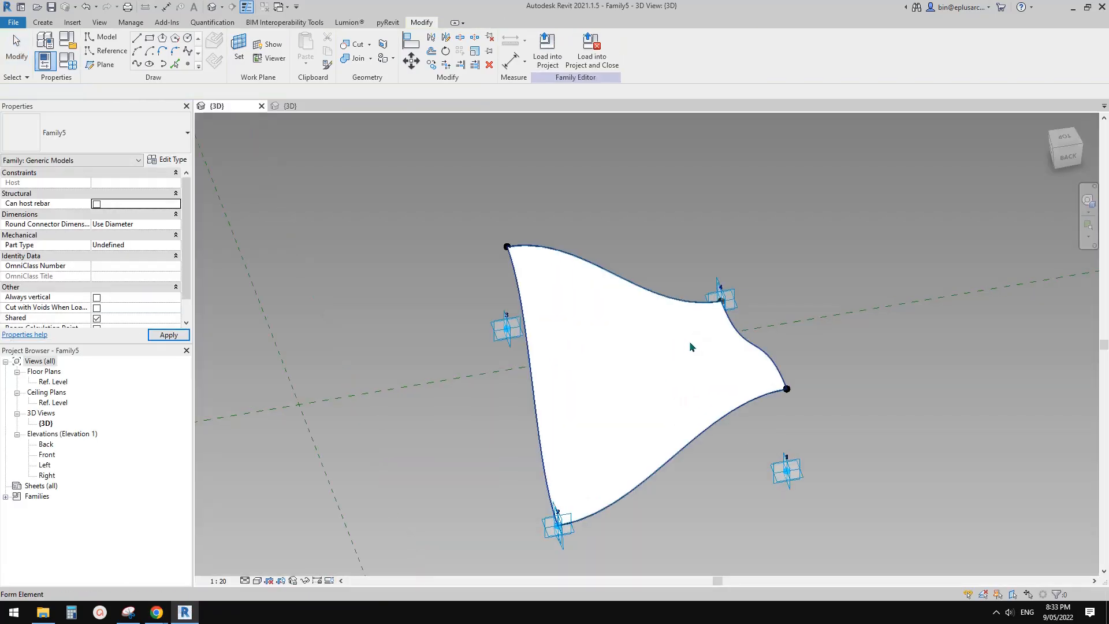
{"action": "mouse_move", "coordinate": [690, 347]}
{"action": "middle_mouse_down", "text": "shift"}
{"action": "mouse_move", "coordinate": [731, 367]}
{"action": "mouse_move", "coordinate": [755, 280]}
{"action": "mouse_move", "coordinate": [698, 383]}
{"action": "mouse_move", "coordinate": [721, 371]}
{"action": "mouse_move", "coordinate": [735, 324]}
{"action": "mouse_move", "coordinate": [685, 284]}
{"action": "mouse_move", "coordinate": [655, 315]}
{"action": "mouse_move", "coordinate": [651, 324]}
{"action": "mouse_move", "coordinate": [710, 325]}
{"action": "mouse_move", "coordinate": [743, 341]}
{"action": "mouse_move", "coordinate": [661, 369]}
{"action": "mouse_move", "coordinate": [688, 366]}
{"action": "middle_mouse_up", "text": "shift"}
{"action": "scroll", "coordinate": [683, 279], "scroll_direction": "up", "scroll_amount": 2}
{"action": "scroll", "coordinate": [666, 369], "scroll_direction": "down", "scroll_amount": 4}
{"action": "scroll", "coordinate": [774, 378], "scroll_direction": "up", "scroll_amount": 2}
{"action": "middle_click_drag", "start_coordinate": [754, 379], "coordinate": [734, 366], "text": "shift"}
{"action": "scroll", "coordinate": [725, 366], "scroll_direction": "down", "scroll_amount": 5}
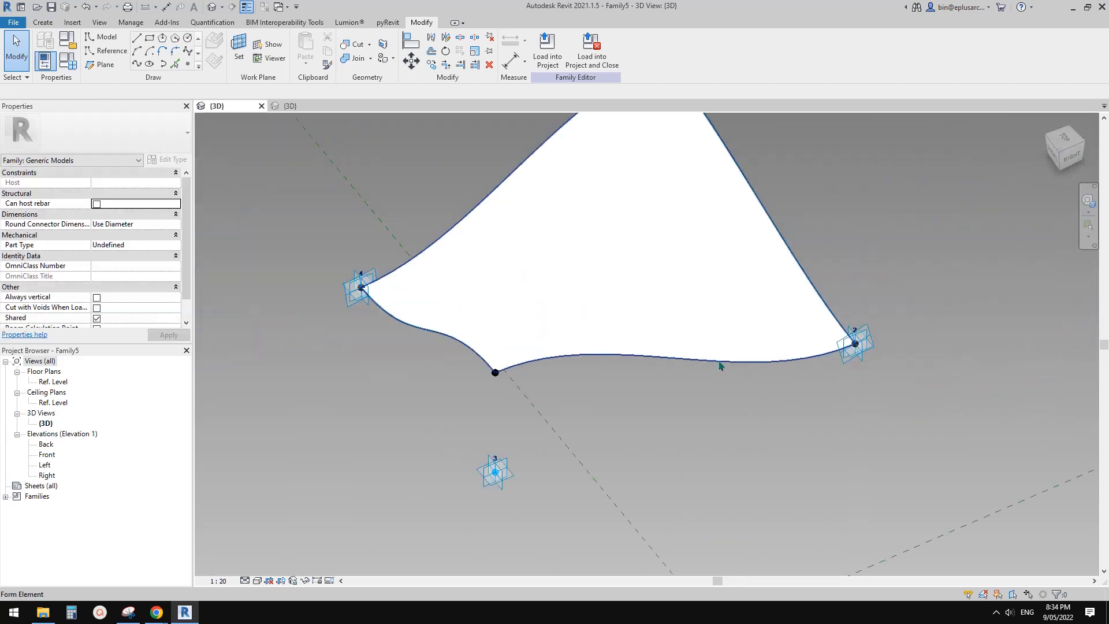
Step: Select the reference line beside the panel's short curved edge and the solid form to tell them apart
{"action": "middle_click_drag", "start_coordinate": [422, 318], "coordinate": [700, 340]}
{"action": "scroll", "coordinate": [701, 338], "scroll_direction": "up", "scroll_amount": 4}
{"action": "scroll", "coordinate": [832, 365], "scroll_direction": "up", "scroll_amount": 4}
{"action": "scroll", "coordinate": [816, 366], "scroll_direction": "up", "scroll_amount": 6}
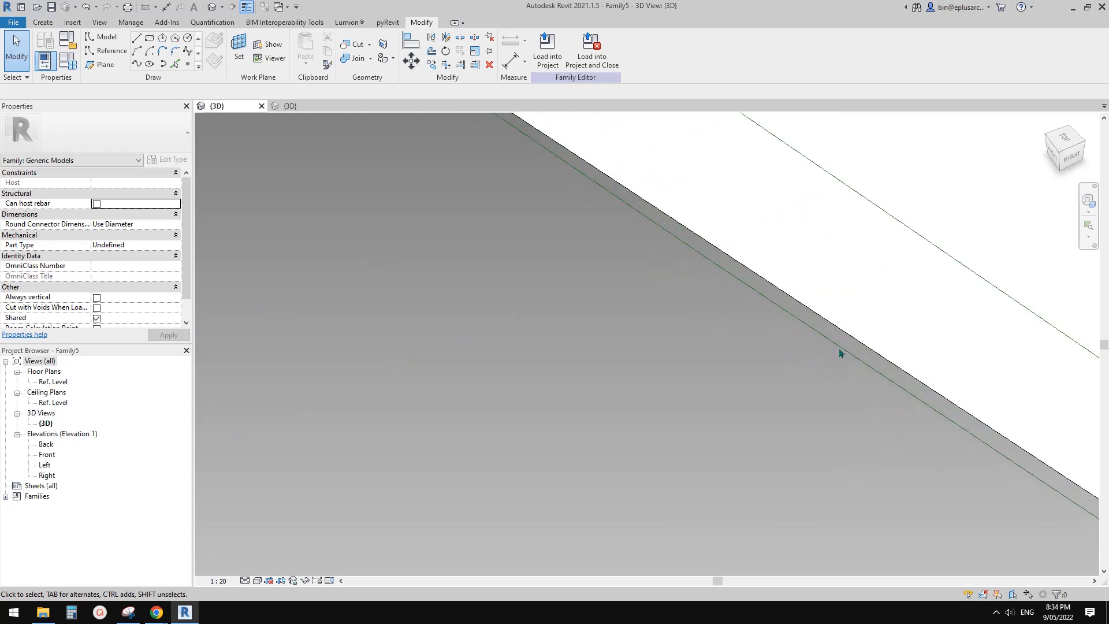
{"action": "left_click_drag", "start_coordinate": [827, 339], "coordinate": [732, 334]}
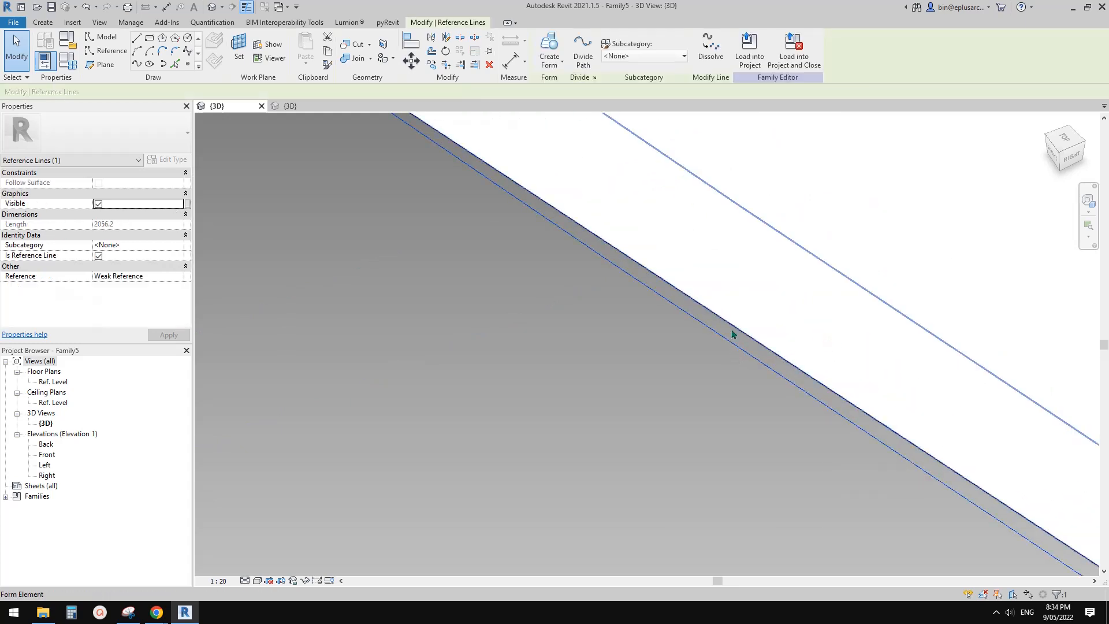
{"action": "left_click", "coordinate": [785, 318]}
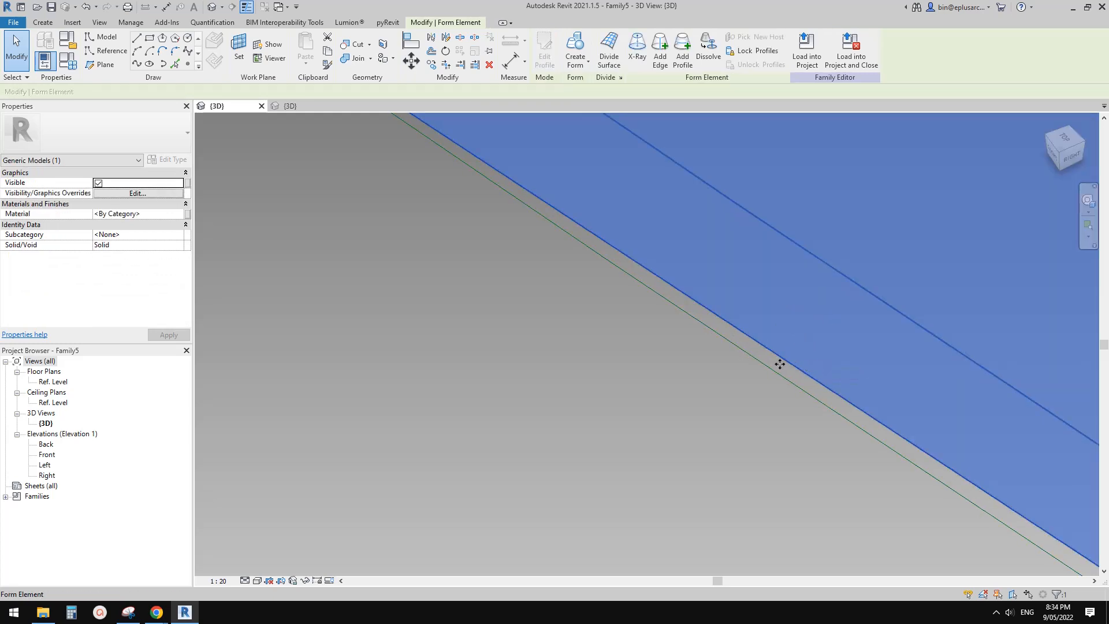
{"action": "mouse_move", "coordinate": [780, 364]}
{"action": "left_mouse_down"}
{"action": "mouse_move", "coordinate": [780, 376]}
{"action": "mouse_move", "coordinate": [762, 366]}
{"action": "mouse_move", "coordinate": [775, 374]}
{"action": "left_mouse_up"}
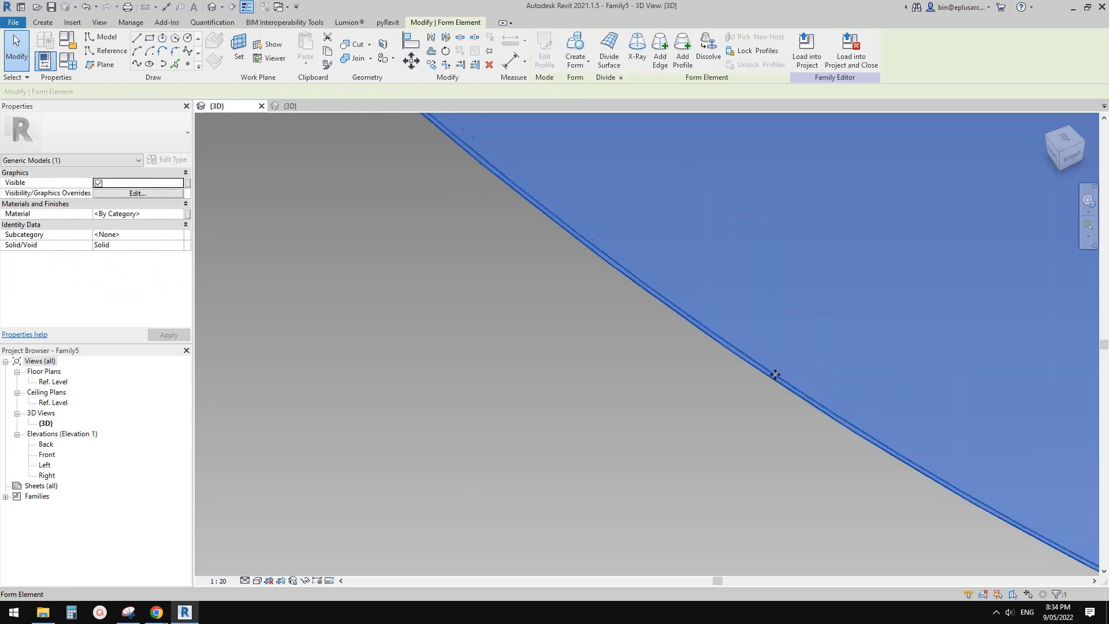
{"action": "scroll", "coordinate": [775, 374], "scroll_direction": "up", "scroll_amount": 6}
{"action": "left_click", "coordinate": [757, 406]}
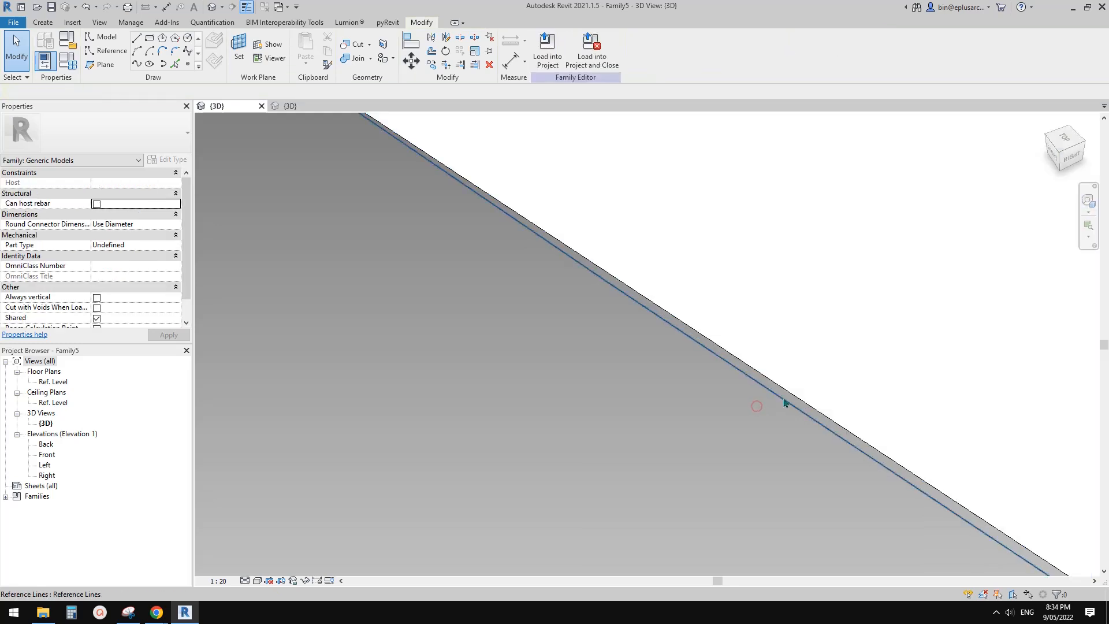
Step: Compare the reference line with the thin form's parallel edges at close range, selecting each in turn
{"action": "left_click", "coordinate": [784, 400]}
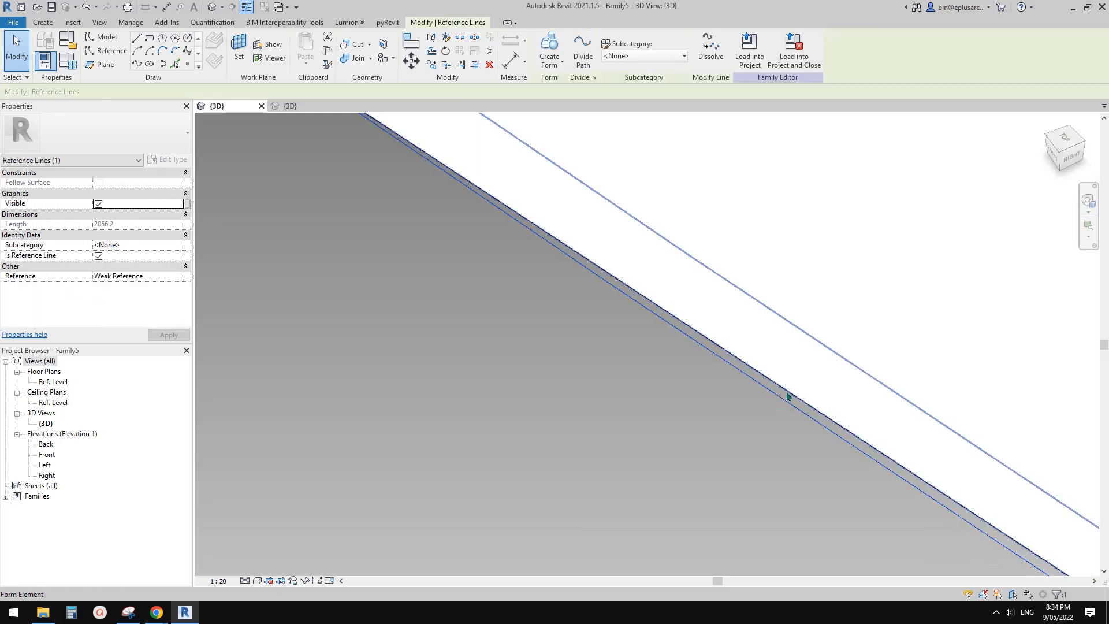
{"action": "scroll", "coordinate": [775, 404], "scroll_direction": "up", "scroll_amount": 2}
{"action": "left_click", "coordinate": [773, 401]}
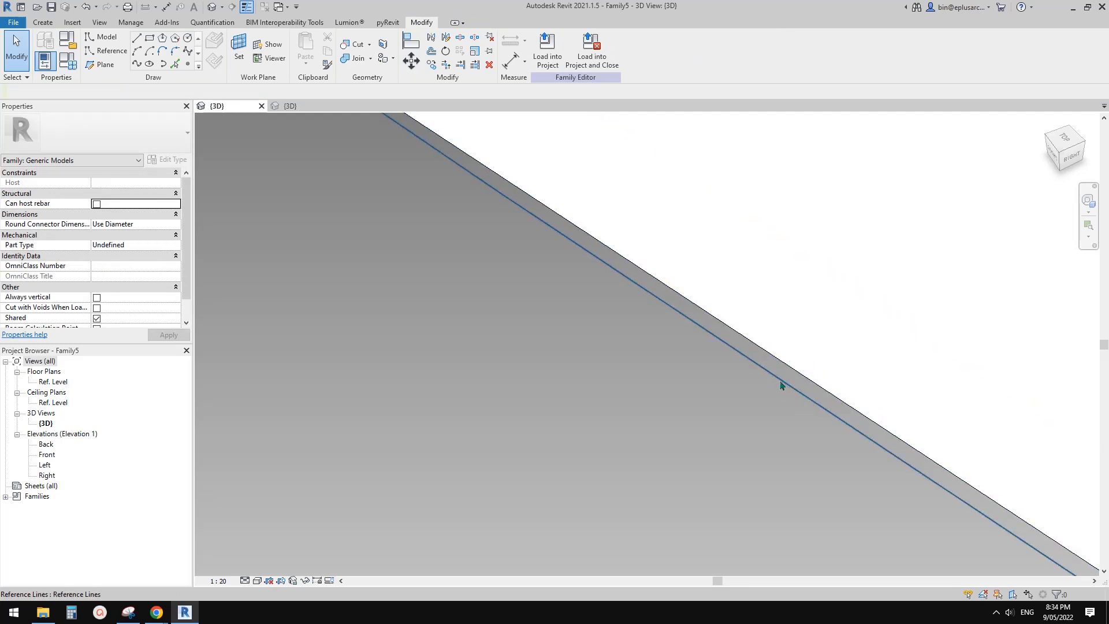
{"action": "scroll", "coordinate": [796, 398], "scroll_direction": "down", "scroll_amount": 3}
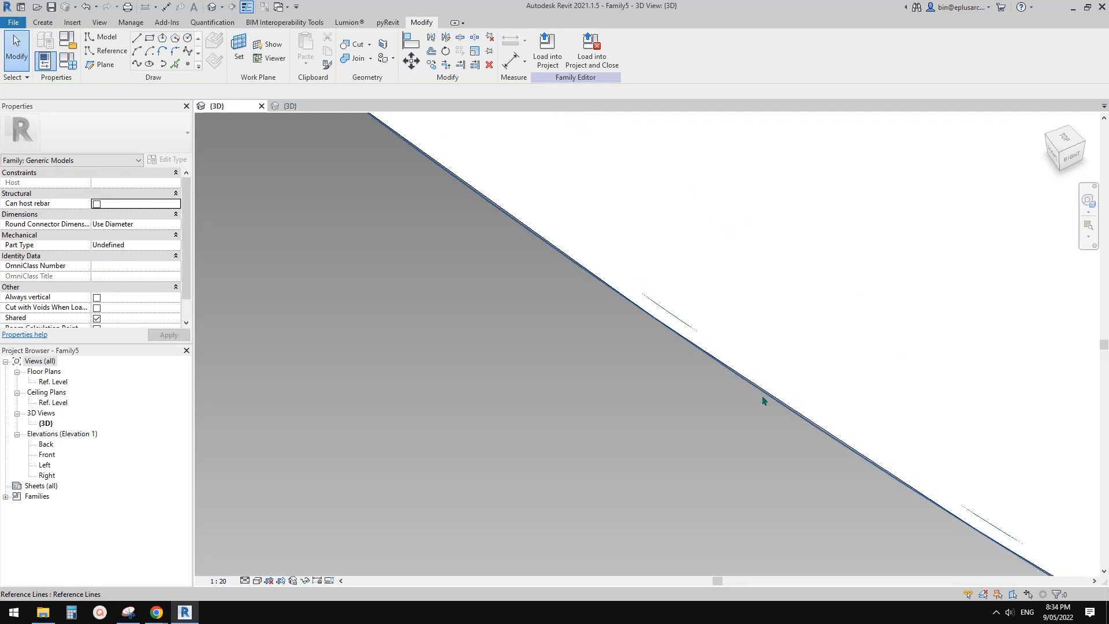
{"action": "scroll", "coordinate": [788, 409], "scroll_direction": "up", "scroll_amount": 3}
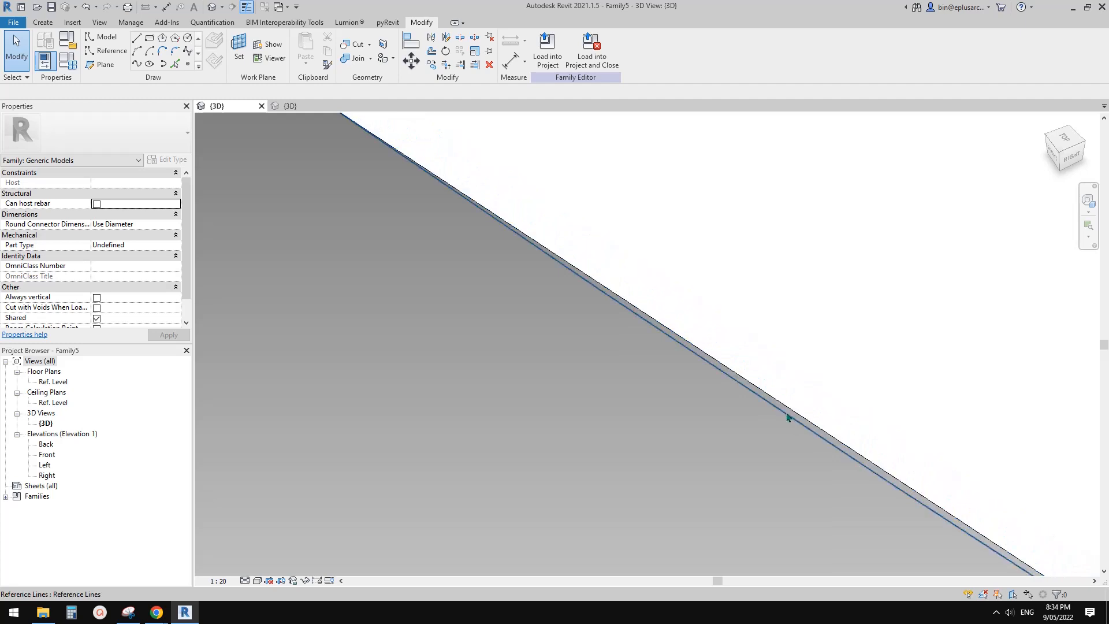
{"action": "scroll", "coordinate": [794, 426], "scroll_direction": "up", "scroll_amount": 1}
{"action": "left_click", "coordinate": [795, 420]}
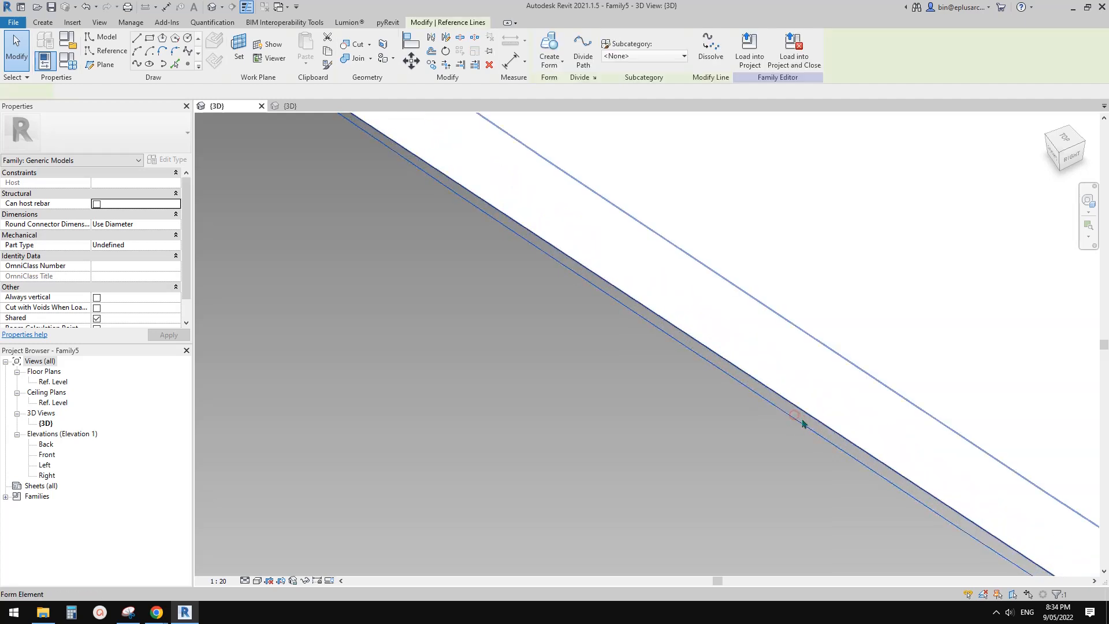
{"action": "key", "text": "Escape"}
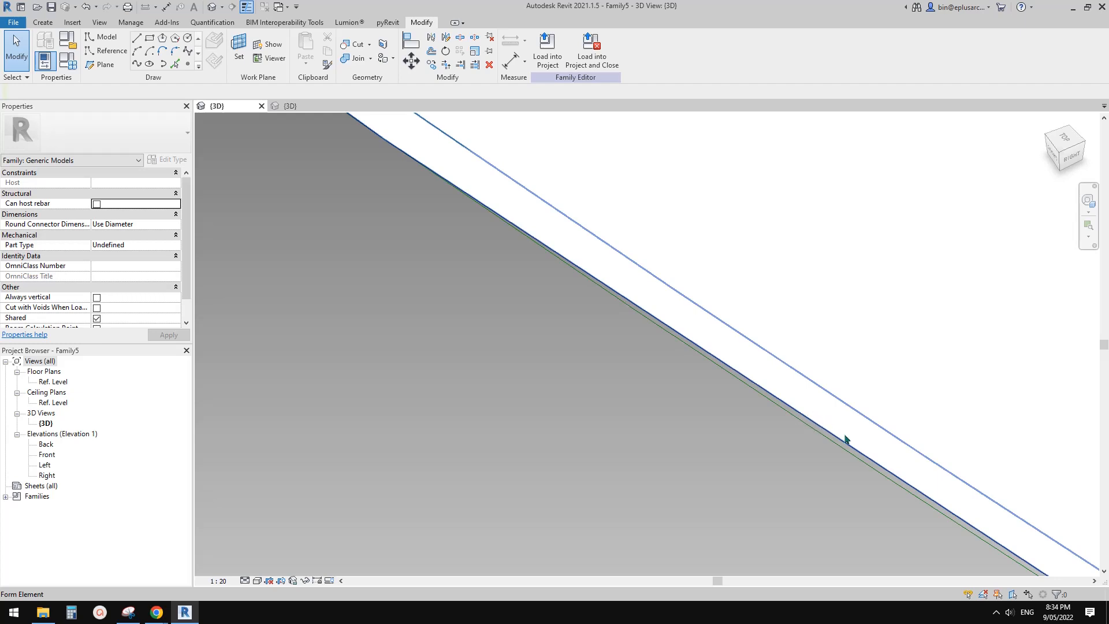
{"action": "left_click", "coordinate": [884, 404]}
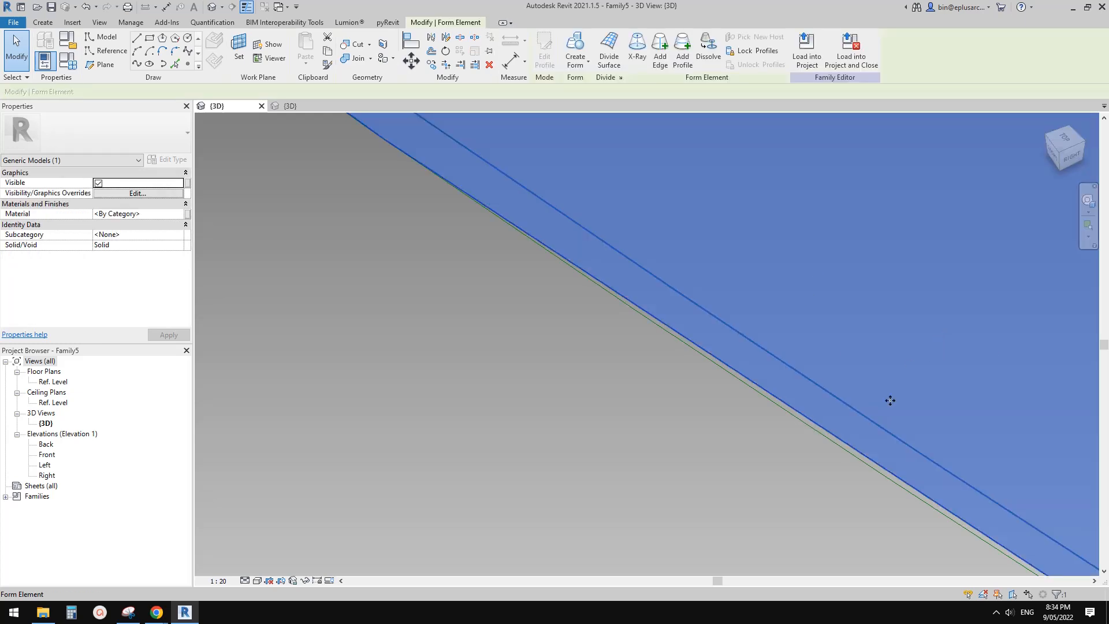
{"action": "scroll", "coordinate": [832, 428], "scroll_direction": "up", "scroll_amount": 3}
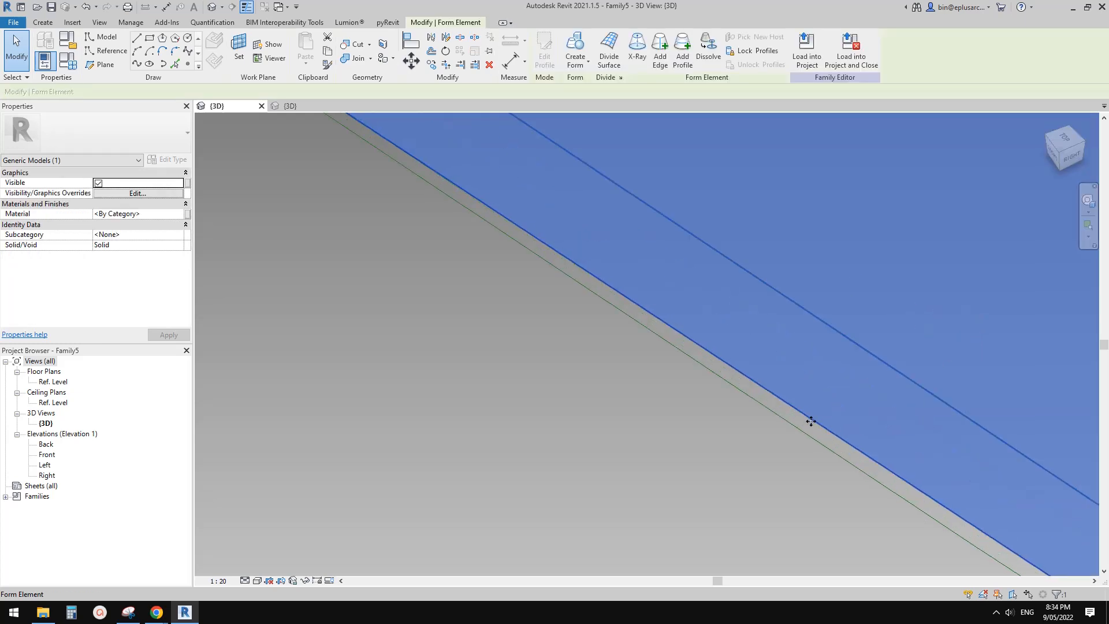
{"action": "key", "text": "Escape"}
Step: Temporarily hide the reference line along the panel's short curved edge starting at placement point 4
{"action": "scroll", "coordinate": [806, 416], "scroll_direction": "down", "scroll_amount": 5}
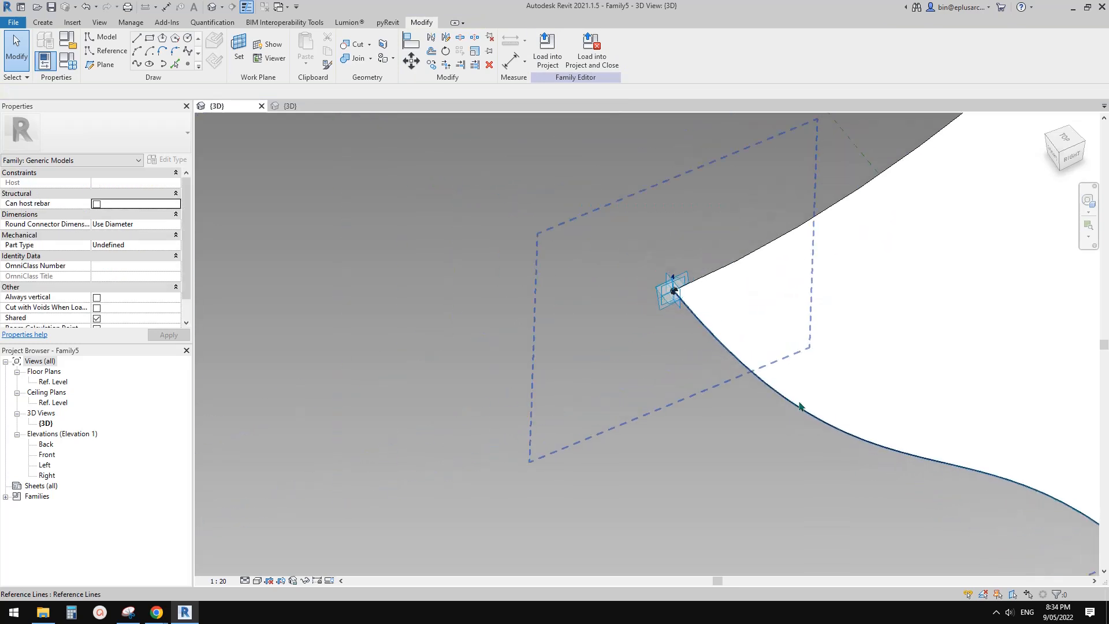
{"action": "scroll", "coordinate": [800, 408], "scroll_direction": "down", "scroll_amount": 3}
{"action": "middle_click_drag", "start_coordinate": [816, 423], "coordinate": [725, 400]}
{"action": "scroll", "coordinate": [768, 411], "scroll_direction": "down", "scroll_amount": 2}
{"action": "scroll", "coordinate": [768, 421], "scroll_direction": "down", "scroll_amount": 1}
{"action": "middle_click_drag", "start_coordinate": [825, 396], "coordinate": [763, 418]}
{"action": "scroll", "coordinate": [764, 423], "scroll_direction": "down", "scroll_amount": 2}
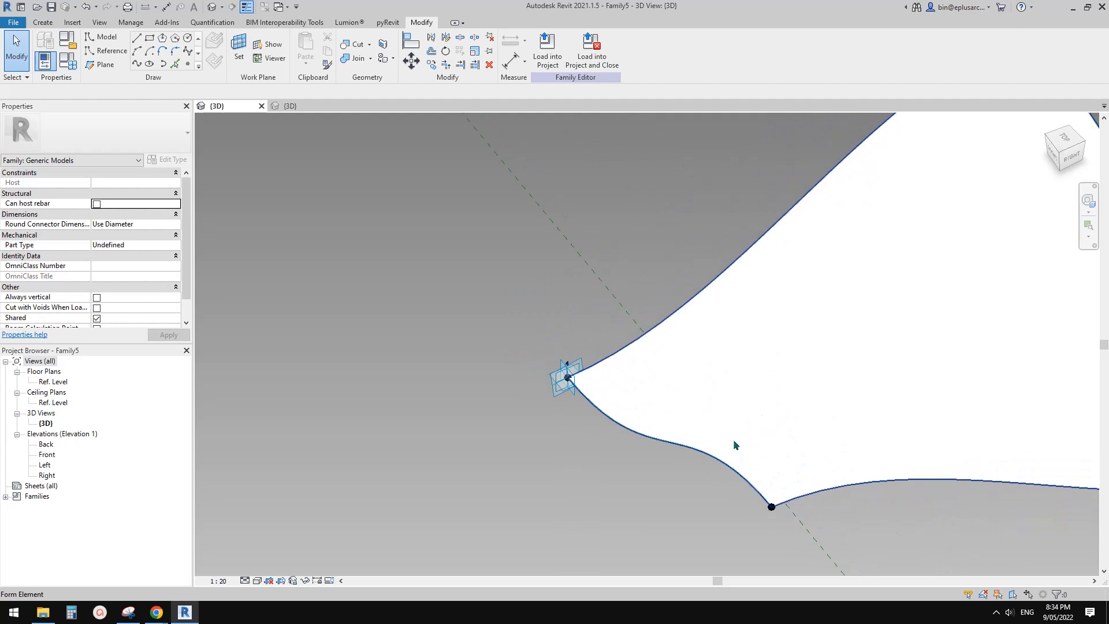
{"action": "scroll", "coordinate": [733, 439], "scroll_direction": "down", "scroll_amount": 2}
{"action": "middle_click_drag", "start_coordinate": [805, 462], "coordinate": [856, 421], "text": "shift"}
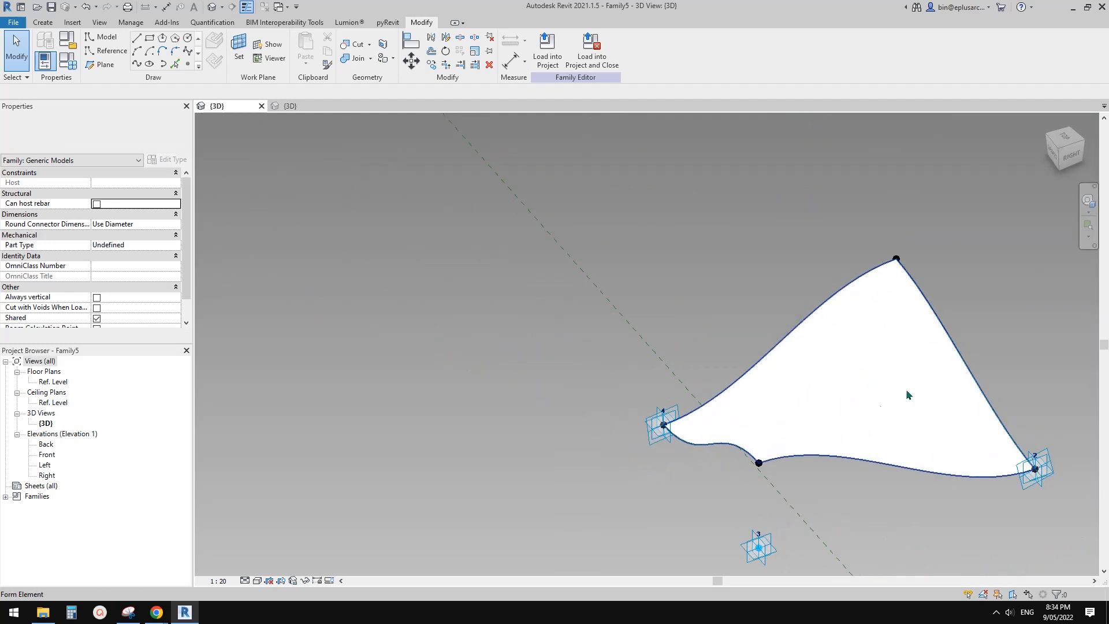
{"action": "scroll", "coordinate": [868, 428], "scroll_direction": "up", "scroll_amount": 6}
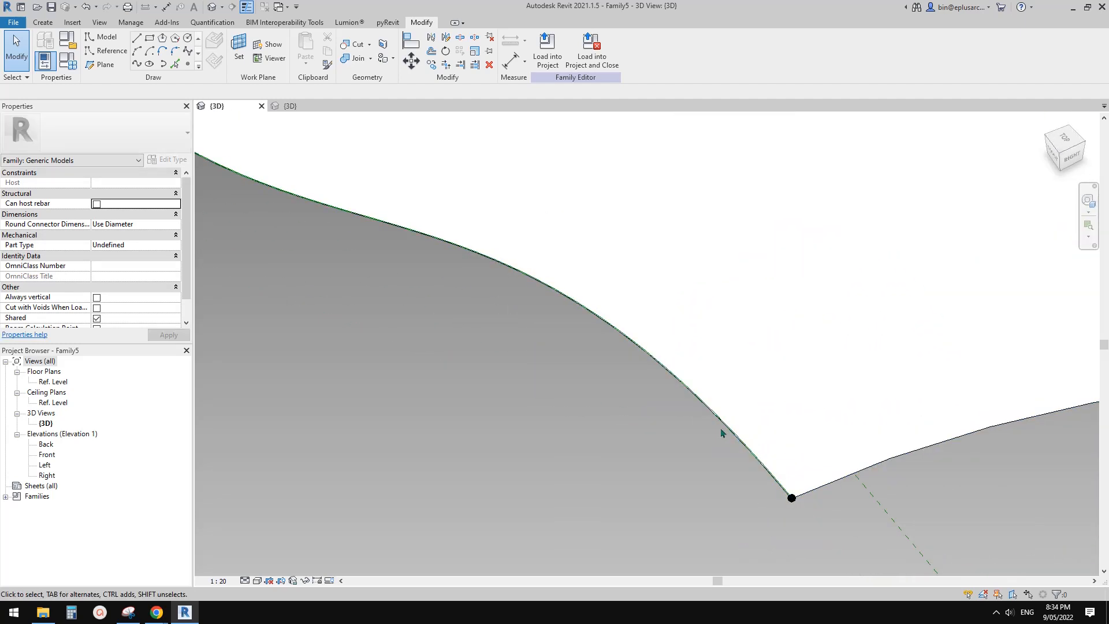
{"action": "left_click", "coordinate": [690, 436]}
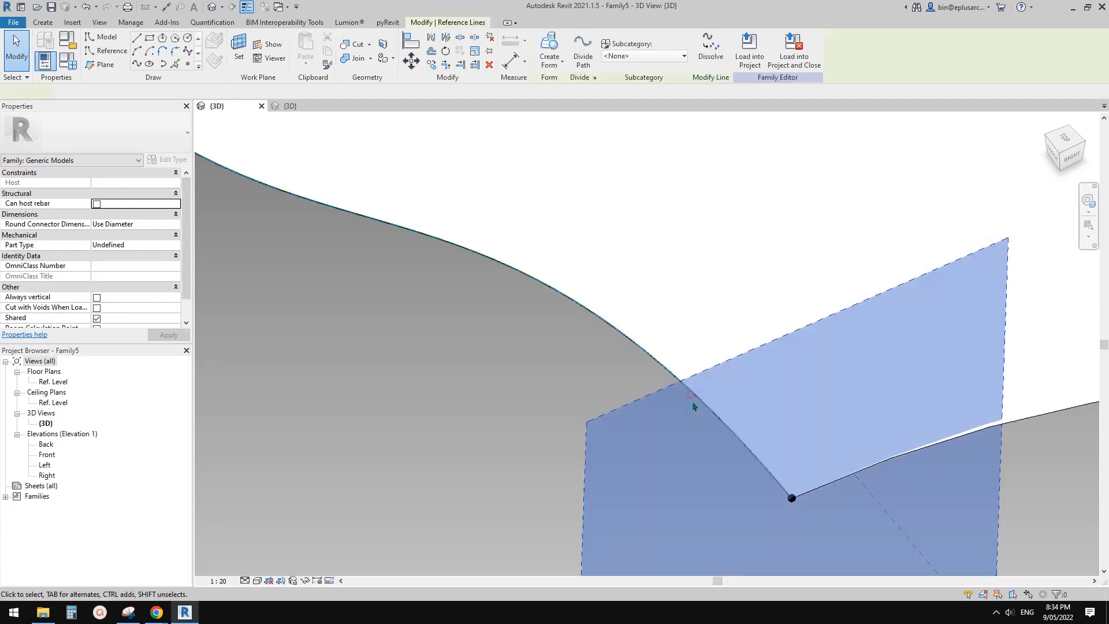
{"action": "scroll", "coordinate": [694, 433], "scroll_direction": "down", "scroll_amount": 1}
{"action": "key", "text": "h"}
Step: Temporarily hide the remaining reference line overlapping the same short curved edge of the form
{"action": "scroll", "coordinate": [809, 474], "scroll_direction": "down", "scroll_amount": 1}
{"action": "middle_click_drag", "start_coordinate": [825, 479], "coordinate": [953, 508]}
{"action": "scroll", "coordinate": [819, 453], "scroll_direction": "up", "scroll_amount": 2}
{"action": "scroll", "coordinate": [832, 454], "scroll_direction": "up", "scroll_amount": 2}
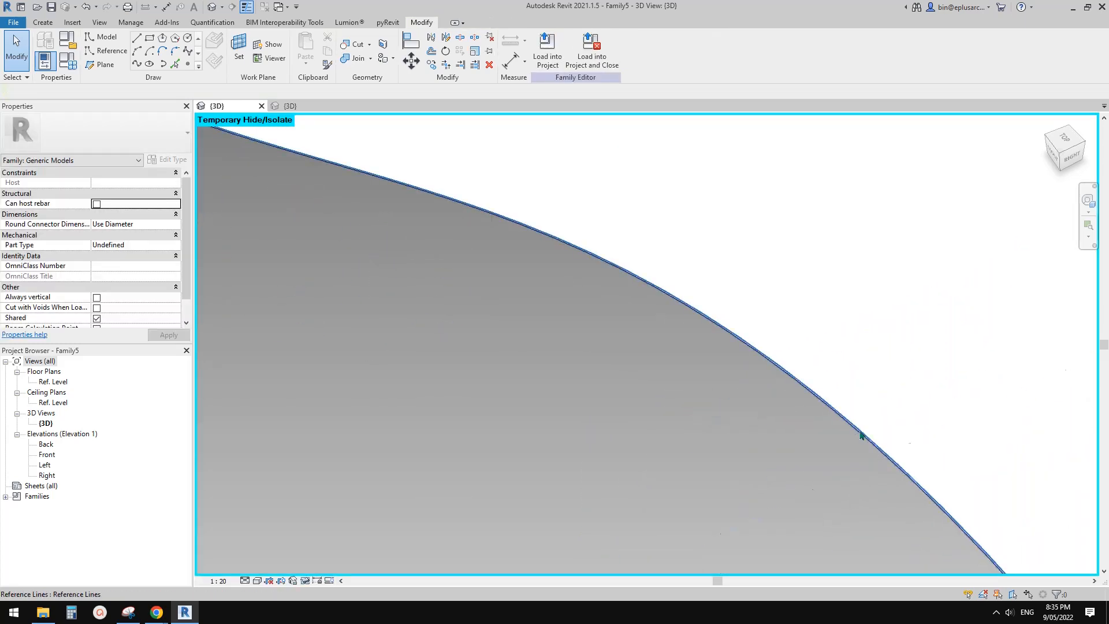
{"action": "scroll", "coordinate": [843, 419], "scroll_direction": "up", "scroll_amount": 1}
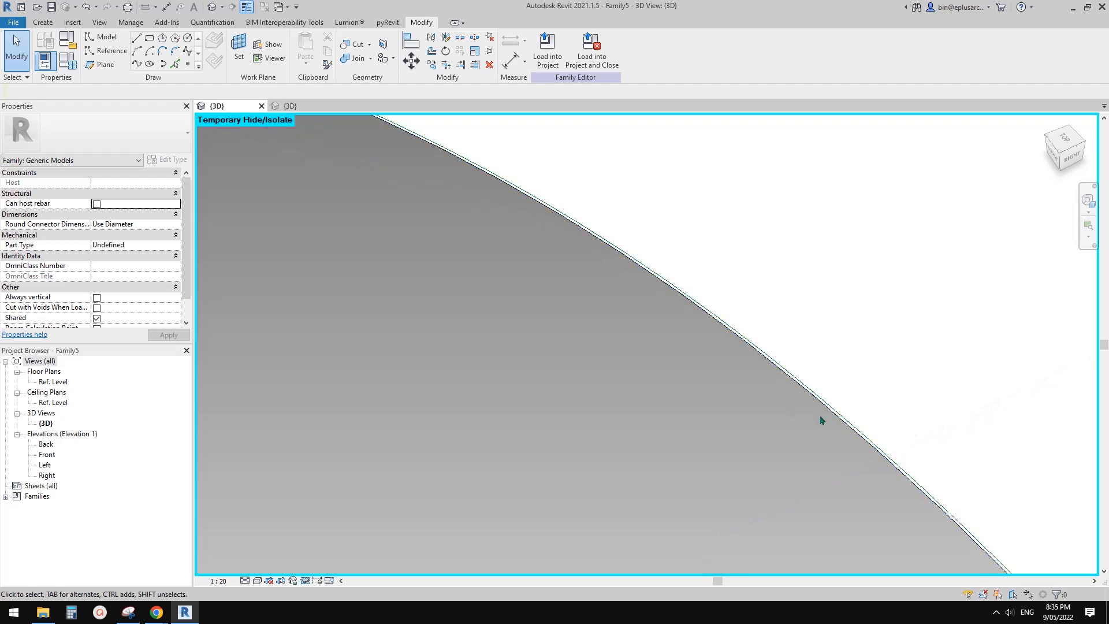
{"action": "scroll", "coordinate": [822, 418], "scroll_direction": "down", "scroll_amount": 3}
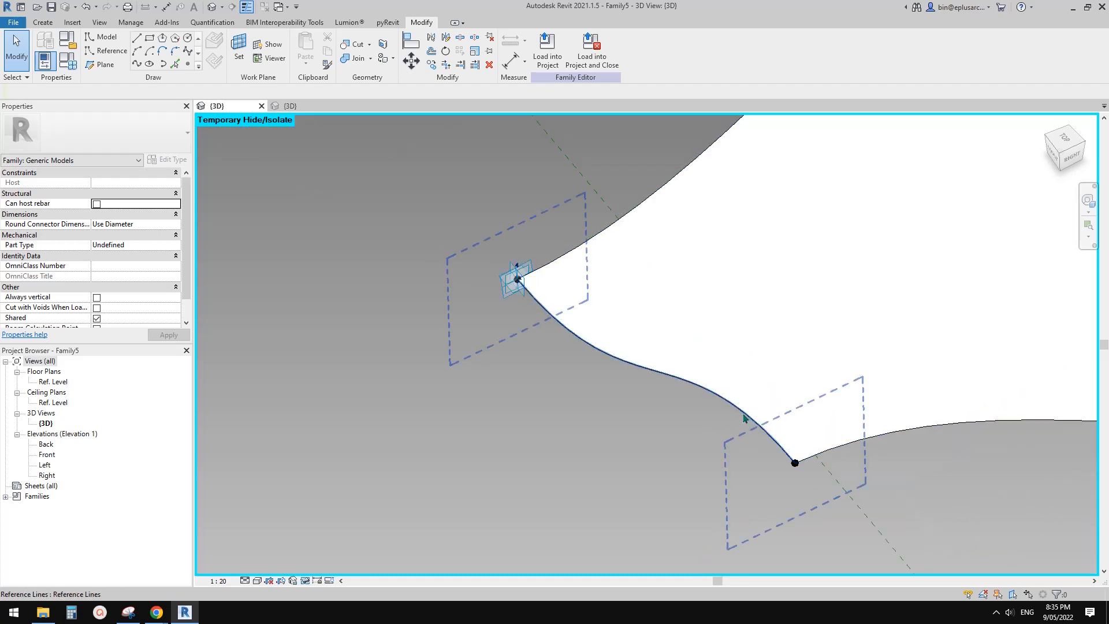
{"action": "left_click", "coordinate": [744, 420]}
{"action": "key", "text": "Escape"}
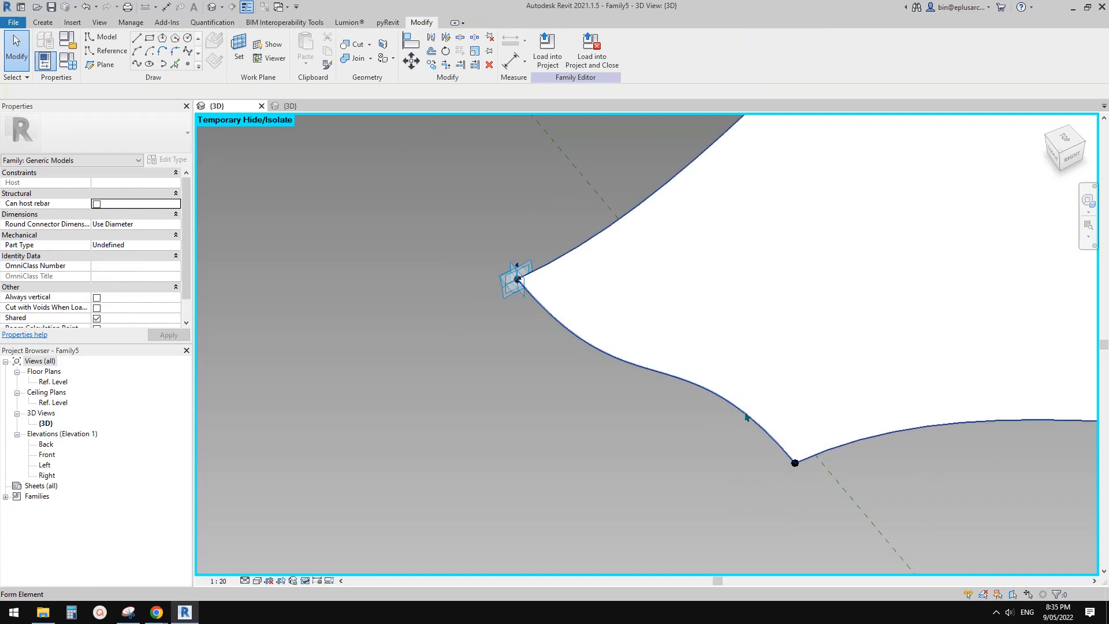
Step: Select the form's short curved edge and examine the cluster of reference points at its raised corner
{"action": "left_click", "coordinate": [745, 415]}
{"action": "left_click", "coordinate": [713, 433]}
{"action": "left_click", "coordinate": [736, 408]}
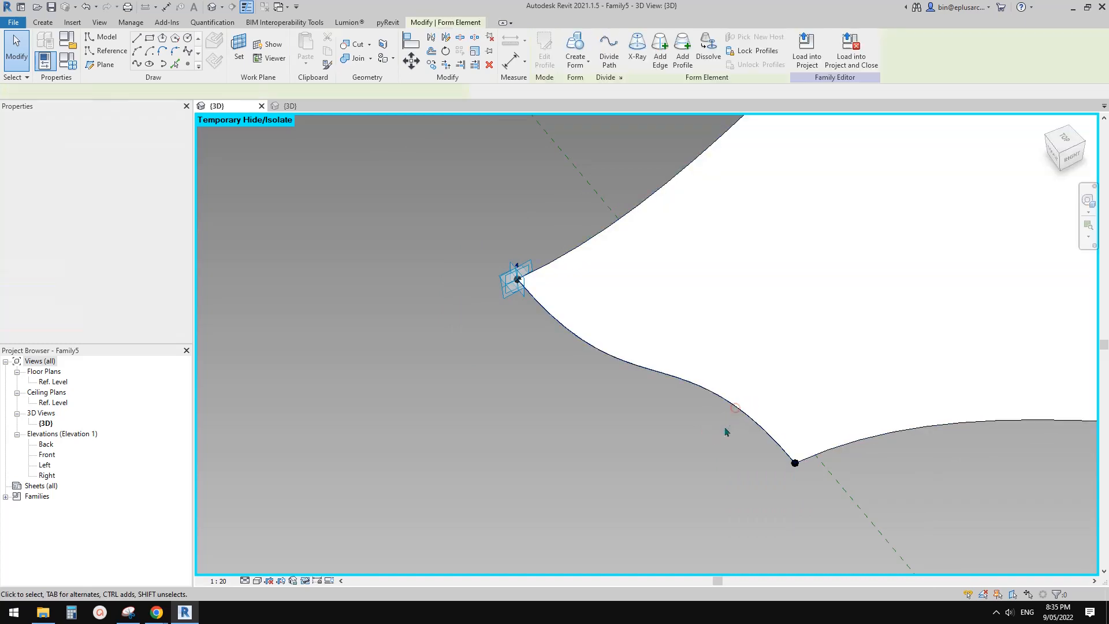
{"action": "left_click", "coordinate": [726, 432]}
{"action": "scroll", "coordinate": [751, 439], "scroll_direction": "up", "scroll_amount": 5}
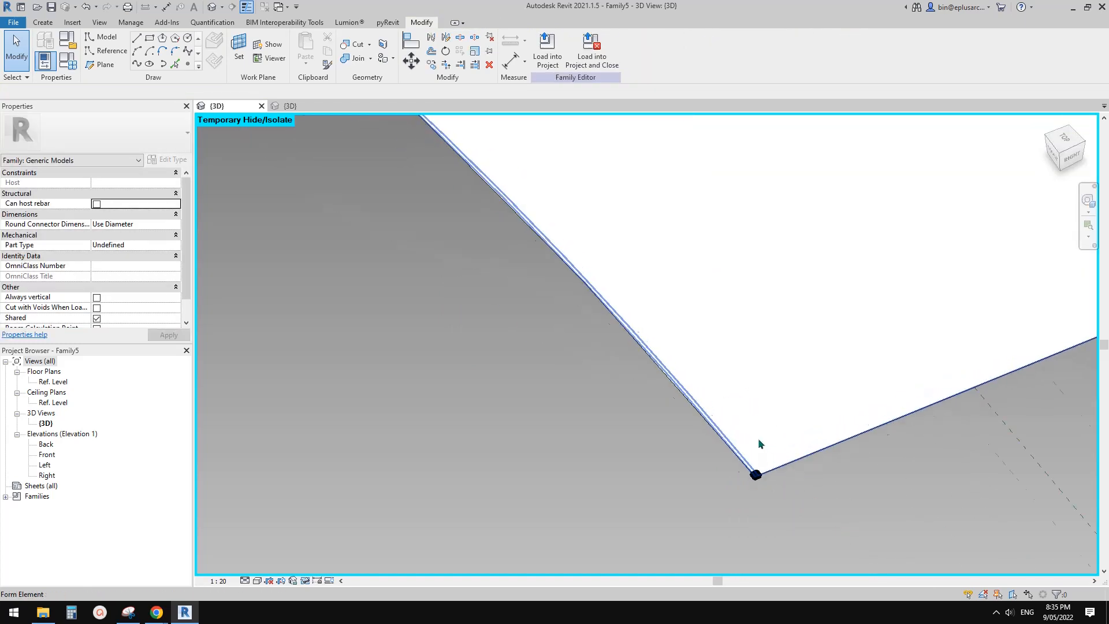
{"action": "scroll", "coordinate": [759, 444], "scroll_direction": "up", "scroll_amount": 3}
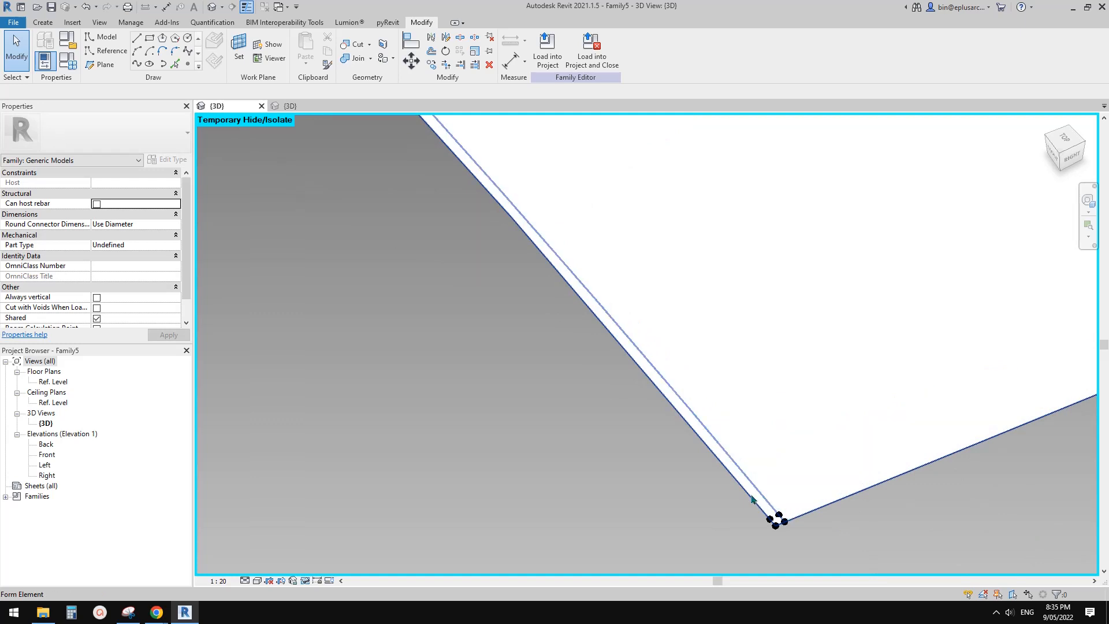
{"action": "scroll", "coordinate": [745, 502], "scroll_direction": "up", "scroll_amount": 2}
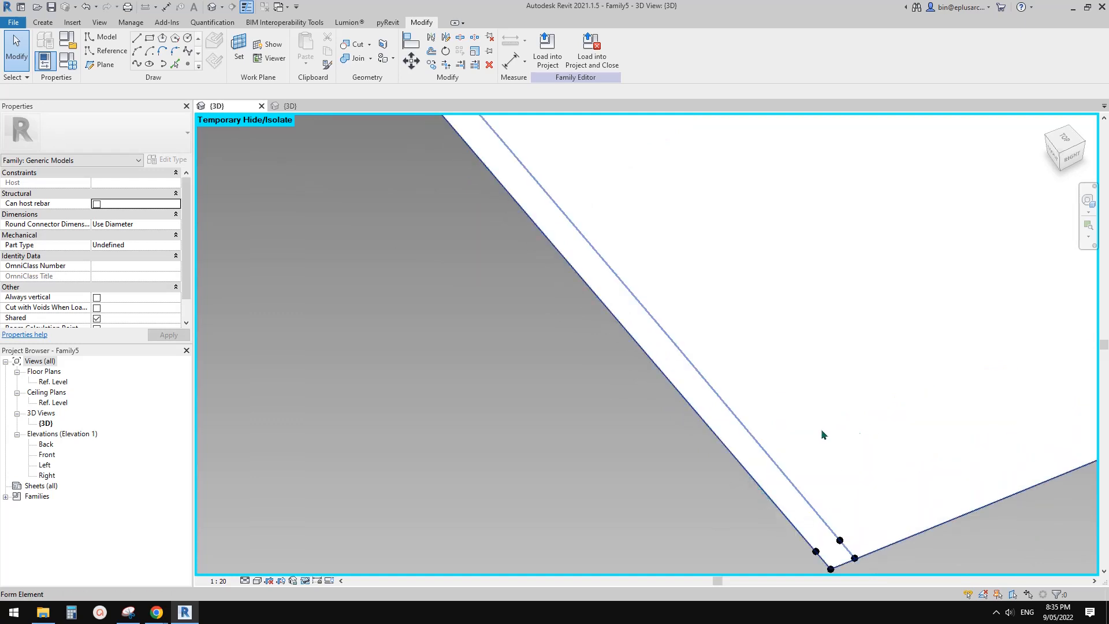
{"action": "scroll", "coordinate": [656, 371], "scroll_direction": "down", "scroll_amount": 3}
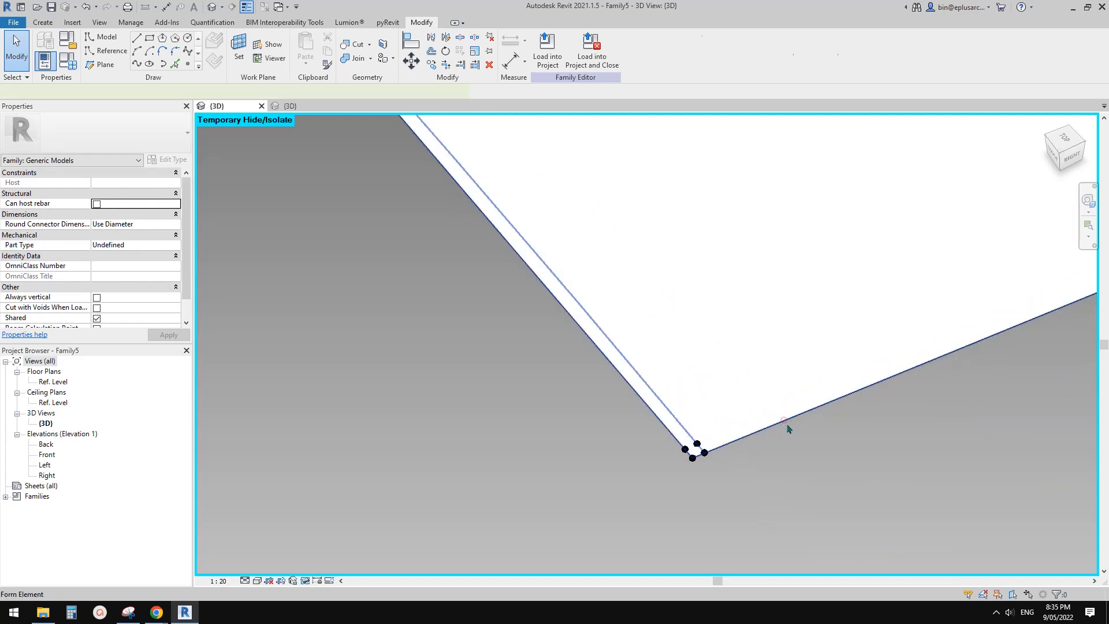
Step: Select the solid form and the individual form edges meeting at the corner points to inspect them
{"action": "left_click", "coordinate": [788, 428]}
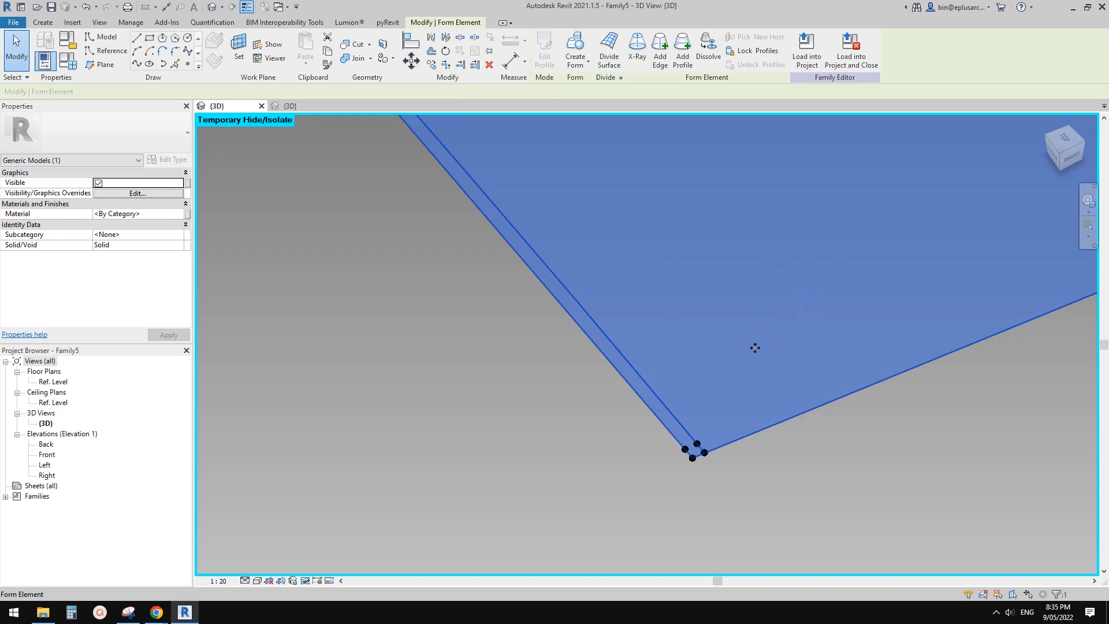
{"action": "left_click", "coordinate": [846, 433]}
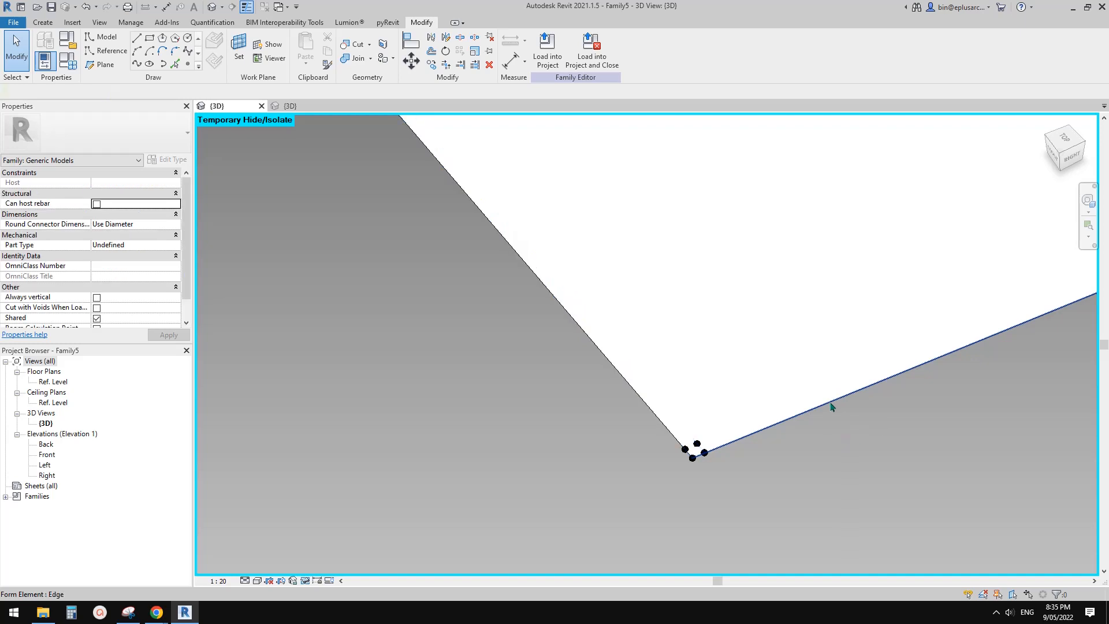
{"action": "left_click", "coordinate": [838, 400]}
{"action": "left_click", "coordinate": [891, 440]}
{"action": "left_click", "coordinate": [642, 403]}
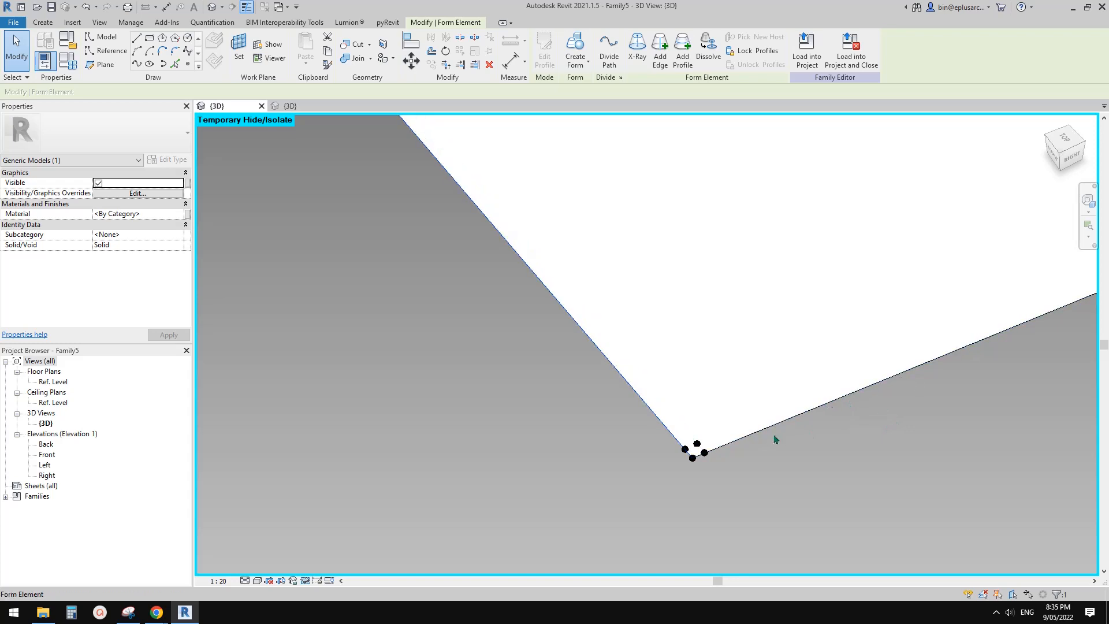
{"action": "left_click", "coordinate": [808, 440]}
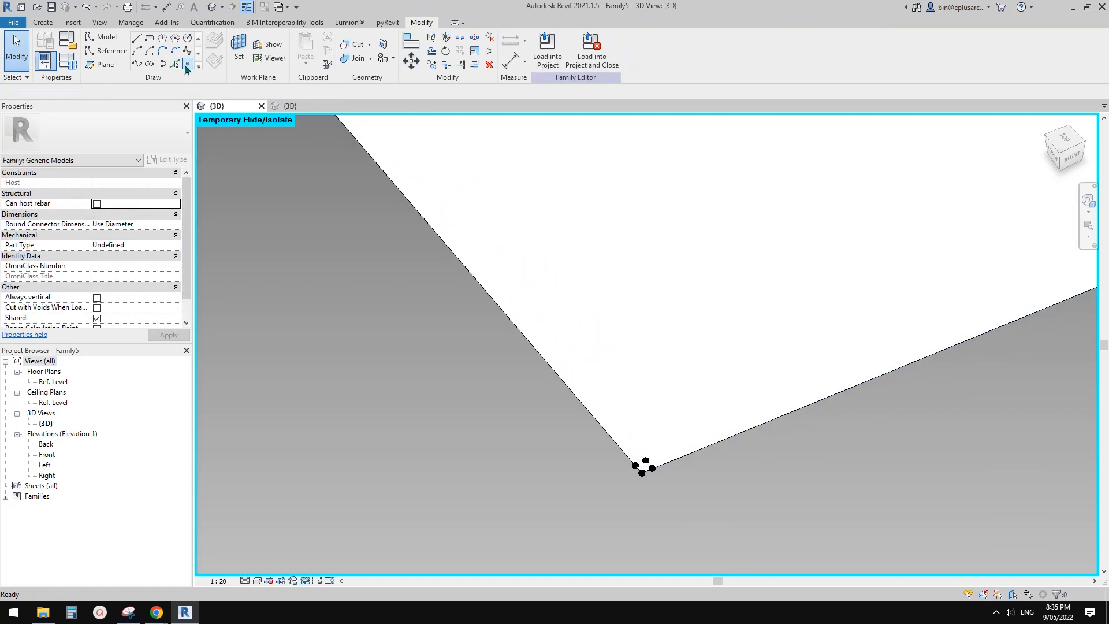
Step: Place a reference point on the form's short curved edge near its raised corner, using the Draw on Face option
{"action": "left_click", "coordinate": [188, 65]}
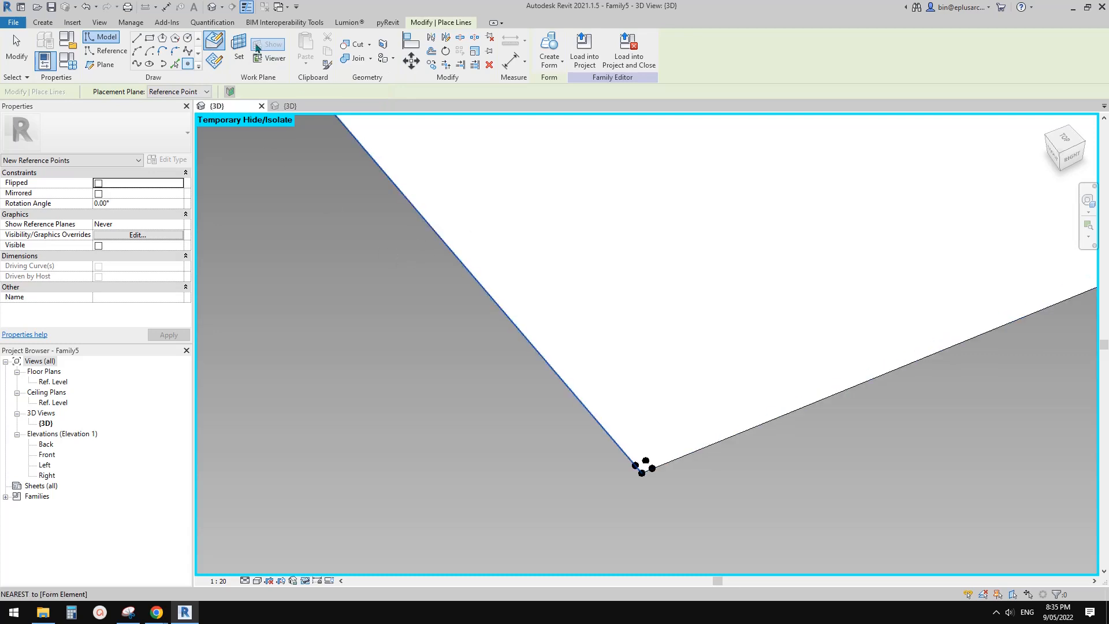
{"action": "left_click", "coordinate": [214, 40]}
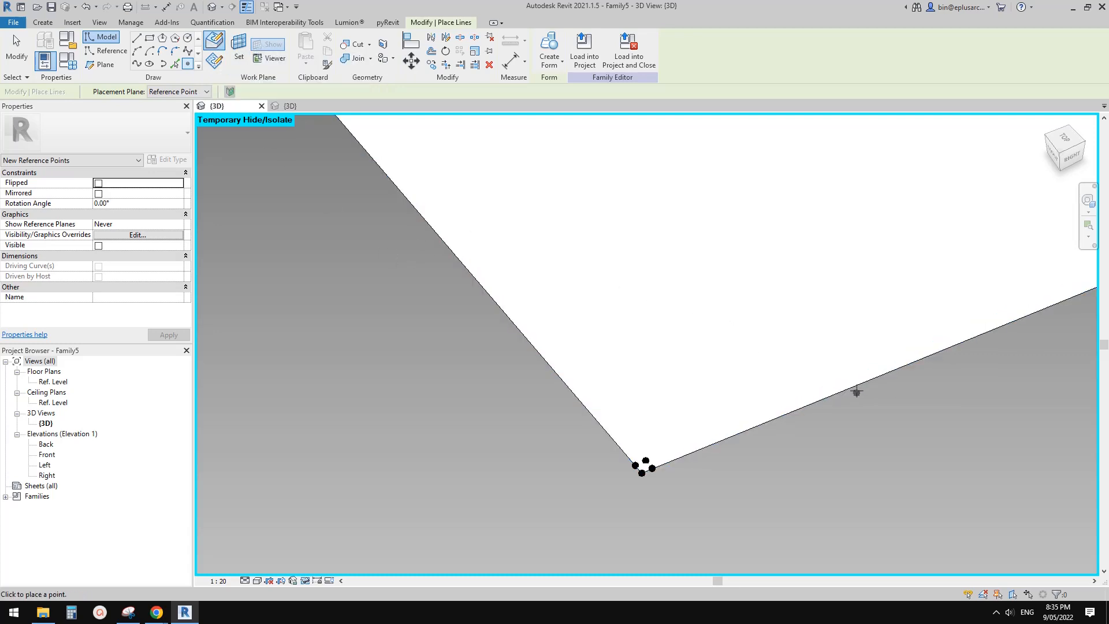
{"action": "scroll", "coordinate": [841, 384], "scroll_direction": "down", "scroll_amount": 2}
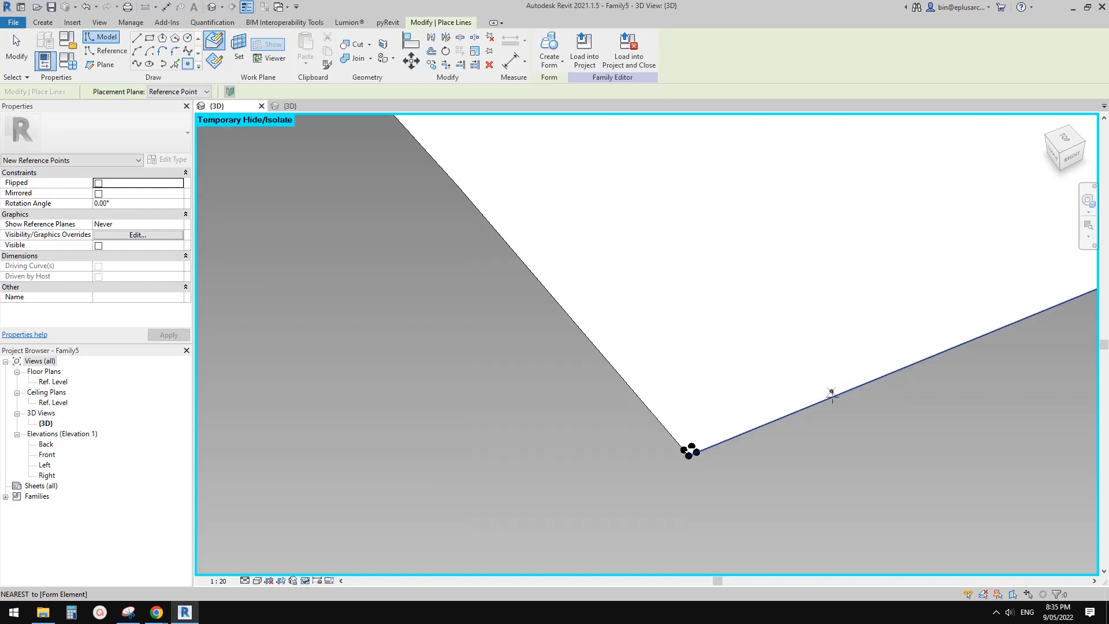
{"action": "middle_click_drag", "start_coordinate": [934, 331], "coordinate": [706, 317]}
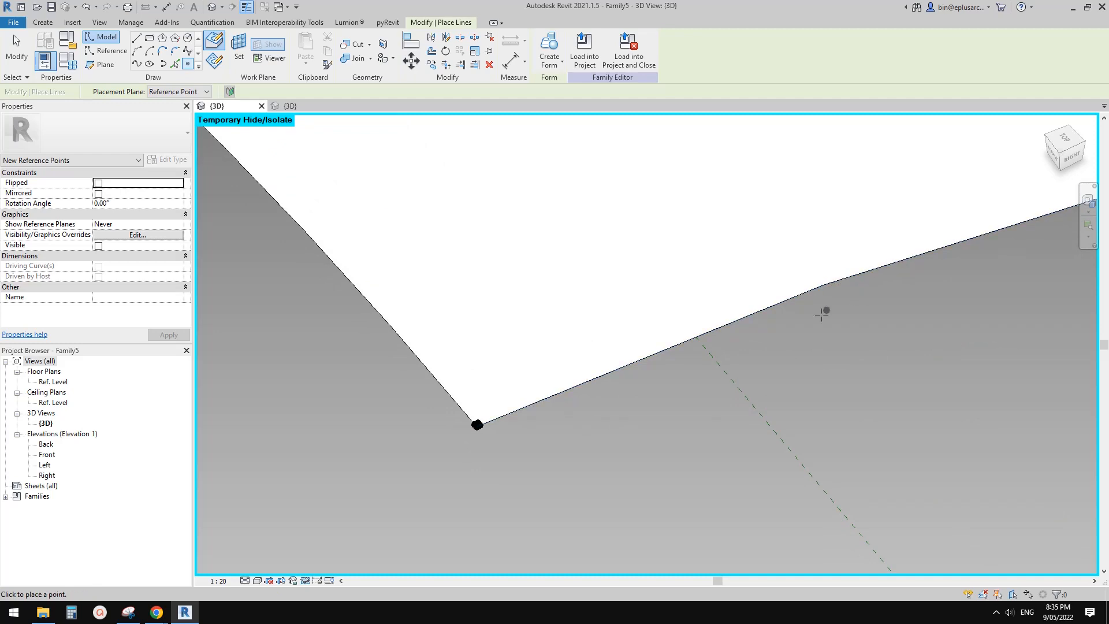
{"action": "mouse_move", "coordinate": [768, 380]}
{"action": "middle_mouse_down", "text": "shift"}
{"action": "mouse_move", "coordinate": [755, 439]}
{"action": "mouse_move", "coordinate": [780, 379]}
{"action": "mouse_move", "coordinate": [743, 305]}
{"action": "mouse_move", "coordinate": [757, 335]}
{"action": "mouse_move", "coordinate": [772, 306]}
{"action": "middle_mouse_up", "text": "shift"}
{"action": "middle_click_drag", "start_coordinate": [676, 364], "coordinate": [654, 392]}
{"action": "scroll", "coordinate": [653, 356], "scroll_direction": "up", "scroll_amount": 3}
{"action": "scroll", "coordinate": [693, 446], "scroll_direction": "up", "scroll_amount": 3}
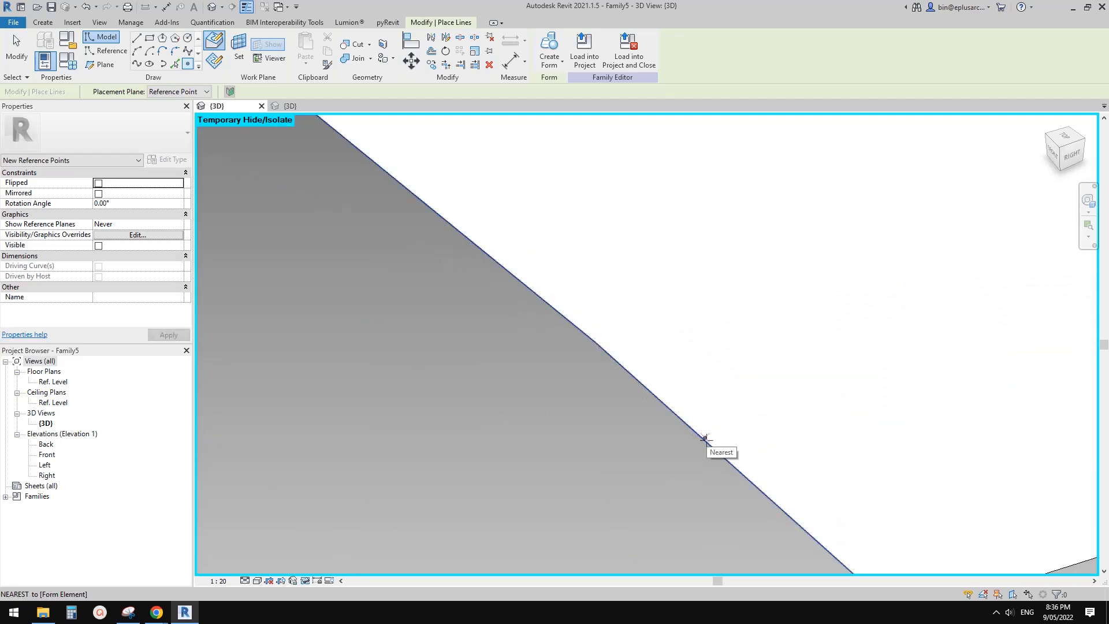
{"action": "left_click", "coordinate": [704, 438]}
{"action": "scroll", "coordinate": [663, 431], "scroll_direction": "down", "scroll_amount": 2}
{"action": "middle_click_drag", "start_coordinate": [706, 439], "coordinate": [609, 402]}
{"action": "key", "text": "Escape"}
{"action": "key", "text": "Escape"}
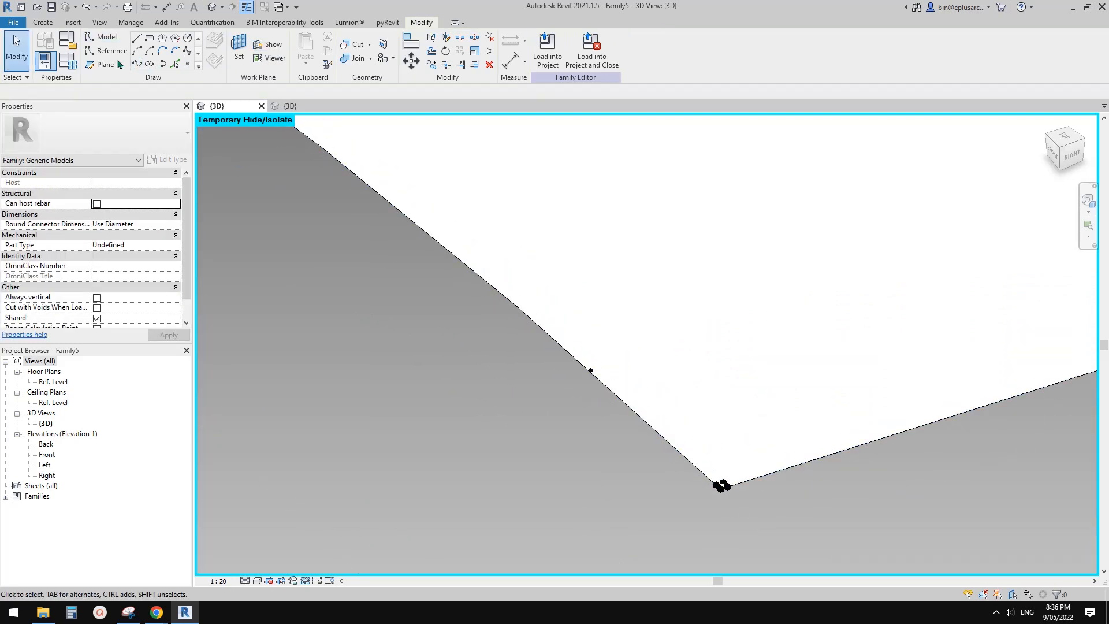
Step: Draw a reference-line circle with a radius of about 2.7 mm, centred on the new reference point and on its work plane
{"action": "left_click", "coordinate": [112, 51]}
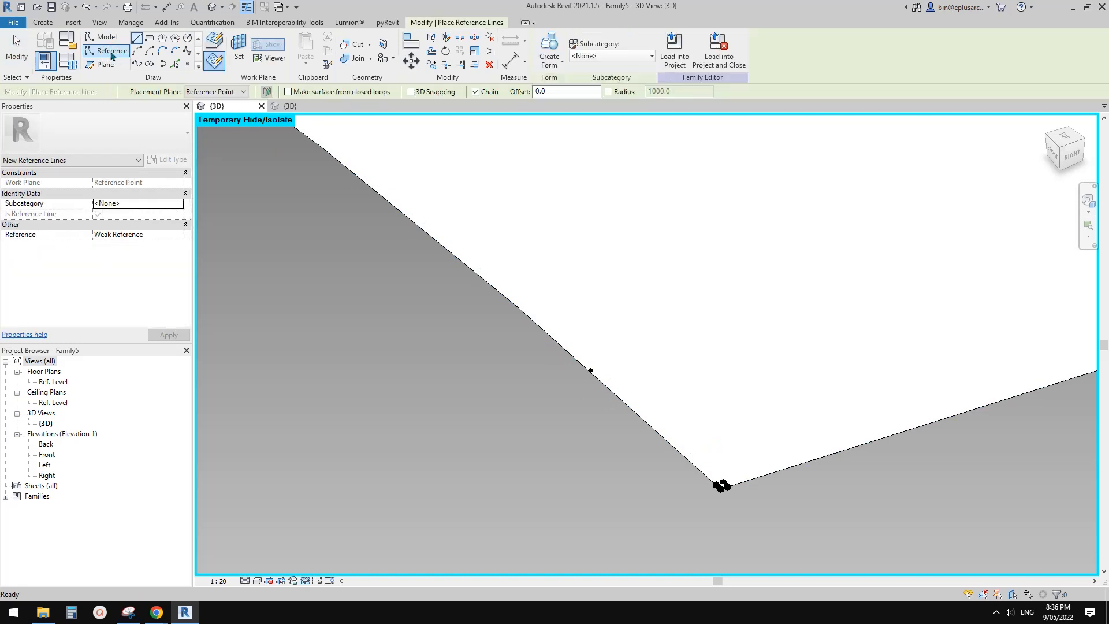
{"action": "left_click", "coordinate": [187, 39]}
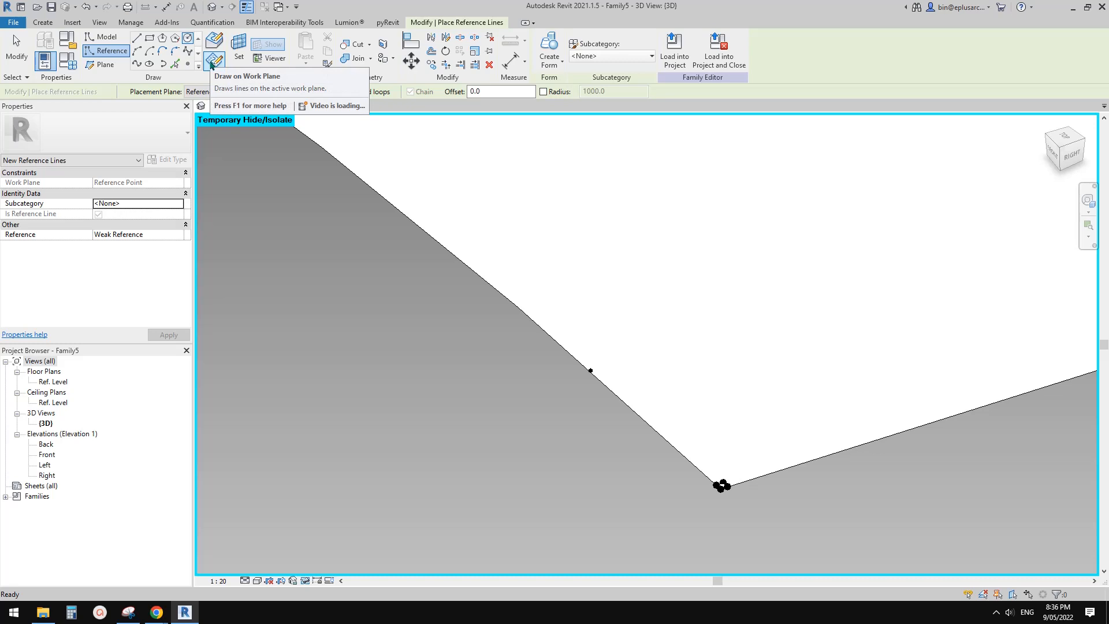
{"action": "left_click", "coordinate": [239, 46]}
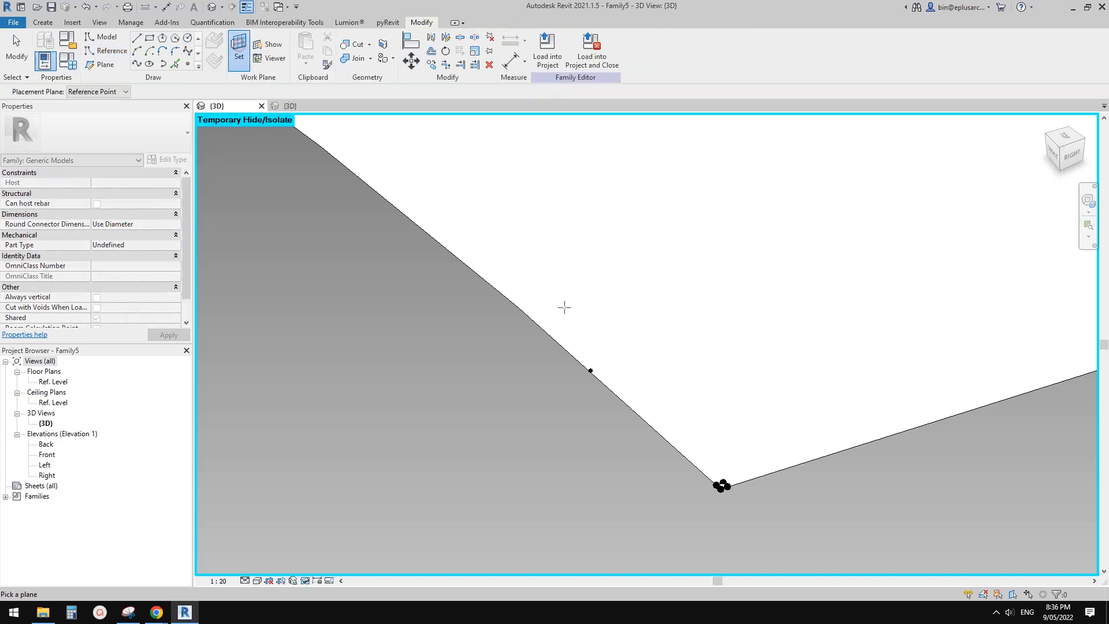
{"action": "left_click", "coordinate": [600, 379]}
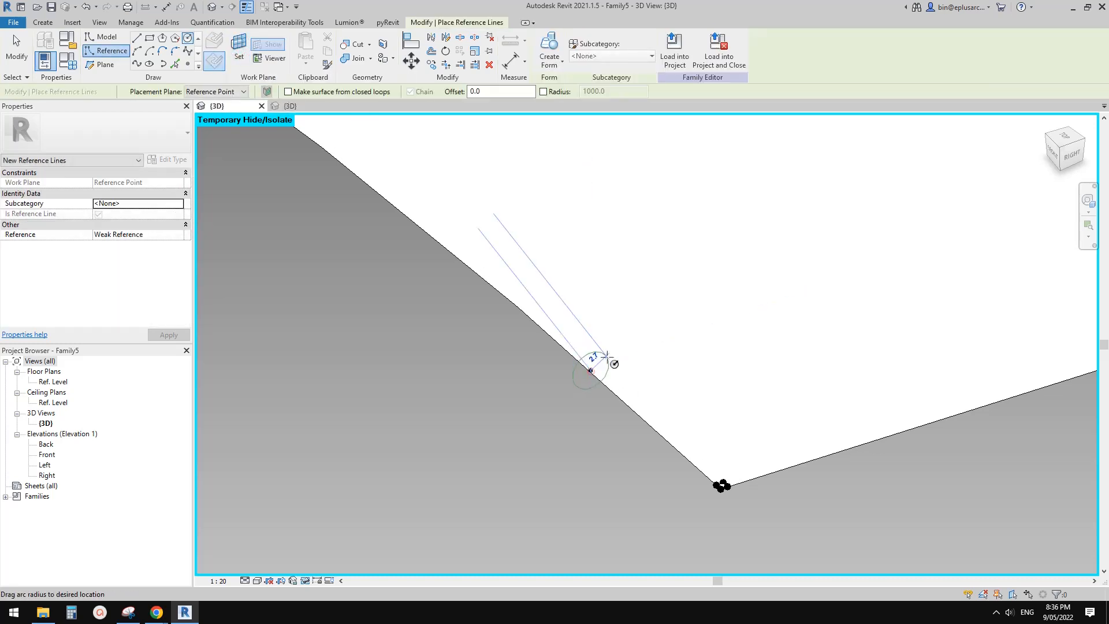
{"action": "key", "text": "Escape"}
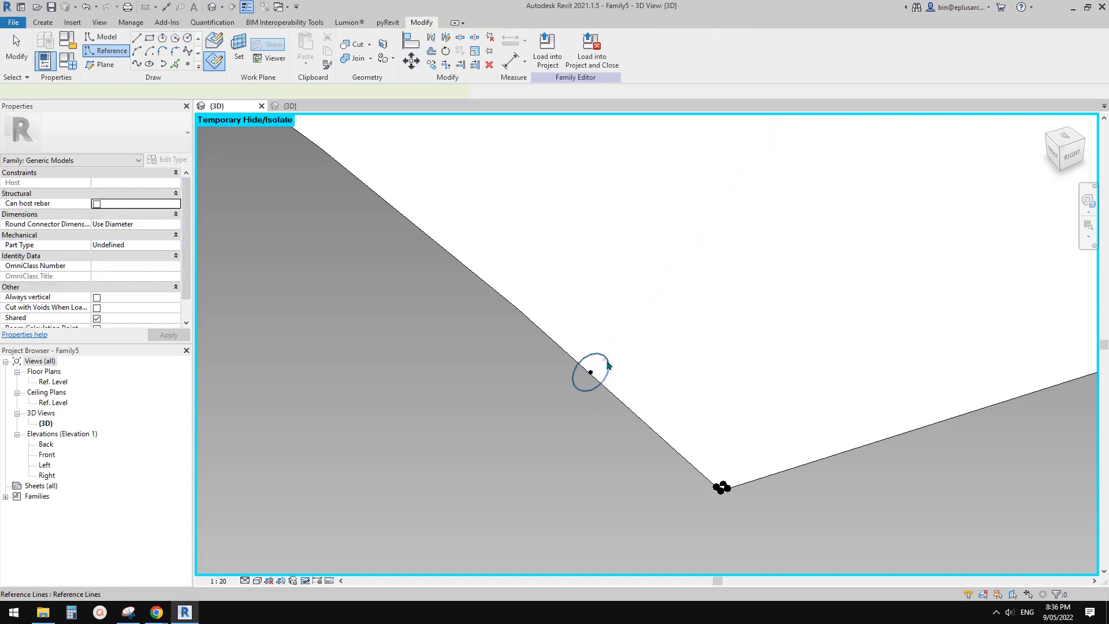
Step: Make the circle's radius dimension permanent and label it with a new type-based family parameter named r
{"action": "left_click", "coordinate": [607, 365]}
{"action": "left_click", "coordinate": [599, 361]}
{"action": "key", "text": "Escape"}
{"action": "left_click", "coordinate": [599, 368]}
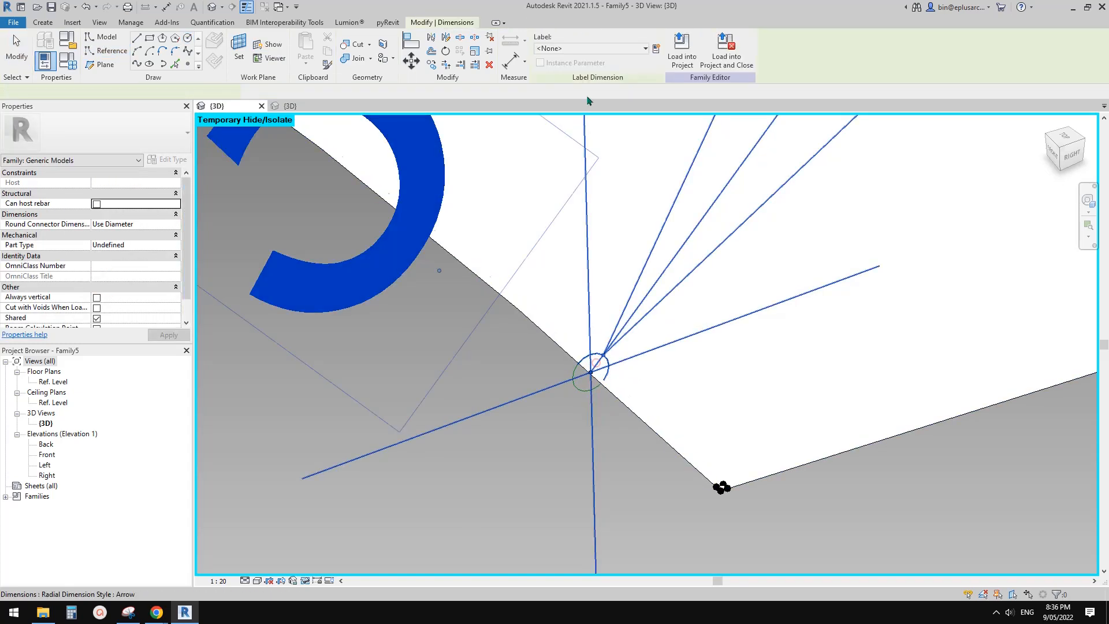
{"action": "left_click", "coordinate": [656, 49]}
{"action": "type", "text": "r"}
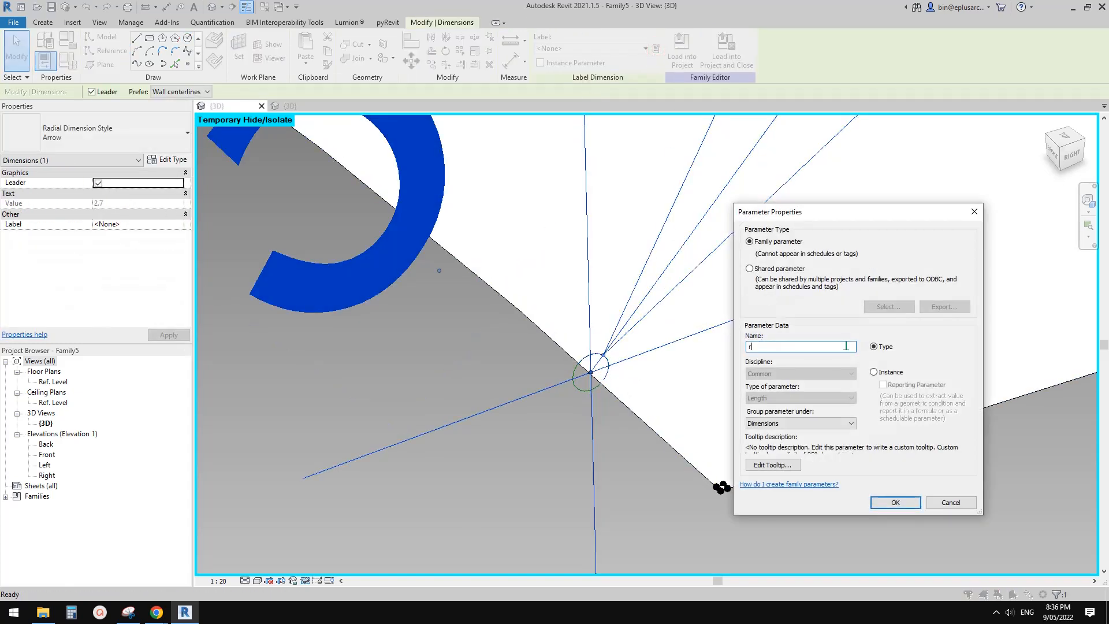
{"action": "left_click", "coordinate": [896, 503]}
Step: Set the family parameter r to 50
{"action": "middle_click_drag", "start_coordinate": [577, 441], "coordinate": [698, 437]}
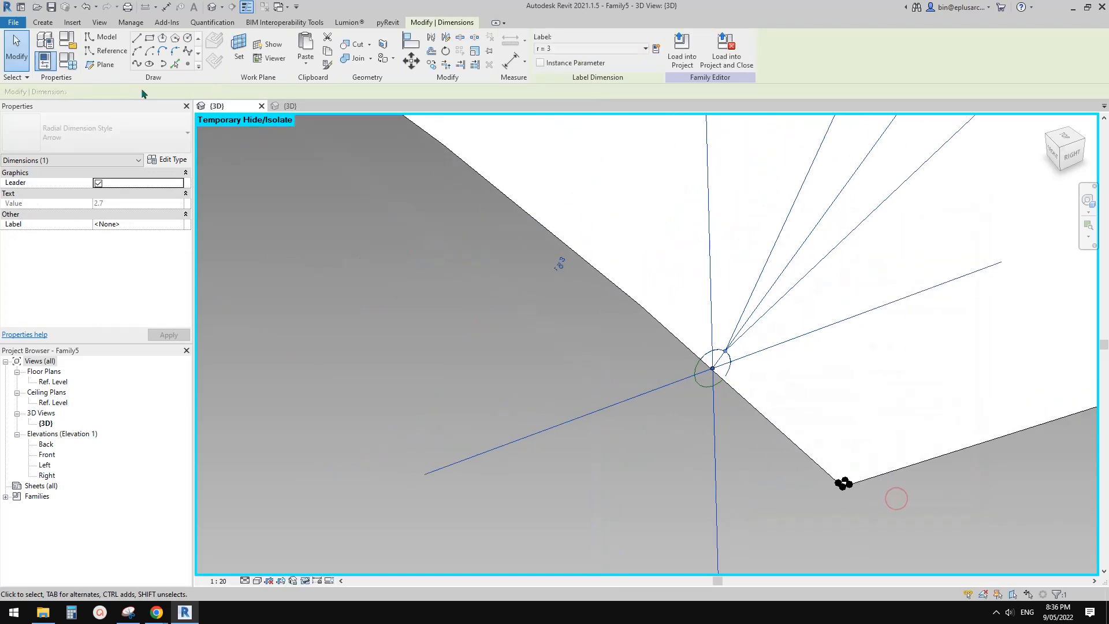
{"action": "left_click", "coordinate": [71, 66]}
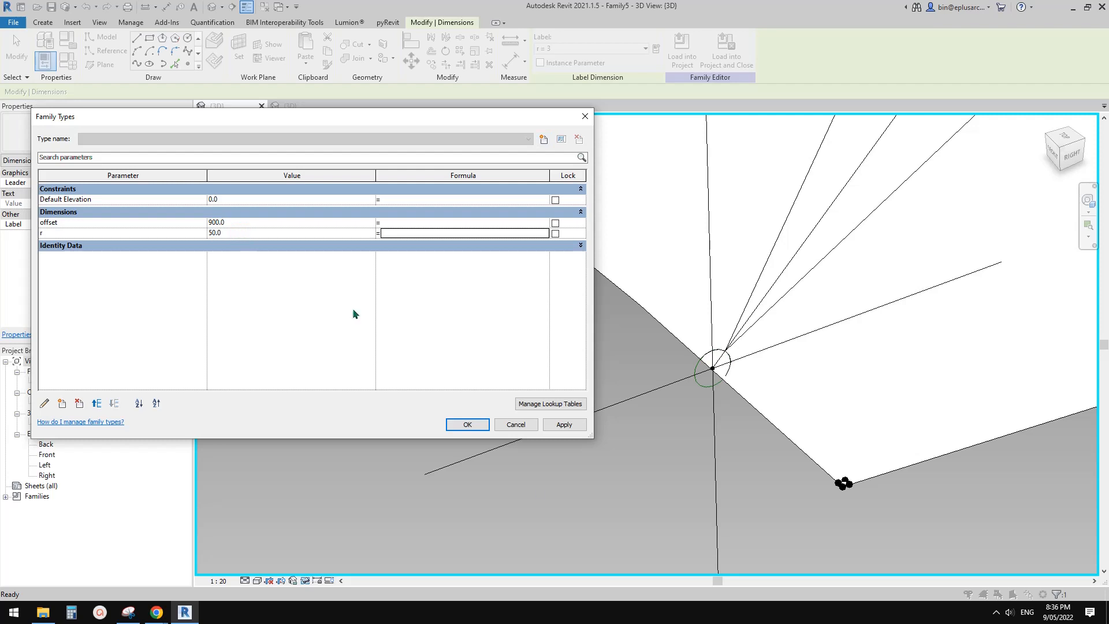
{"action": "left_click", "coordinate": [467, 425]}
{"action": "scroll", "coordinate": [572, 389], "scroll_direction": "up", "scroll_amount": 6}
{"action": "key", "text": "Escape"}
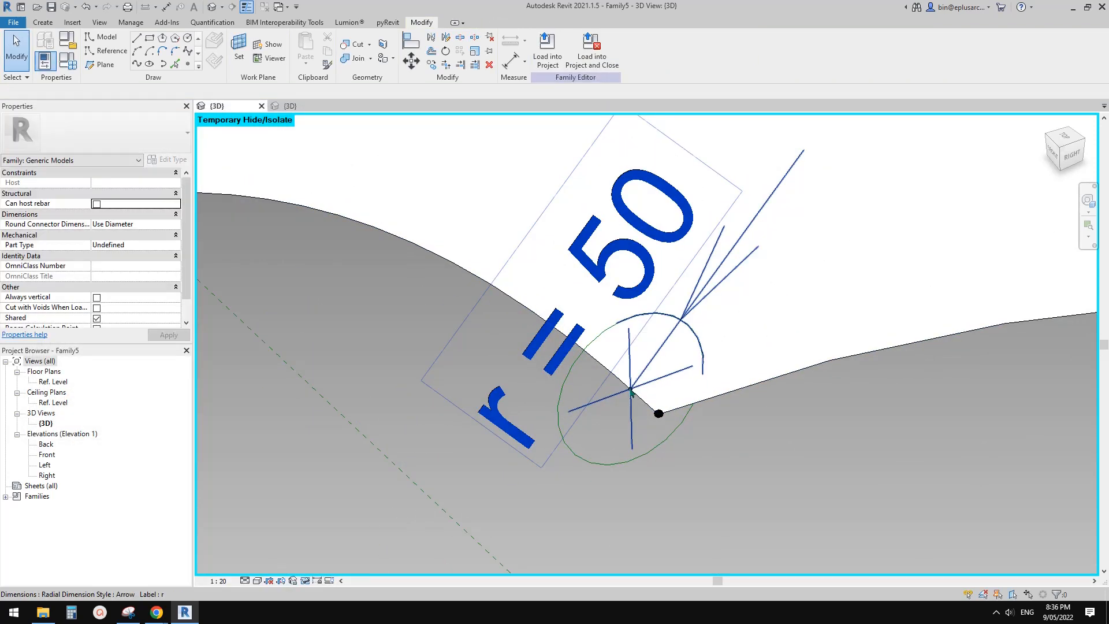
Step: Slide the circle's reference point along the edge away from the corner and set its reference planes to show Always
{"action": "left_click", "coordinate": [631, 393]}
{"action": "left_click_drag", "start_coordinate": [631, 393], "coordinate": [584, 353]}
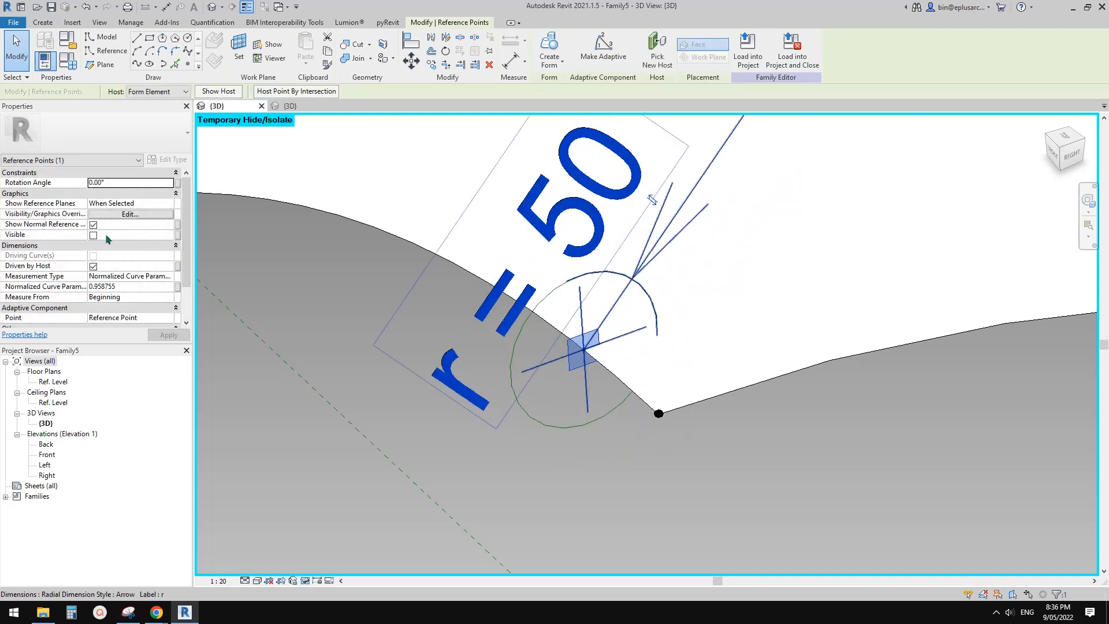
{"action": "left_click", "coordinate": [167, 205]}
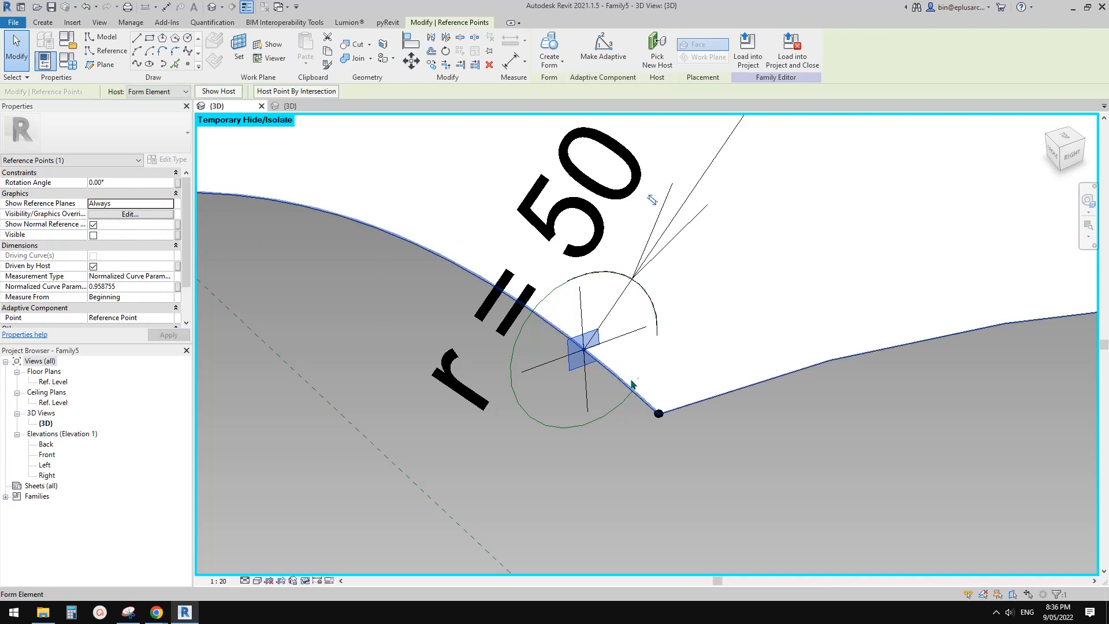
{"action": "left_click", "coordinate": [638, 357]}
{"action": "scroll", "coordinate": [637, 356], "scroll_direction": "down", "scroll_amount": 2}
{"action": "middle_click_drag", "start_coordinate": [638, 382], "coordinate": [696, 329], "text": "shift"}
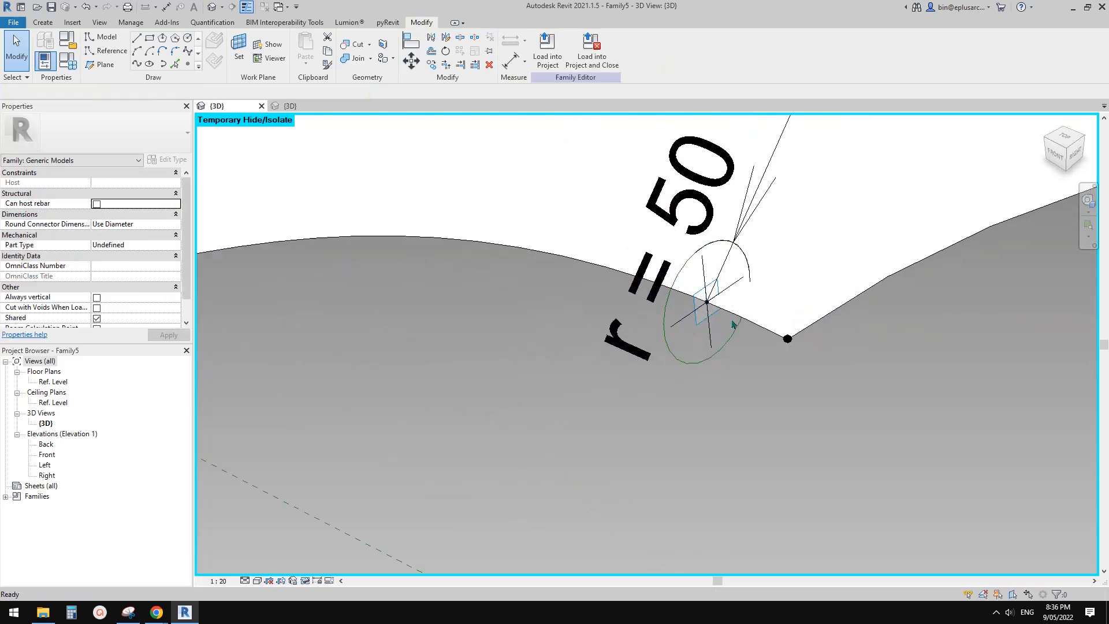
Step: Make three copies of the reference point with its circle and radius dimension, spaced in a row off the short curved edge
{"action": "left_click", "coordinate": [703, 328]}
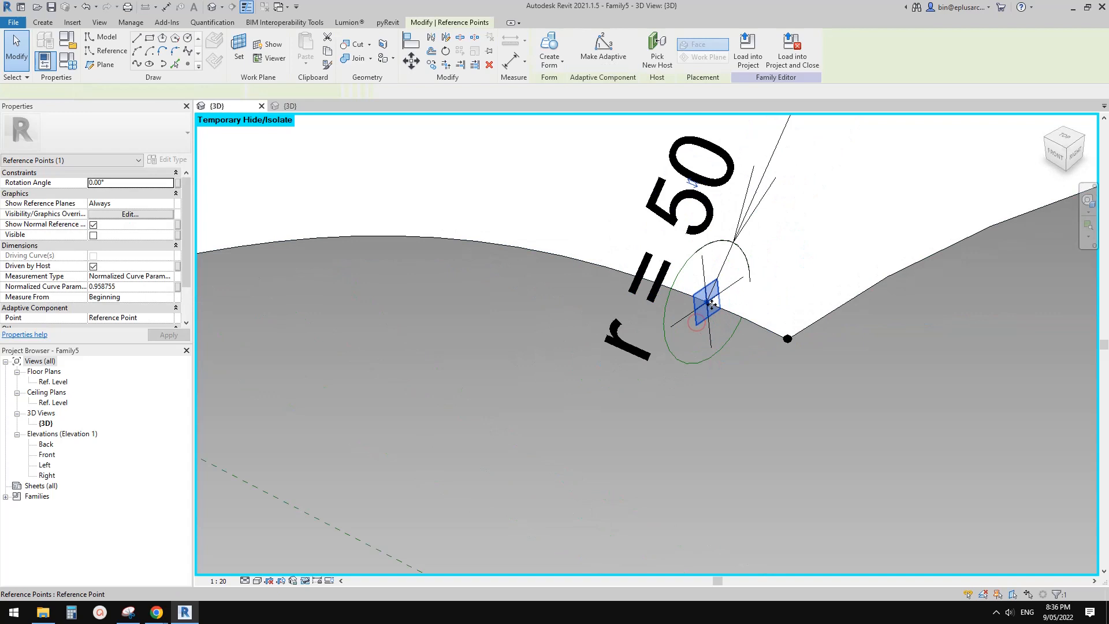
{"action": "left_click", "coordinate": [722, 347], "text": "ctrl"}
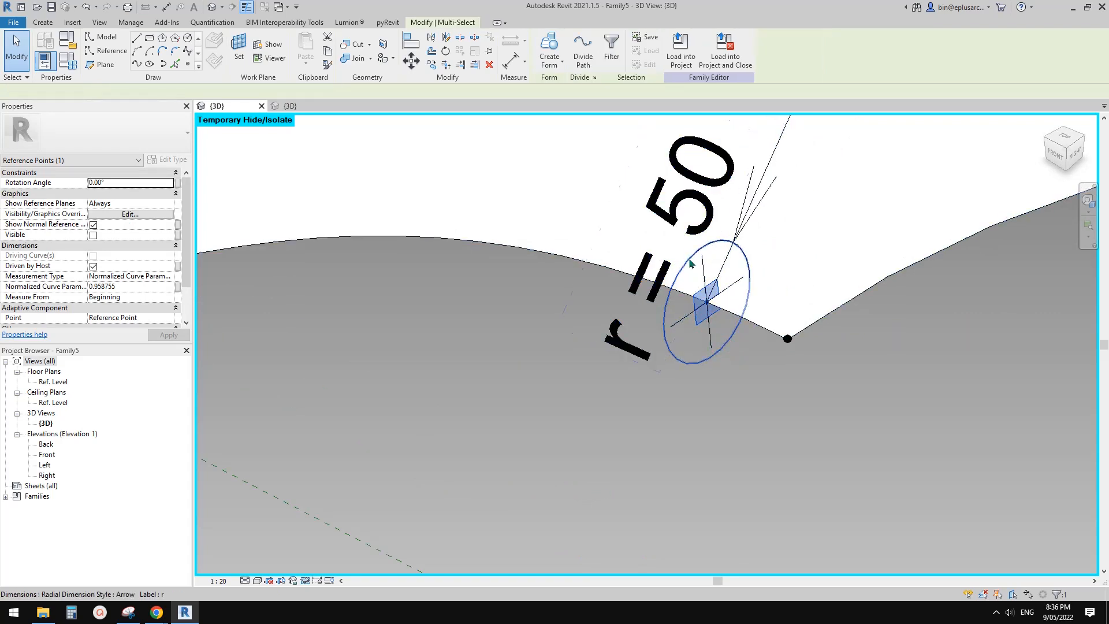
{"action": "left_click", "coordinate": [744, 241], "text": "ctrl"}
{"action": "scroll", "coordinate": [716, 304], "scroll_direction": "down", "scroll_amount": 1}
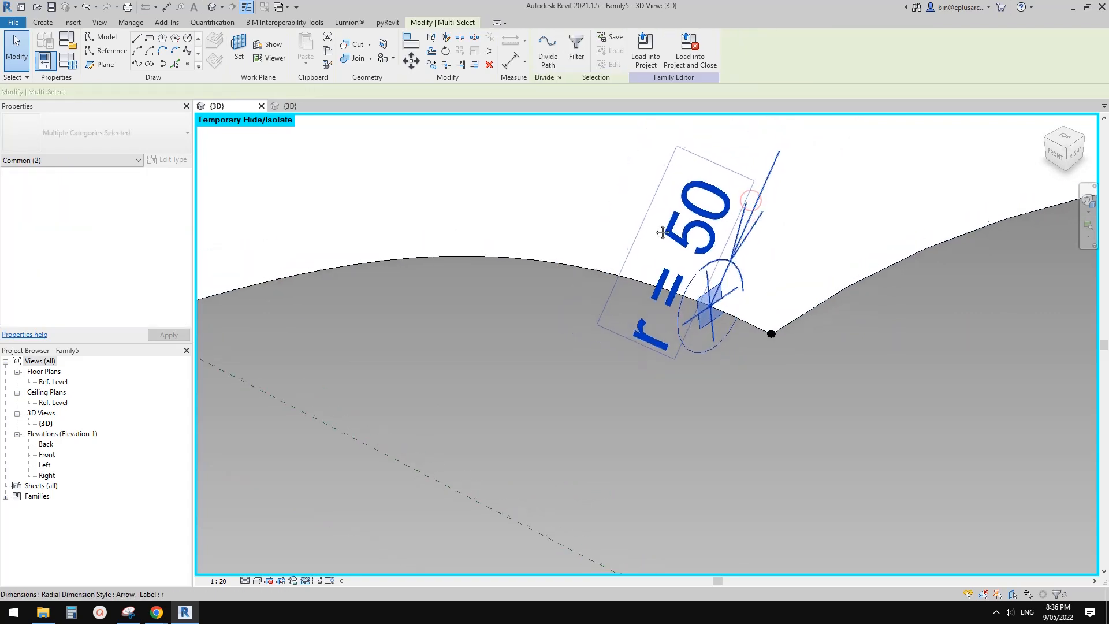
{"action": "middle_click_drag", "start_coordinate": [732, 257], "coordinate": [756, 272]}
{"action": "left_click_drag", "start_coordinate": [584, 376], "coordinate": [647, 391]}
{"action": "left_click_drag", "start_coordinate": [562, 431], "coordinate": [504, 479]}
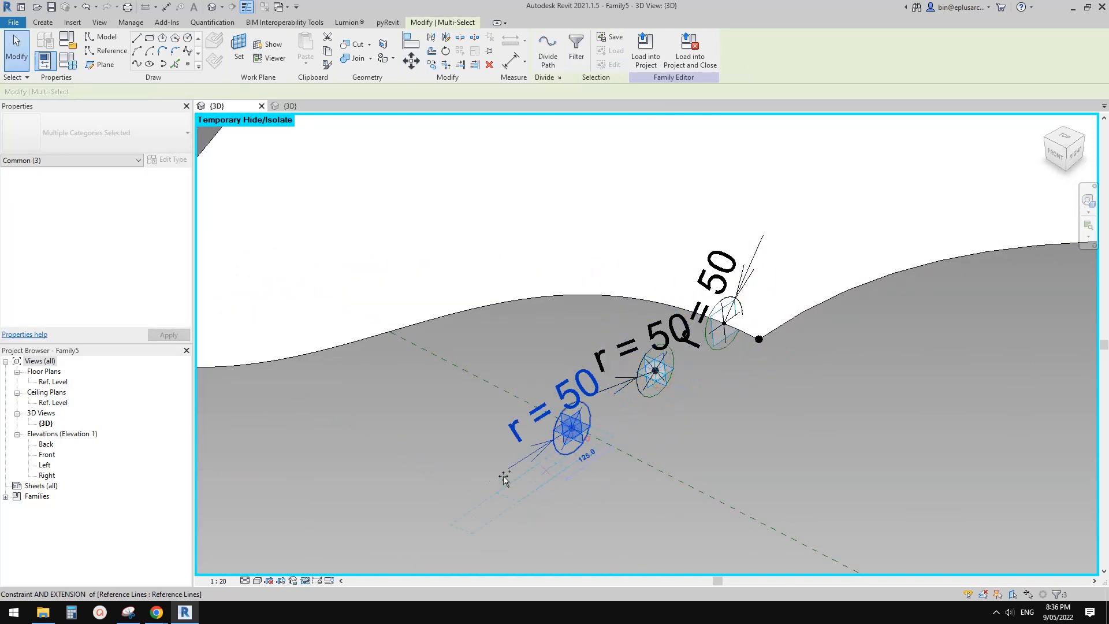
{"action": "scroll", "coordinate": [509, 473], "scroll_direction": "down", "scroll_amount": 2}
{"action": "middle_click_drag", "start_coordinate": [508, 474], "coordinate": [673, 431]}
{"action": "key", "text": "Escape"}
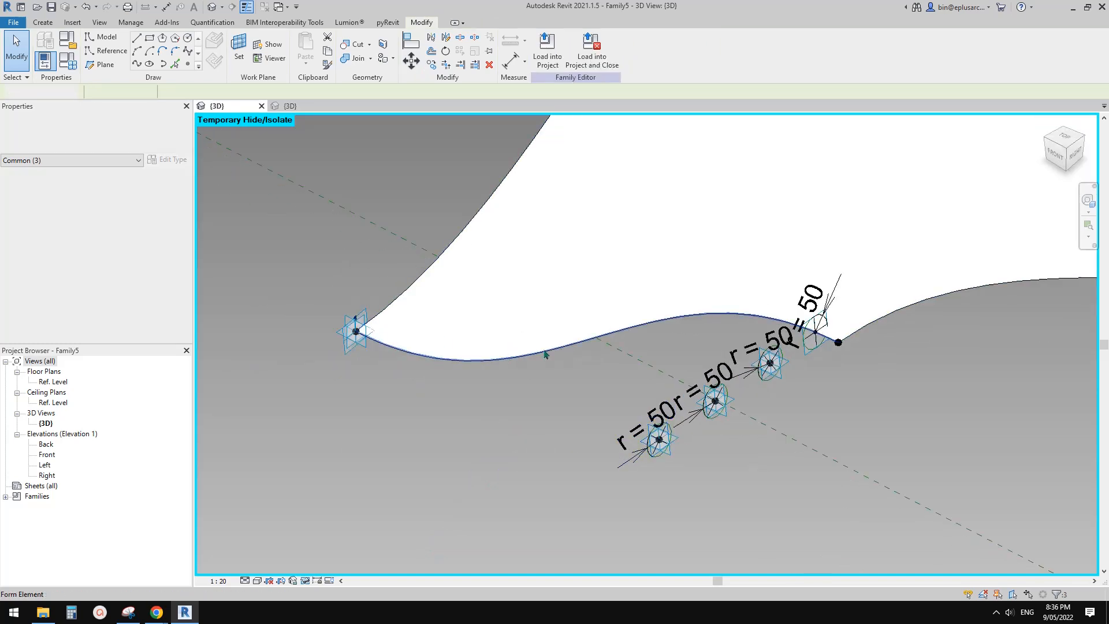
Step: Examine the panel's four curved edges and the row of copied circles beside the short curved edge
{"action": "scroll", "coordinate": [469, 345], "scroll_direction": "down", "scroll_amount": 2}
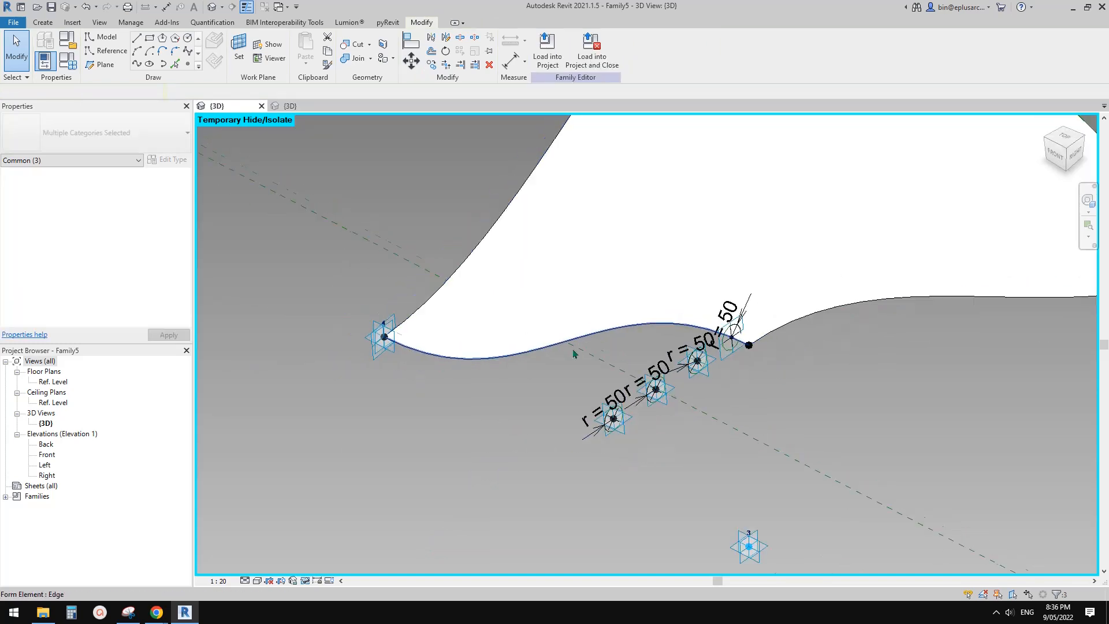
{"action": "middle_click_drag", "start_coordinate": [469, 345], "coordinate": [411, 365]}
{"action": "key", "text": "Escape"}
{"action": "middle_click_drag", "start_coordinate": [510, 366], "coordinate": [408, 403]}
{"action": "scroll", "coordinate": [466, 379], "scroll_direction": "down", "scroll_amount": 1}
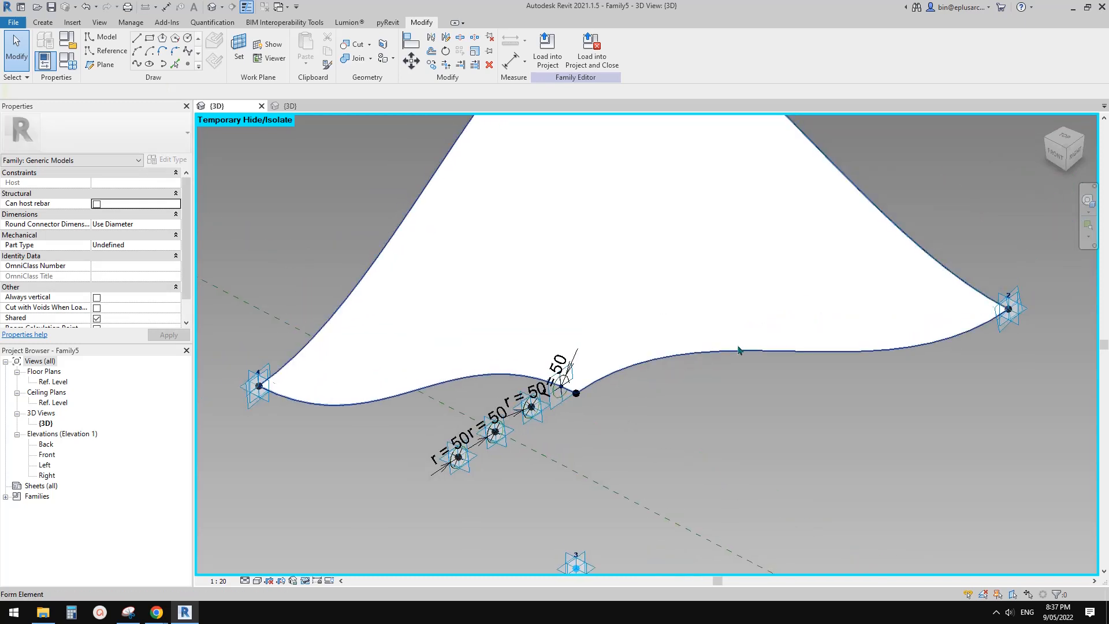
{"action": "middle_click_drag", "start_coordinate": [791, 357], "coordinate": [835, 176], "text": "shift"}
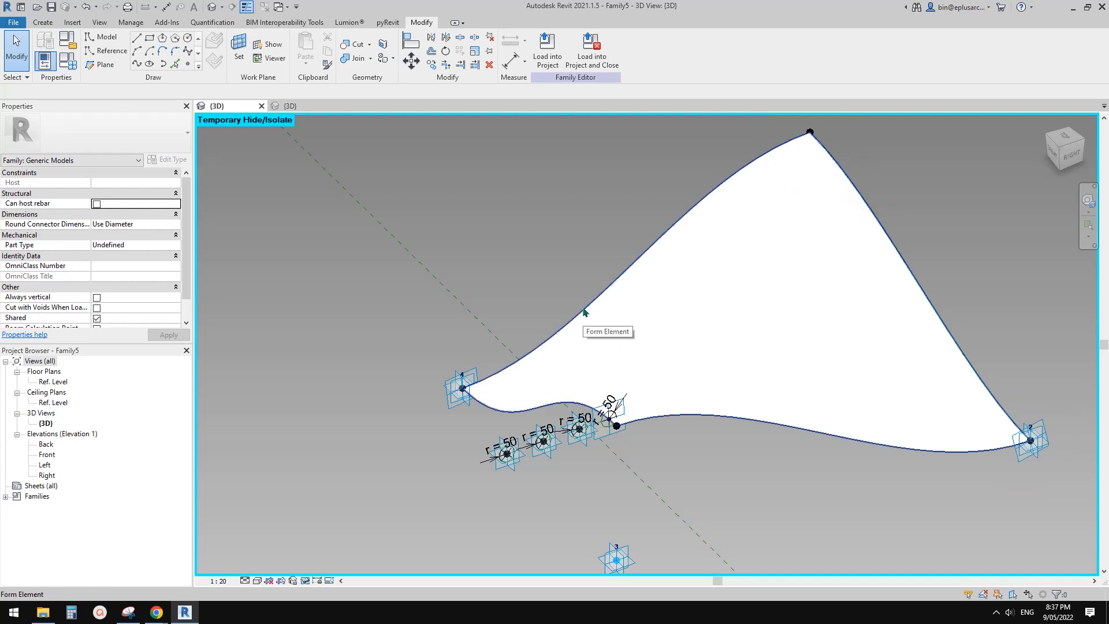
{"action": "middle_click_drag", "start_coordinate": [753, 366], "coordinate": [716, 322], "text": "shift"}
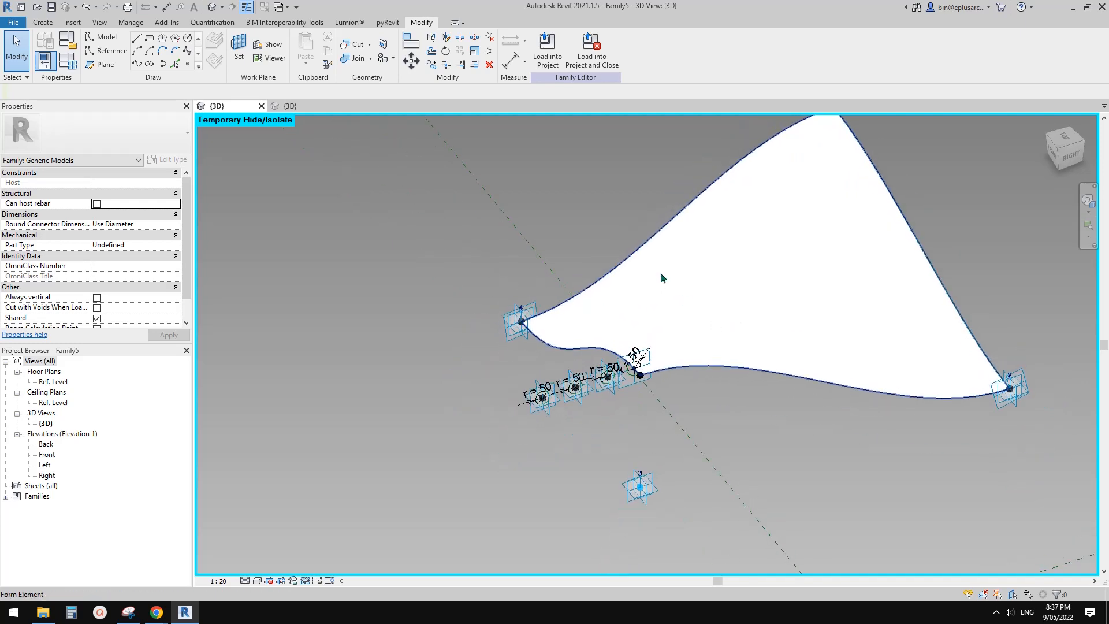
{"action": "scroll", "coordinate": [647, 282], "scroll_direction": "up", "scroll_amount": 5}
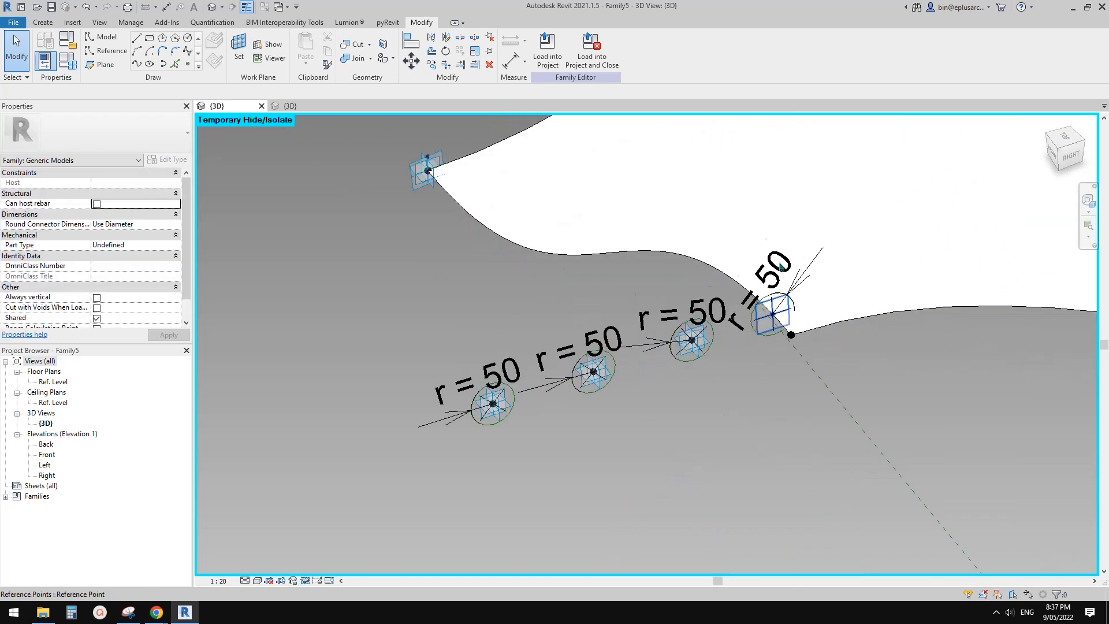
{"action": "scroll", "coordinate": [624, 294], "scroll_direction": "down", "scroll_amount": 2}
{"action": "middle_click_drag", "start_coordinate": [633, 291], "coordinate": [604, 310]}
{"action": "middle_click_drag", "start_coordinate": [546, 208], "coordinate": [463, 260]}
{"action": "middle_click_drag", "start_coordinate": [665, 265], "coordinate": [701, 254]}
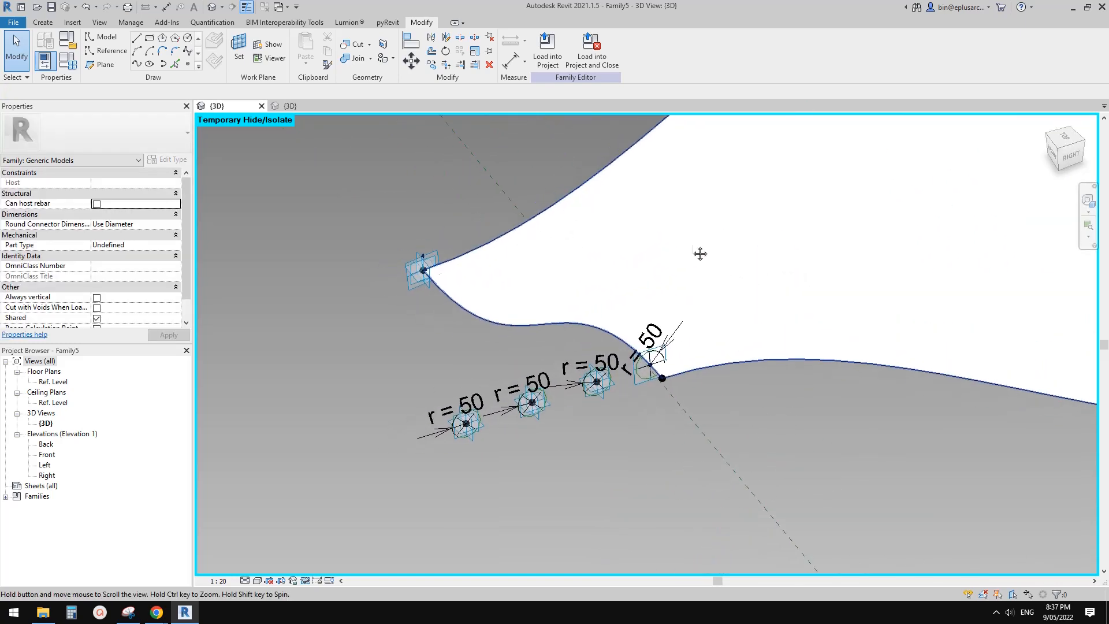
{"action": "scroll", "coordinate": [557, 373], "scroll_direction": "up", "scroll_amount": 2}
{"action": "middle_click_drag", "start_coordinate": [558, 372], "coordinate": [617, 364]}
{"action": "middle_click_drag", "start_coordinate": [589, 398], "coordinate": [670, 403]}
{"action": "scroll", "coordinate": [650, 396], "scroll_direction": "up", "scroll_amount": 3}
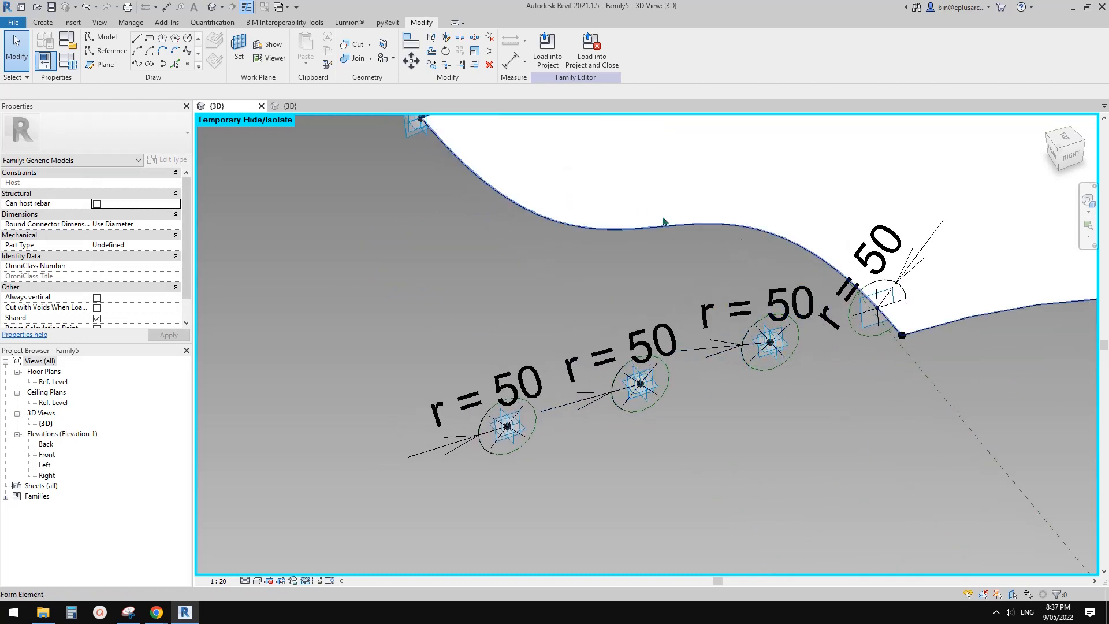
{"action": "middle_click_drag", "start_coordinate": [646, 253], "coordinate": [646, 252]}
{"action": "middle_click_drag", "start_coordinate": [774, 348], "coordinate": [670, 388]}
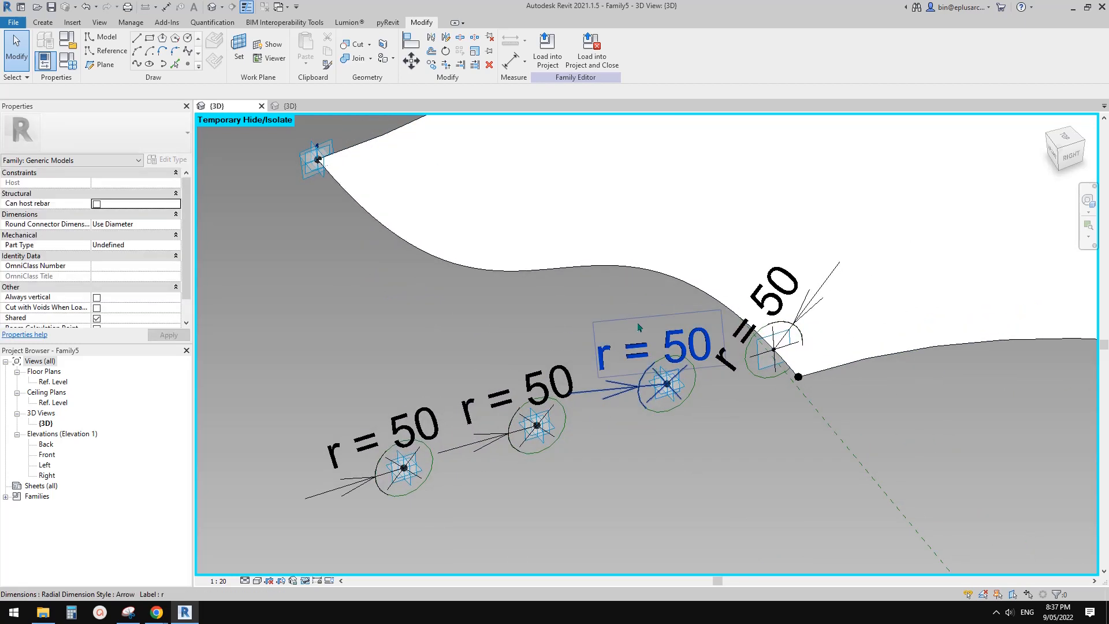
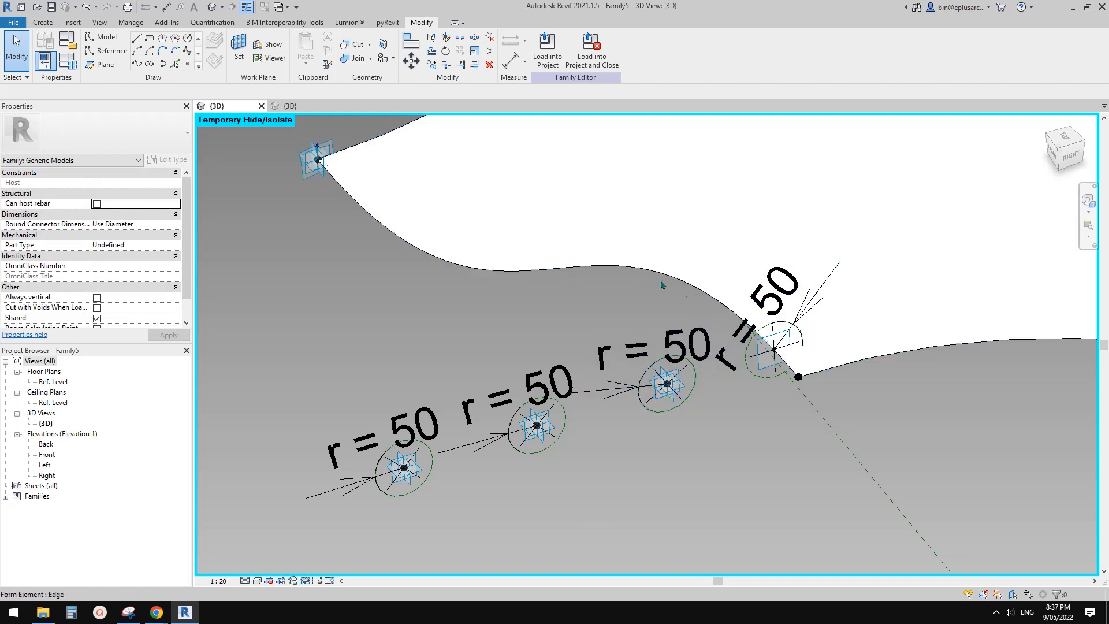
Step: Move the copied reference point nearest the original toward the form and rehost it on the middle of the short curved edge
{"action": "left_click_drag", "start_coordinate": [672, 394], "coordinate": [630, 341]}
{"action": "middle_click_drag", "start_coordinate": [630, 341], "coordinate": [649, 346]}
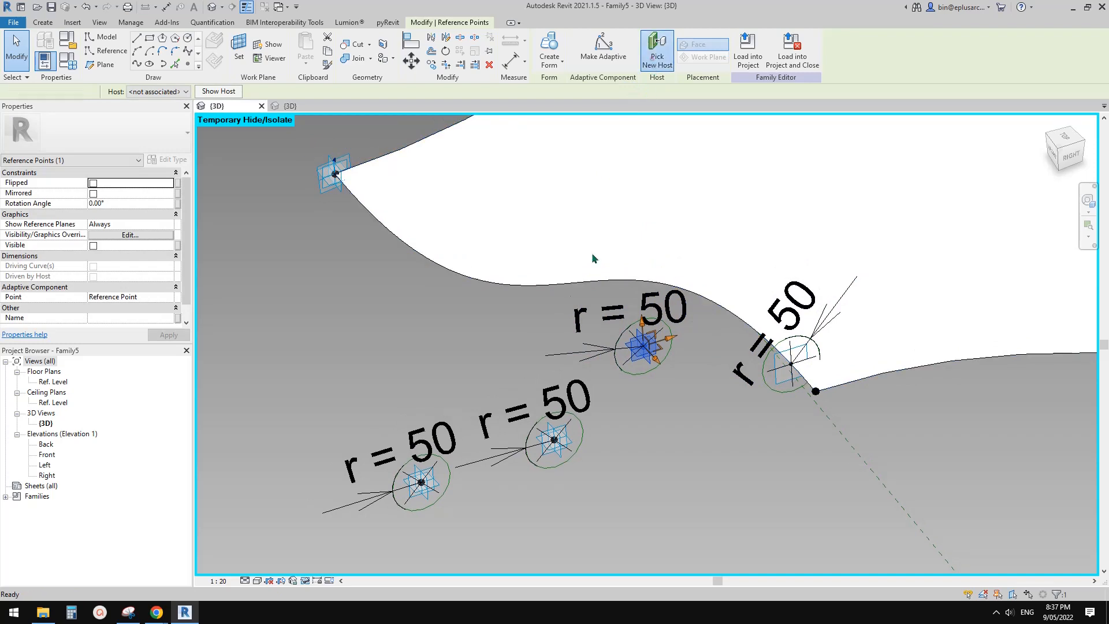
{"action": "left_click", "coordinate": [657, 51]}
{"action": "left_click", "coordinate": [533, 285]}
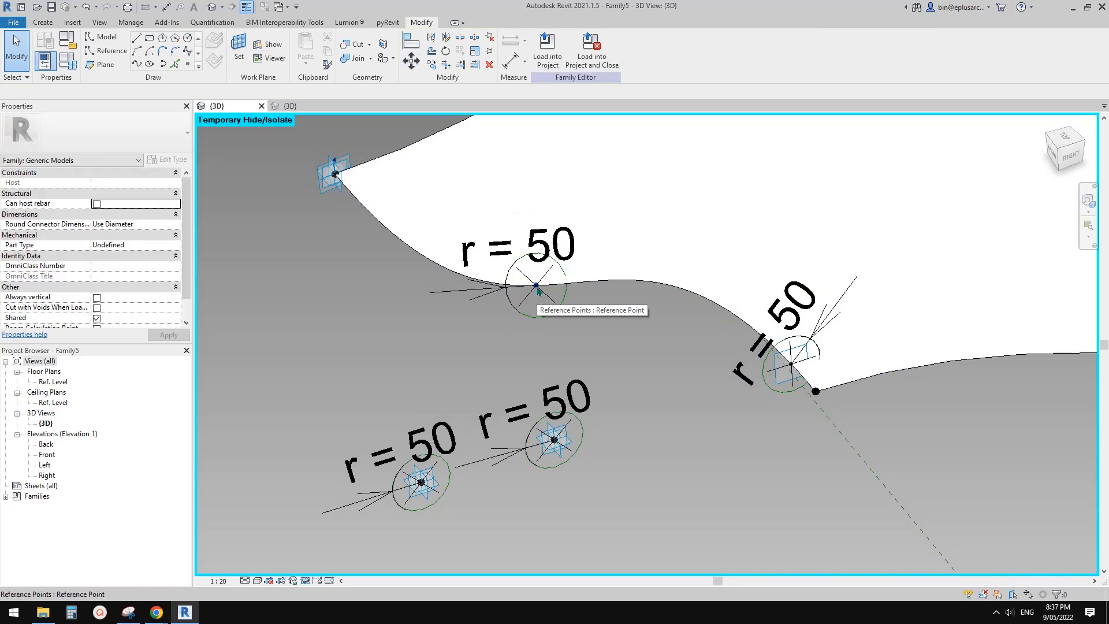
Step: Create a tube form from the two circles hosted on the short curved edge, using that form edge as the sweep path
{"action": "left_click", "coordinate": [564, 274]}
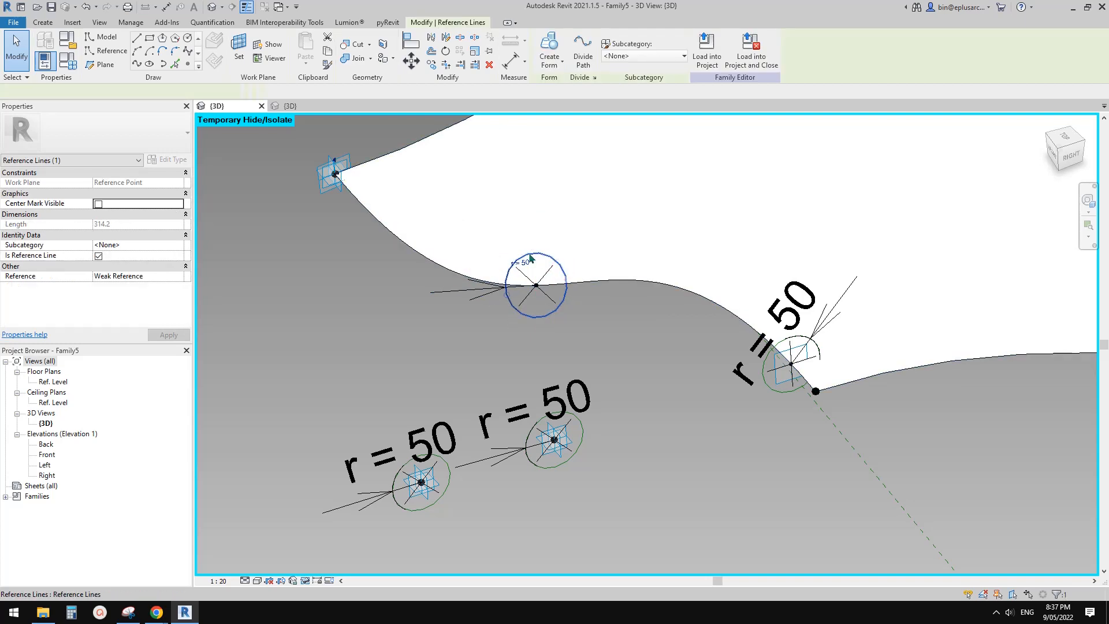
{"action": "left_click", "coordinate": [786, 343], "text": "ctrl"}
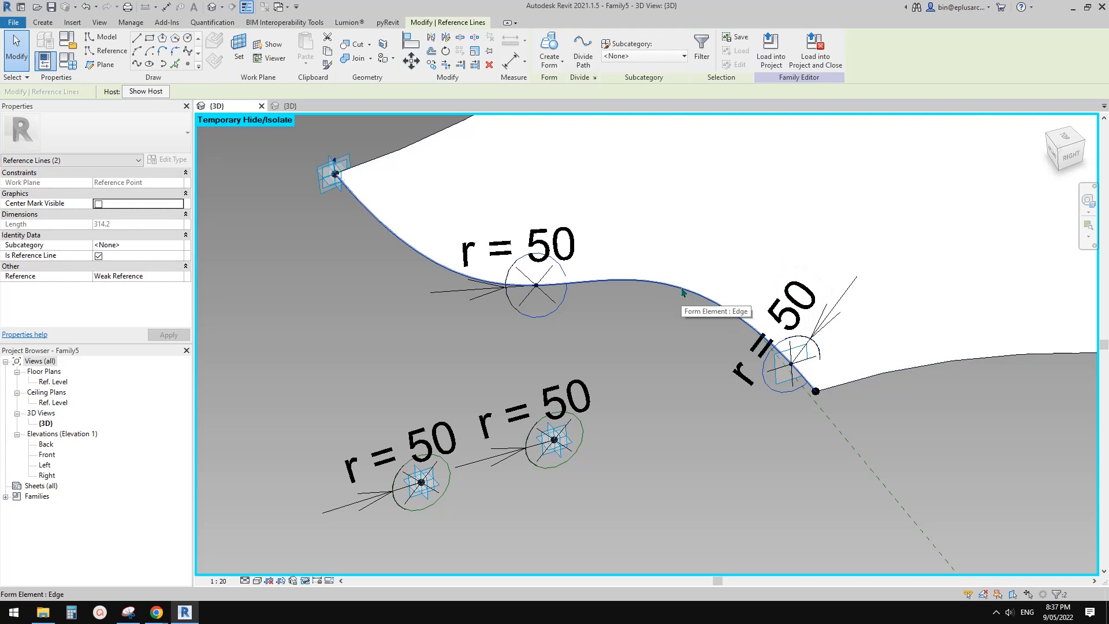
{"action": "key", "text": "Tab"}
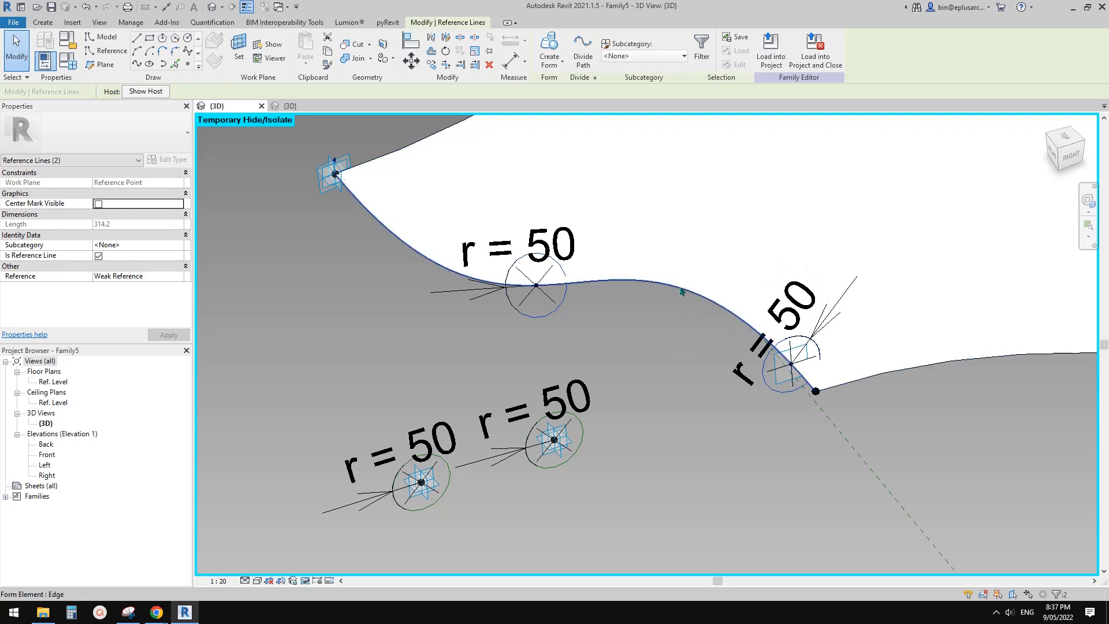
{"action": "left_click", "coordinate": [680, 290], "text": "ctrl"}
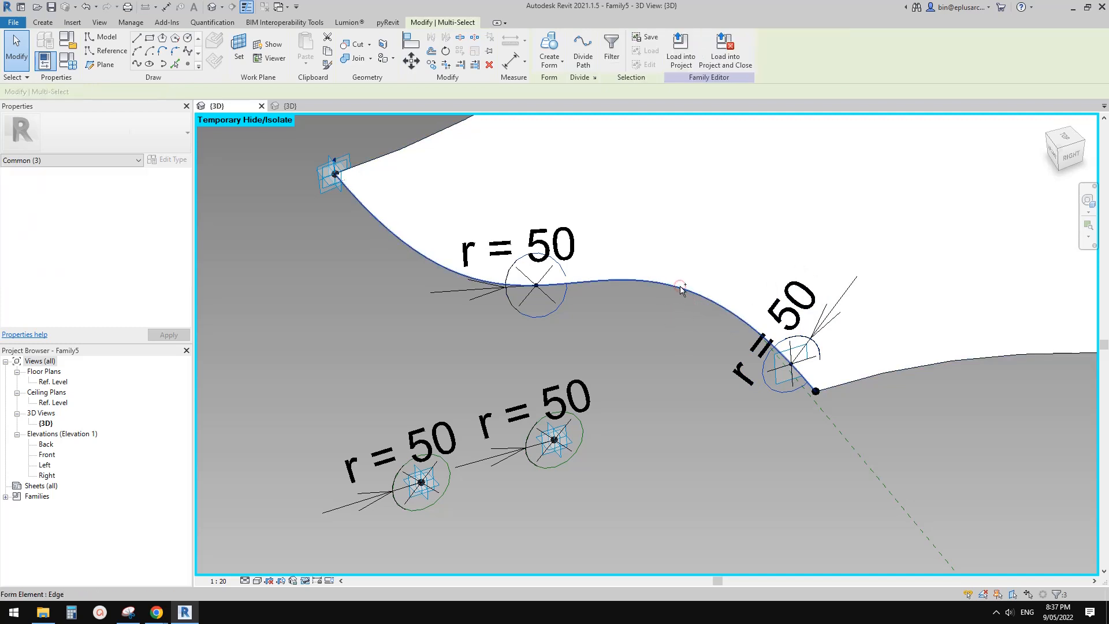
{"action": "left_click", "coordinate": [559, 51]}
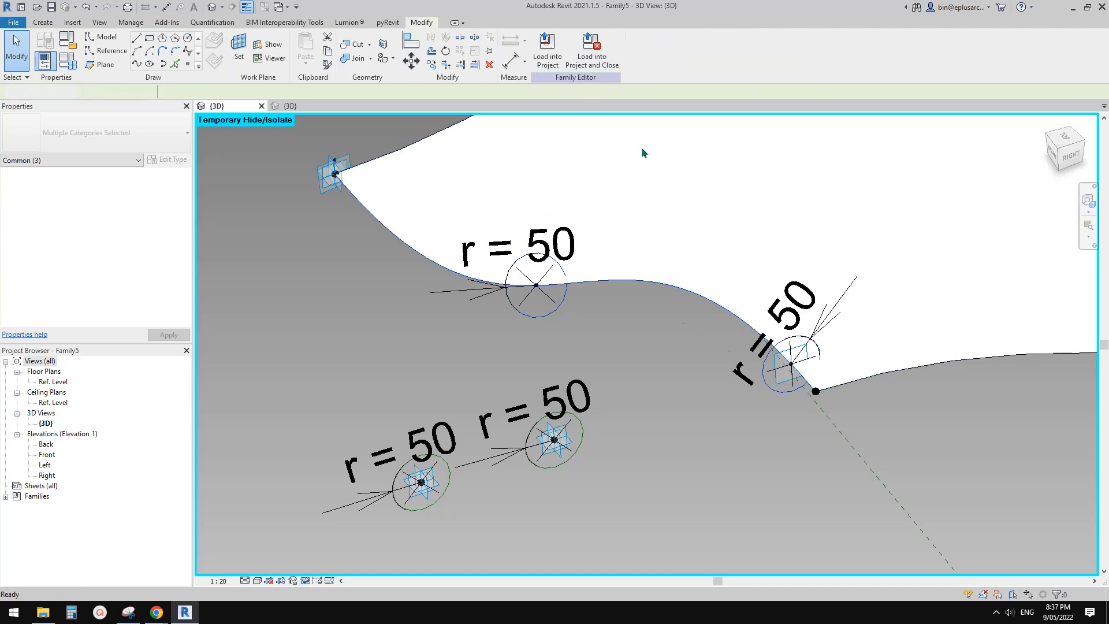
{"action": "scroll", "coordinate": [641, 346], "scroll_direction": "down", "scroll_amount": 1}
{"action": "middle_click_drag", "start_coordinate": [671, 366], "coordinate": [721, 341], "text": "shift"}
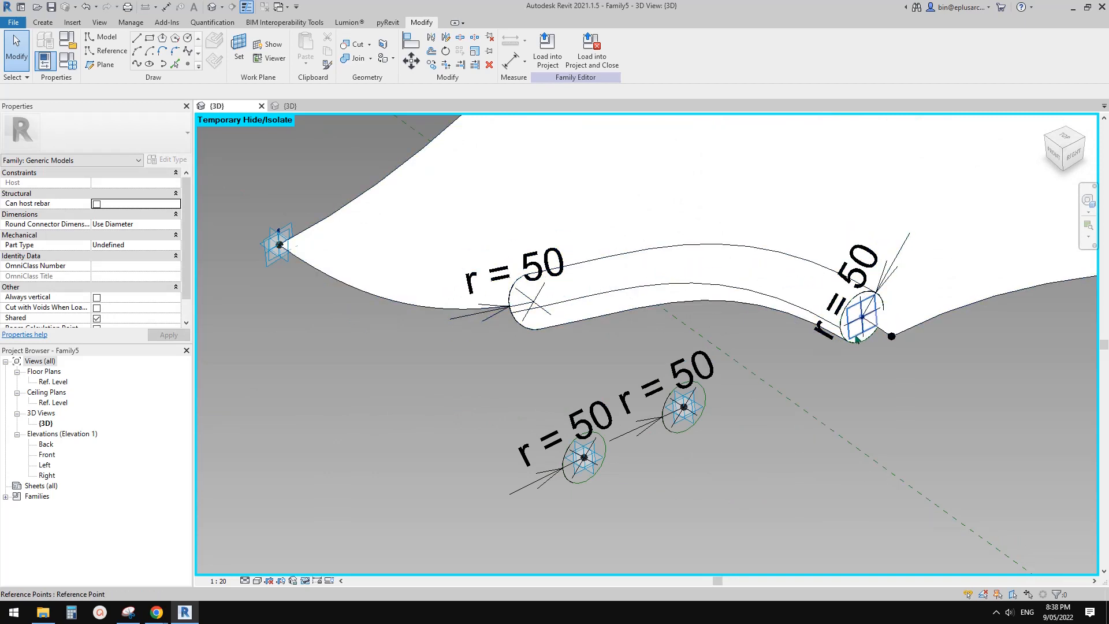
Step: Slide the reference point of the tube's circle near the corner onto that end of the short curved edge
{"action": "left_click_drag", "start_coordinate": [858, 339], "coordinate": [893, 341]}
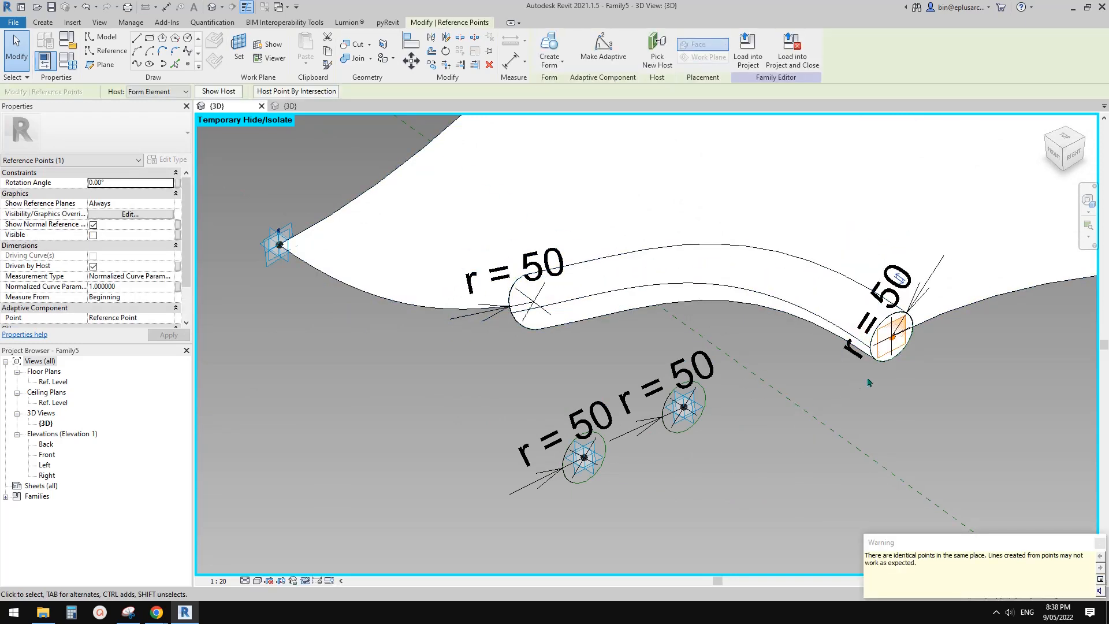
{"action": "middle_click_drag", "start_coordinate": [645, 418], "coordinate": [830, 431]}
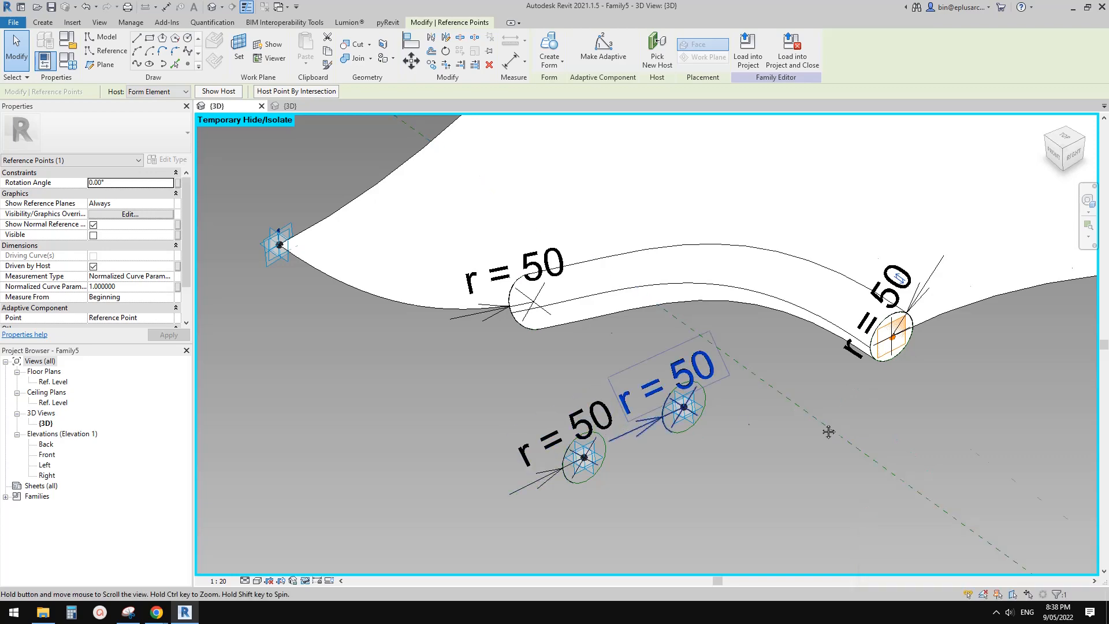
{"action": "left_click", "coordinate": [694, 364]}
Step: Set the normalized curve parameter of the reference point in the middle of the short curved edge to 0
{"action": "mouse_move", "coordinate": [691, 379]}
{"action": "middle_mouse_down", "text": "shift"}
{"action": "mouse_move", "coordinate": [823, 303]}
{"action": "mouse_move", "coordinate": [740, 327]}
{"action": "mouse_move", "coordinate": [761, 280]}
{"action": "mouse_move", "coordinate": [697, 372]}
{"action": "middle_mouse_up", "text": "shift"}
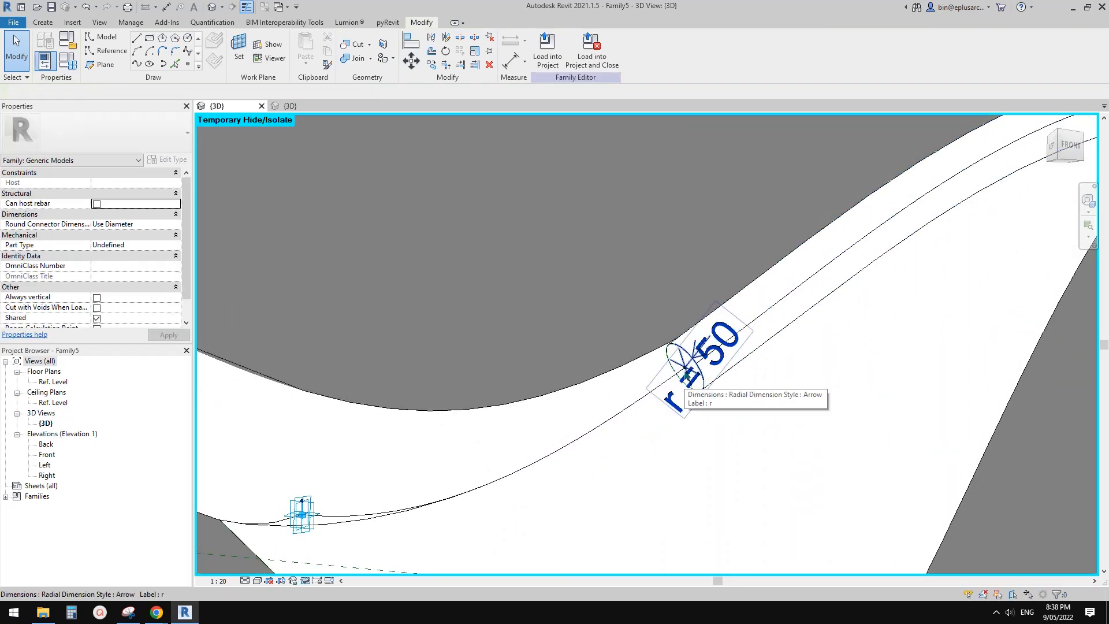
{"action": "left_click", "coordinate": [686, 370]}
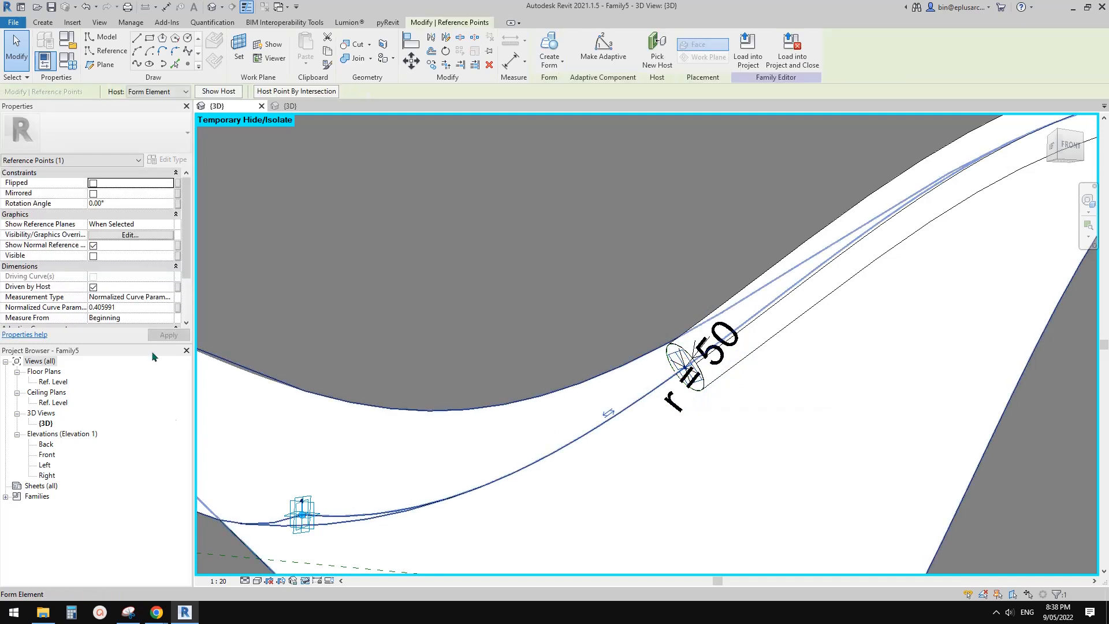
{"action": "left_click", "coordinate": [130, 307]}
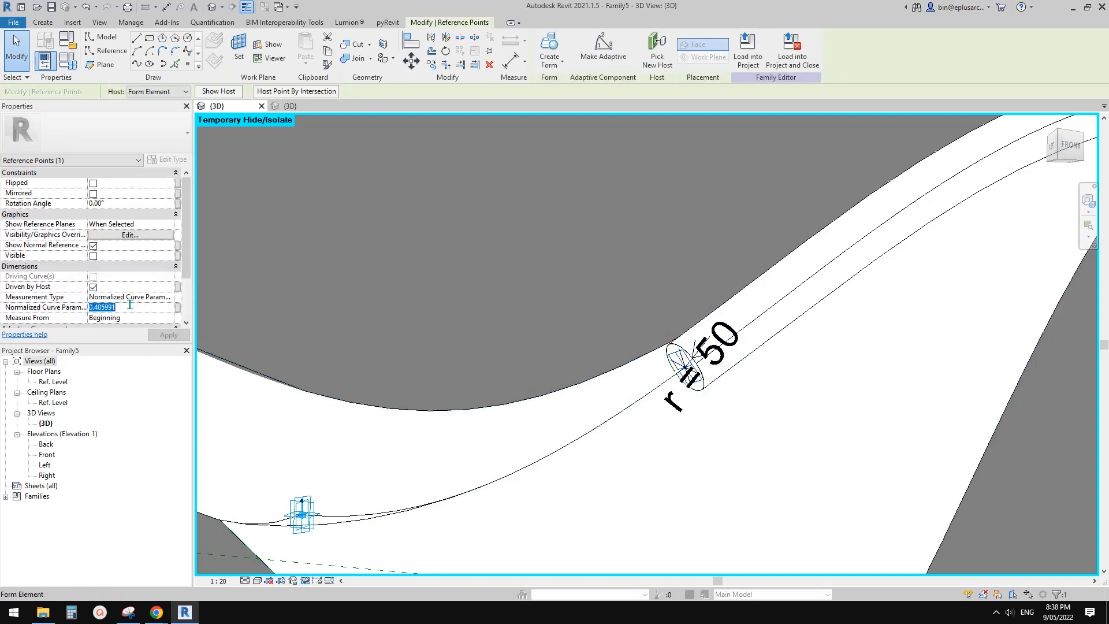
{"action": "left_click", "coordinate": [600, 345]}
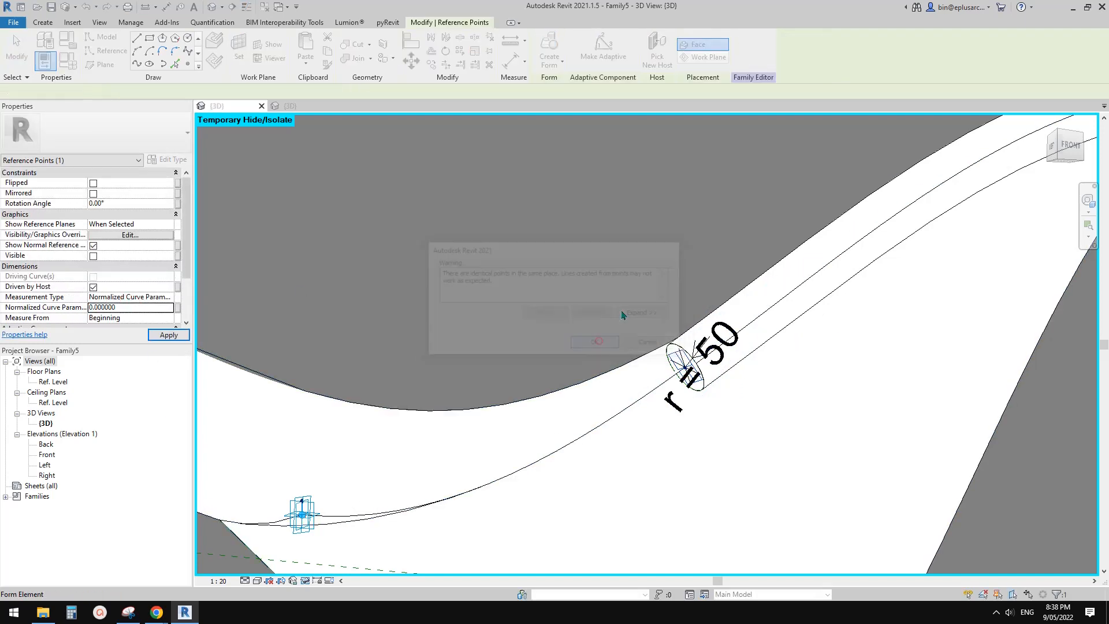
{"action": "scroll", "coordinate": [647, 324], "scroll_direction": "down", "scroll_amount": 5}
{"action": "middle_click_drag", "start_coordinate": [656, 358], "coordinate": [549, 439], "text": "shift"}
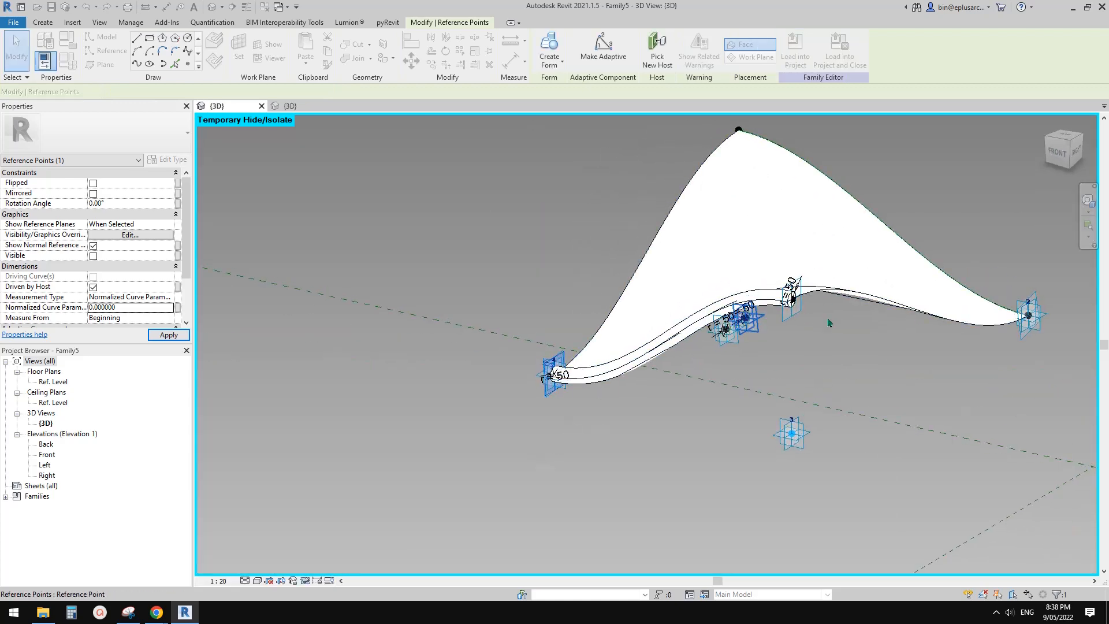
{"action": "middle_click_drag", "start_coordinate": [829, 322], "coordinate": [626, 418], "text": "shift"}
{"action": "scroll", "coordinate": [564, 386], "scroll_direction": "up", "scroll_amount": 2}
{"action": "middle_click_drag", "start_coordinate": [564, 386], "coordinate": [613, 286]}
{"action": "scroll", "coordinate": [513, 440], "scroll_direction": "up", "scroll_amount": 1}
{"action": "key", "text": "Escape"}
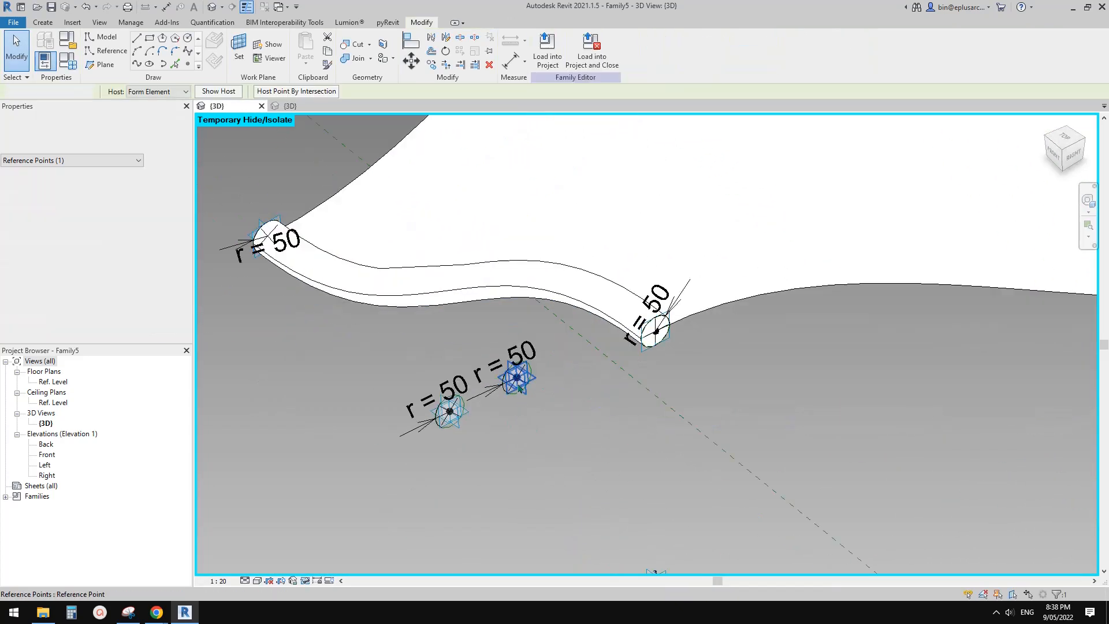
Step: Rehost the nearer of the two remaining copied reference points on the adjacent long curved edge, a short distance from the corner
{"action": "left_click", "coordinate": [518, 380]}
{"action": "key", "text": "Escape"}
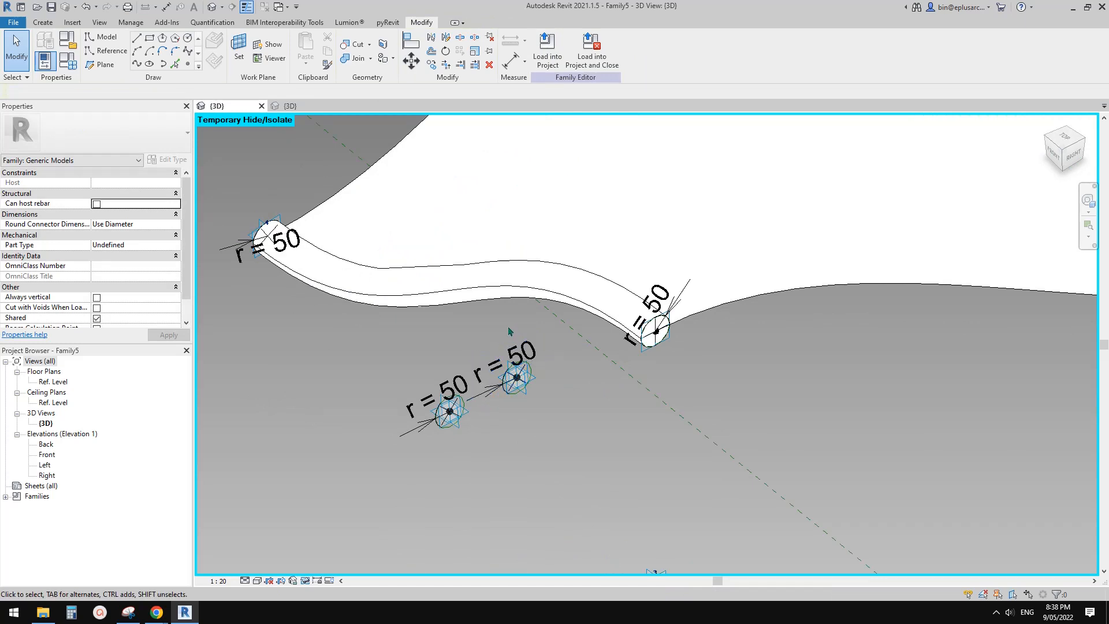
{"action": "left_click", "coordinate": [519, 379]}
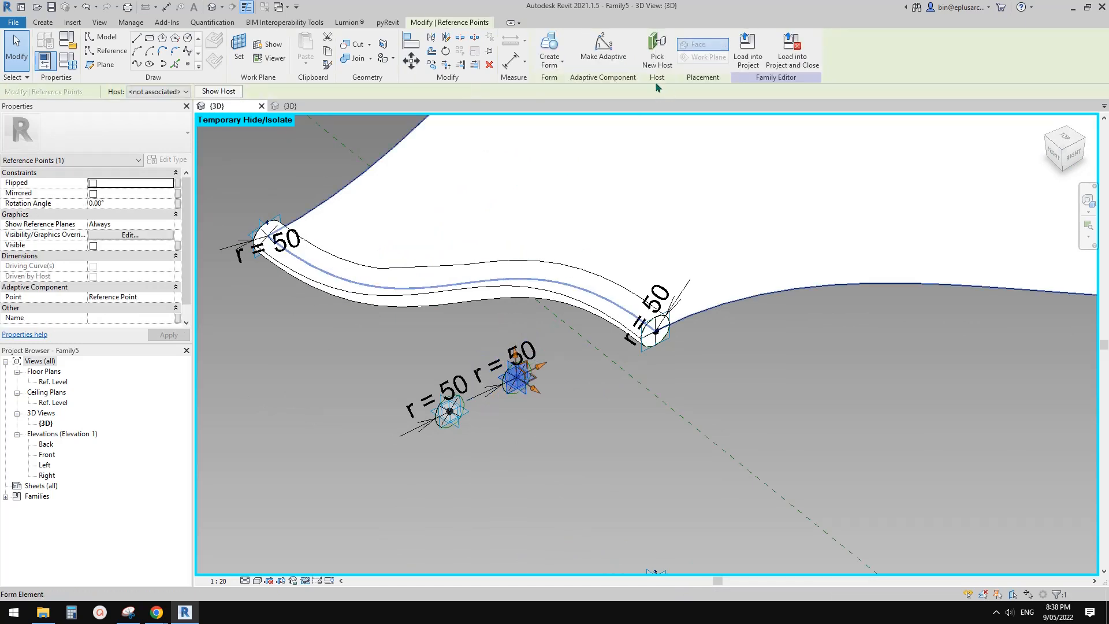
{"action": "left_click", "coordinate": [657, 58]}
{"action": "left_click", "coordinate": [809, 287]}
{"action": "left_click", "coordinate": [809, 287]}
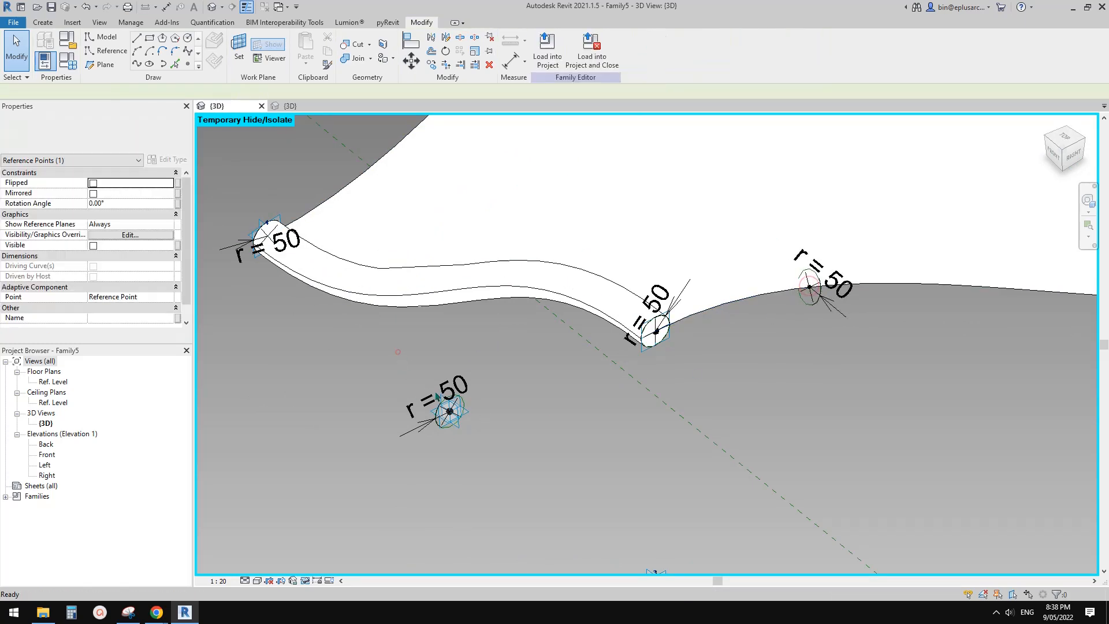
Step: Rehost the last copied reference point on the same long curved edge, farther from the corner than the other circle
{"action": "left_click", "coordinate": [398, 352]}
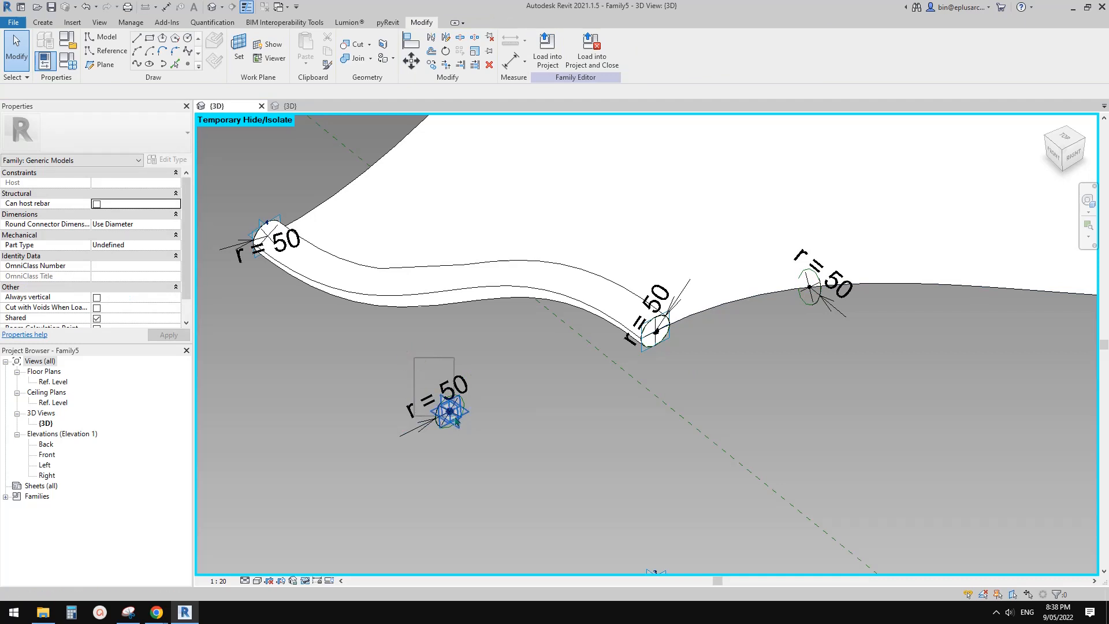
{"action": "left_click", "coordinate": [453, 417]}
{"action": "left_click", "coordinate": [658, 58]}
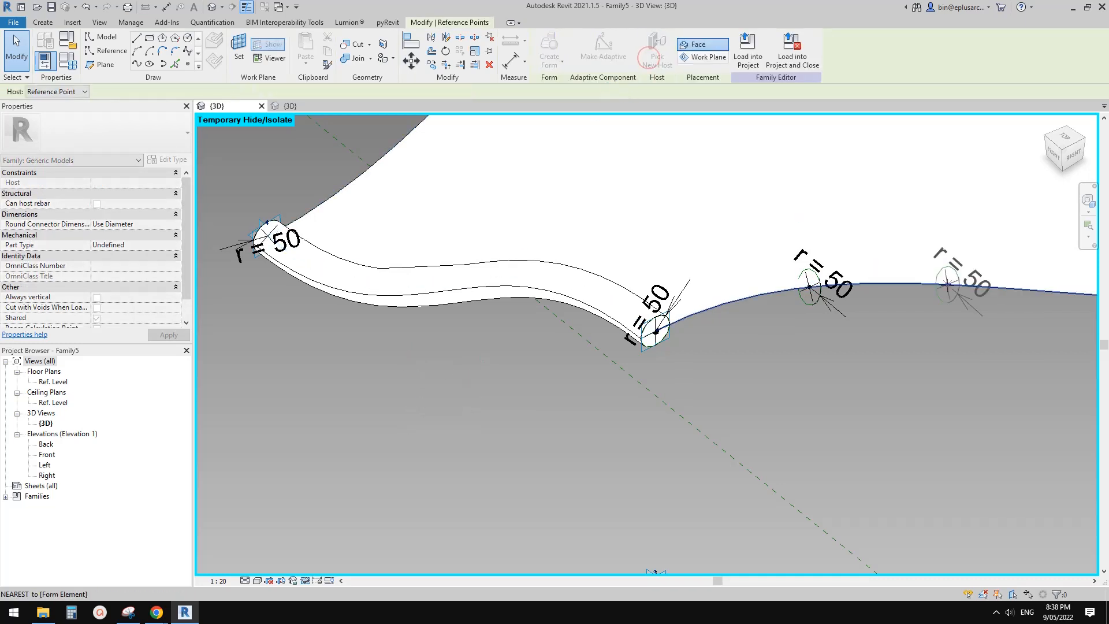
{"action": "left_click", "coordinate": [947, 284]}
{"action": "middle_click_drag", "start_coordinate": [947, 284], "coordinate": [798, 326]}
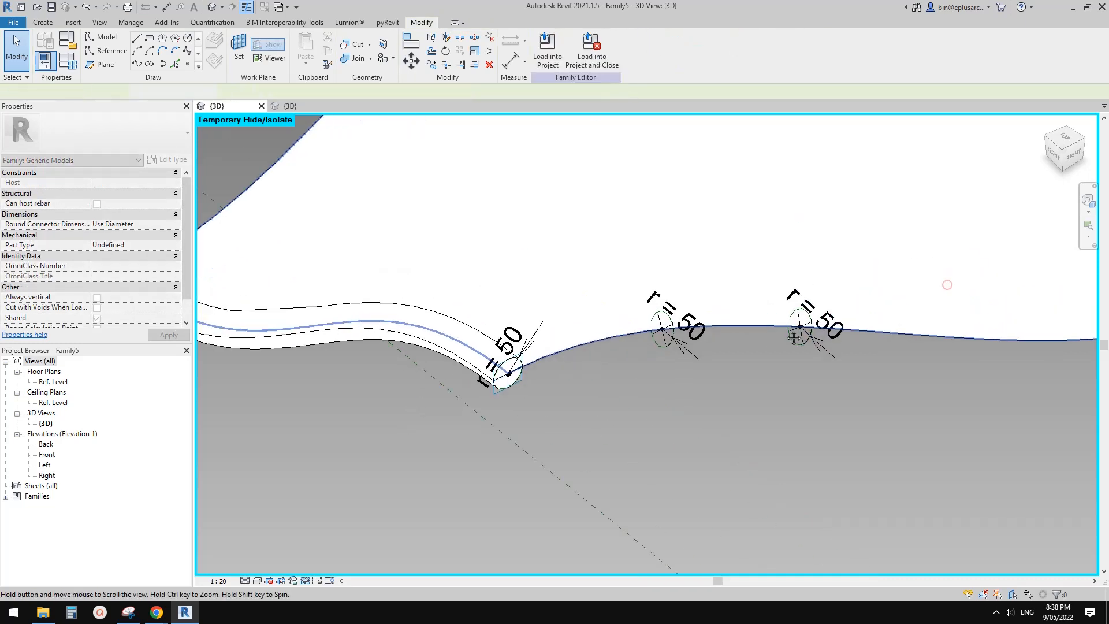
Step: Create a tube form from the two circles on the long curved edge and the edge itself
{"action": "left_click", "coordinate": [758, 327]}
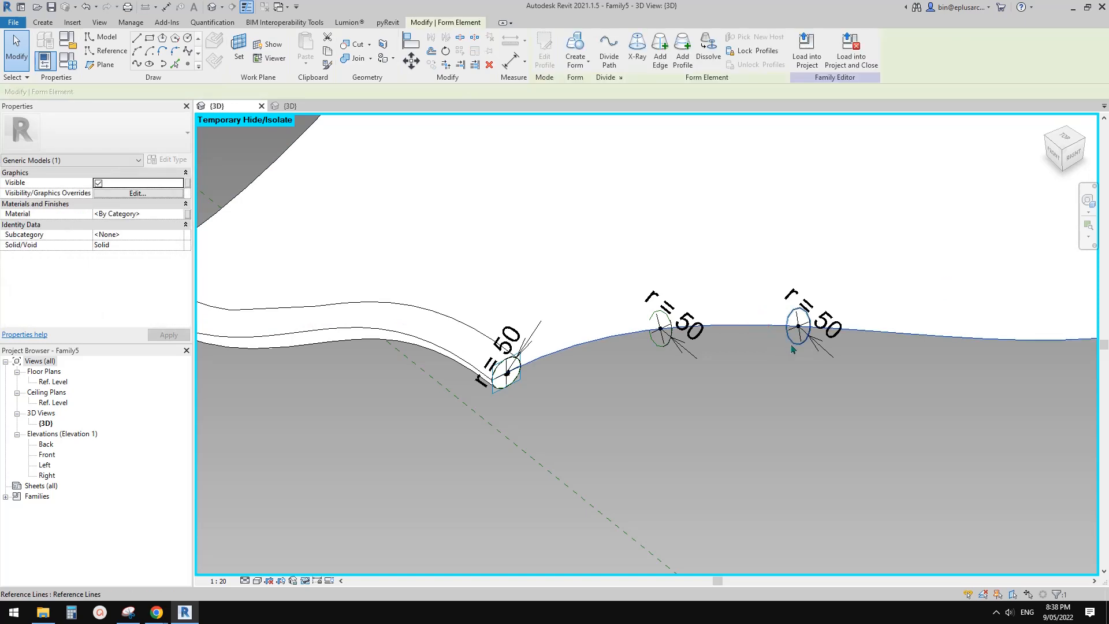
{"action": "left_click", "coordinate": [661, 346], "text": "ctrl"}
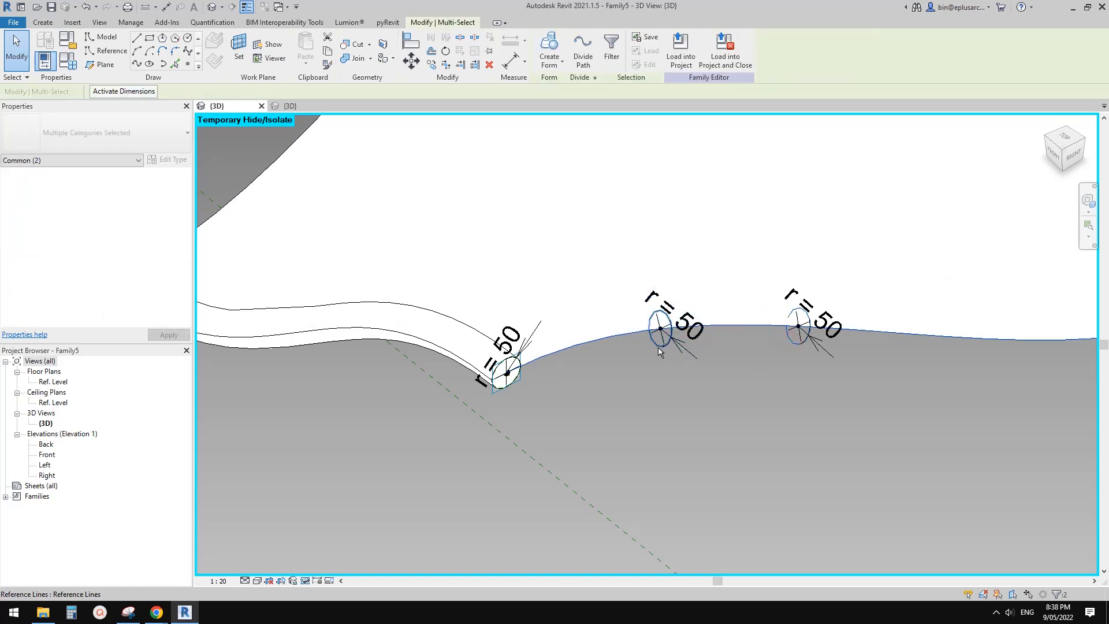
{"action": "left_click", "coordinate": [549, 46]}
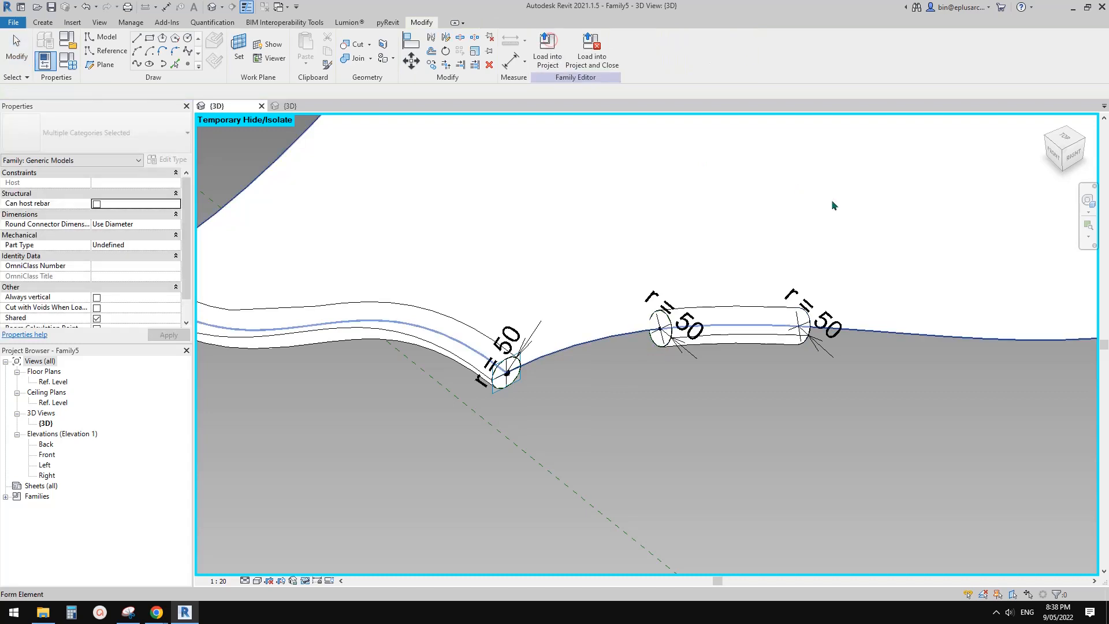
Step: Set the normalized curve parameter of the long-edge tube's reference point nearest the corner to 0
{"action": "left_click", "coordinate": [660, 328]}
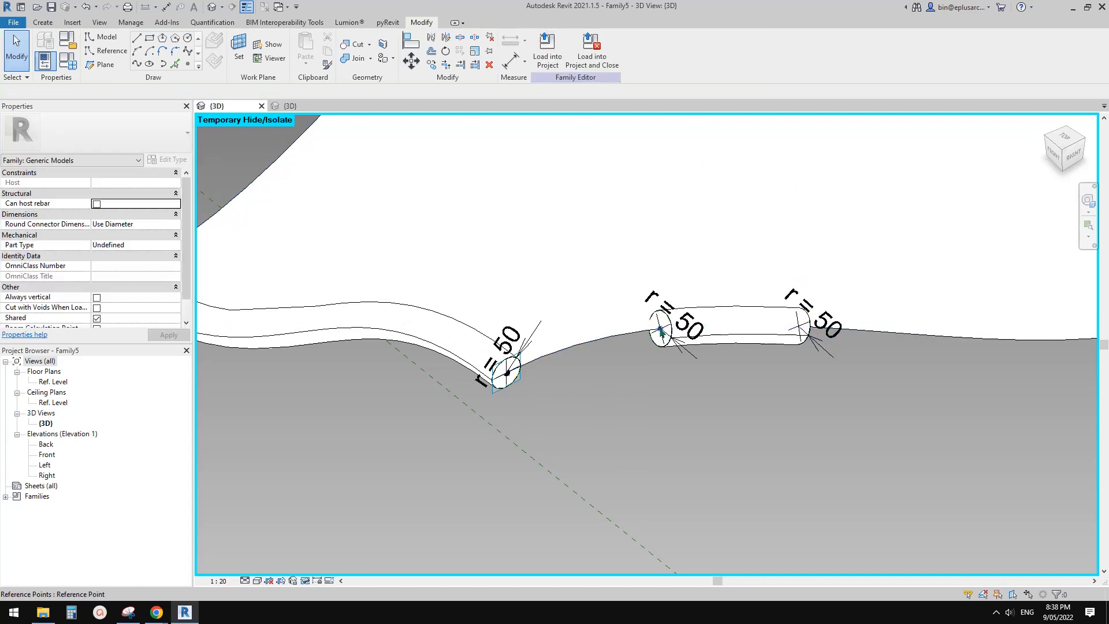
{"action": "left_click_drag", "start_coordinate": [453, 413], "coordinate": [507, 379]}
{"action": "middle_click_drag", "start_coordinate": [913, 370], "coordinate": [801, 259], "text": "shift"}
{"action": "scroll", "coordinate": [856, 480], "scroll_direction": "up", "scroll_amount": 2}
{"action": "middle_click_drag", "start_coordinate": [856, 480], "coordinate": [792, 393], "text": "shift"}
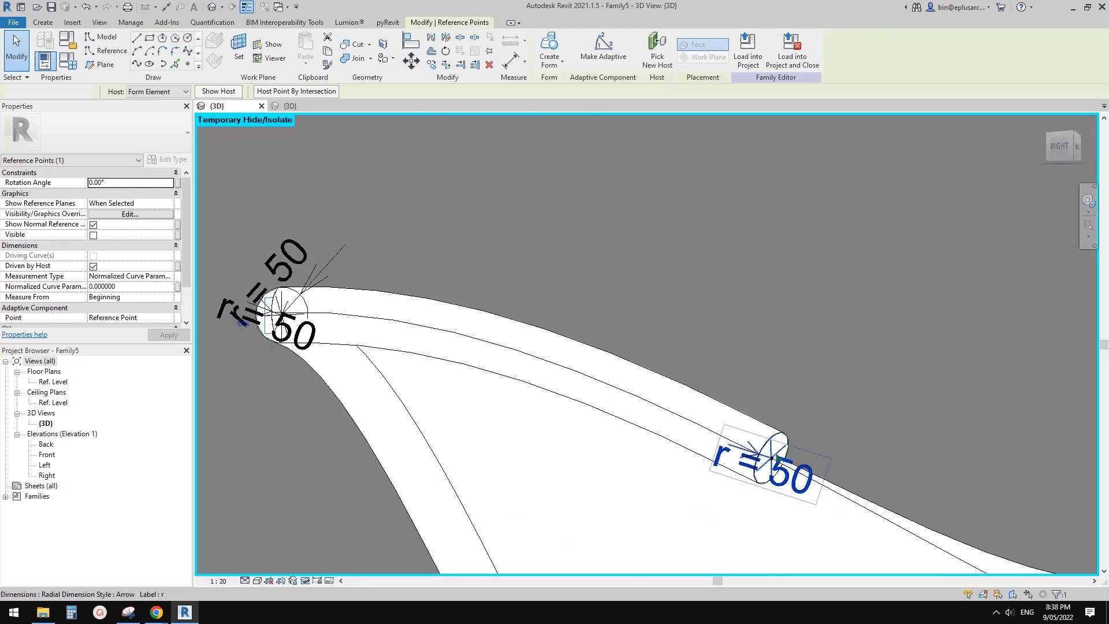
Step: Set the normalized curve parameter of the long-edge tube's other reference point to 1
{"action": "key", "text": "Escape"}
{"action": "left_click", "coordinate": [773, 460]}
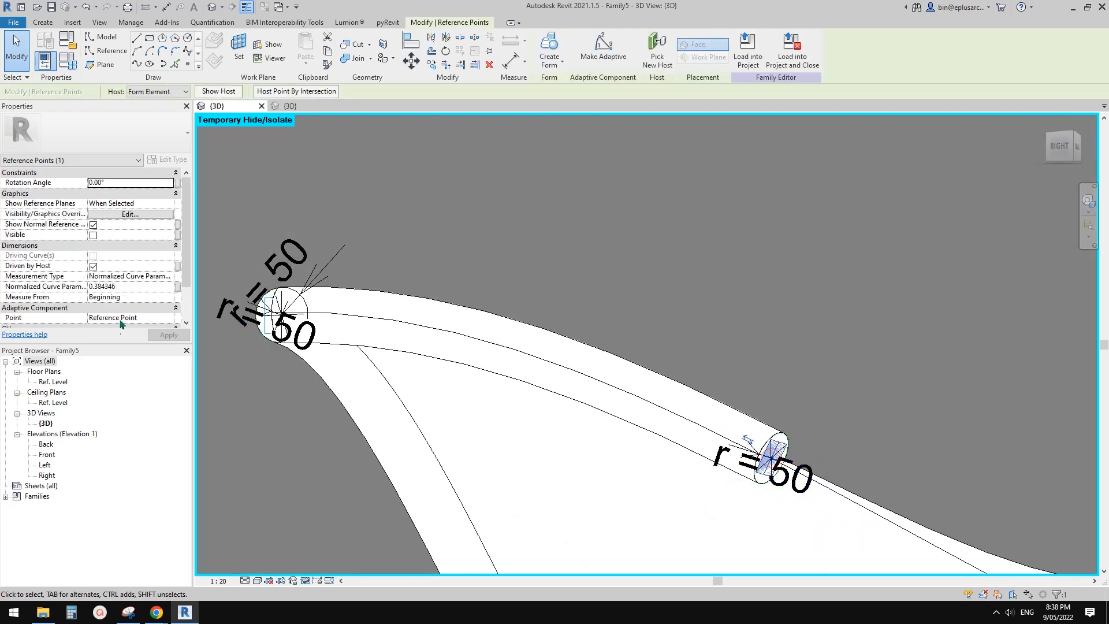
{"action": "double_click", "coordinate": [127, 288]}
{"action": "type", "text": "1"}
{"action": "key", "text": "Return"}
{"action": "scroll", "coordinate": [672, 314], "scroll_direction": "down", "scroll_amount": 4}
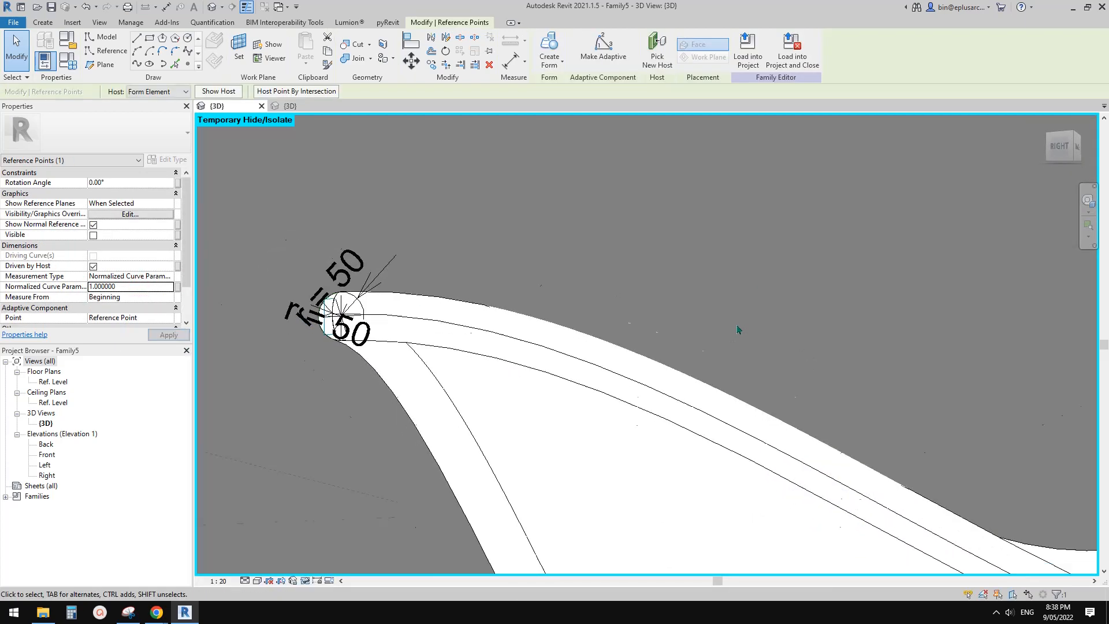
{"action": "middle_click_drag", "start_coordinate": [672, 315], "coordinate": [780, 396], "text": "shift"}
{"action": "scroll", "coordinate": [978, 361], "scroll_direction": "down", "scroll_amount": 1}
{"action": "middle_click_drag", "start_coordinate": [880, 408], "coordinate": [837, 395], "text": "shift"}
{"action": "left_click", "coordinate": [816, 436]}
Step: Load the updated panel family into Family6, replacing its existing version
{"action": "scroll", "coordinate": [816, 436], "scroll_direction": "up", "scroll_amount": 1}
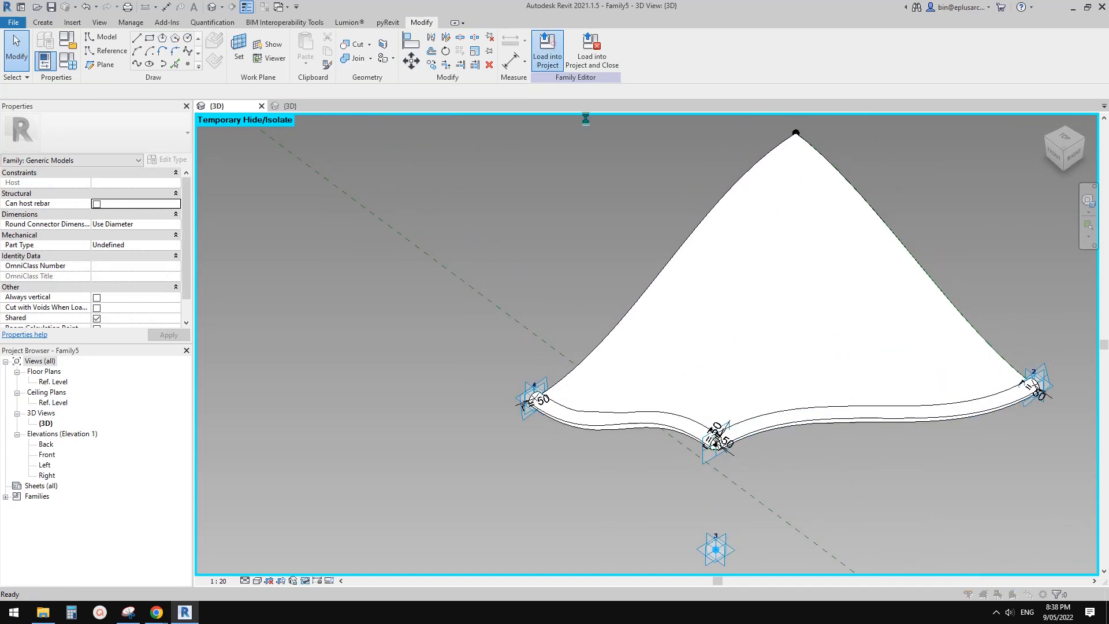
{"action": "left_click", "coordinate": [548, 51]}
{"action": "left_click", "coordinate": [558, 272]}
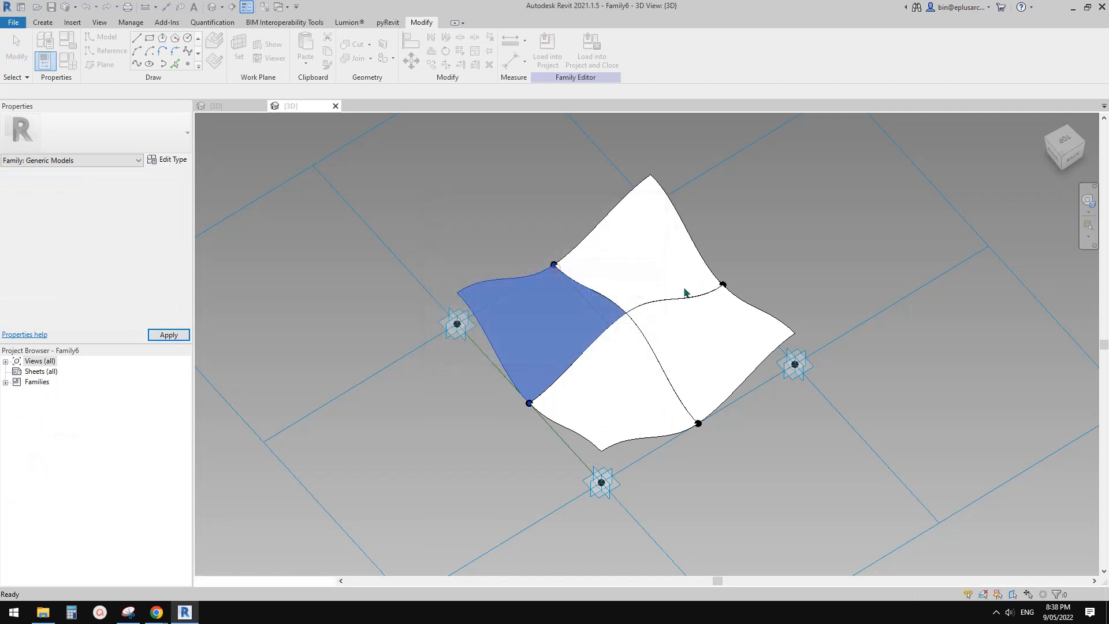
Step: Examine the tubes along the shared edges of the four placed panels and check which edges each panel's tubes cover
{"action": "middle_click_drag", "start_coordinate": [729, 299], "coordinate": [750, 310], "text": "shift"}
{"action": "left_click", "coordinate": [750, 310]}
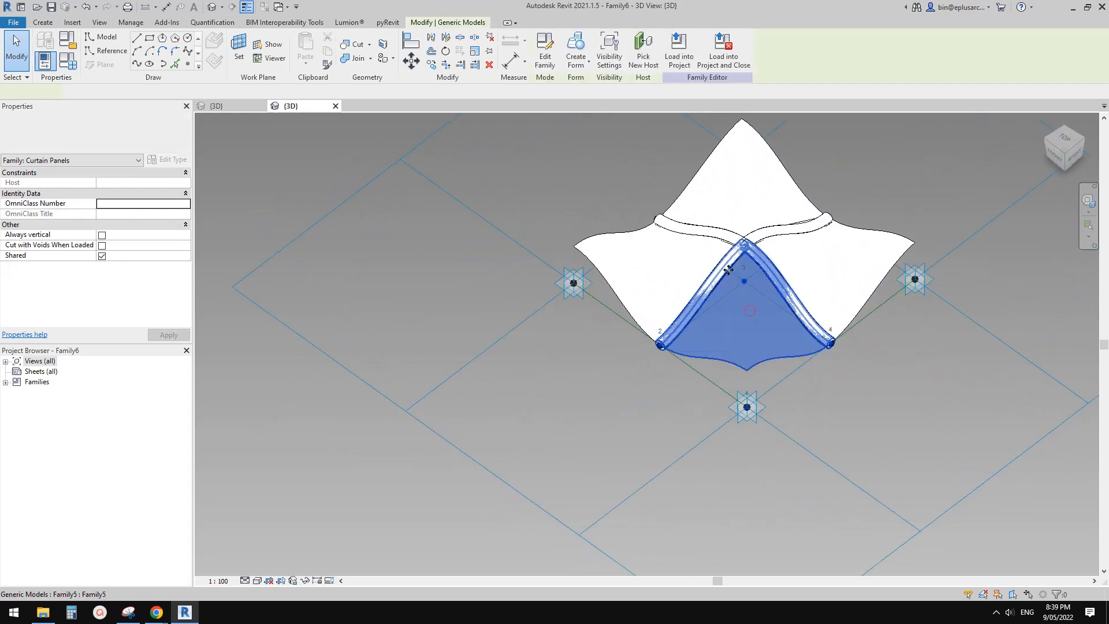
{"action": "middle_click_drag", "start_coordinate": [693, 276], "coordinate": [730, 317], "text": "shift"}
{"action": "key", "text": "Escape"}
{"action": "left_click", "coordinate": [721, 315]}
{"action": "scroll", "coordinate": [722, 315], "scroll_direction": "up", "scroll_amount": 2}
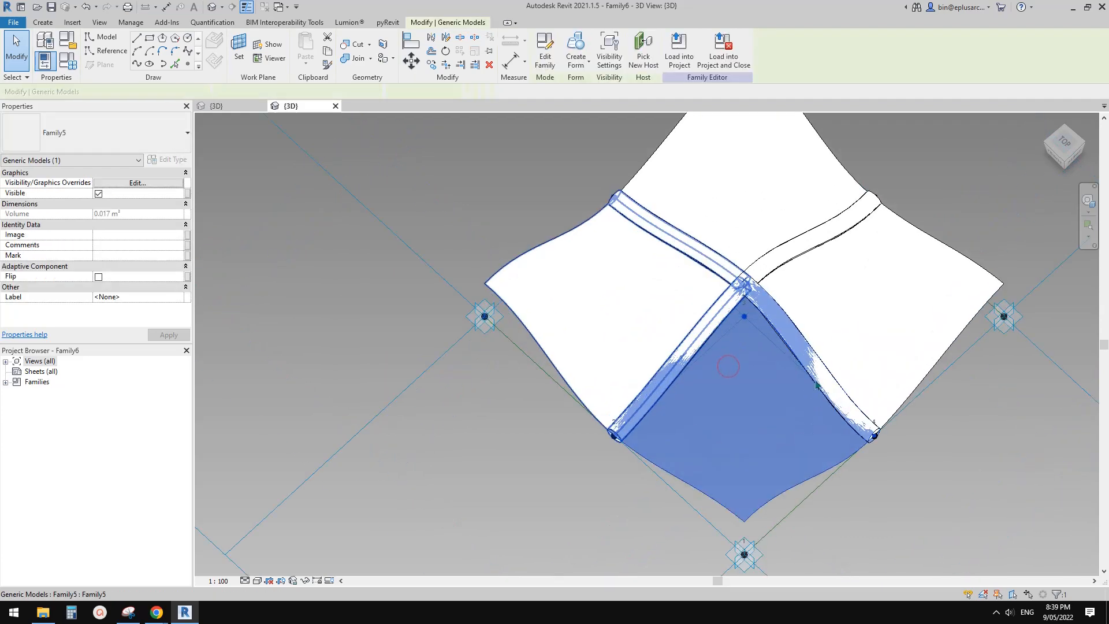
{"action": "scroll", "coordinate": [787, 363], "scroll_direction": "down", "scroll_amount": 2}
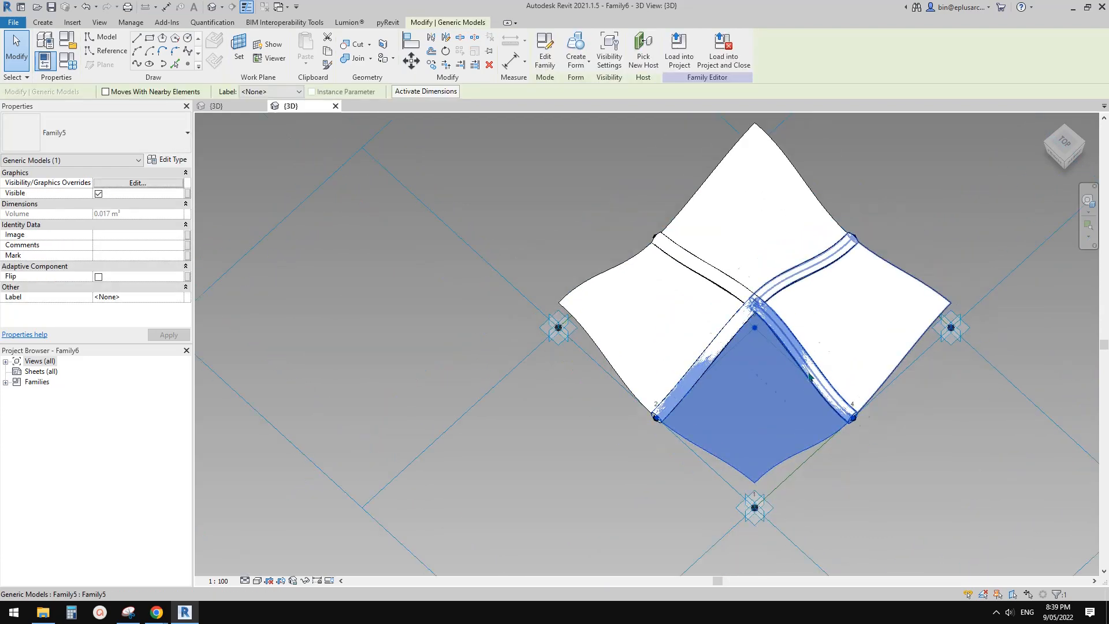
{"action": "middle_click_drag", "start_coordinate": [787, 362], "coordinate": [728, 300], "text": "shift"}
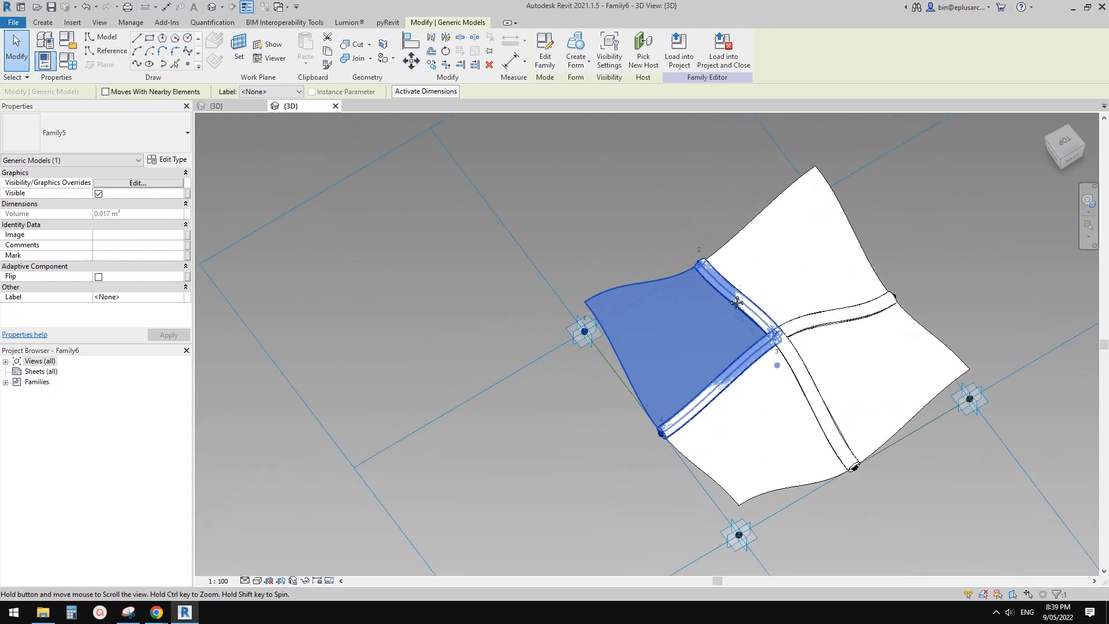
{"action": "scroll", "coordinate": [617, 334], "scroll_direction": "up", "scroll_amount": 1}
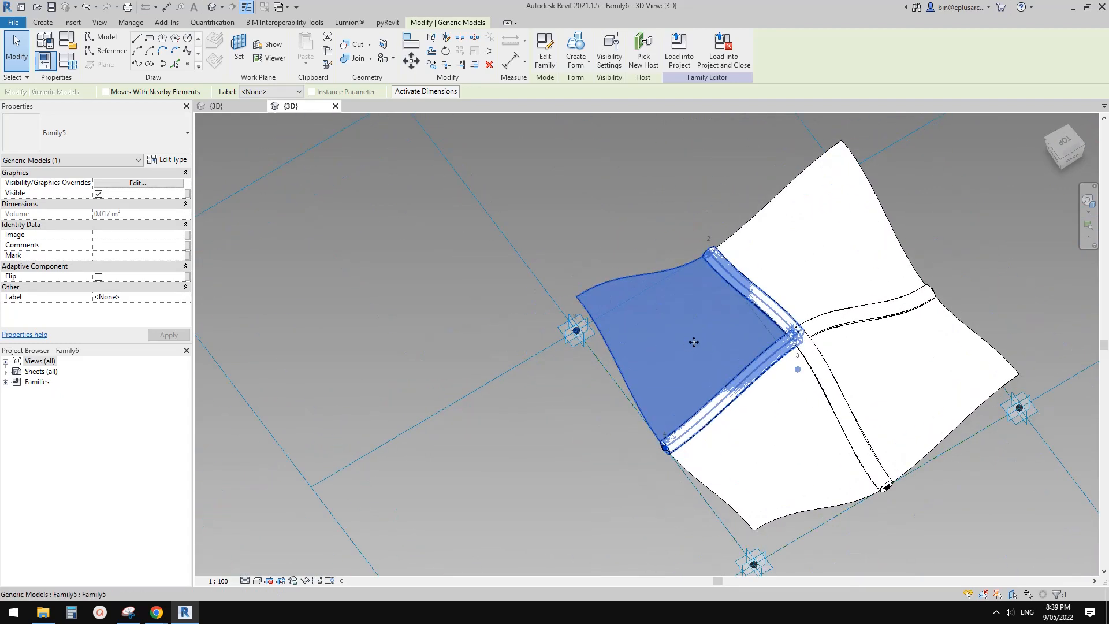
{"action": "middle_click_drag", "start_coordinate": [694, 338], "coordinate": [730, 320]}
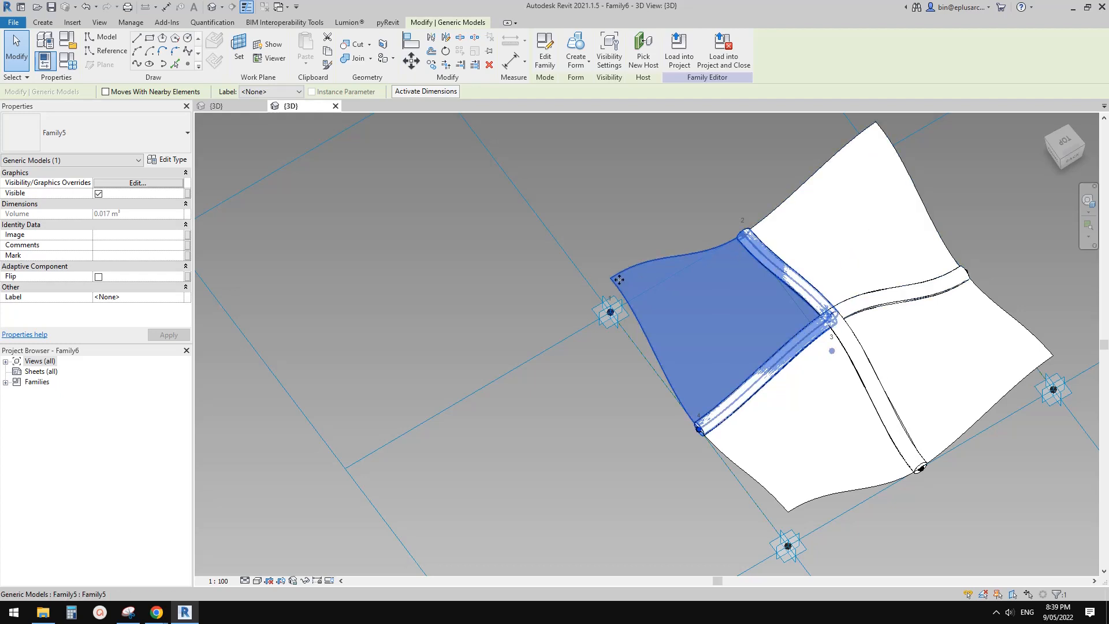
Step: Delete the frontmost of the four Family5 panels from the pattern
{"action": "middle_click_drag", "start_coordinate": [896, 389], "coordinate": [680, 396]}
{"action": "scroll", "coordinate": [716, 397], "scroll_direction": "up", "scroll_amount": 1}
{"action": "key", "text": "Delete"}
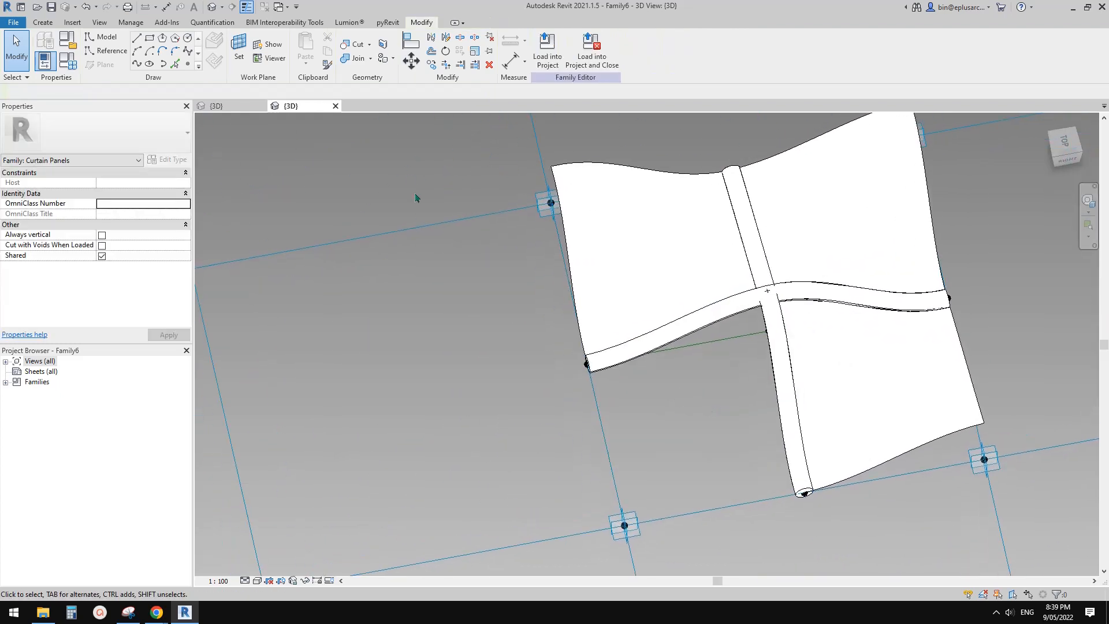
Step: Try to place a Family5 panel in the open front quadrant, starting from an edge midpoint and continuing through the centre point
{"action": "left_click", "coordinate": [43, 22]}
{"action": "left_click", "coordinate": [312, 46]}
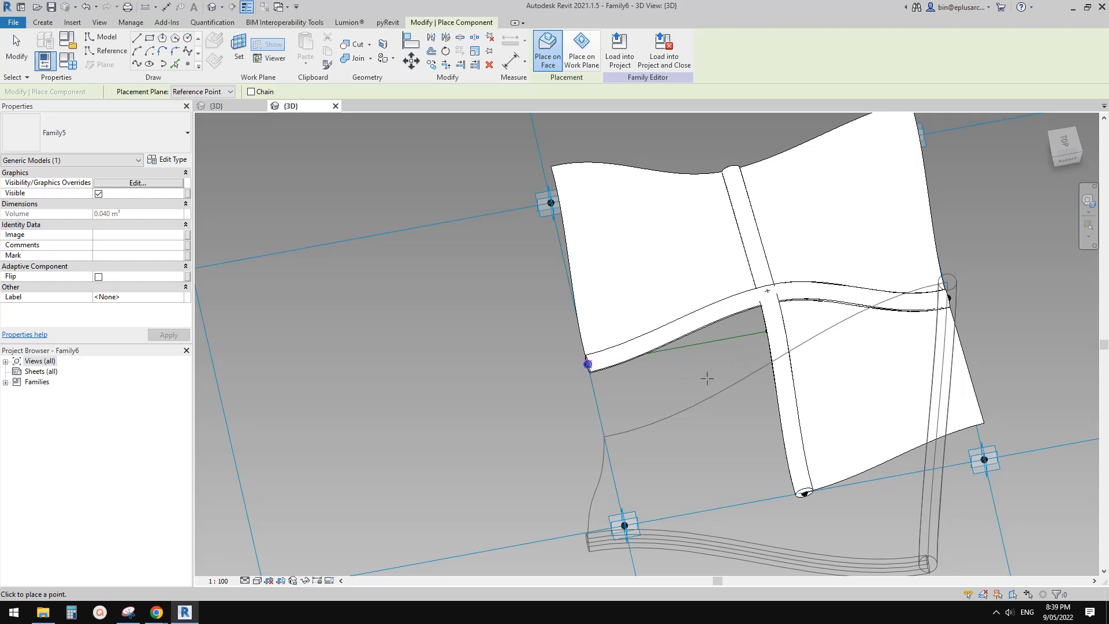
{"action": "middle_click_drag", "start_coordinate": [607, 351], "coordinate": [652, 355], "text": "shift"}
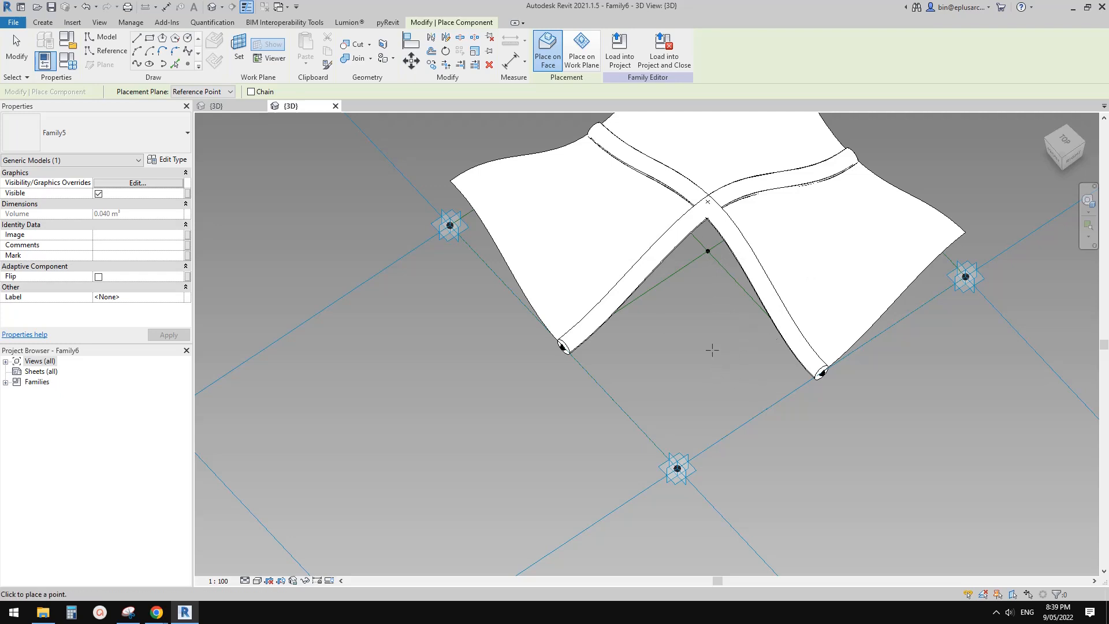
{"action": "middle_click_drag", "start_coordinate": [712, 350], "coordinate": [740, 339], "text": "shift"}
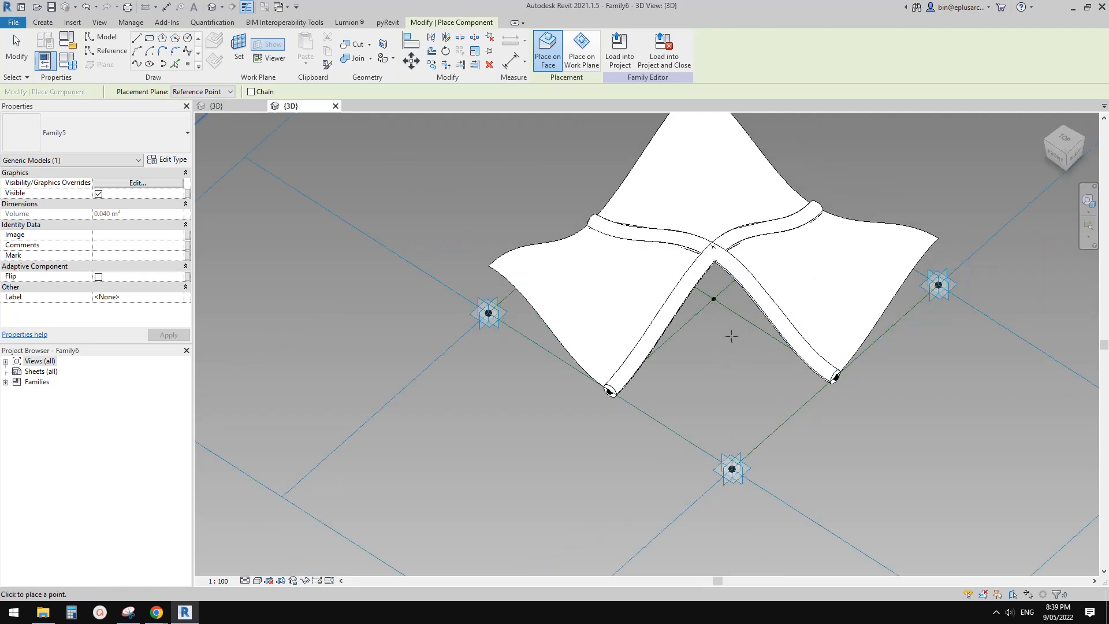
{"action": "left_click", "coordinate": [714, 300]}
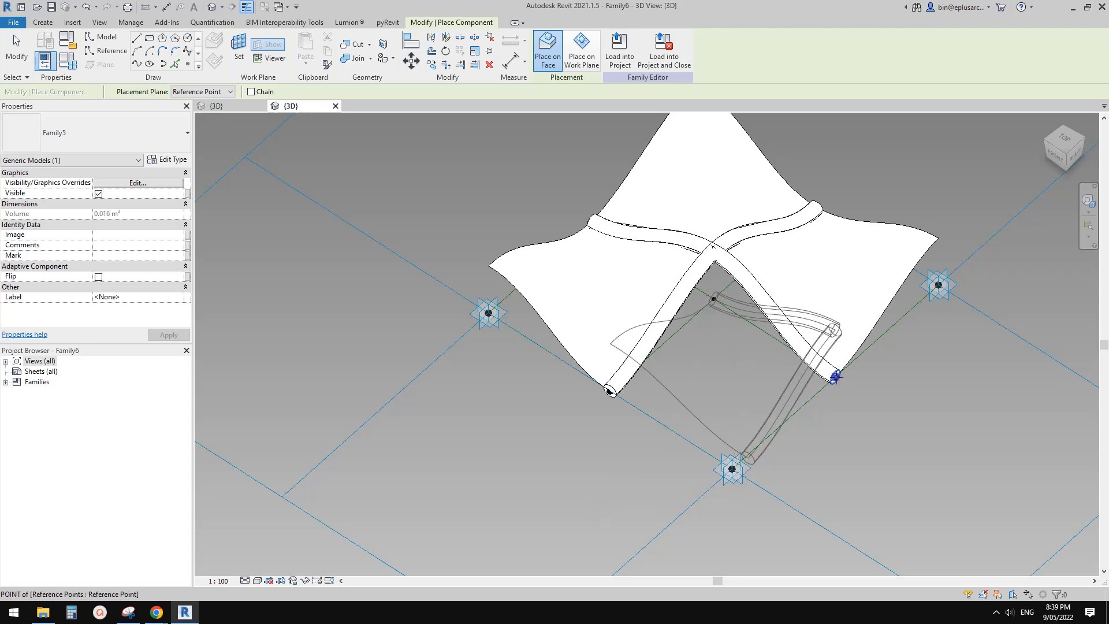
{"action": "left_click", "coordinate": [836, 377]}
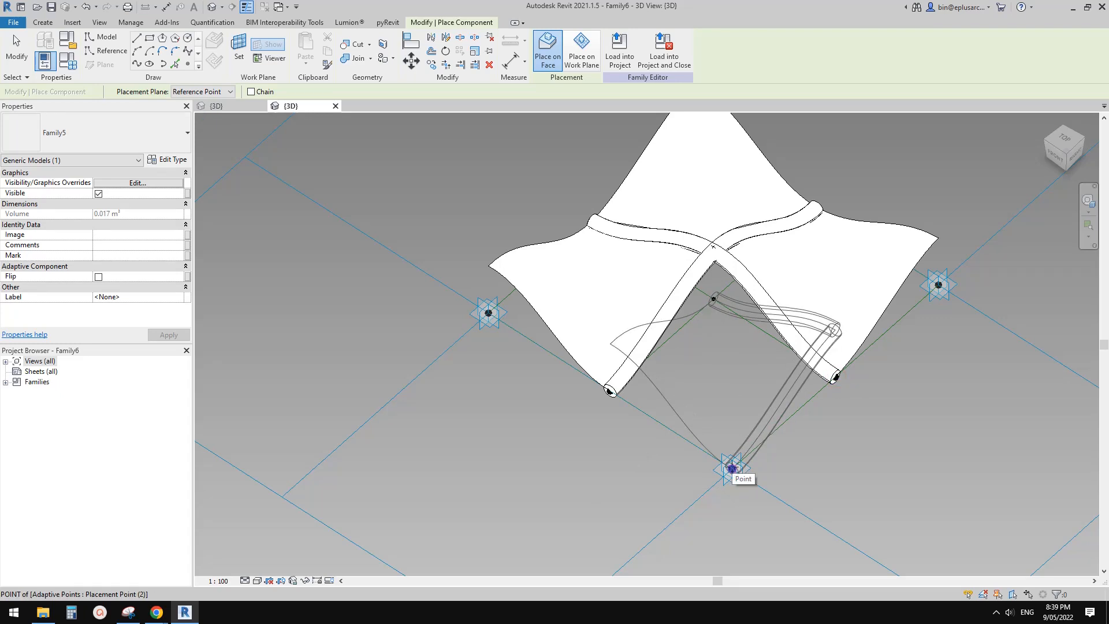
{"action": "left_click", "coordinate": [847, 445]}
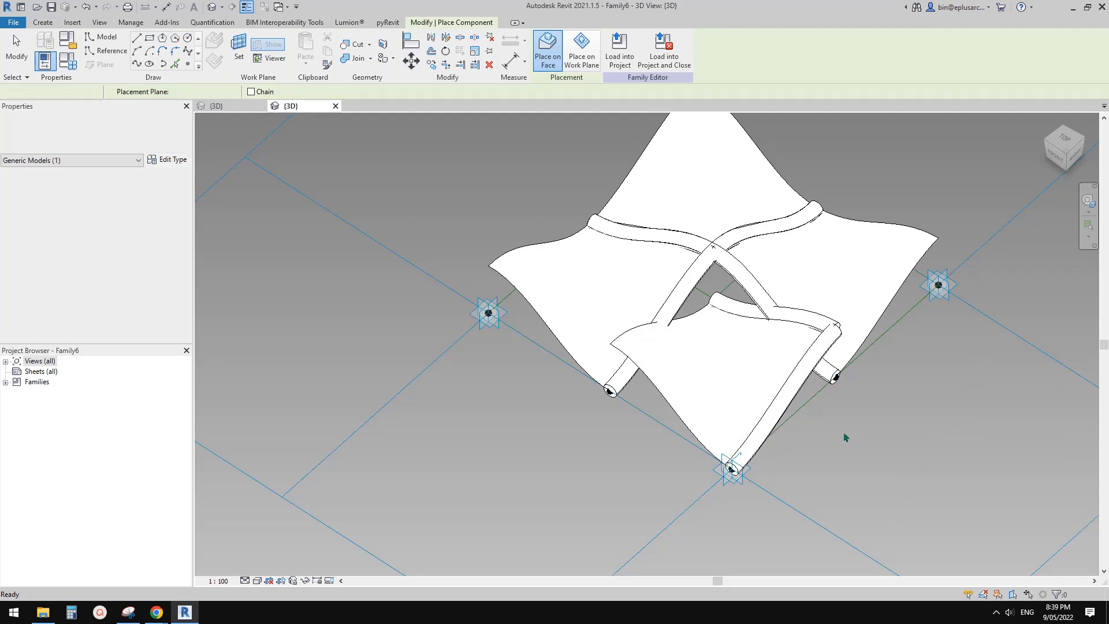
{"action": "key", "text": "Escape"}
Step: Remove the wrongly oriented panel from the front quadrant
{"action": "middle_click_drag", "start_coordinate": [844, 439], "coordinate": [827, 442], "text": "shift"}
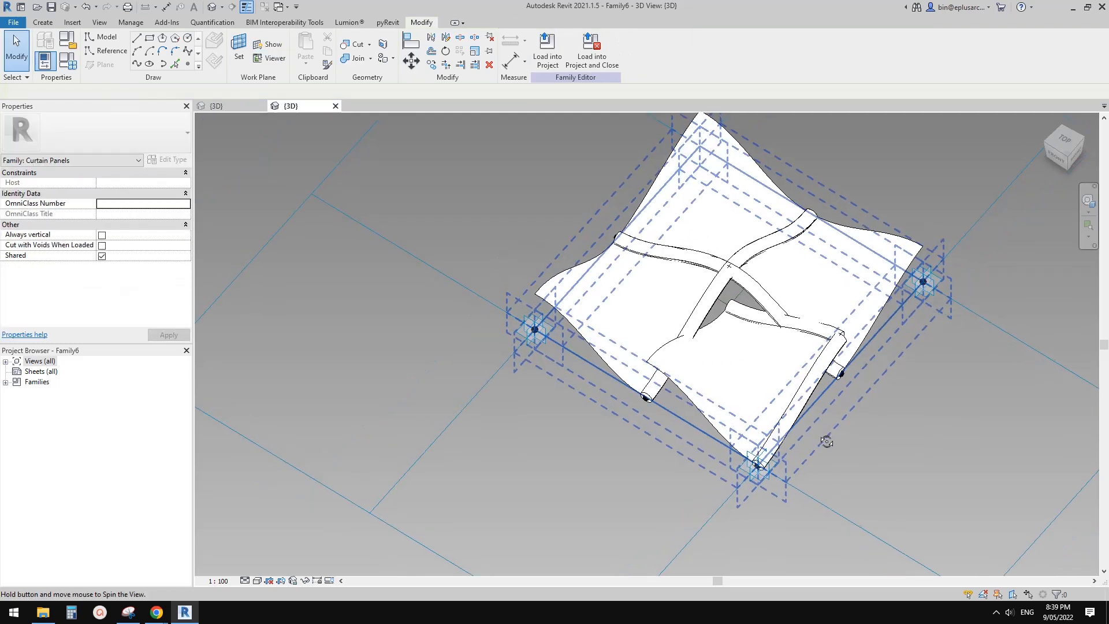
{"action": "left_click", "coordinate": [729, 370]}
{"action": "key", "text": "Escape"}
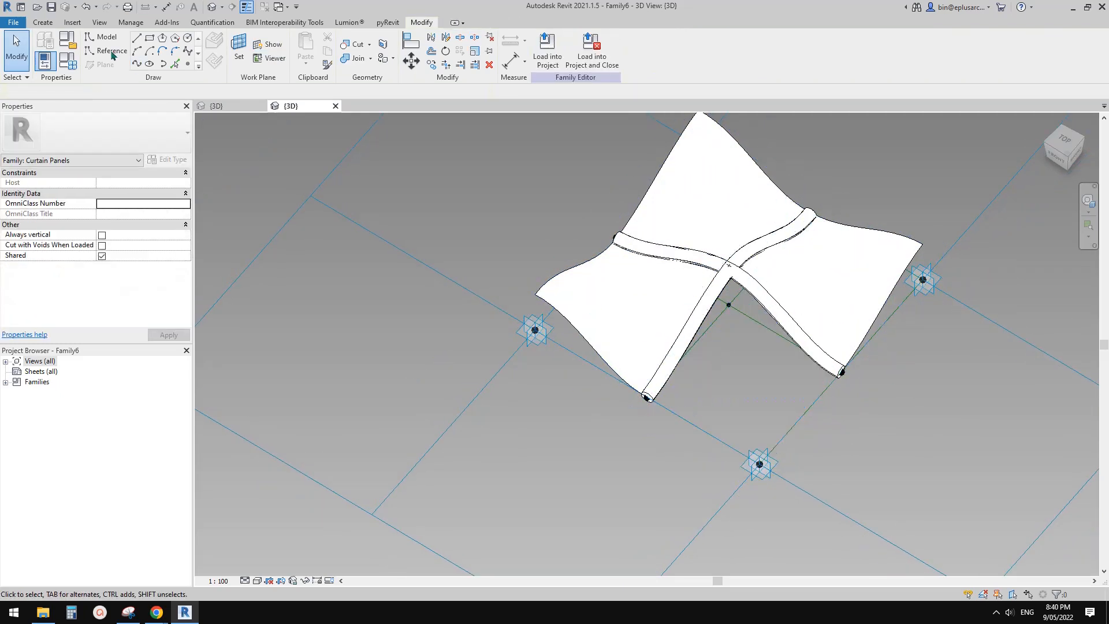
Step: Place a Family5 panel in the open quadrant, starting at the pattern's centre point so that its tubes follow the outer edges
{"action": "left_click", "coordinate": [40, 23]}
{"action": "left_click", "coordinate": [312, 49]}
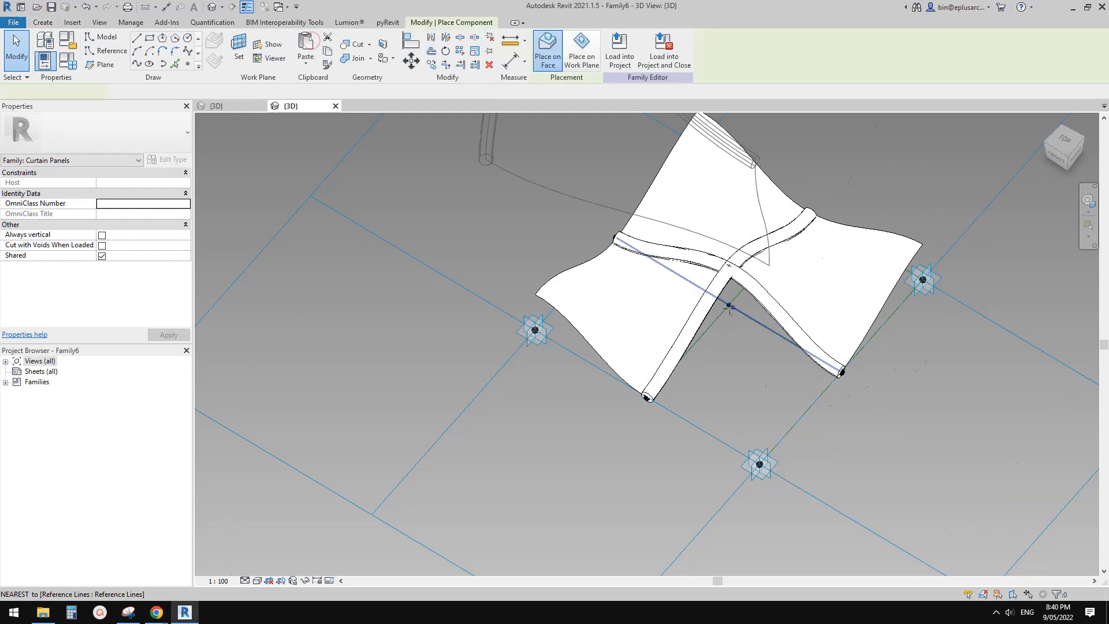
{"action": "left_click", "coordinate": [842, 373]}
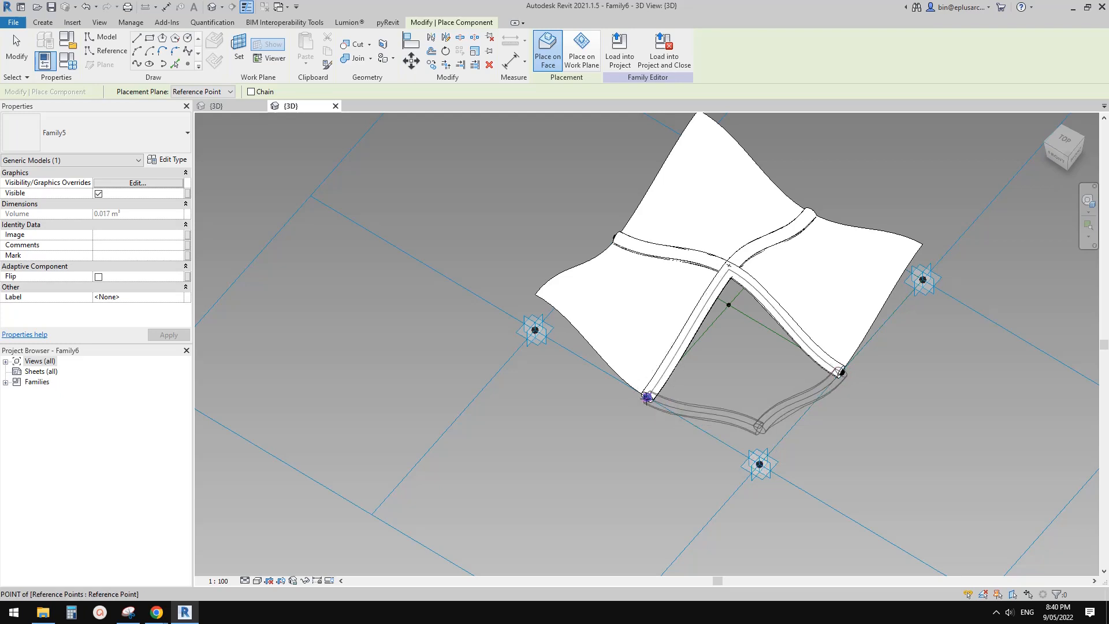
{"action": "left_click", "coordinate": [647, 398]}
{"action": "key", "text": "Escape"}
{"action": "scroll", "coordinate": [768, 319], "scroll_direction": "down", "scroll_amount": 1}
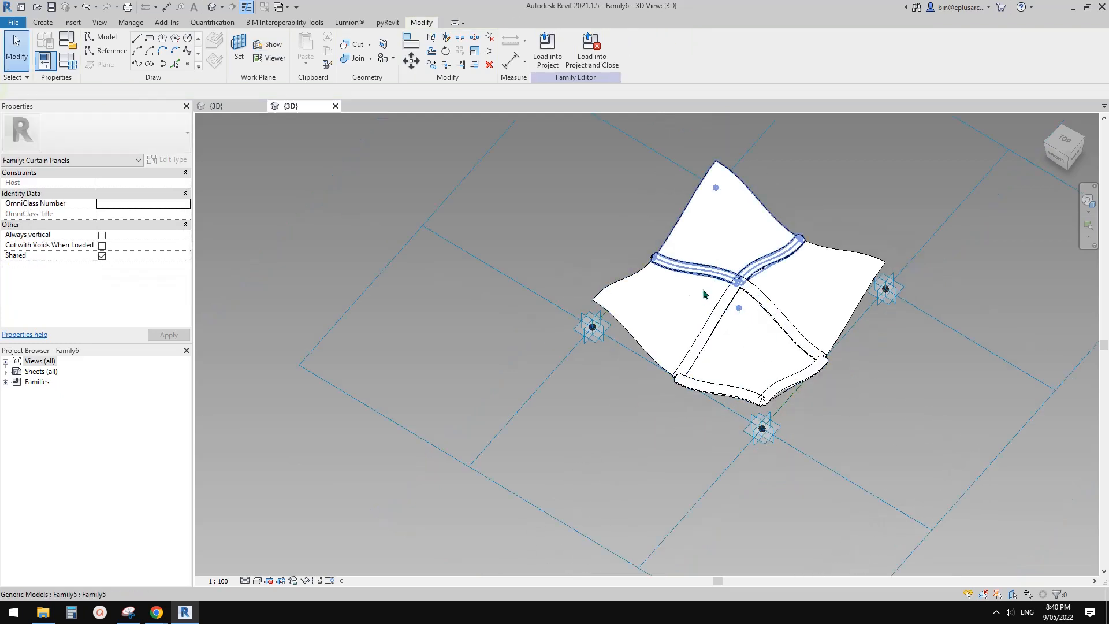
Step: Delete the Family5 panel diagonally opposite the newly placed one
{"action": "middle_click_drag", "start_coordinate": [704, 291], "coordinate": [901, 309], "text": "shift"}
{"action": "left_click", "coordinate": [543, 313]}
{"action": "middle_click_drag", "start_coordinate": [544, 314], "coordinate": [798, 375]}
{"action": "key", "text": "Escape"}
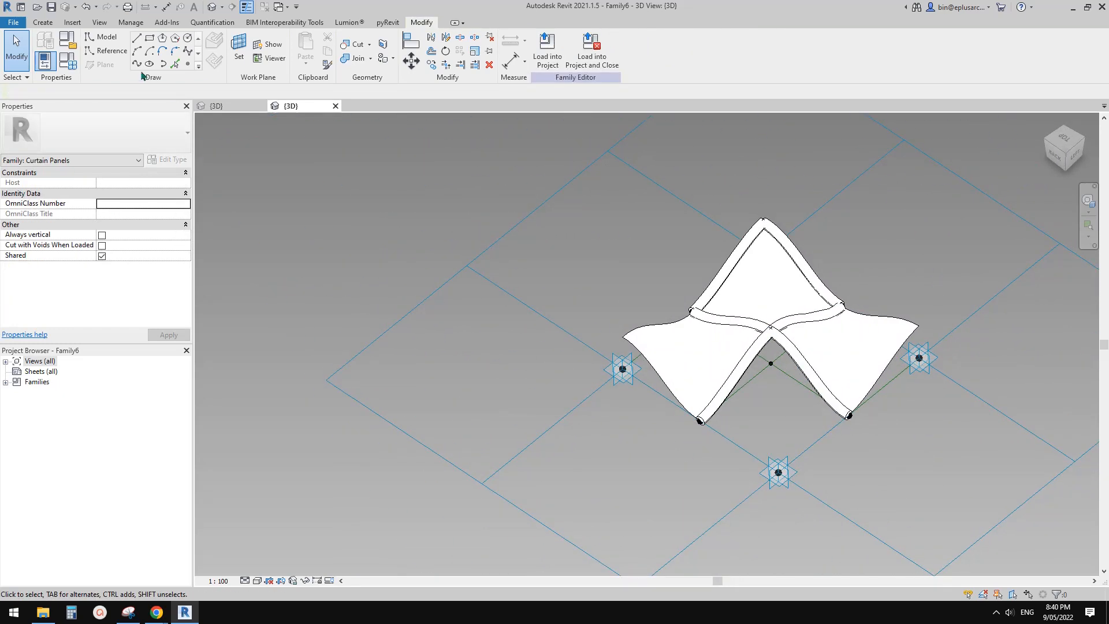
Step: Place a Family5 panel in the emptied opposite quadrant through the centre, edge midpoints and corner, with its tubes along the outer edges
{"action": "left_click", "coordinate": [43, 22]}
{"action": "left_click", "coordinate": [311, 49]}
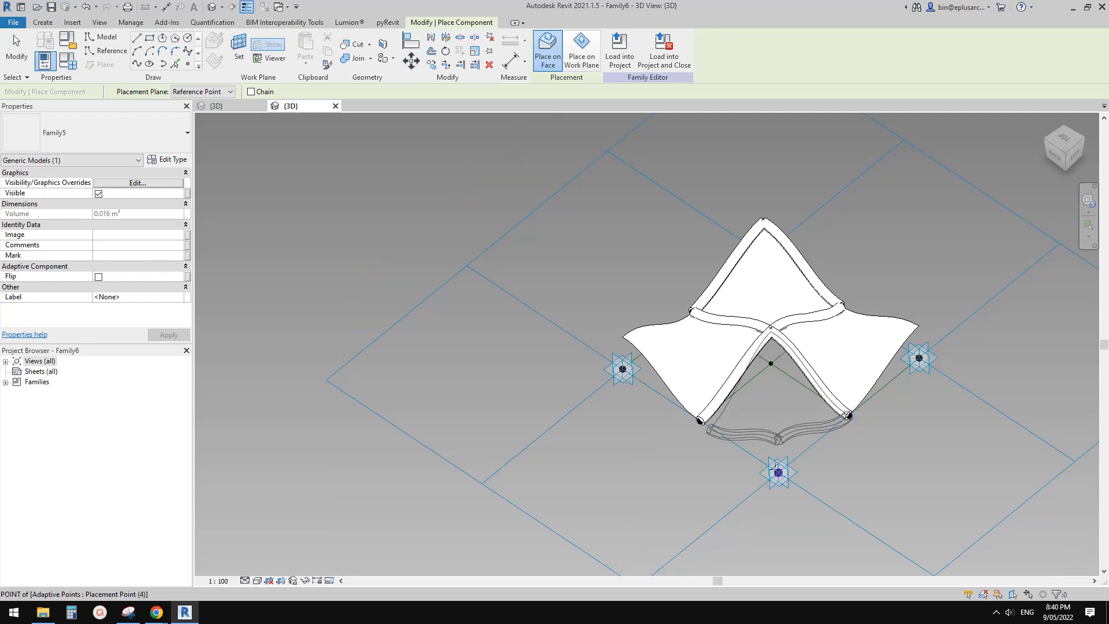
{"action": "left_click", "coordinate": [700, 421]}
{"action": "key", "text": "Escape"}
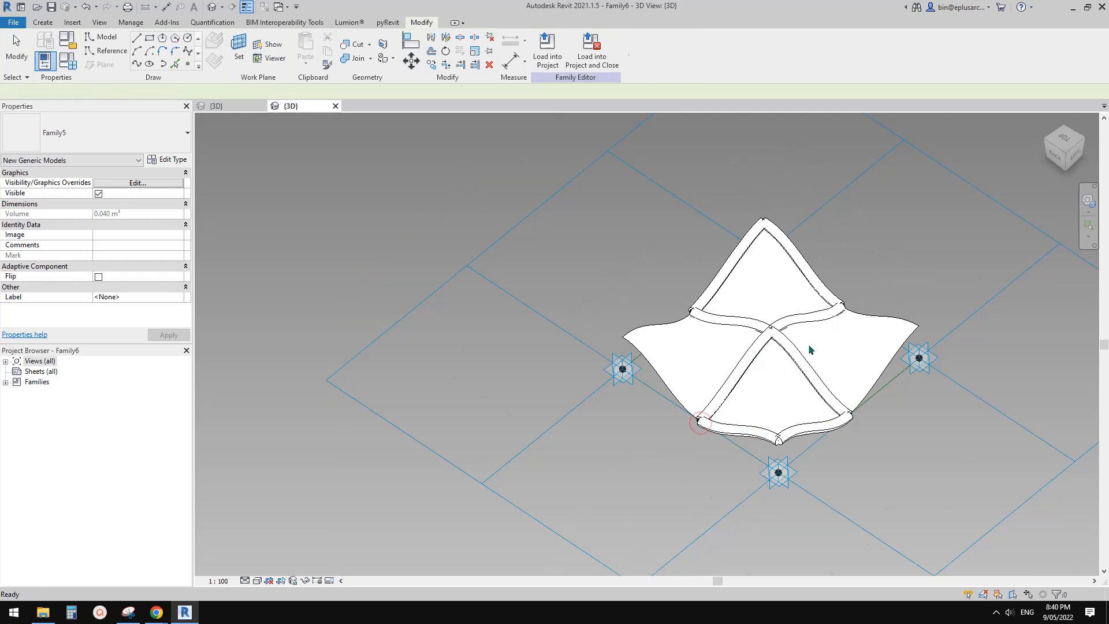
Step: Examine the four-panel layout from above and at an angle, checking which shared and outer edges carry tubes
{"action": "middle_click_drag", "start_coordinate": [809, 346], "coordinate": [840, 339], "text": "shift"}
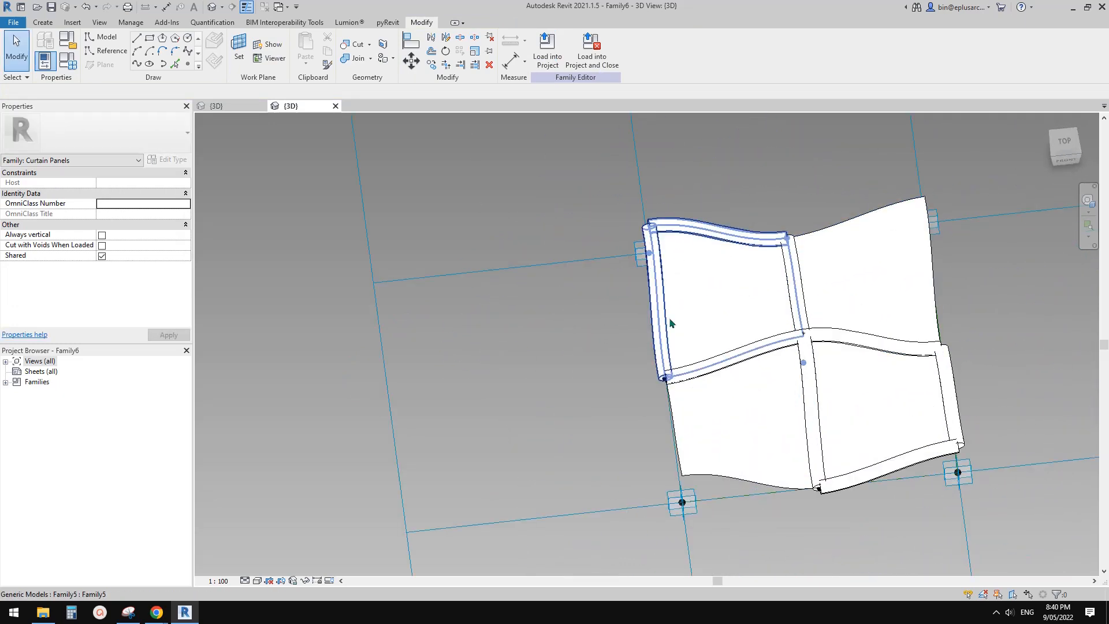
{"action": "mouse_move", "coordinate": [809, 342]}
{"action": "middle_mouse_down", "text": "shift"}
{"action": "mouse_move", "coordinate": [988, 364]}
{"action": "mouse_move", "coordinate": [906, 379]}
{"action": "mouse_move", "coordinate": [902, 471]}
{"action": "mouse_move", "coordinate": [990, 376]}
{"action": "mouse_move", "coordinate": [947, 405]}
{"action": "mouse_move", "coordinate": [809, 350]}
{"action": "mouse_move", "coordinate": [710, 374]}
{"action": "mouse_move", "coordinate": [609, 272]}
{"action": "middle_mouse_up", "text": "shift"}
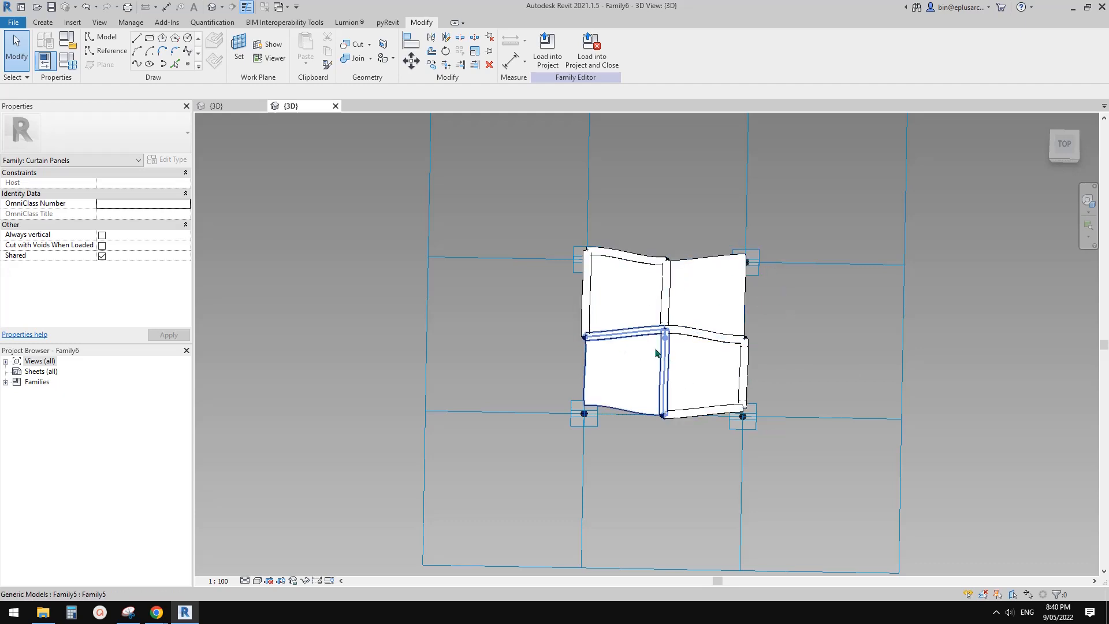
{"action": "scroll", "coordinate": [655, 182], "scroll_direction": "up", "scroll_amount": 1}
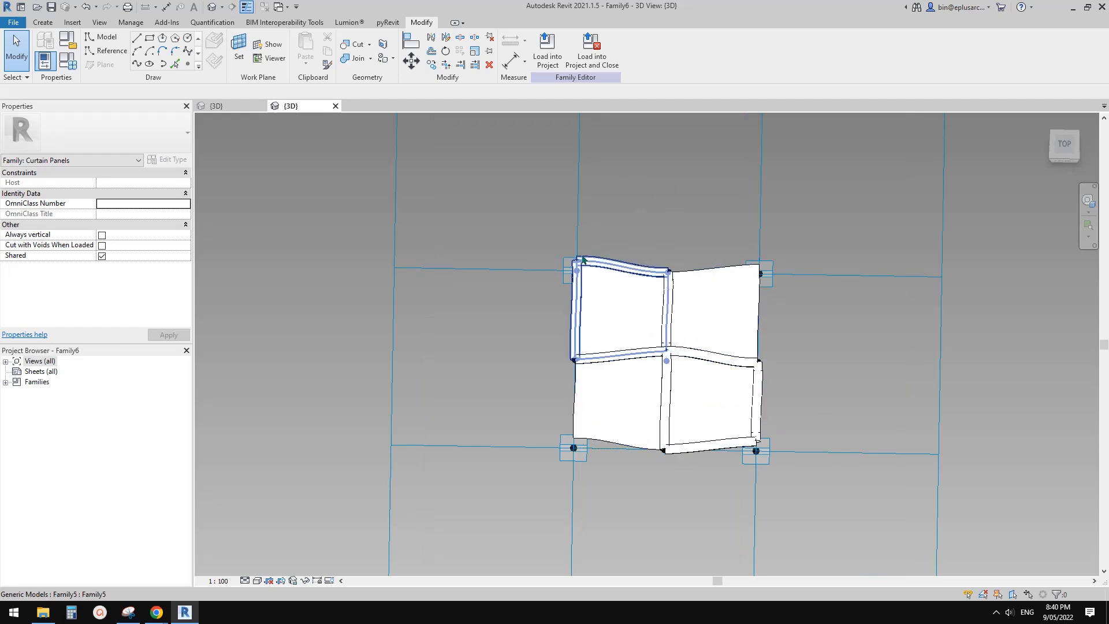
{"action": "middle_click_drag", "start_coordinate": [755, 218], "coordinate": [776, 126], "text": "shift"}
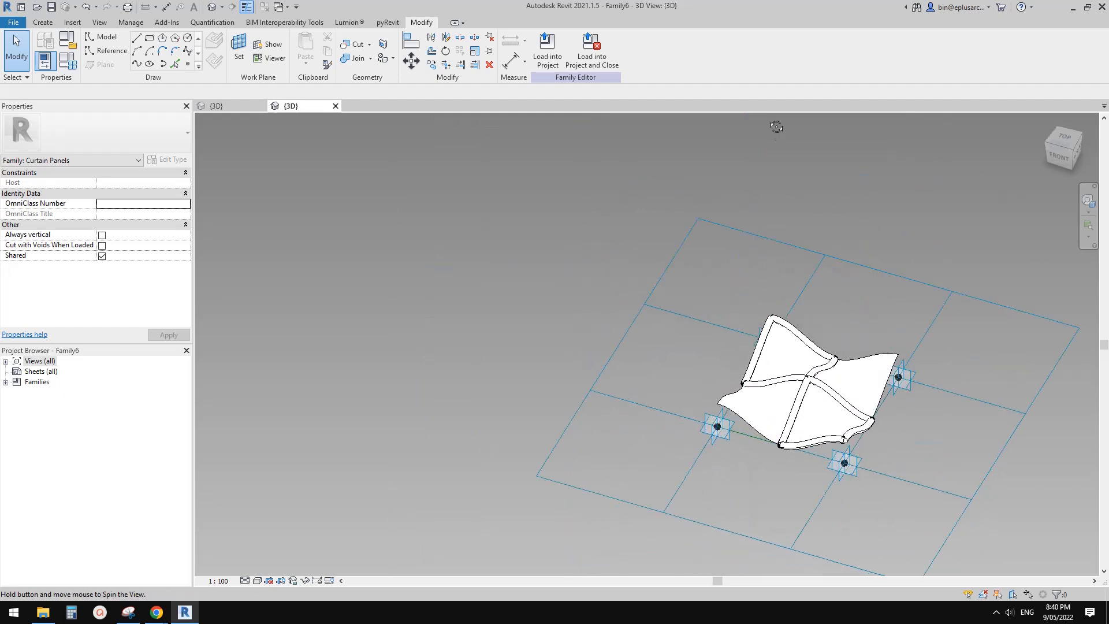
{"action": "middle_click_drag", "start_coordinate": [848, 394], "coordinate": [713, 364], "text": "shift"}
{"action": "scroll", "coordinate": [838, 397], "scroll_direction": "up", "scroll_amount": 1}
{"action": "scroll", "coordinate": [759, 375], "scroll_direction": "up", "scroll_amount": 1}
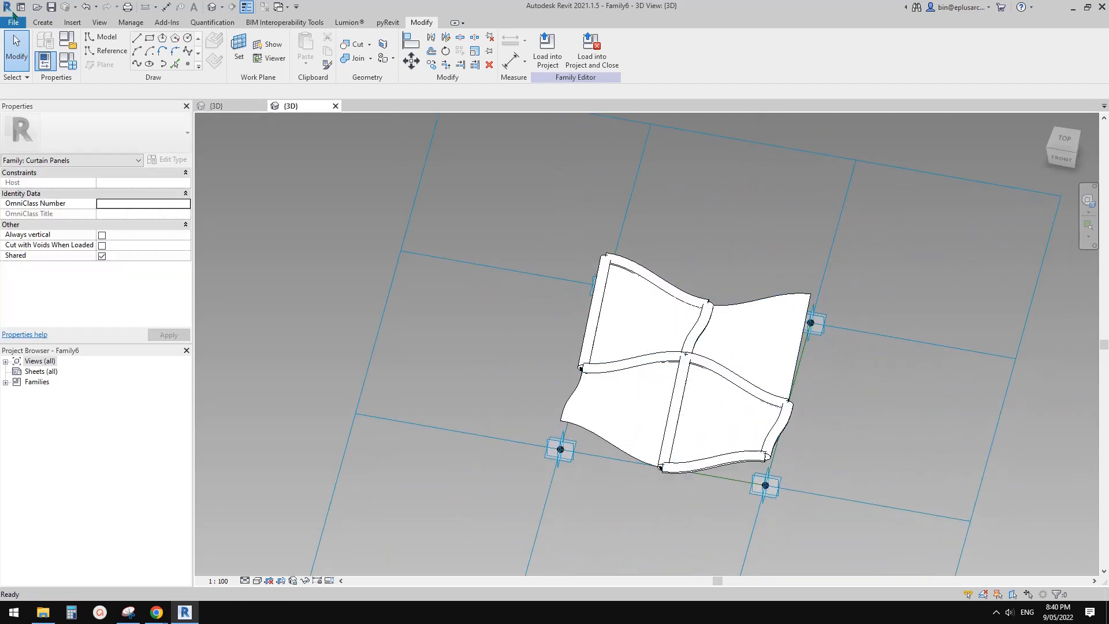
Step: Create a new conceptual mass from the Metric Mass.rft template
{"action": "left_click", "coordinate": [17, 22]}
{"action": "mouse_move", "coordinate": [41, 67]}
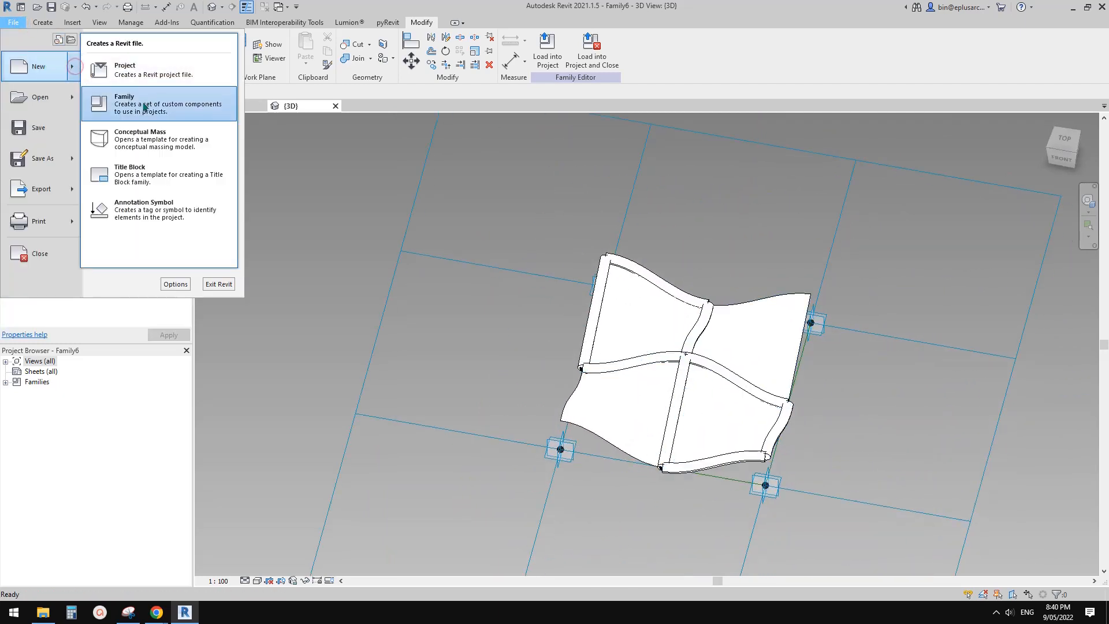
{"action": "left_click", "coordinate": [151, 140]}
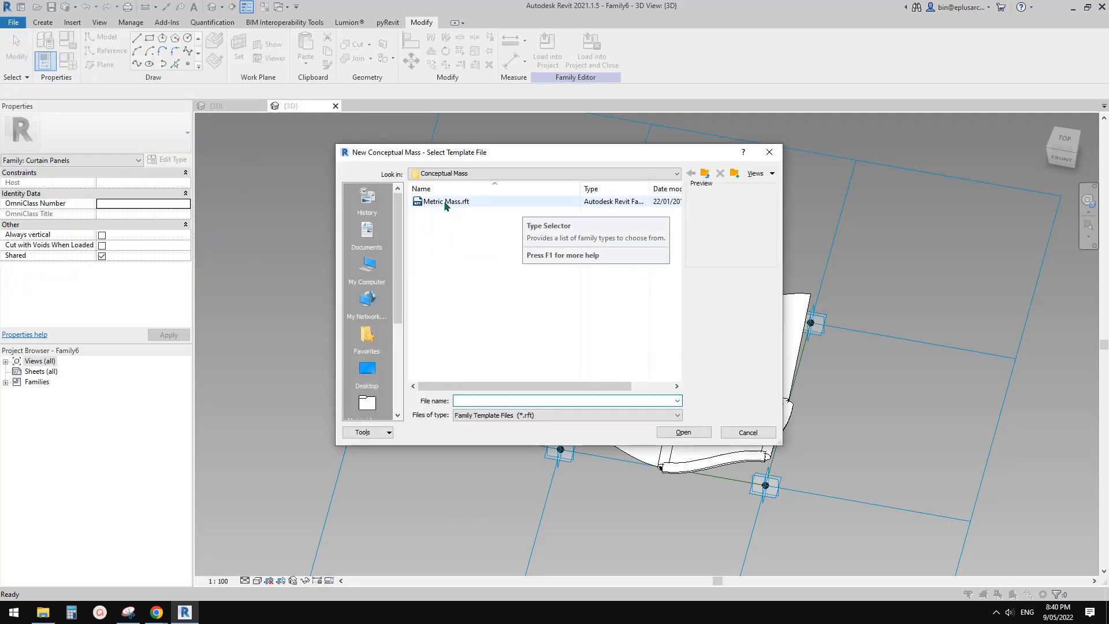
{"action": "double_click", "coordinate": [443, 201]}
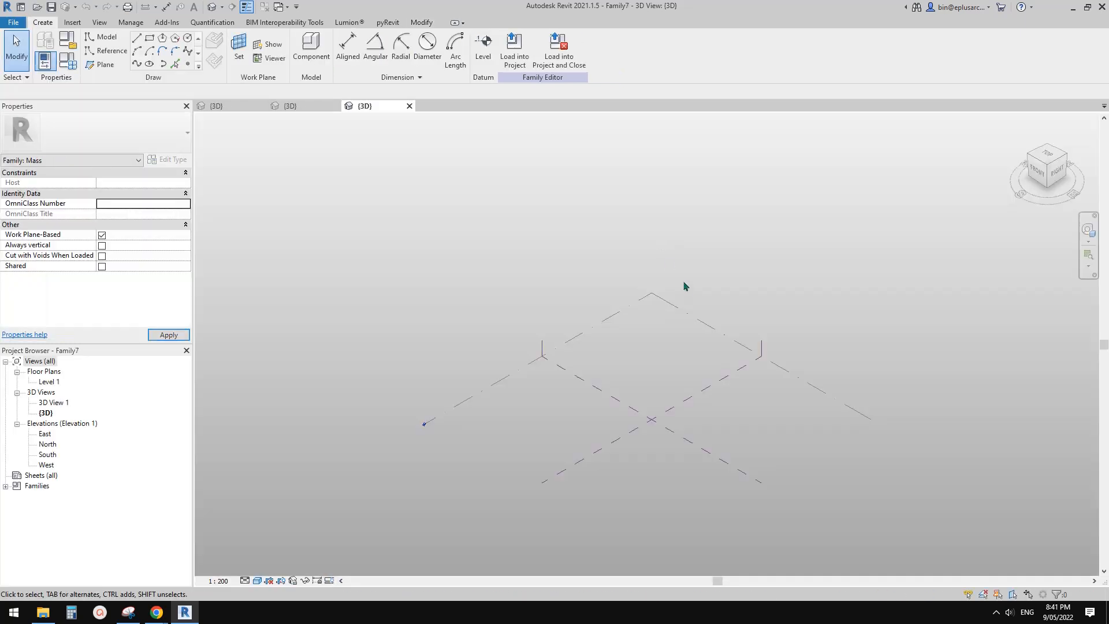
Step: Draw a straight reference line about 11000 mm long on Level 1, beside the crossing reference planes
{"action": "middle_click_drag", "start_coordinate": [696, 432], "coordinate": [674, 364]}
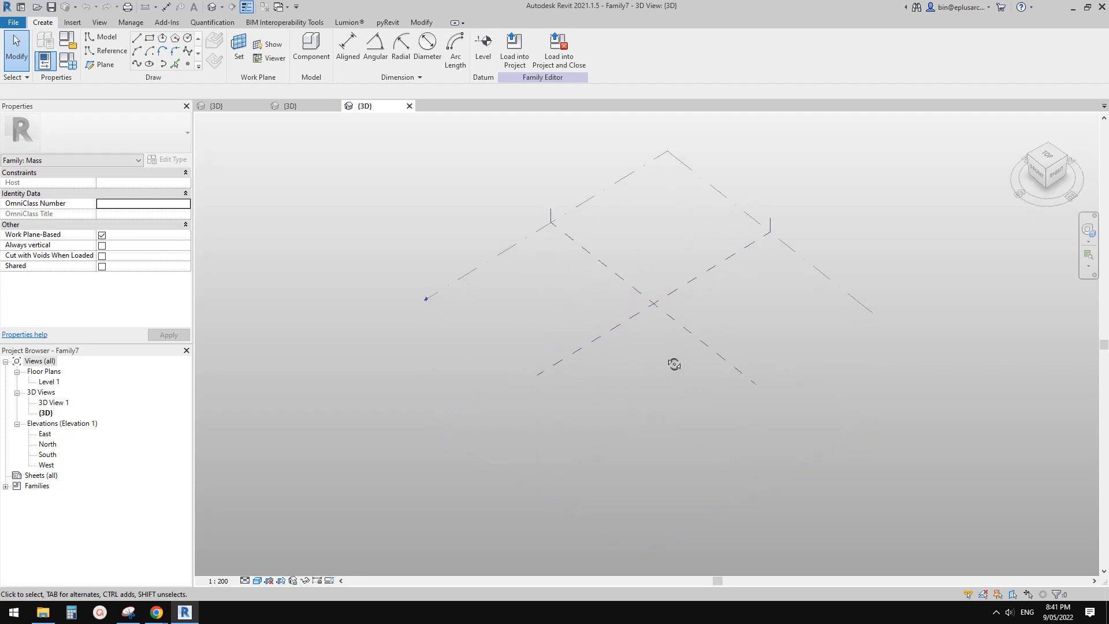
{"action": "middle_click_drag", "start_coordinate": [659, 316], "coordinate": [663, 344]}
{"action": "scroll", "coordinate": [665, 348], "scroll_direction": "up", "scroll_amount": 4}
{"action": "scroll", "coordinate": [655, 346], "scroll_direction": "down", "scroll_amount": 2}
{"action": "left_click", "coordinate": [118, 52]}
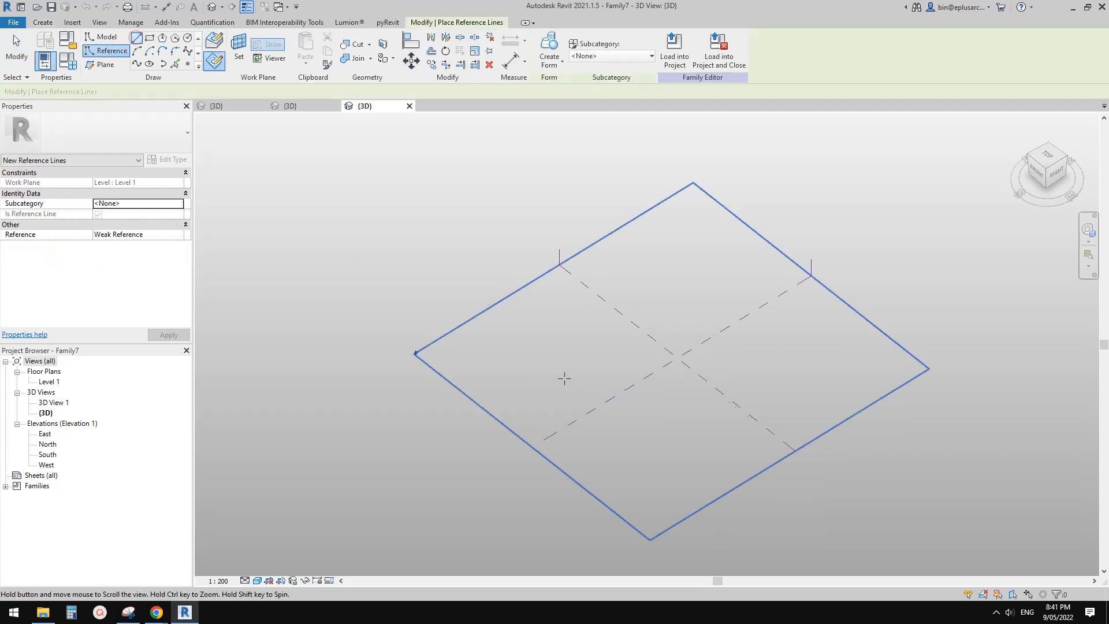
{"action": "scroll", "coordinate": [577, 364], "scroll_direction": "up", "scroll_amount": 3}
{"action": "left_click", "coordinate": [601, 349]}
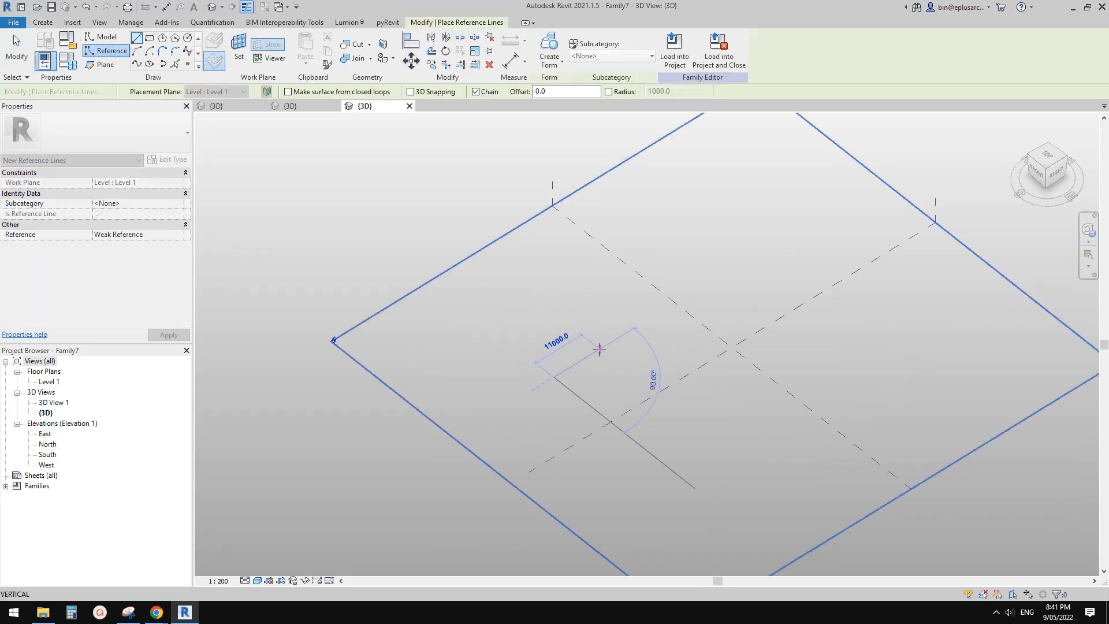
{"action": "scroll", "coordinate": [577, 360], "scroll_direction": "up", "scroll_amount": 4}
{"action": "key", "text": "Escape"}
{"action": "key", "text": "Escape"}
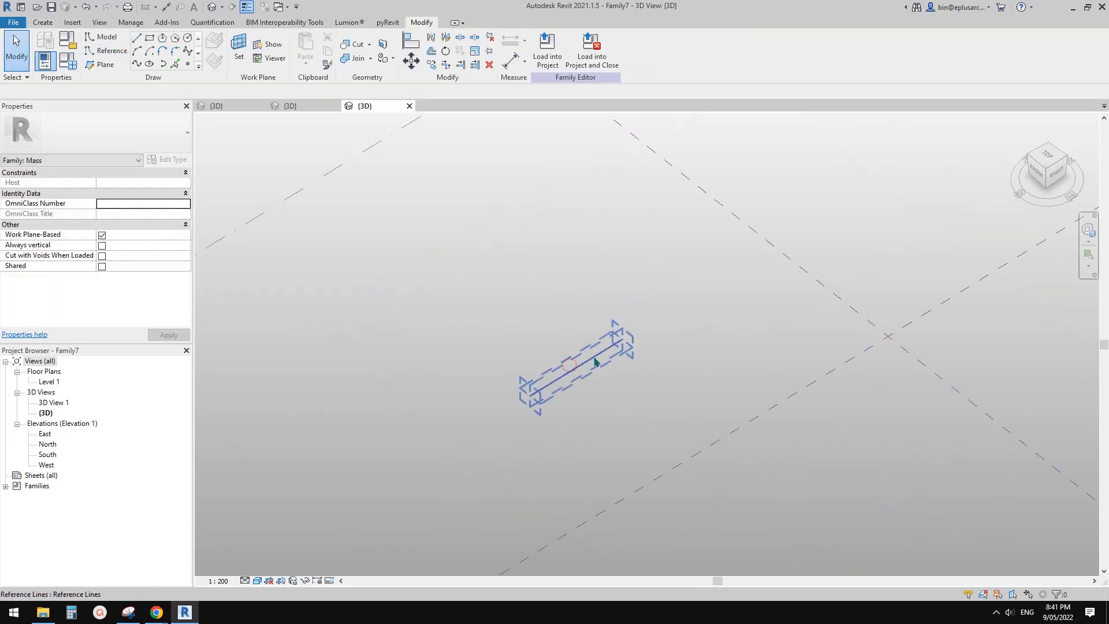
Step: Create a flat vertical surface form from the reference line
{"action": "left_click", "coordinate": [559, 371]}
{"action": "left_click", "coordinate": [546, 47]}
{"action": "scroll", "coordinate": [555, 325], "scroll_direction": "up", "scroll_amount": 3}
{"action": "mouse_move", "coordinate": [626, 362]}
{"action": "middle_mouse_down", "text": "shift"}
{"action": "mouse_move", "coordinate": [555, 327]}
{"action": "mouse_move", "coordinate": [632, 343]}
{"action": "middle_mouse_up", "text": "shift"}
{"action": "left_click", "coordinate": [583, 310]}
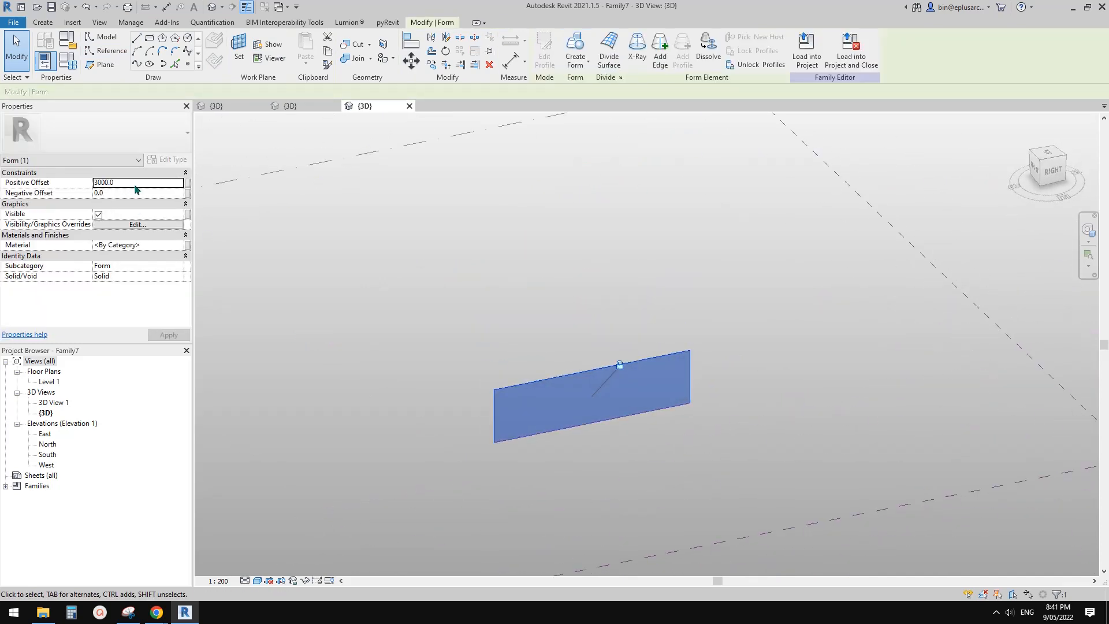
Step: Set the surface form's positive offset to 10000 and divide the surface into a UV grid
{"action": "left_click", "coordinate": [138, 182]}
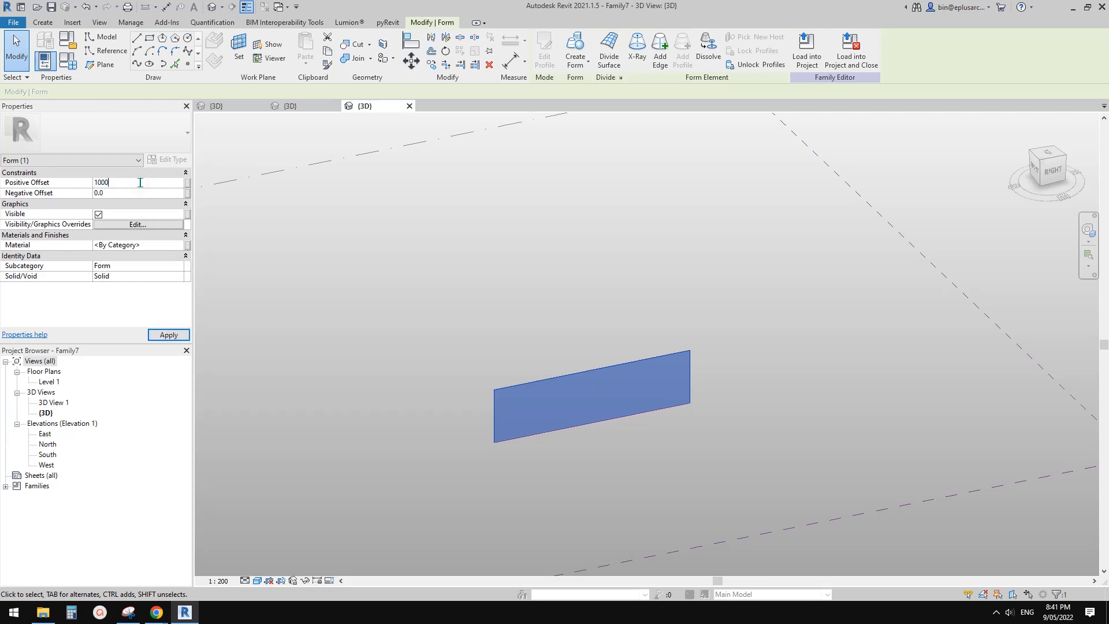
{"action": "type", "text": "10000.0"}
{"action": "key", "text": "Return"}
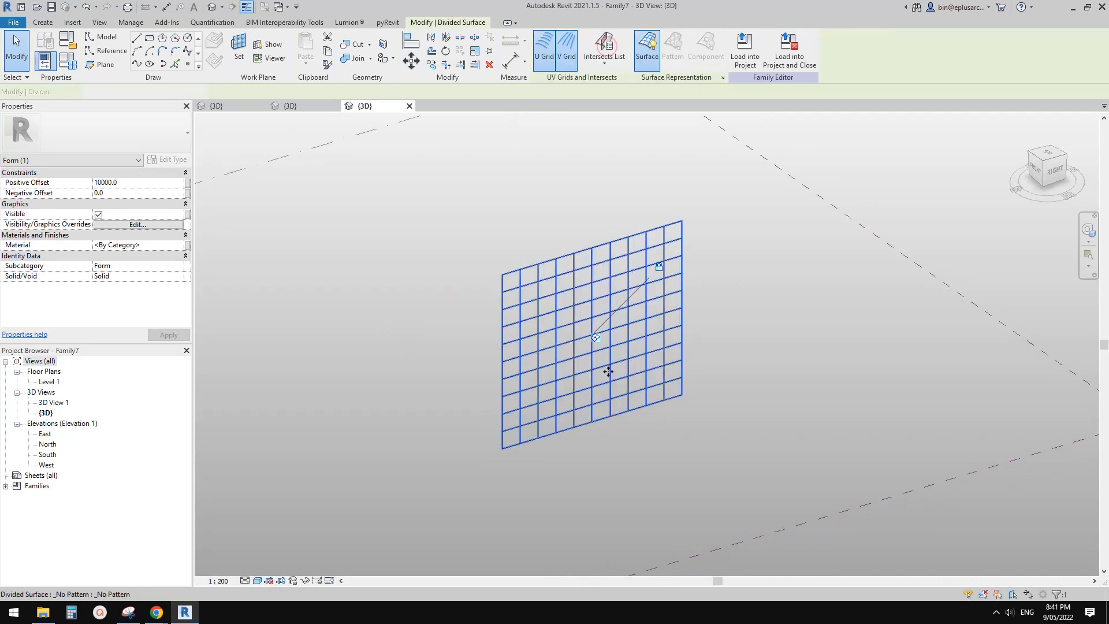
{"action": "scroll", "coordinate": [602, 369], "scroll_direction": "up", "scroll_amount": 2}
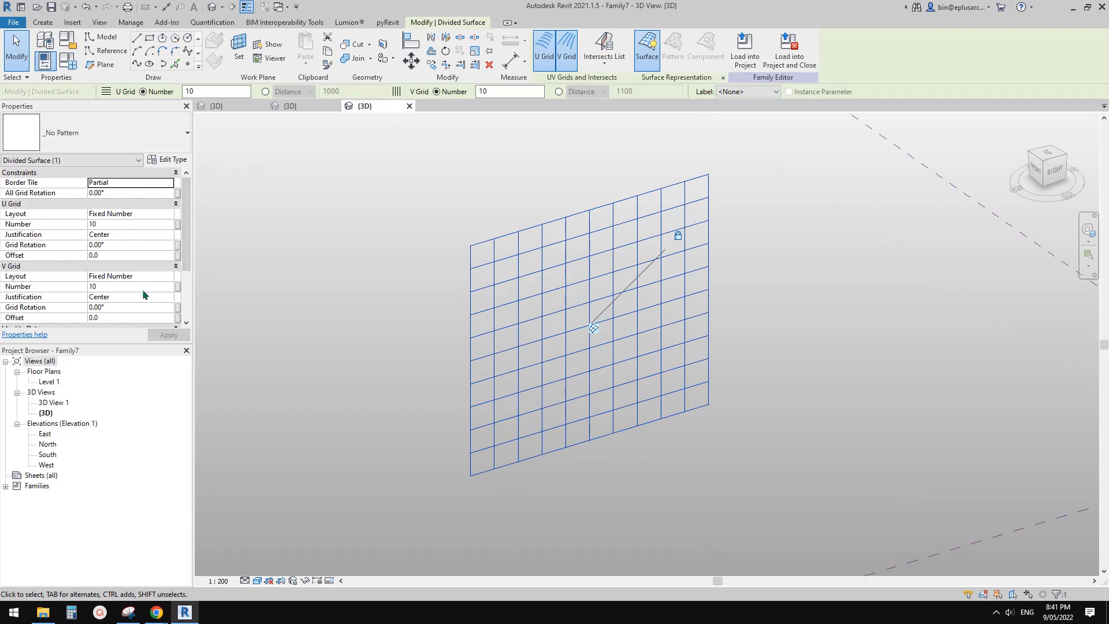
Step: Set both the U and V grid layouts of the divided surface to Fixed Distance with a distance of 2000
{"action": "left_click", "coordinate": [168, 277]}
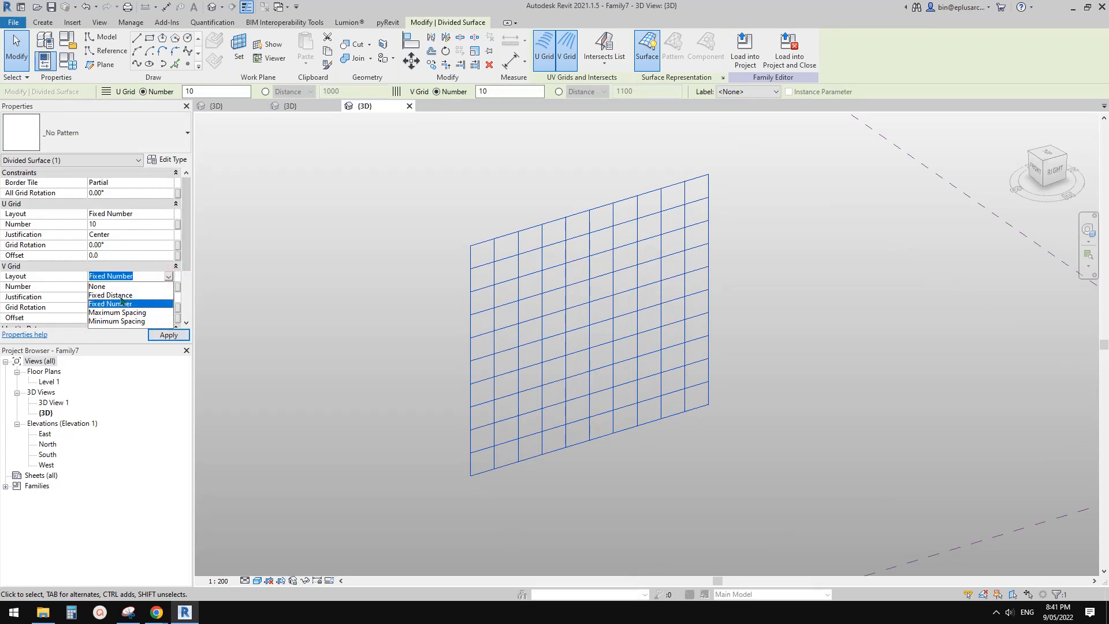
{"action": "left_click", "coordinate": [119, 294]}
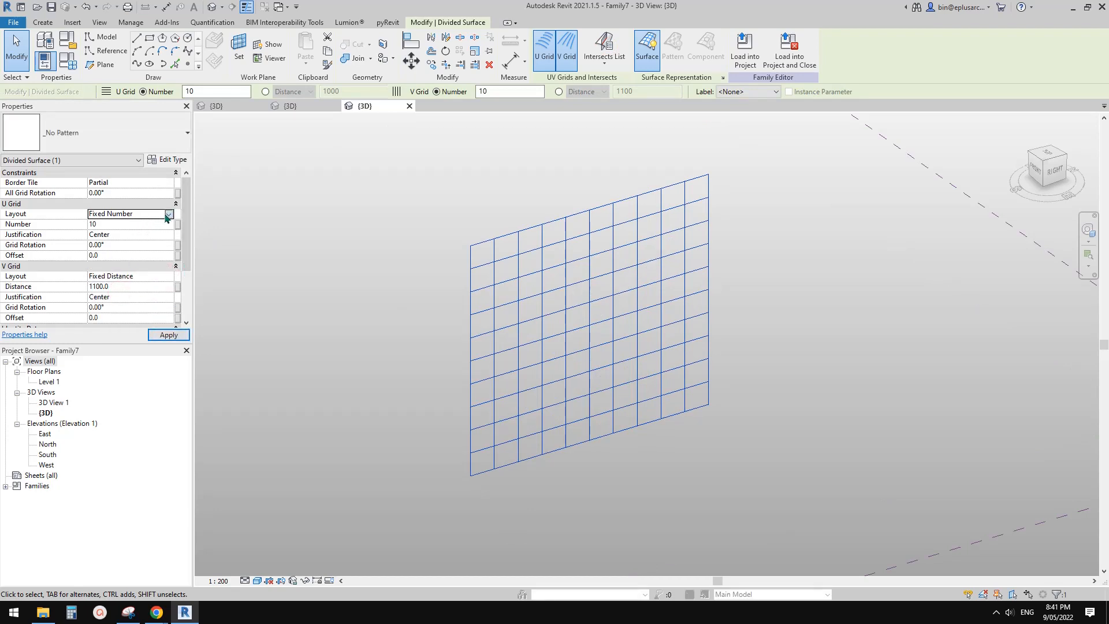
{"action": "left_click", "coordinate": [168, 214]}
{"action": "left_click", "coordinate": [146, 230]}
{"action": "left_click", "coordinate": [145, 230]}
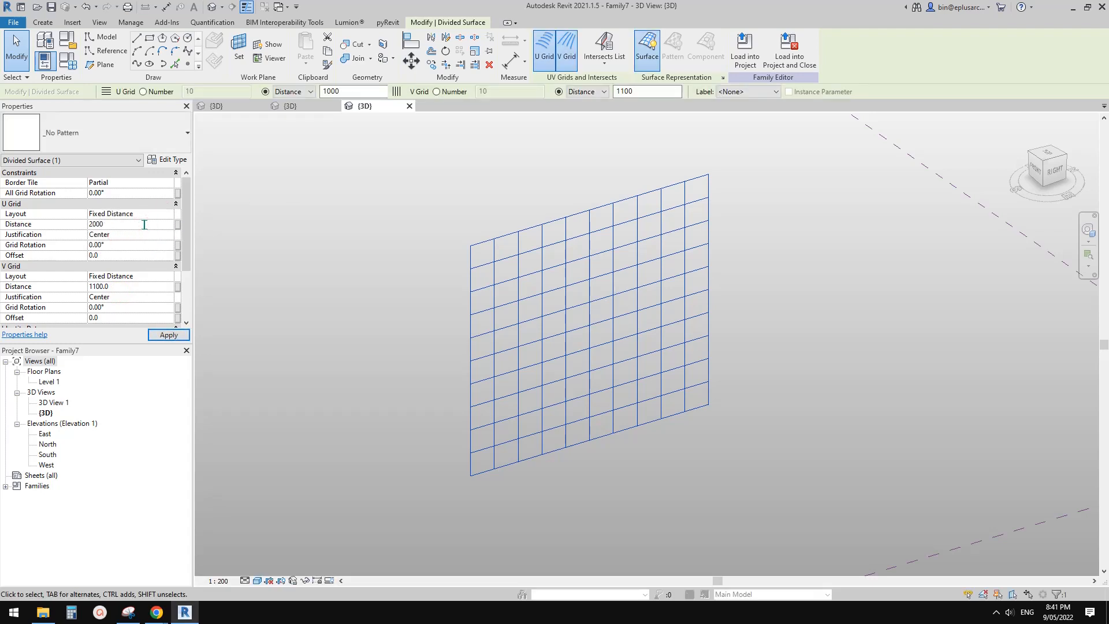
{"action": "left_click", "coordinate": [126, 286]}
{"action": "type", "text": "2"}
{"action": "middle_click_drag", "start_coordinate": [479, 224], "coordinate": [418, 223]}
{"action": "scroll", "coordinate": [580, 238], "scroll_direction": "up", "scroll_amount": 1}
{"action": "key", "text": "Escape"}
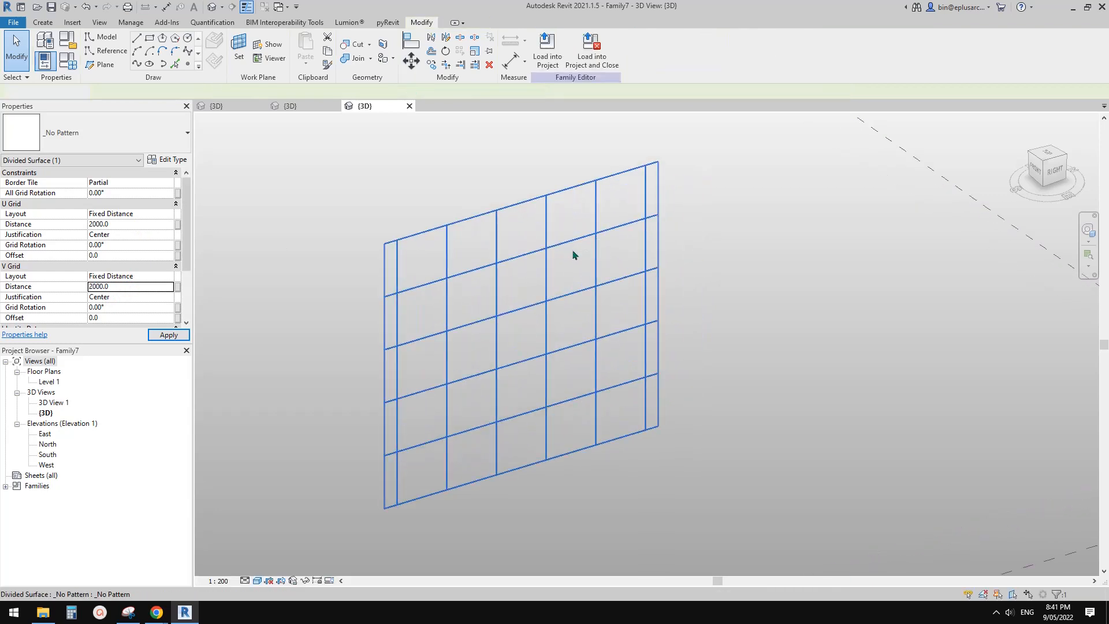
Step: Lengthen the surface form's base reference line by moving one of its end points outward, widening the divided surface
{"action": "middle_click_drag", "start_coordinate": [572, 252], "coordinate": [588, 271]}
{"action": "left_click", "coordinate": [658, 450]}
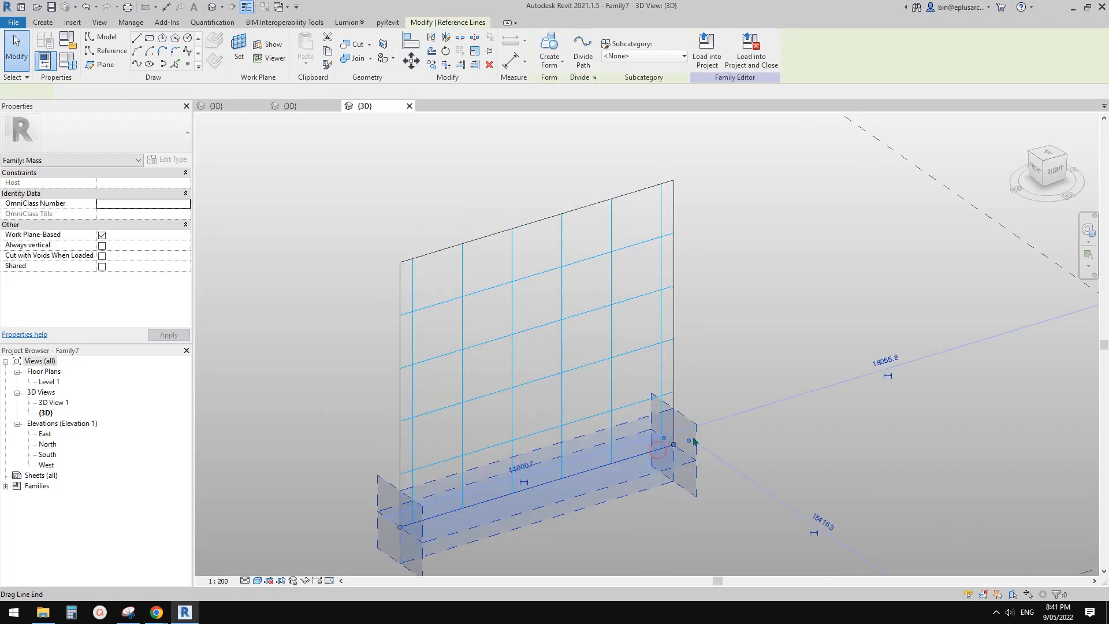
{"action": "left_click_drag", "start_coordinate": [674, 445], "coordinate": [782, 412]}
{"action": "key", "text": "Escape"}
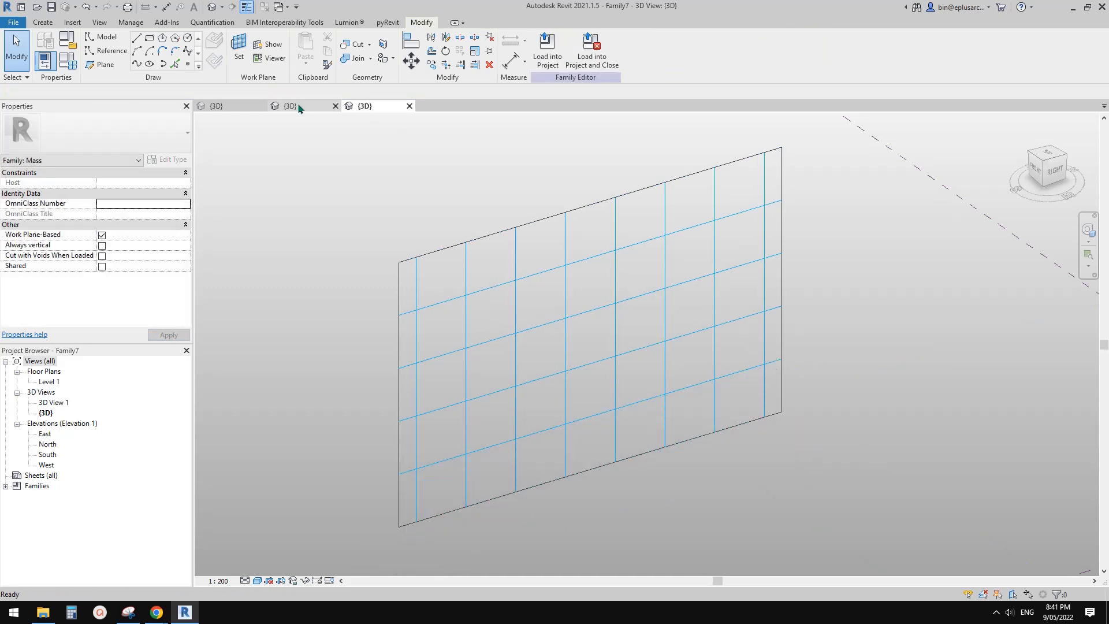
Step: Load the Family6 curtain panel family into the Family7 mass, leaving Family5 out as a destination
{"action": "left_click", "coordinate": [297, 104]}
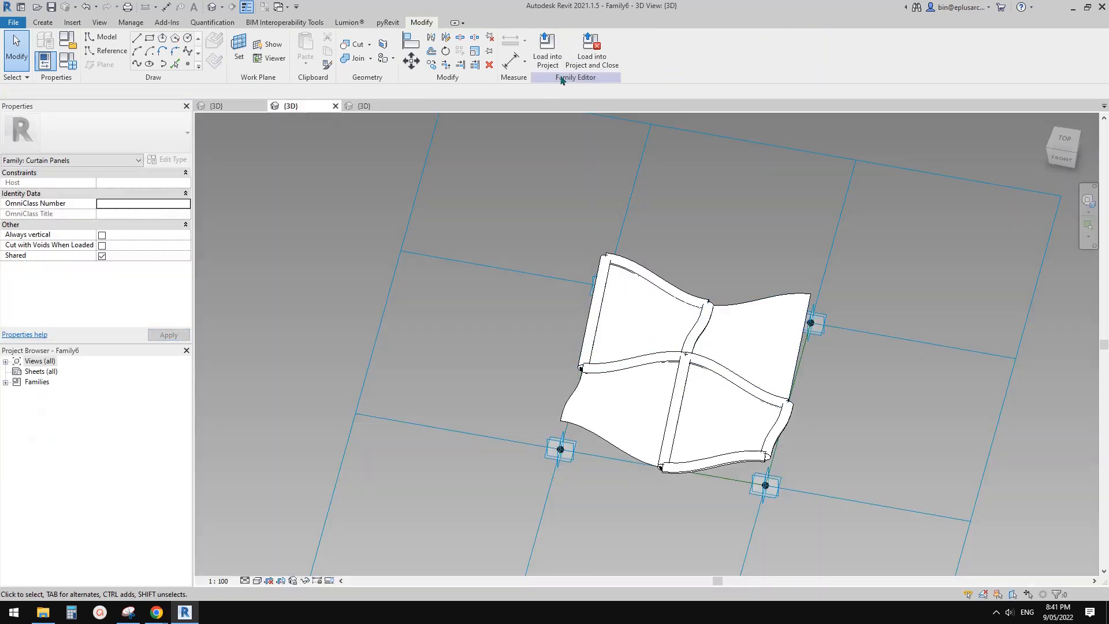
{"action": "left_click", "coordinate": [547, 51]}
{"action": "left_click", "coordinate": [479, 253]}
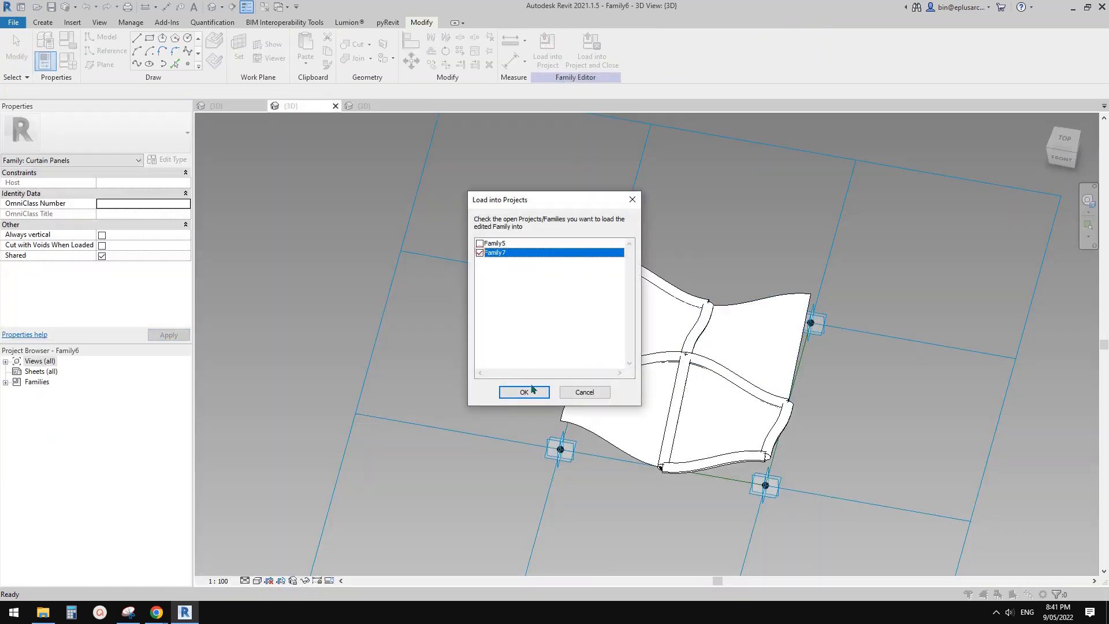
{"action": "left_click", "coordinate": [532, 392]}
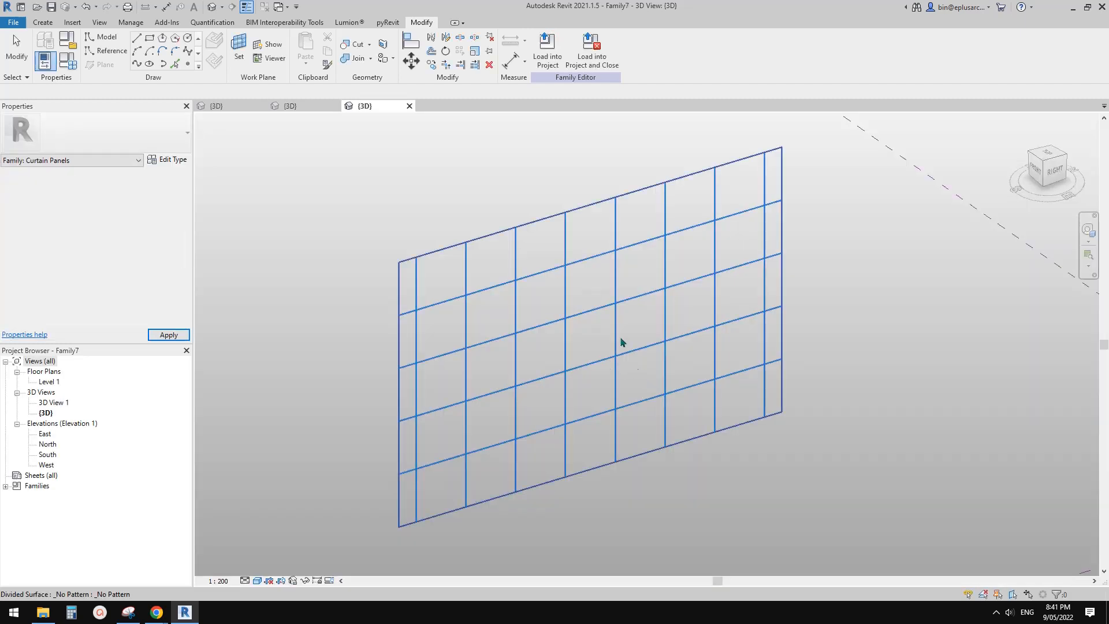
Step: Apply the rectangular Family6 panel pattern to the divided surface
{"action": "left_click", "coordinate": [604, 309]}
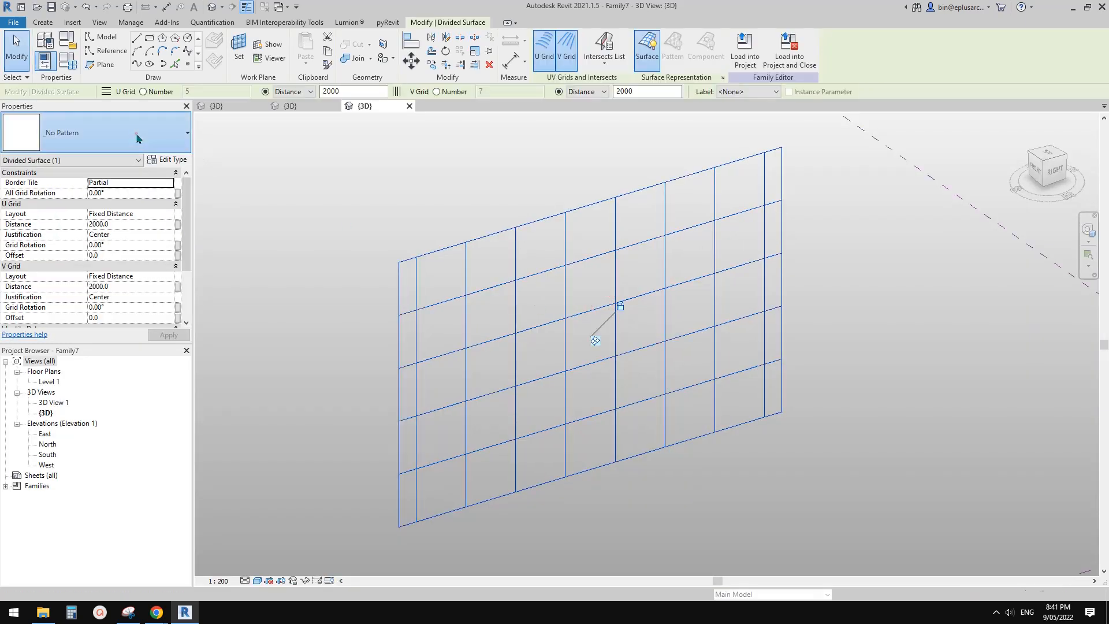
{"action": "left_click", "coordinate": [137, 134]}
{"action": "left_click", "coordinate": [61, 376]}
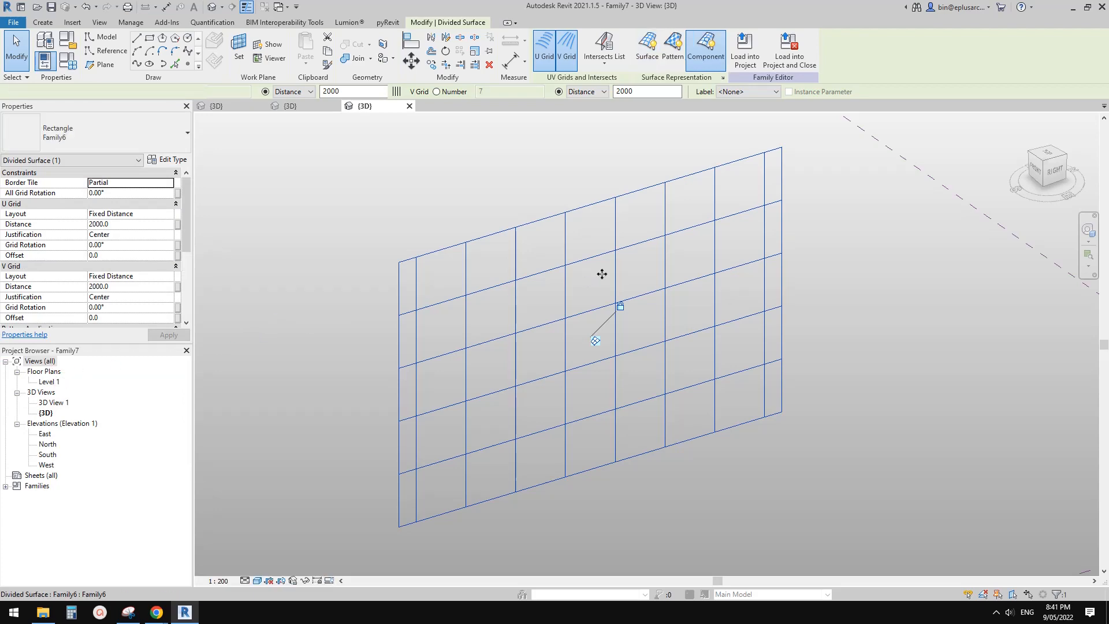
{"action": "left_click", "coordinate": [917, 366]}
{"action": "scroll", "coordinate": [916, 367], "scroll_direction": "down", "scroll_amount": 1}
{"action": "middle_click_drag", "start_coordinate": [915, 389], "coordinate": [753, 372], "text": "shift"}
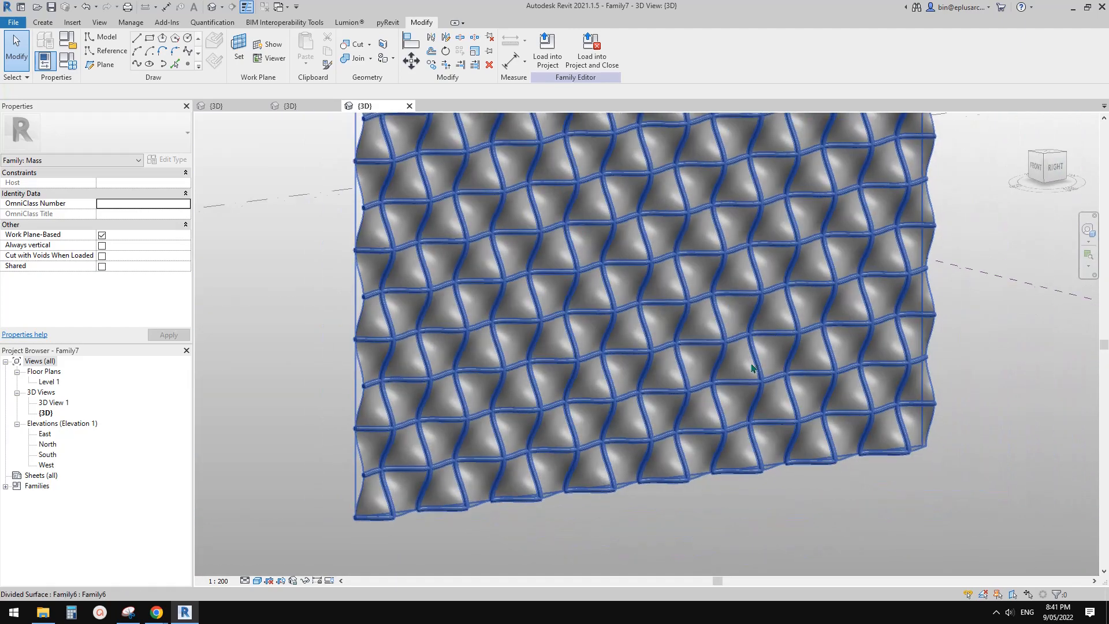
Step: Set the divided surface's U and V grid distances to 4000
{"action": "left_click", "coordinate": [670, 321]}
{"action": "middle_click_drag", "start_coordinate": [670, 321], "coordinate": [695, 196], "text": "shift"}
{"action": "scroll", "coordinate": [631, 348], "scroll_direction": "down", "scroll_amount": 1}
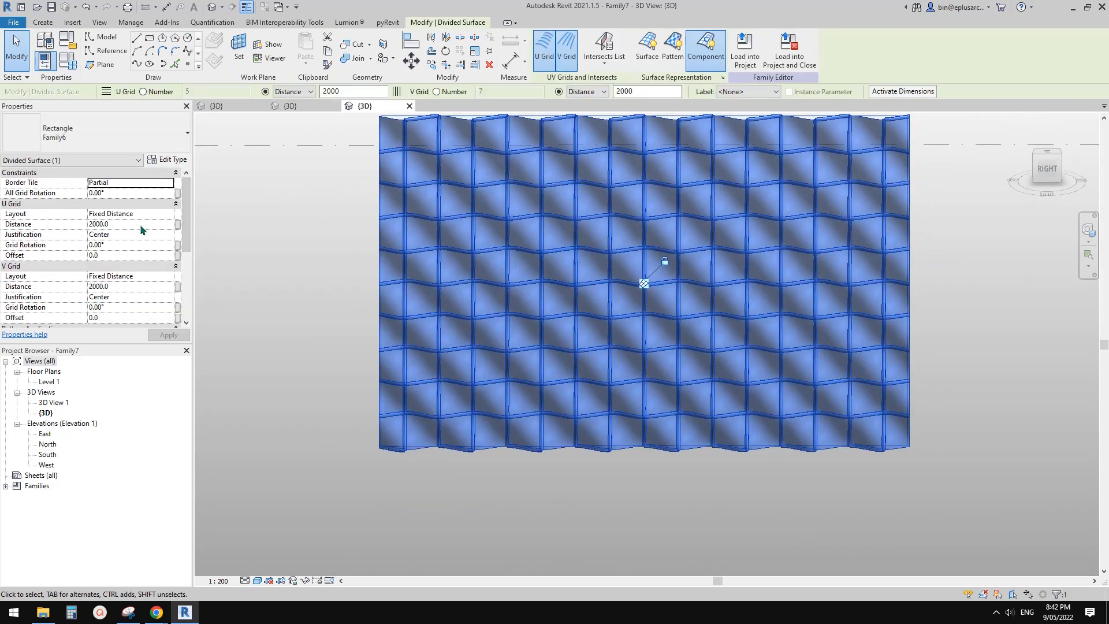
{"action": "left_click", "coordinate": [141, 225]}
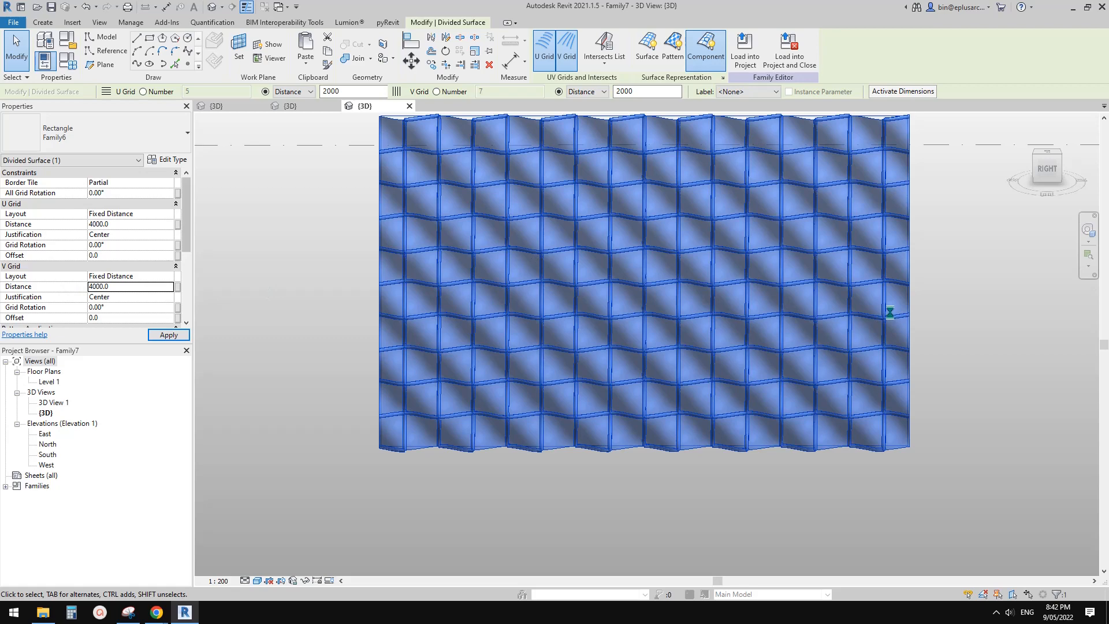
{"action": "key", "text": "Escape"}
{"action": "middle_click_drag", "start_coordinate": [924, 302], "coordinate": [760, 295], "text": "shift"}
Step: Set the offset type parameter of the nested Family5 panel to 900
{"action": "key", "text": "Tab"}
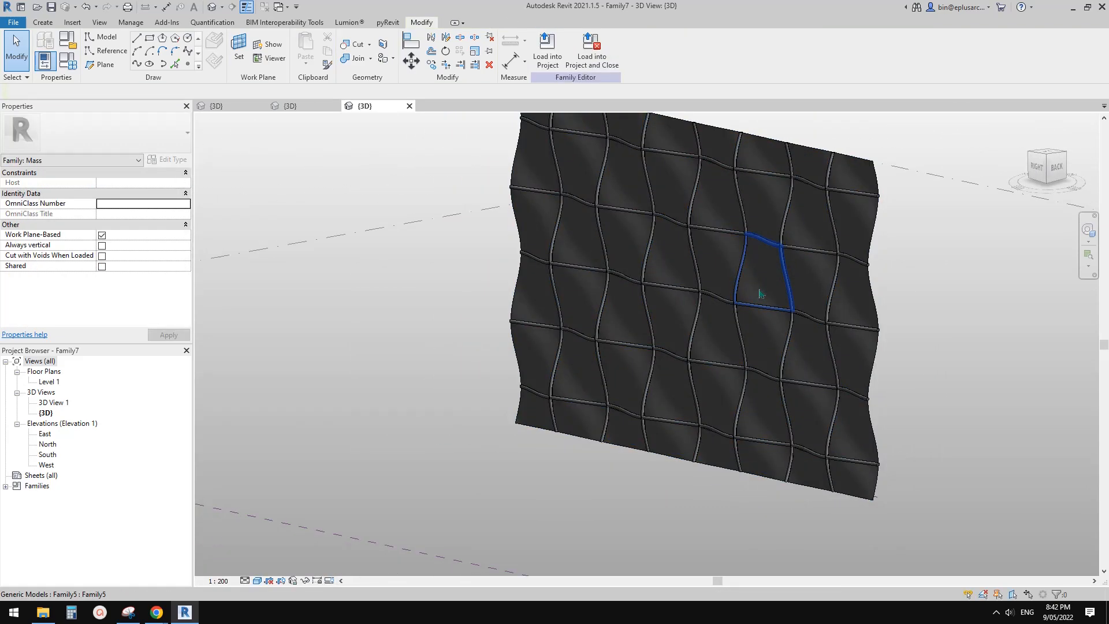
{"action": "left_click", "coordinate": [760, 292]}
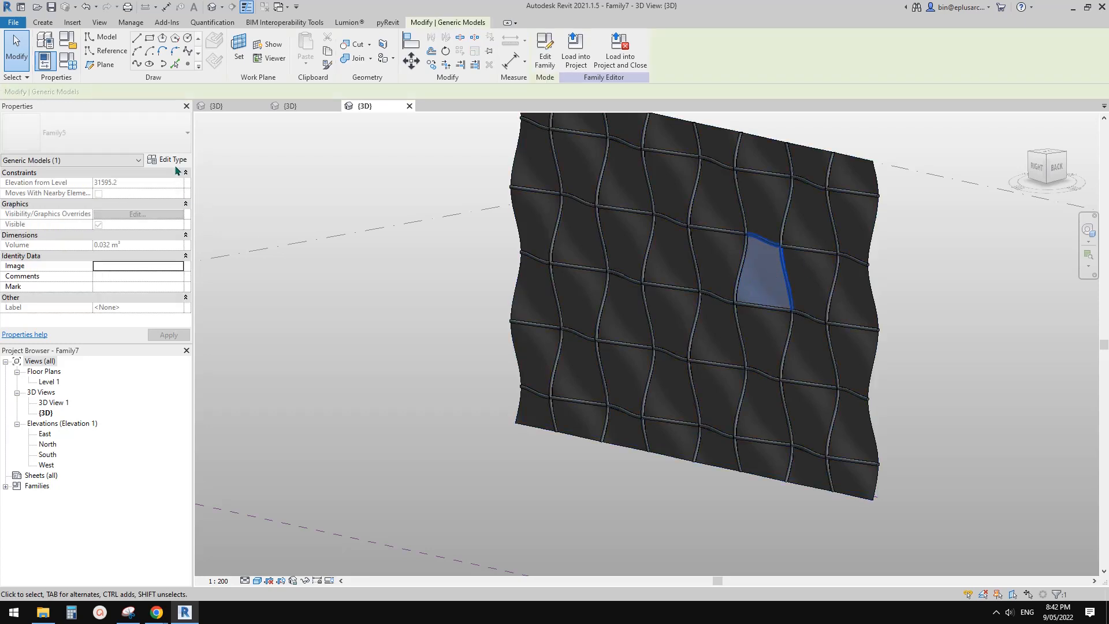
{"action": "left_click", "coordinate": [175, 161]}
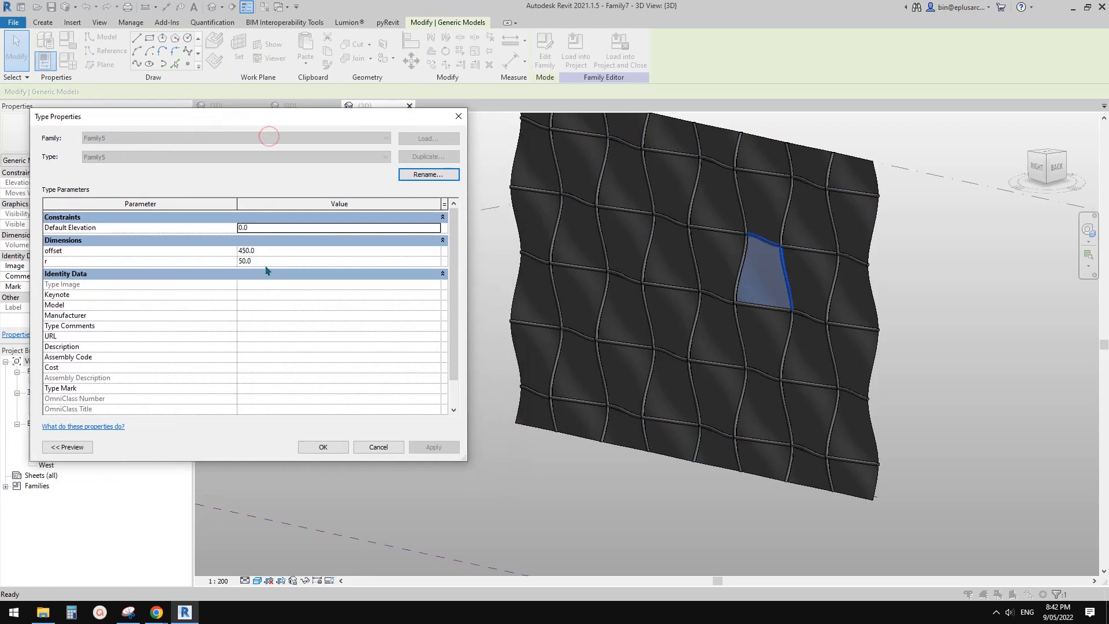
{"action": "left_click", "coordinate": [275, 252]}
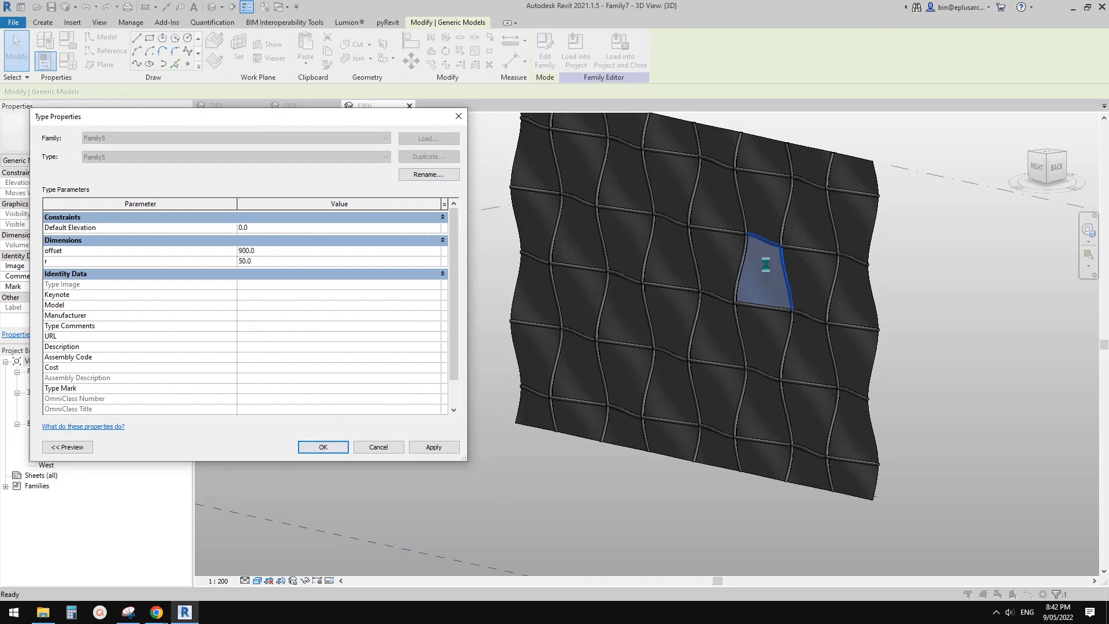
{"action": "middle_click_drag", "start_coordinate": [676, 297], "coordinate": [751, 315], "text": "shift"}
{"action": "left_click", "coordinate": [904, 335]}
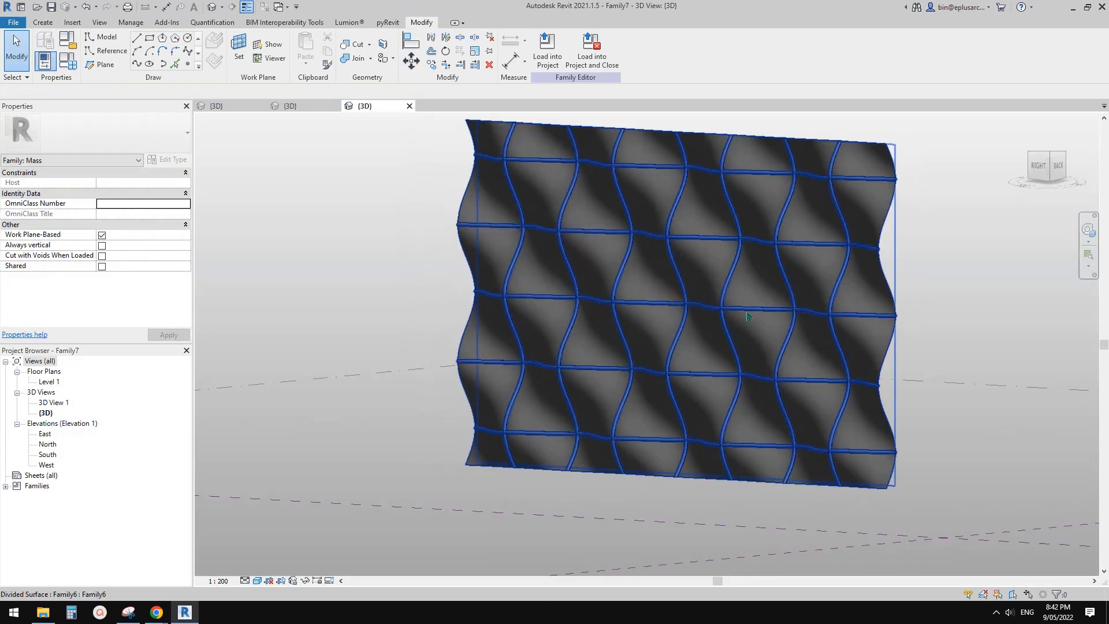
Step: Reduce the tube radius parameter r in the type properties of the nested Family5 panel
{"action": "scroll", "coordinate": [748, 315], "scroll_direction": "up", "scroll_amount": 3}
{"action": "left_click", "coordinate": [748, 315]}
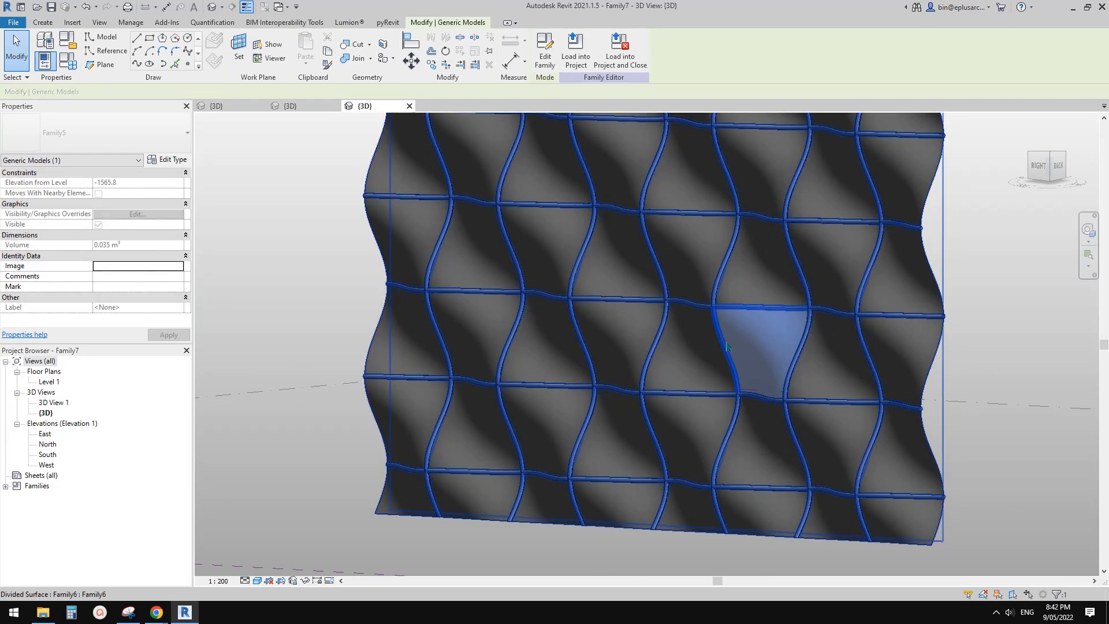
{"action": "middle_click_drag", "start_coordinate": [840, 329], "coordinate": [832, 359], "text": "shift"}
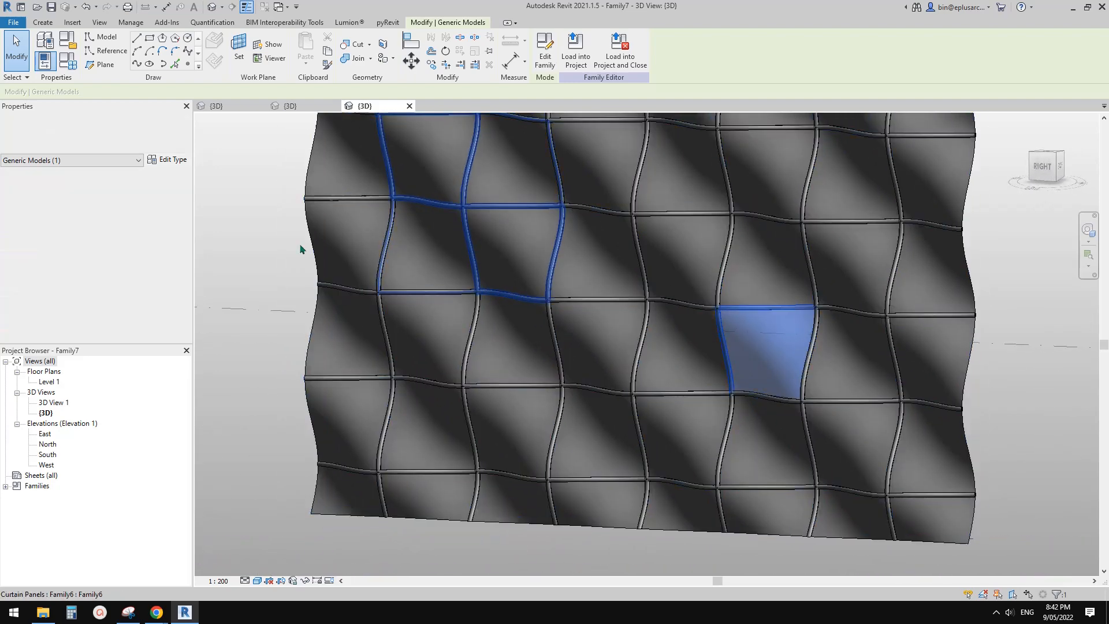
{"action": "left_click", "coordinate": [166, 161]}
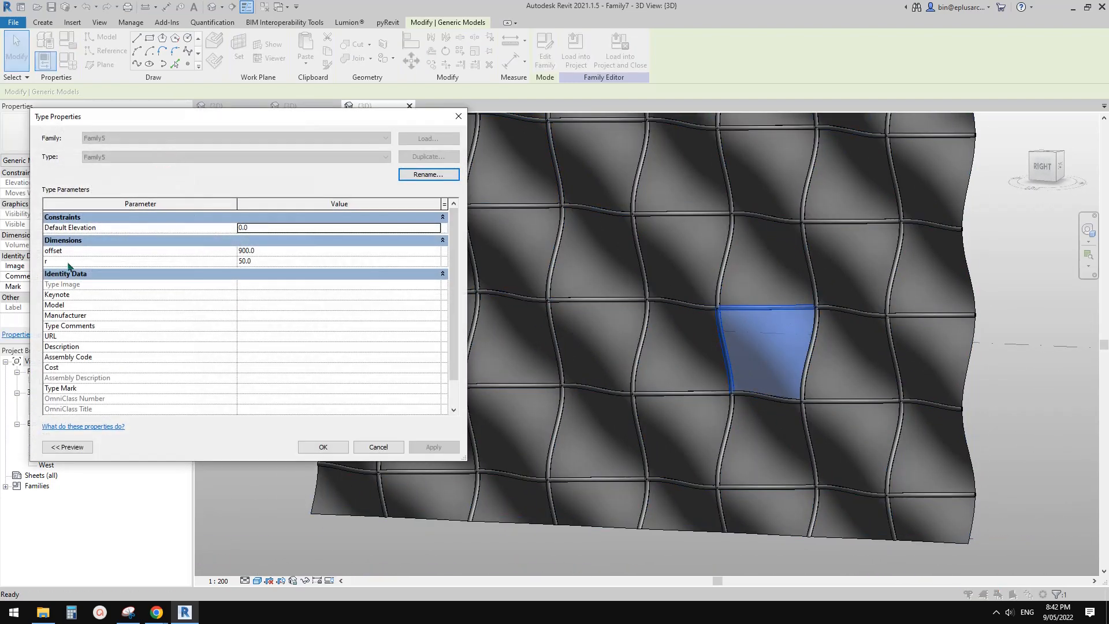
{"action": "left_click", "coordinate": [277, 262]}
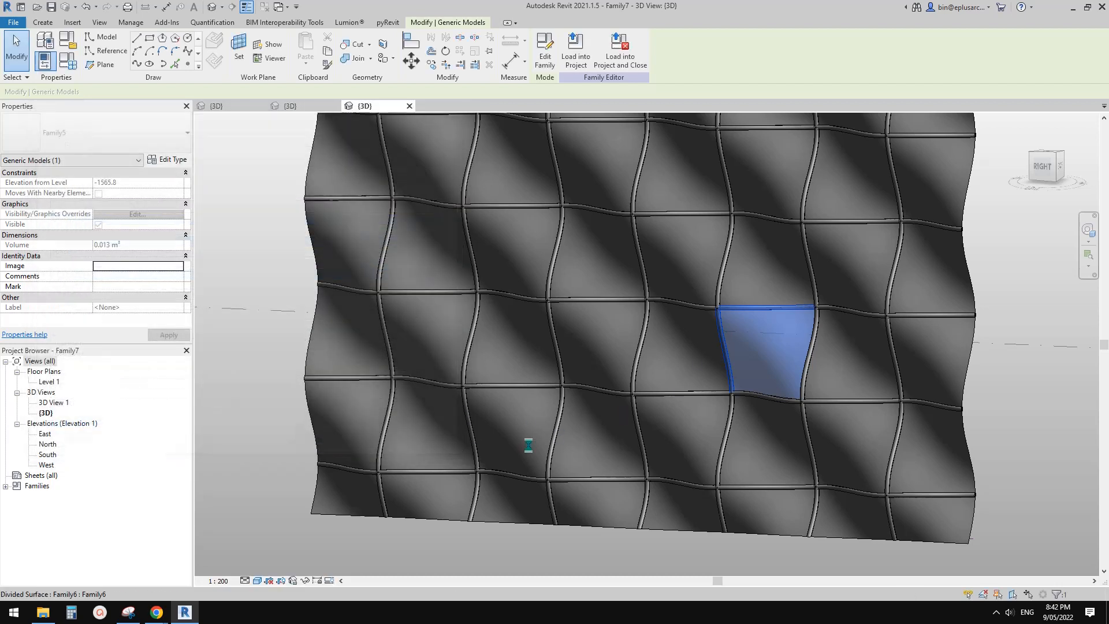
{"action": "scroll", "coordinate": [613, 412], "scroll_direction": "down", "scroll_amount": 1}
{"action": "middle_click_drag", "start_coordinate": [701, 415], "coordinate": [758, 394], "text": "shift"}
{"action": "key", "text": "Escape"}
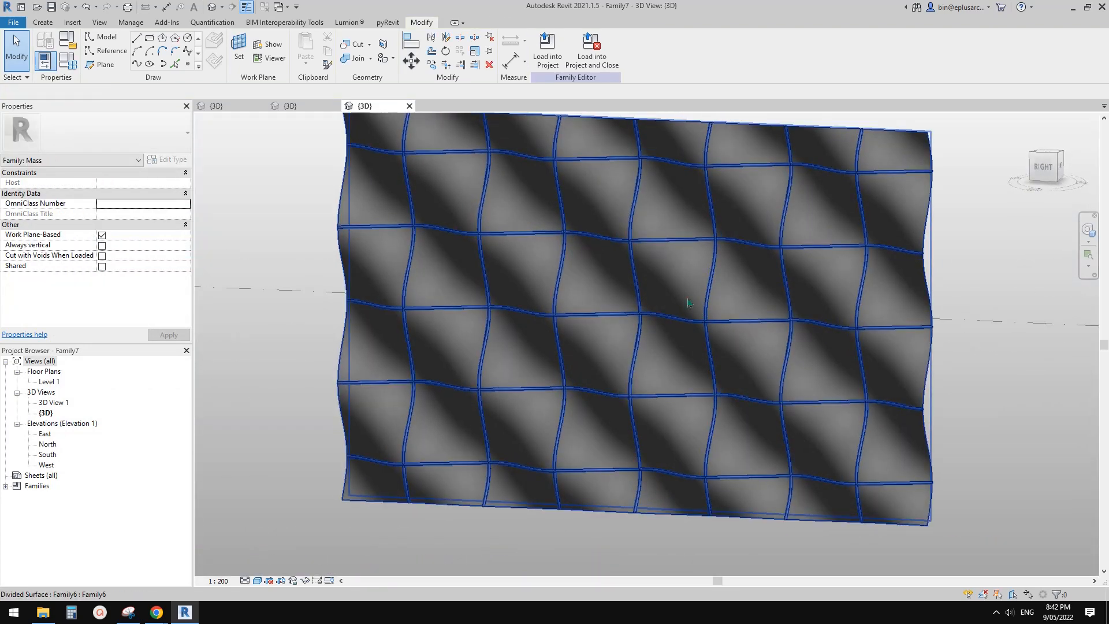
Step: Set the divided surface's V grid distance to 2000, accepting the family regeneration warning
{"action": "left_click", "coordinate": [688, 300]}
{"action": "middle_click_drag", "start_coordinate": [687, 300], "coordinate": [703, 352], "text": "shift"}
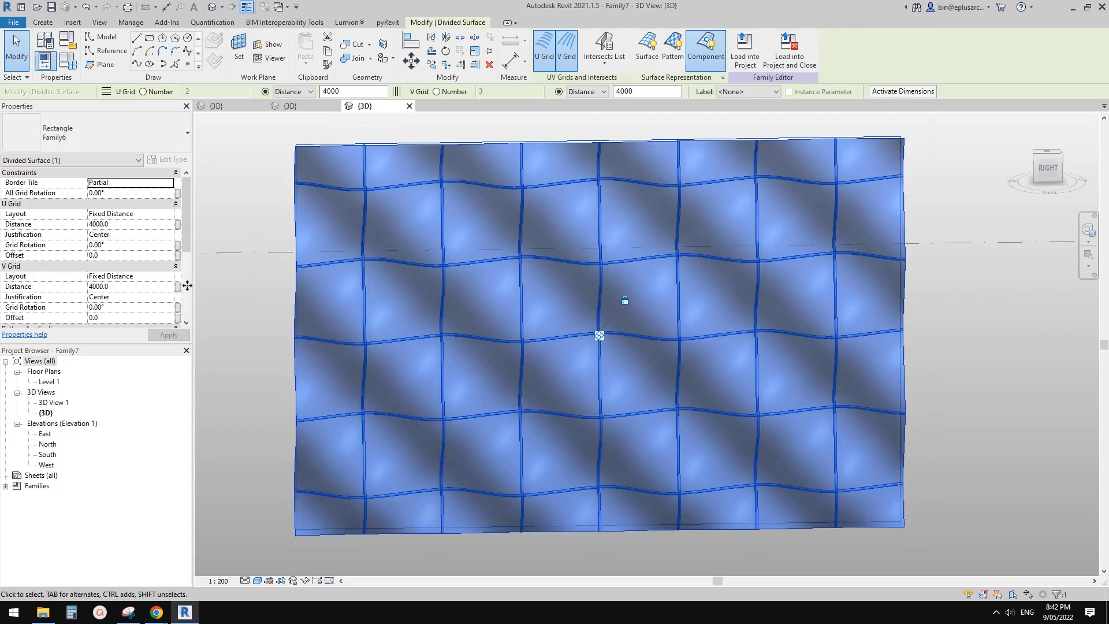
{"action": "left_click", "coordinate": [147, 287]}
{"action": "type", "text": "2"}
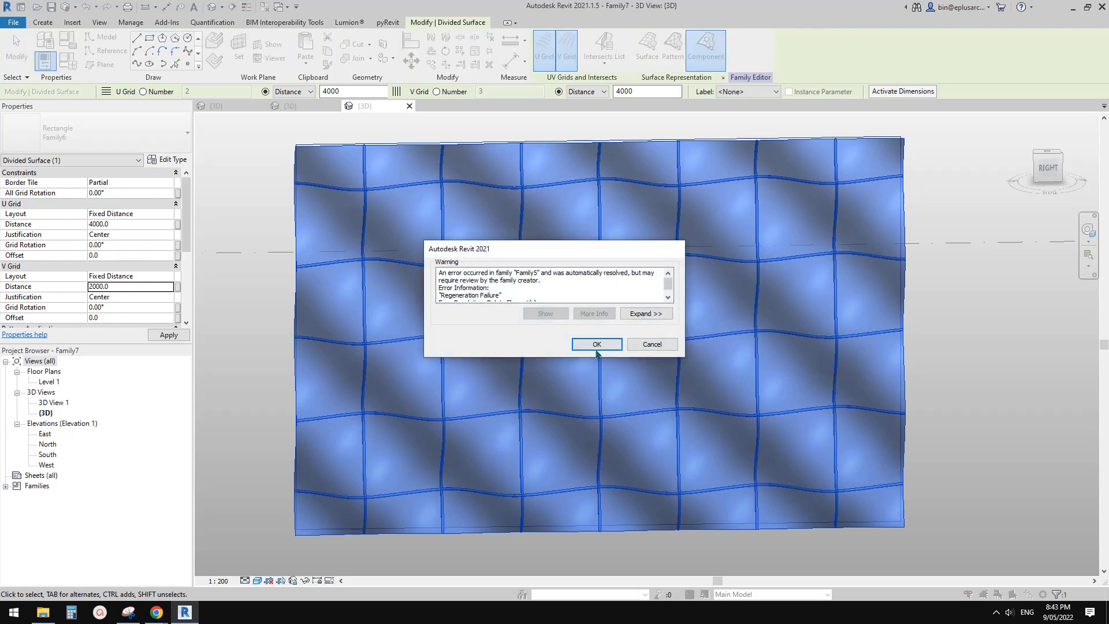
{"action": "left_click", "coordinate": [597, 345]}
{"action": "key", "text": "Escape"}
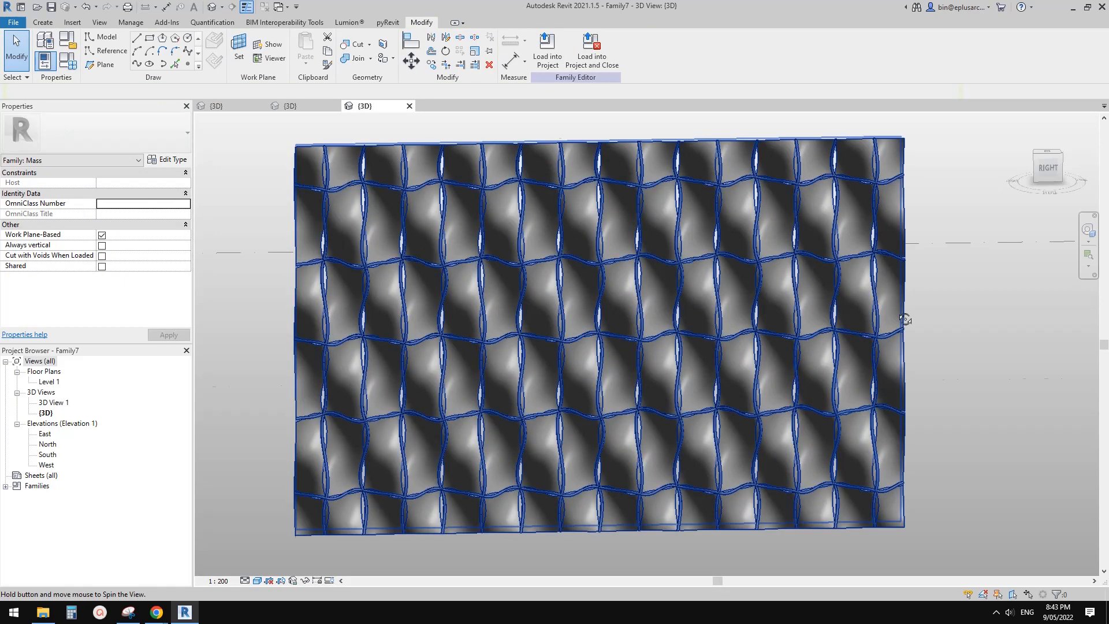
Step: Examine the narrower panels and their edge tubes on the divided surface from several angles and close up
{"action": "middle_click_drag", "start_coordinate": [905, 319], "coordinate": [688, 469], "text": "shift"}
{"action": "scroll", "coordinate": [743, 334], "scroll_direction": "up", "scroll_amount": 3}
{"action": "scroll", "coordinate": [693, 384], "scroll_direction": "down", "scroll_amount": 5}
{"action": "left_click", "coordinate": [607, 387]}
{"action": "middle_click_drag", "start_coordinate": [607, 387], "coordinate": [659, 367]}
{"action": "middle_click_drag", "start_coordinate": [659, 367], "coordinate": [837, 370], "text": "shift"}
{"action": "key", "text": "Escape"}
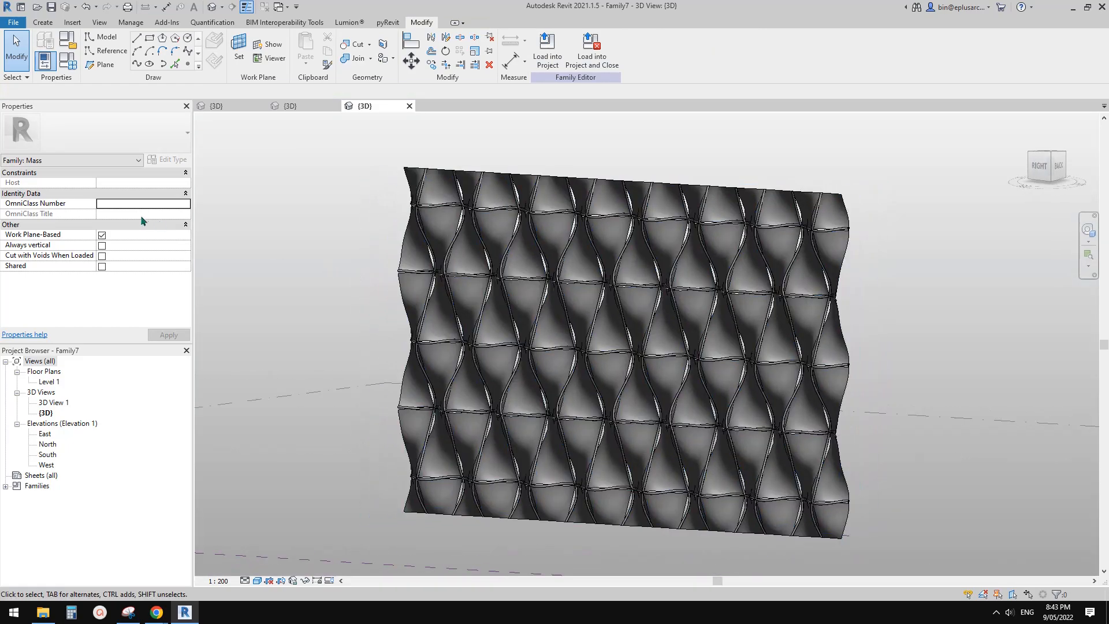
Step: Set the divided surface's V grid distance back to 4000
{"action": "left_click", "coordinate": [519, 299]}
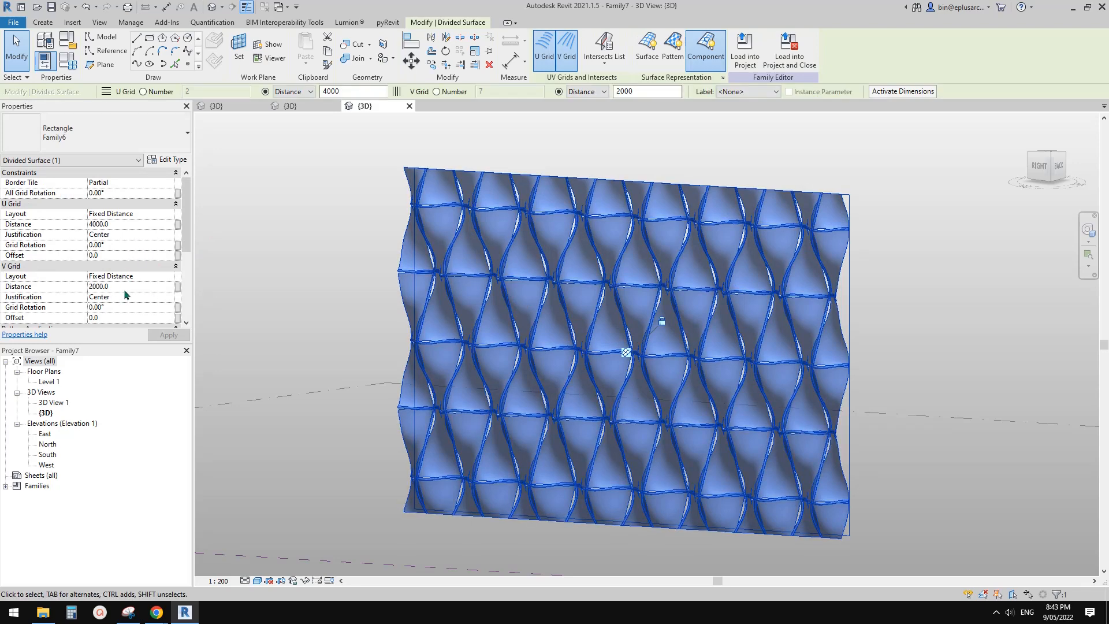
{"action": "left_click", "coordinate": [132, 287]}
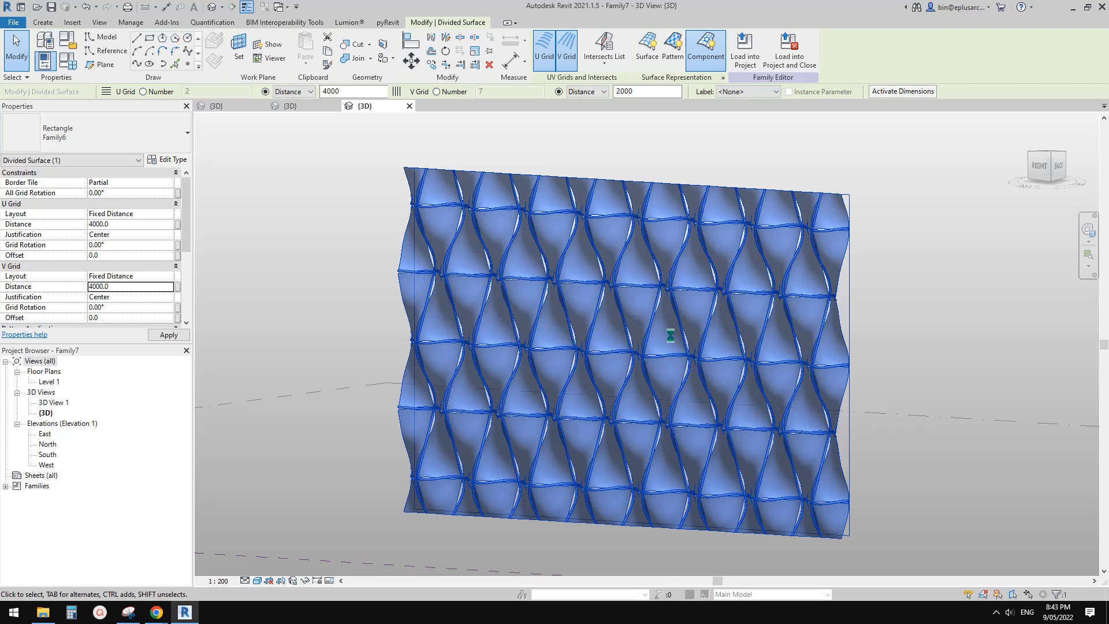
{"action": "key", "text": "Escape"}
{"action": "middle_click_drag", "start_coordinate": [768, 365], "coordinate": [829, 299], "text": "shift"}
{"action": "middle_click_drag", "start_coordinate": [751, 330], "coordinate": [719, 442], "text": "shift"}
Step: Set the divided surface's U grid rotation to 45°, accepting the family warning
{"action": "left_click", "coordinate": [638, 343]}
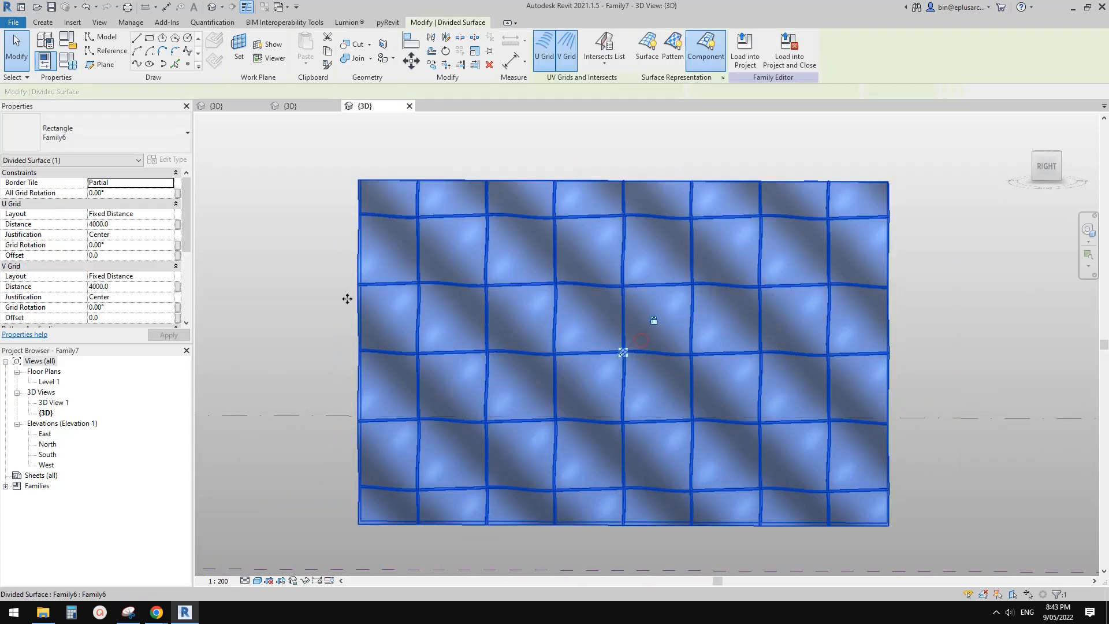
{"action": "left_click", "coordinate": [116, 244]}
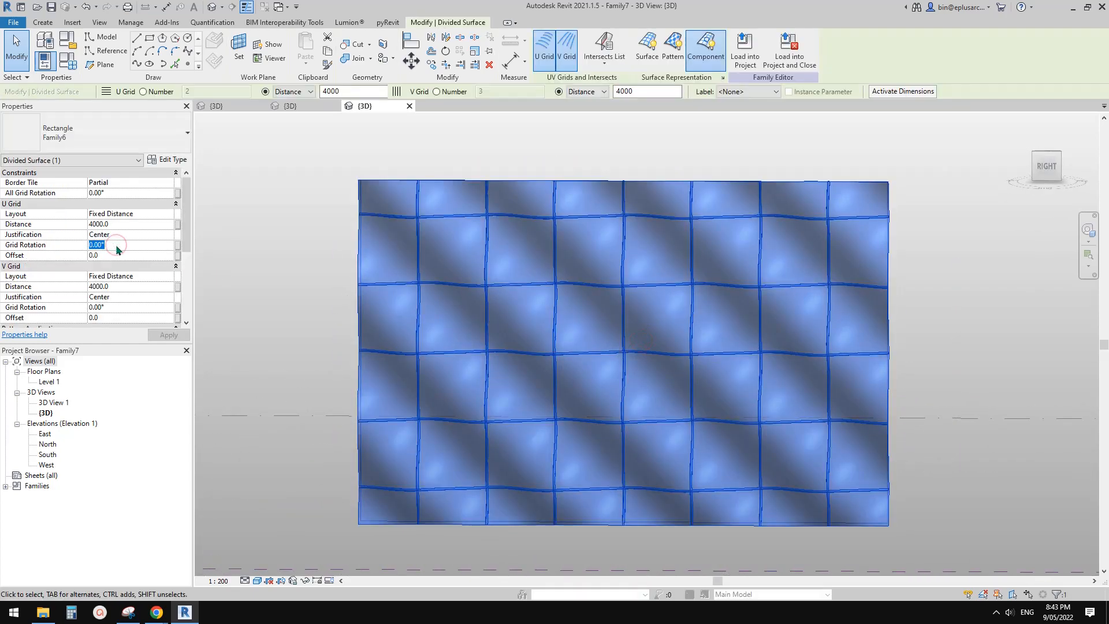
{"action": "type", "text": "45"}
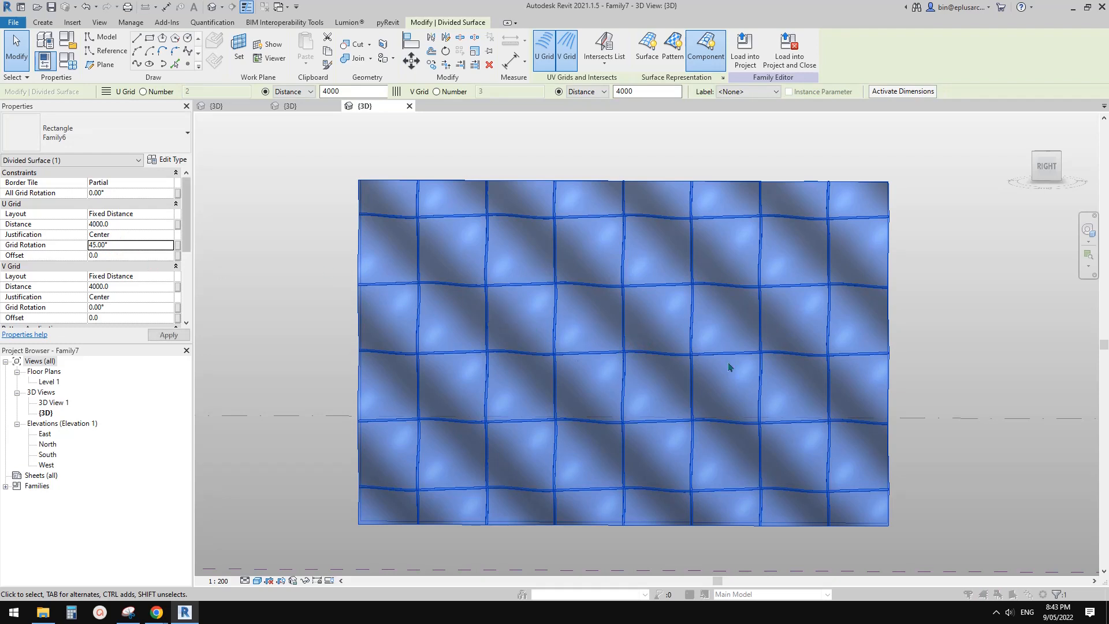
{"action": "left_click", "coordinate": [597, 346]}
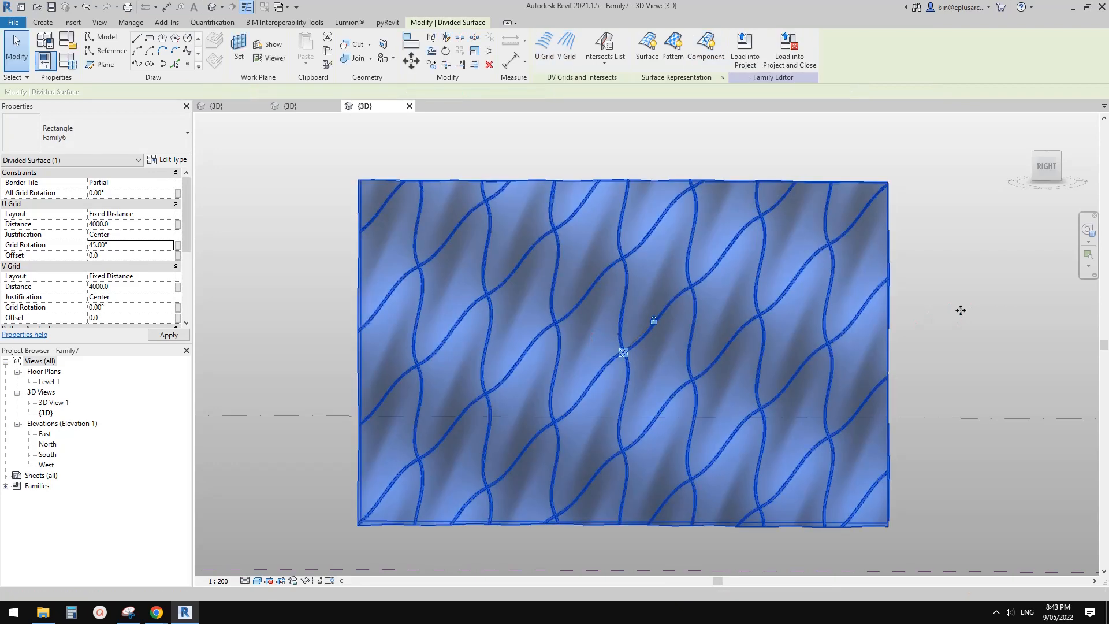
{"action": "left_click", "coordinate": [960, 311]}
{"action": "middle_click_drag", "start_coordinate": [884, 324], "coordinate": [832, 361], "text": "shift"}
Step: Set the divided surface's V grid rotation to 45°
{"action": "left_click", "coordinate": [572, 341]}
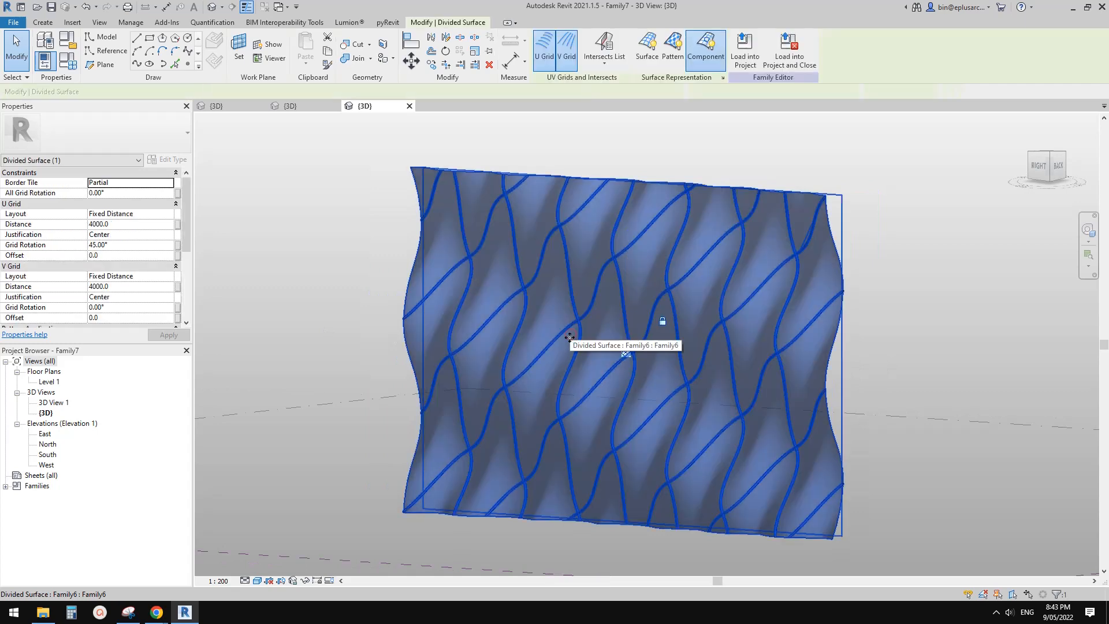
{"action": "left_click", "coordinate": [127, 308]}
{"action": "type", "text": "45"}
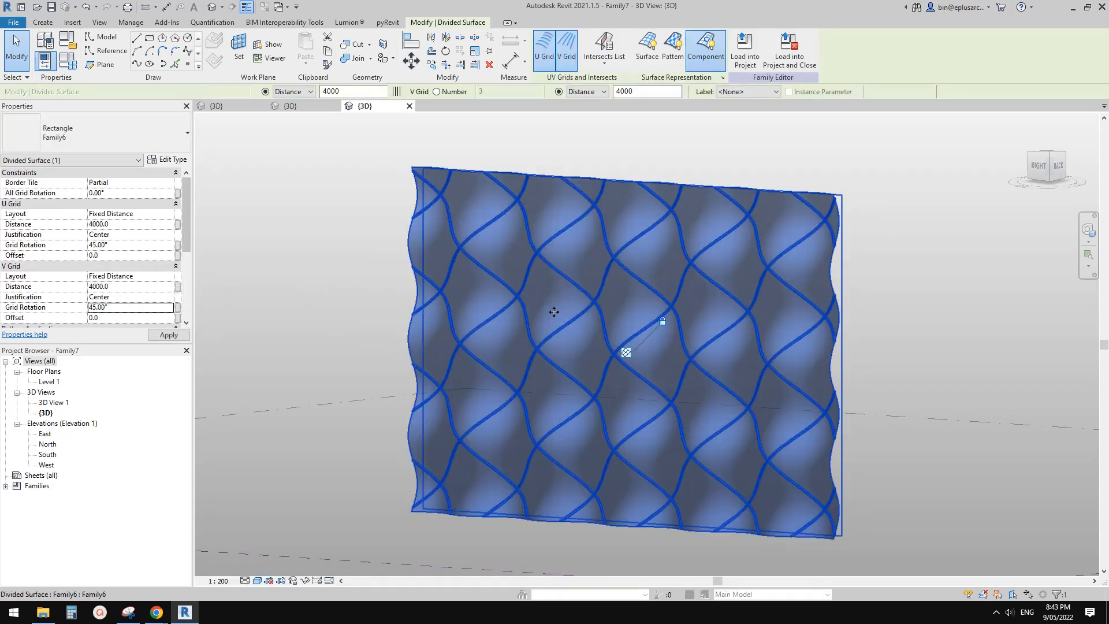
{"action": "mouse_move", "coordinate": [577, 329]}
{"action": "middle_mouse_down", "text": "shift"}
{"action": "mouse_move", "coordinate": [800, 306]}
{"action": "mouse_move", "coordinate": [725, 341]}
{"action": "mouse_move", "coordinate": [697, 337]}
{"action": "mouse_move", "coordinate": [706, 359]}
{"action": "middle_mouse_up", "text": "shift"}
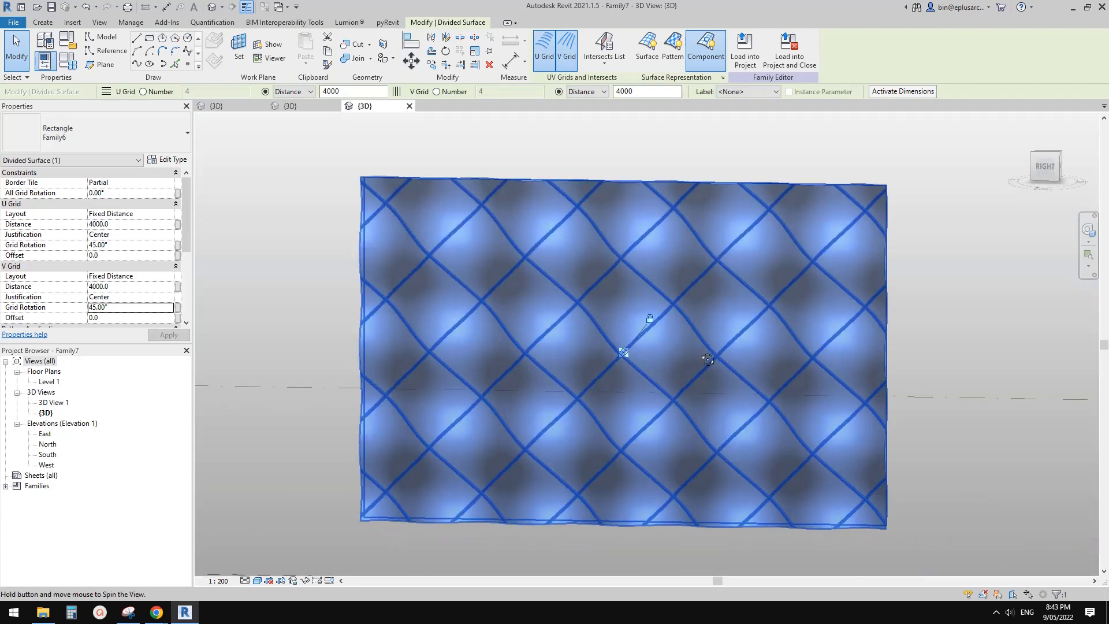
Step: Set the divided surface's V grid rotation to 30° and U grid rotation to 60°, accepting the family warning
{"action": "left_click", "coordinate": [137, 313]}
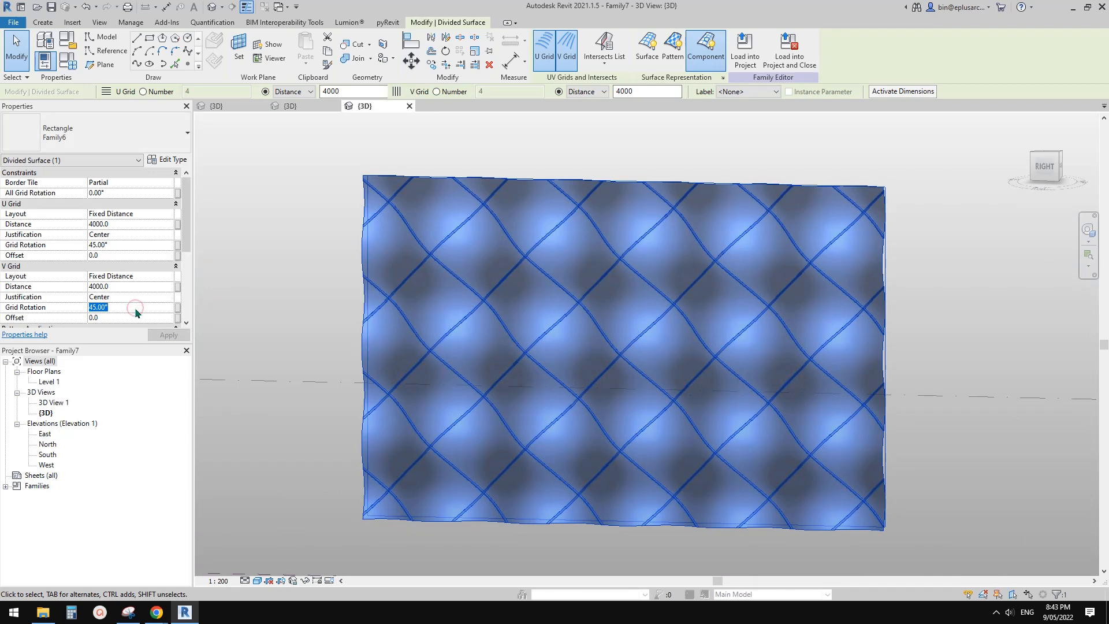
{"action": "left_click", "coordinate": [132, 246]}
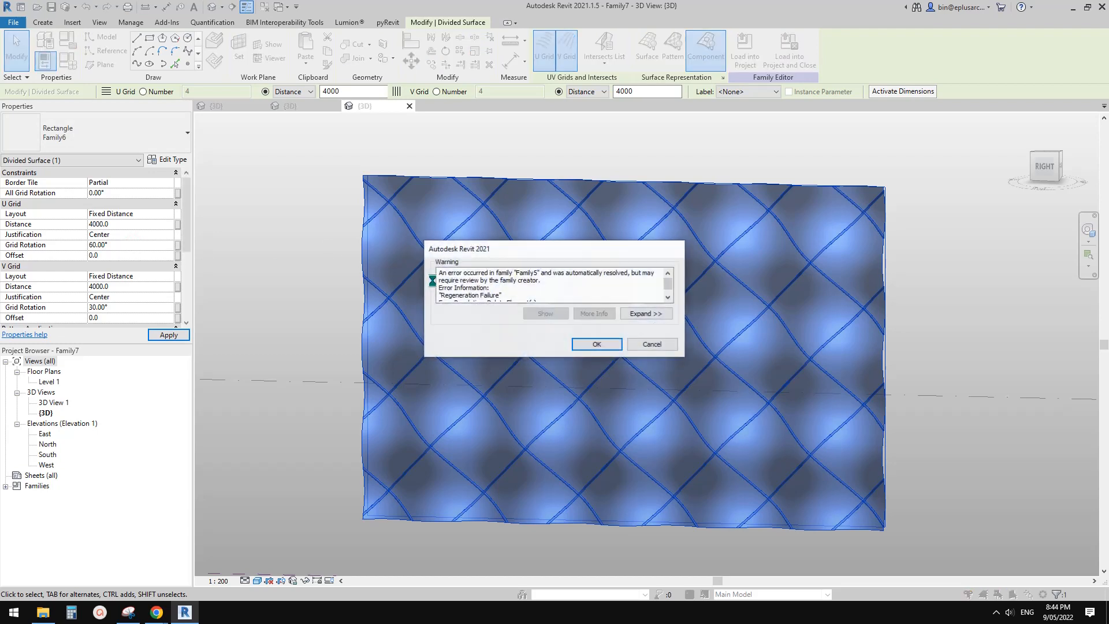
{"action": "left_click", "coordinate": [593, 345]}
{"action": "key", "text": "Escape"}
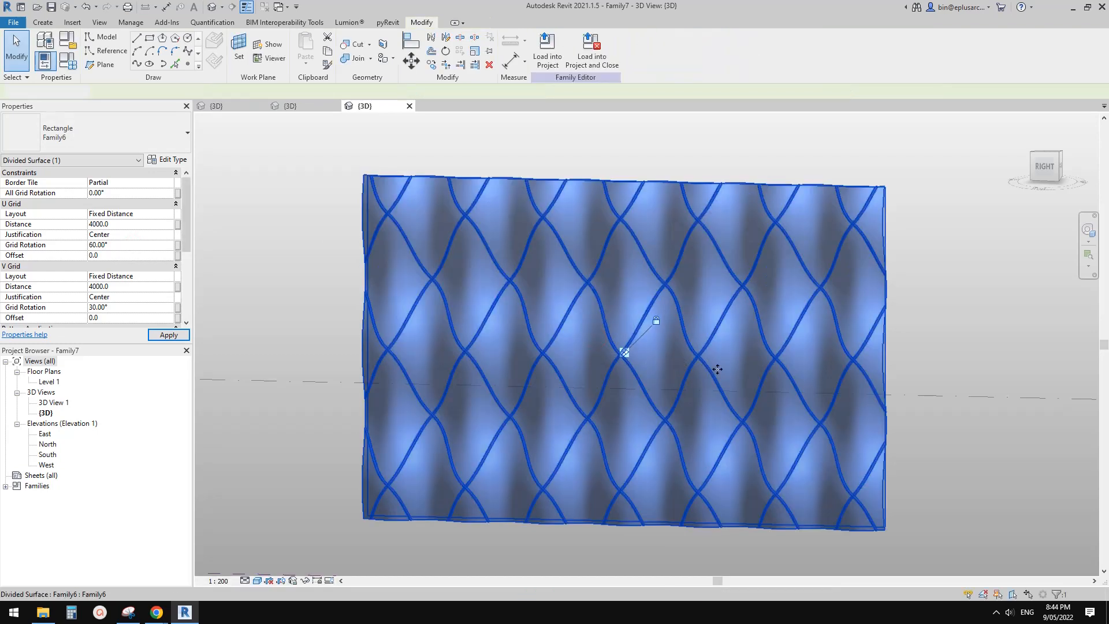
Step: Examine the rotated panel pattern and its edge tubes on the divided surface from oblique and frontal angles
{"action": "middle_click_drag", "start_coordinate": [648, 360], "coordinate": [849, 389], "text": "shift"}
{"action": "middle_click_drag", "start_coordinate": [892, 337], "coordinate": [639, 432], "text": "shift"}
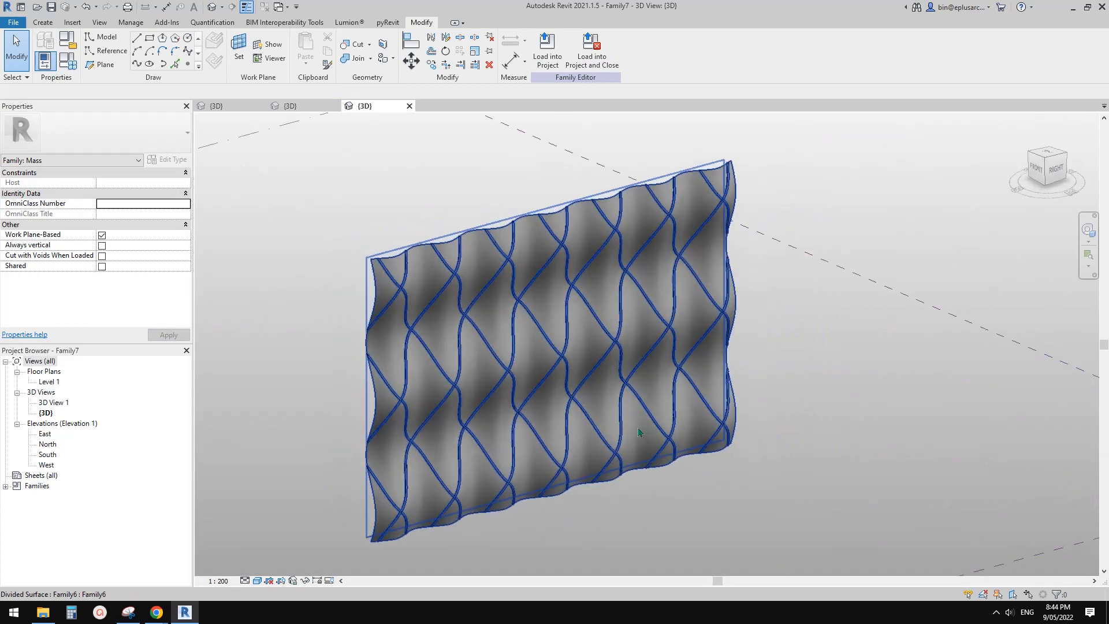
{"action": "left_click", "coordinate": [543, 384]}
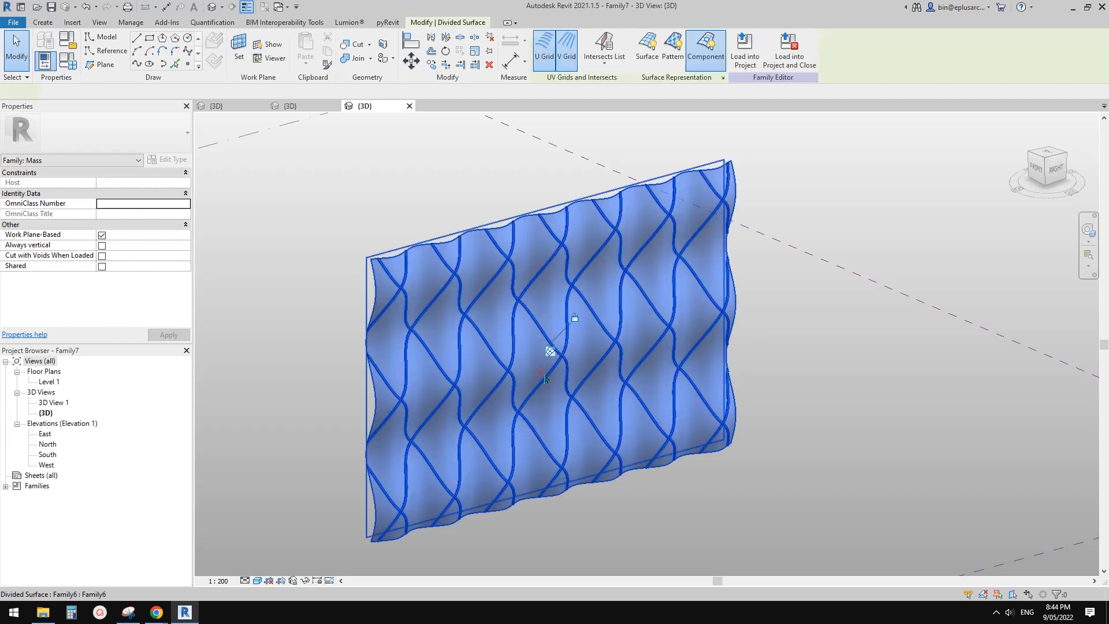
{"action": "key", "text": "Tab"}
{"action": "left_click", "coordinate": [536, 374]}
{"action": "key", "text": "Escape"}
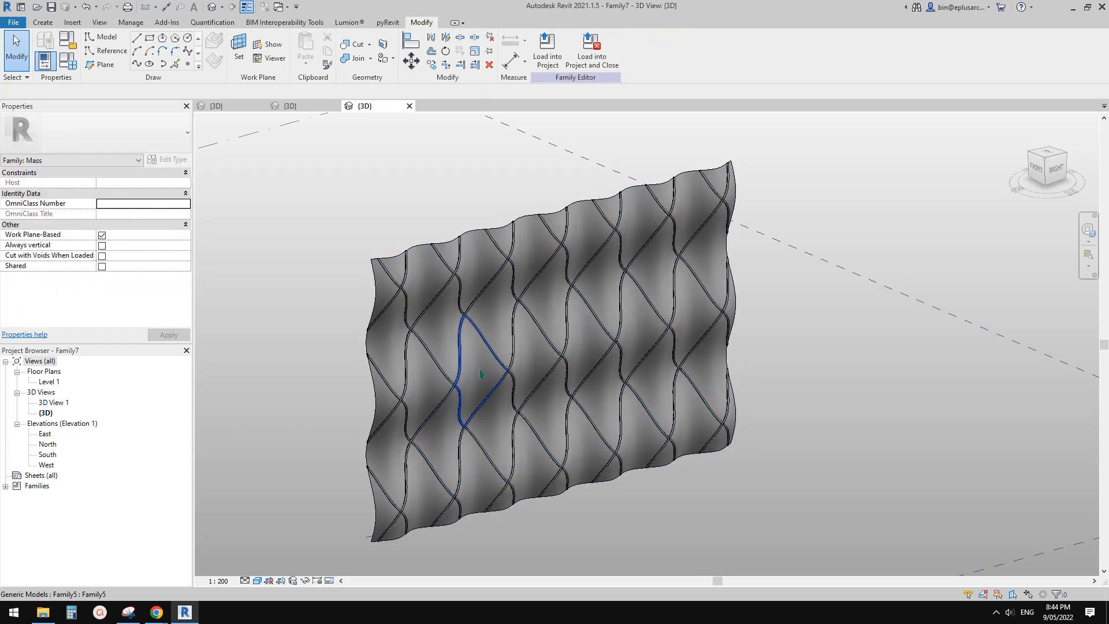
{"action": "middle_click_drag", "start_coordinate": [467, 400], "coordinate": [417, 393], "text": "shift"}
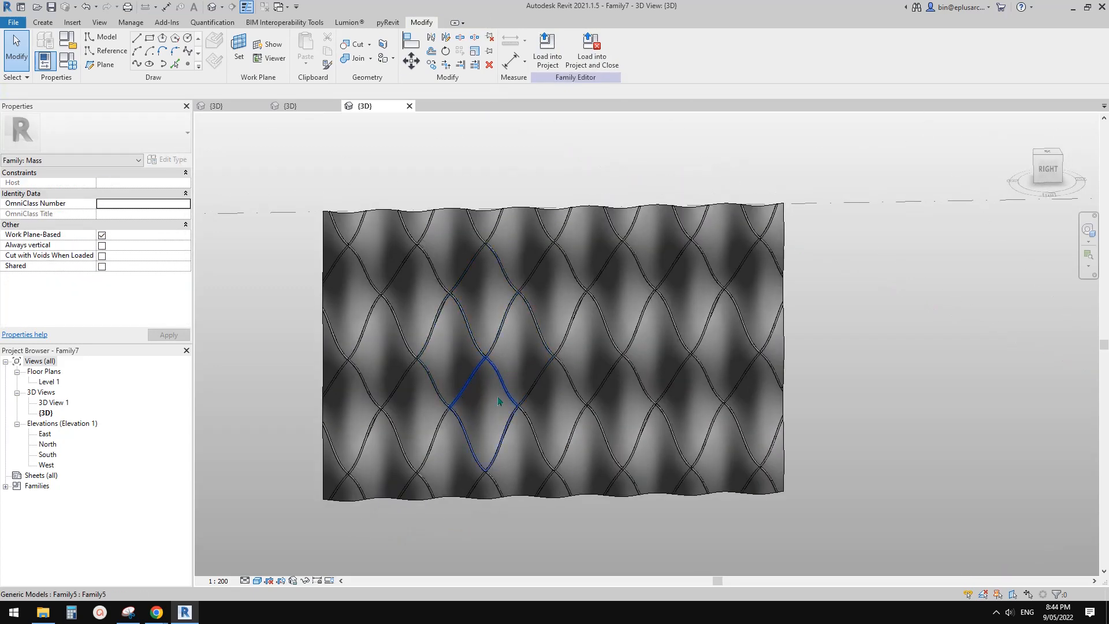
Step: Review the four-panel arrangement in Family6 from above, checking individual Family5 panels and their edge tubes
{"action": "left_click", "coordinate": [293, 107]}
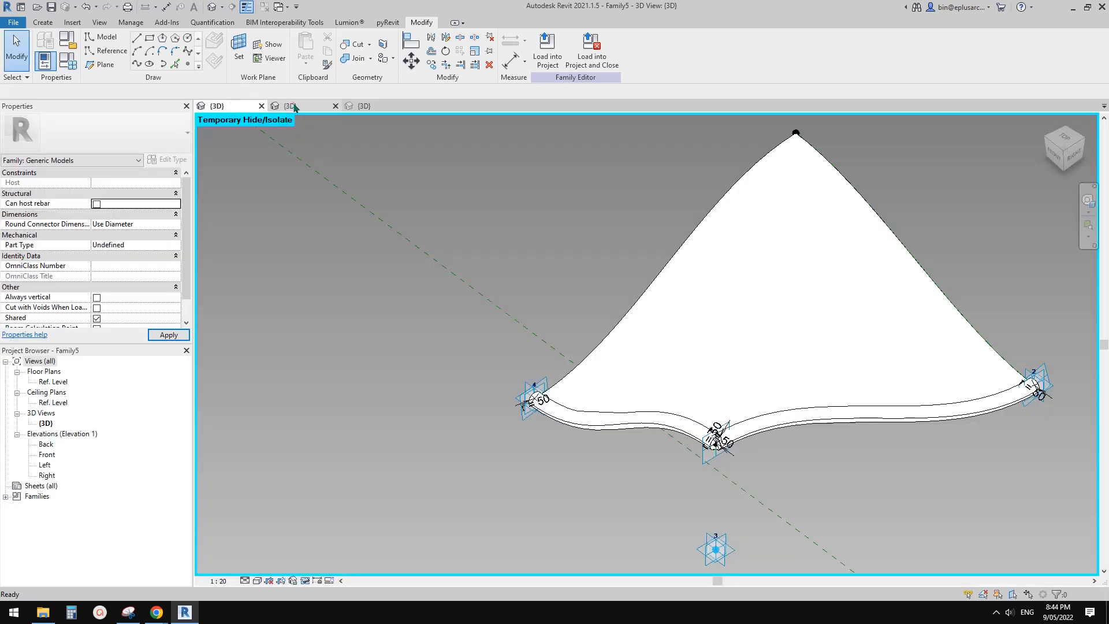
{"action": "left_click", "coordinate": [293, 107]}
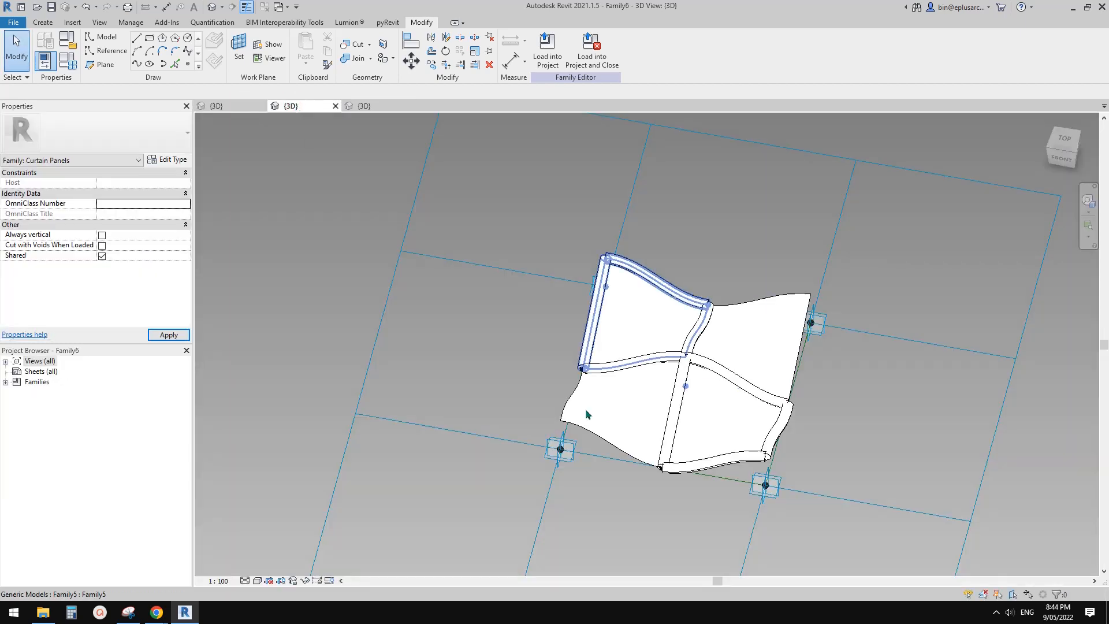
{"action": "middle_click_drag", "start_coordinate": [663, 414], "coordinate": [685, 428], "text": "shift"}
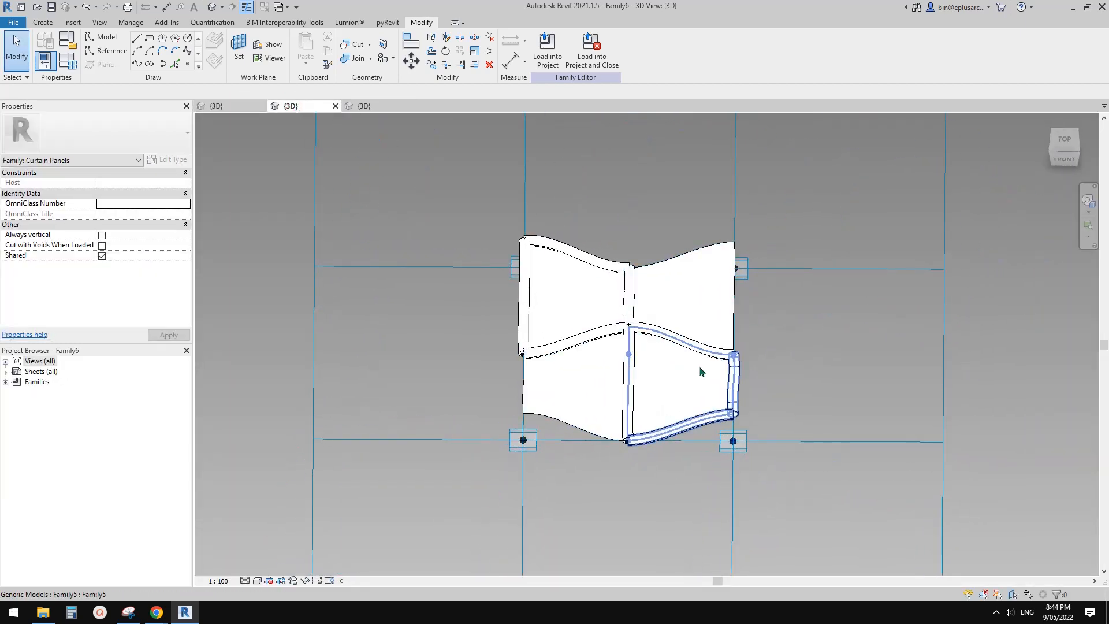
{"action": "left_click", "coordinate": [703, 331]}
{"action": "left_click", "coordinate": [584, 302]}
{"action": "left_click", "coordinate": [584, 384]}
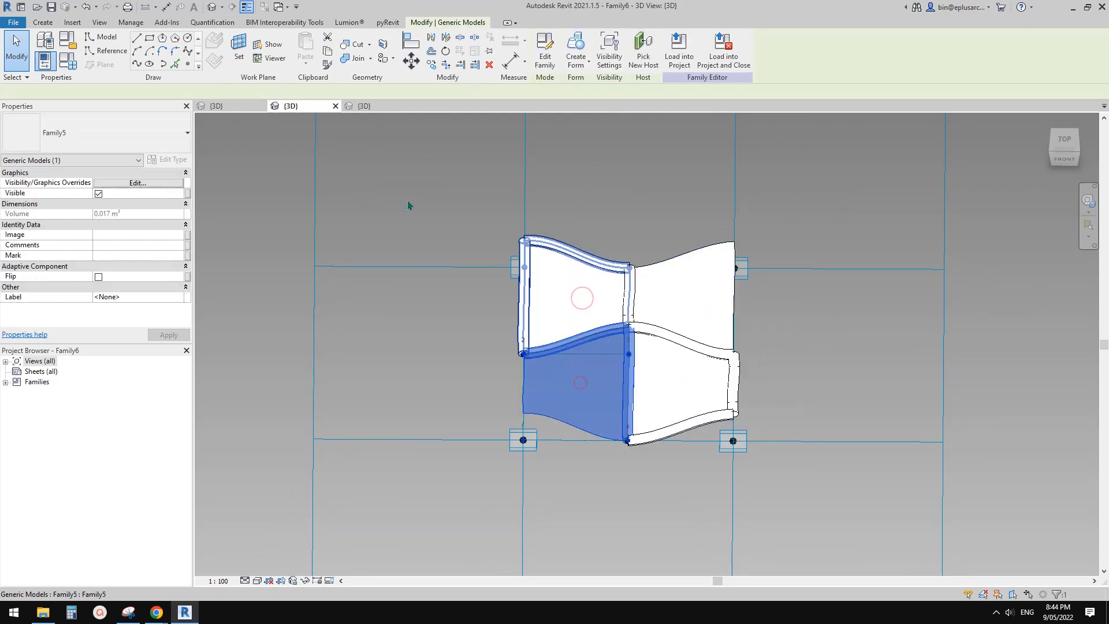
Step: Inspect the curved surface form and its edge tubes in Family5 from several angles
{"action": "left_click", "coordinate": [231, 105]}
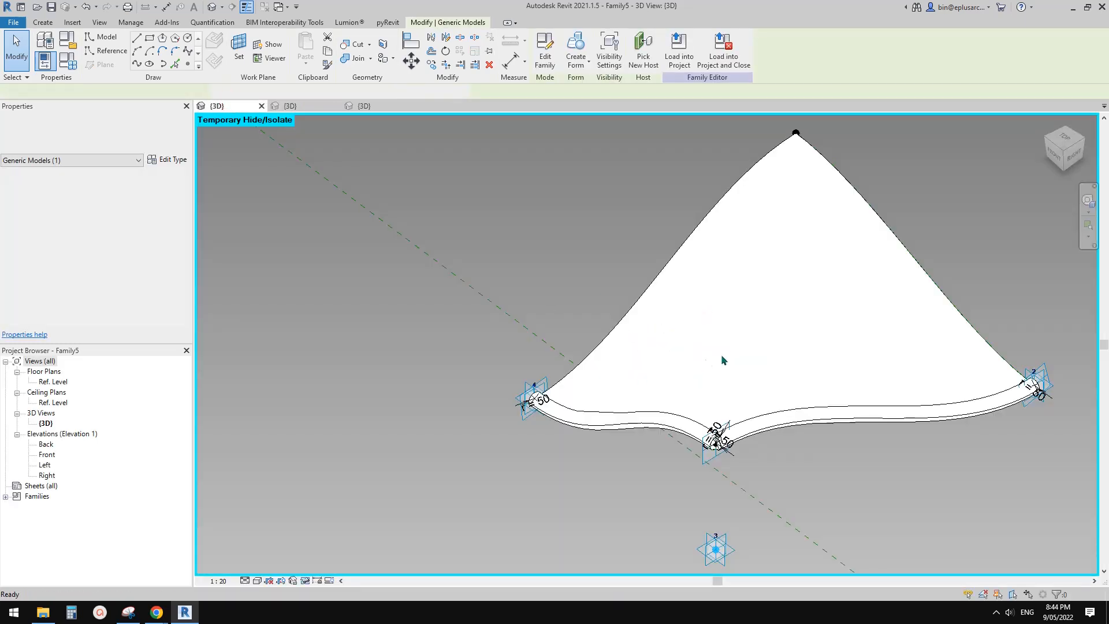
{"action": "middle_click_drag", "start_coordinate": [606, 351], "coordinate": [659, 255], "text": "shift"}
{"action": "left_click", "coordinate": [726, 293]}
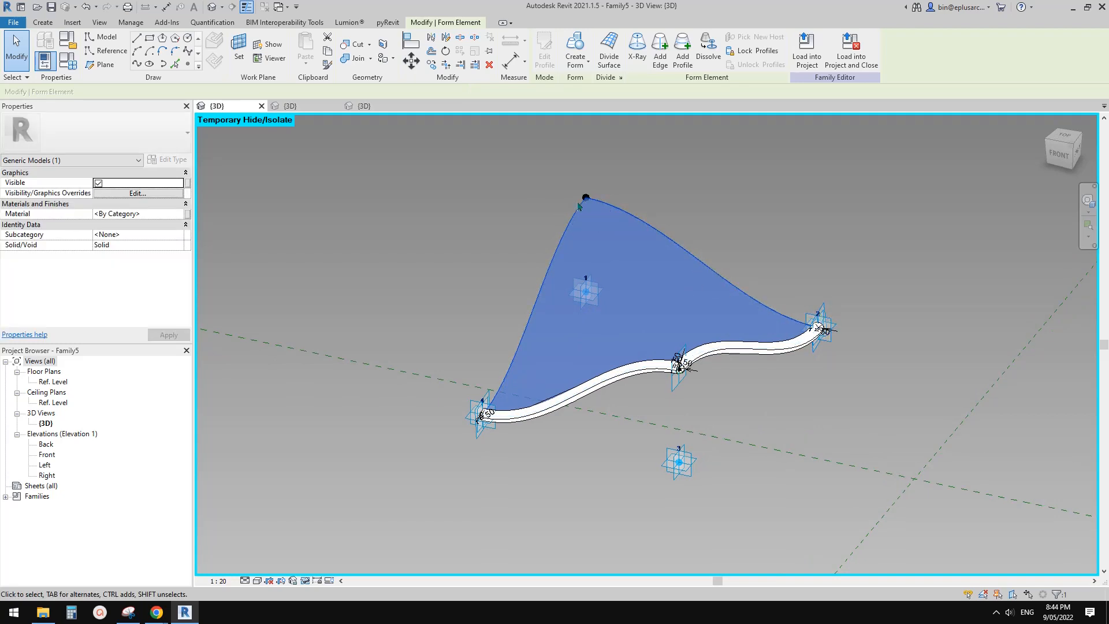
{"action": "middle_click_drag", "start_coordinate": [681, 295], "coordinate": [569, 308], "text": "shift"}
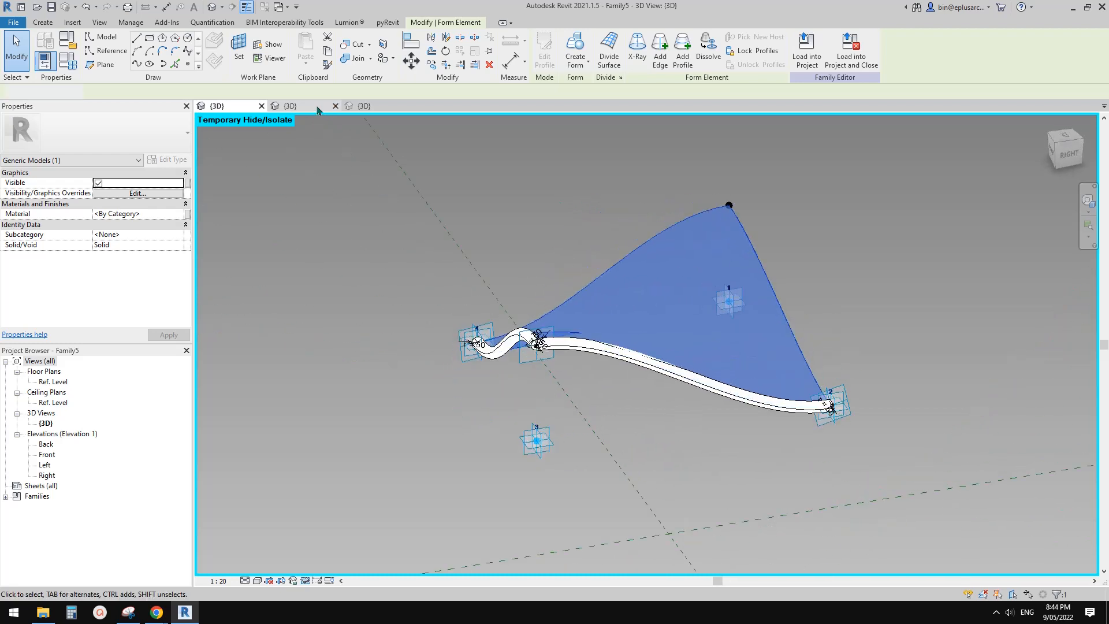
{"action": "key", "text": "Escape"}
{"action": "left_click", "coordinate": [294, 107]}
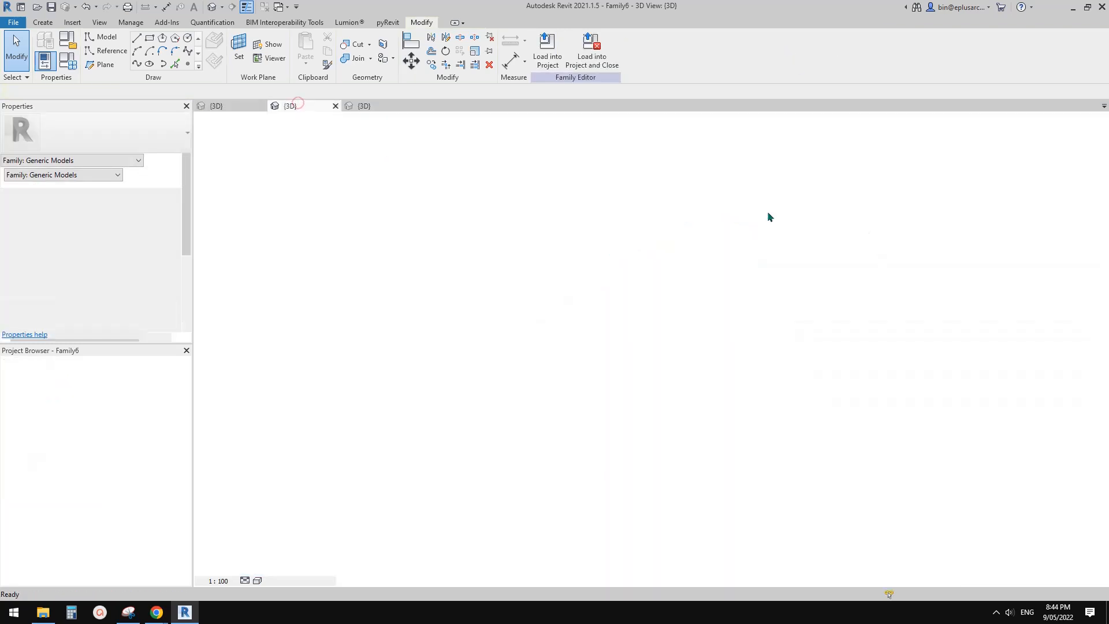
Step: Return to the Family7 mass and examine the finished wavy panel surface from both sides
{"action": "left_click", "coordinate": [363, 106]}
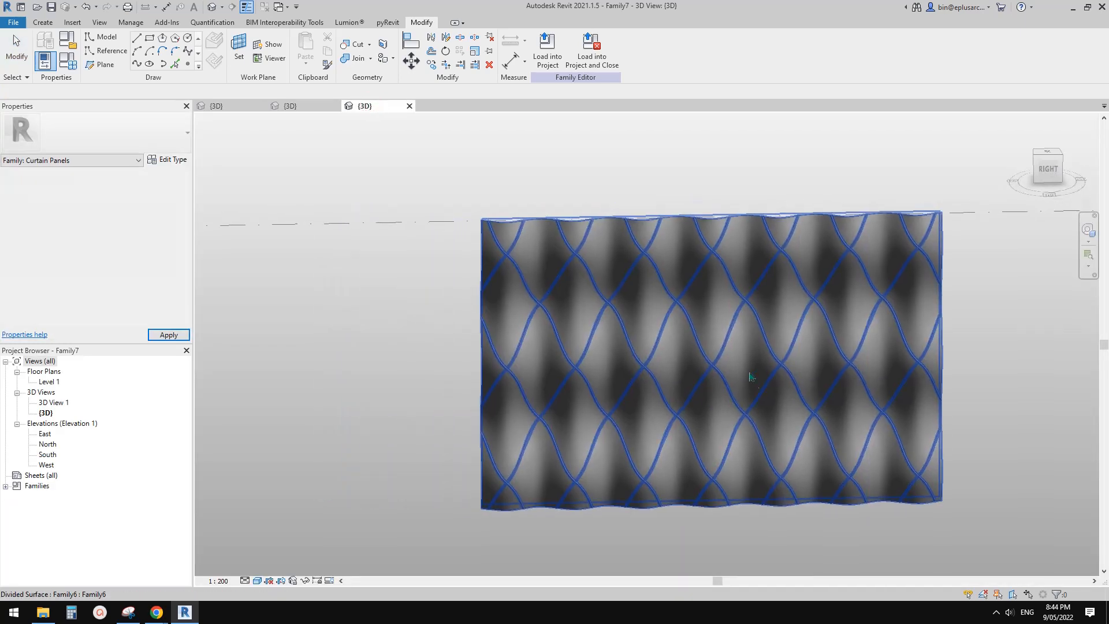
{"action": "left_click", "coordinate": [574, 381]}
{"action": "middle_click_drag", "start_coordinate": [574, 381], "coordinate": [722, 413], "text": "shift"}
{"action": "key", "text": "Escape"}
{"action": "middle_click_drag", "start_coordinate": [853, 415], "coordinate": [771, 393]}
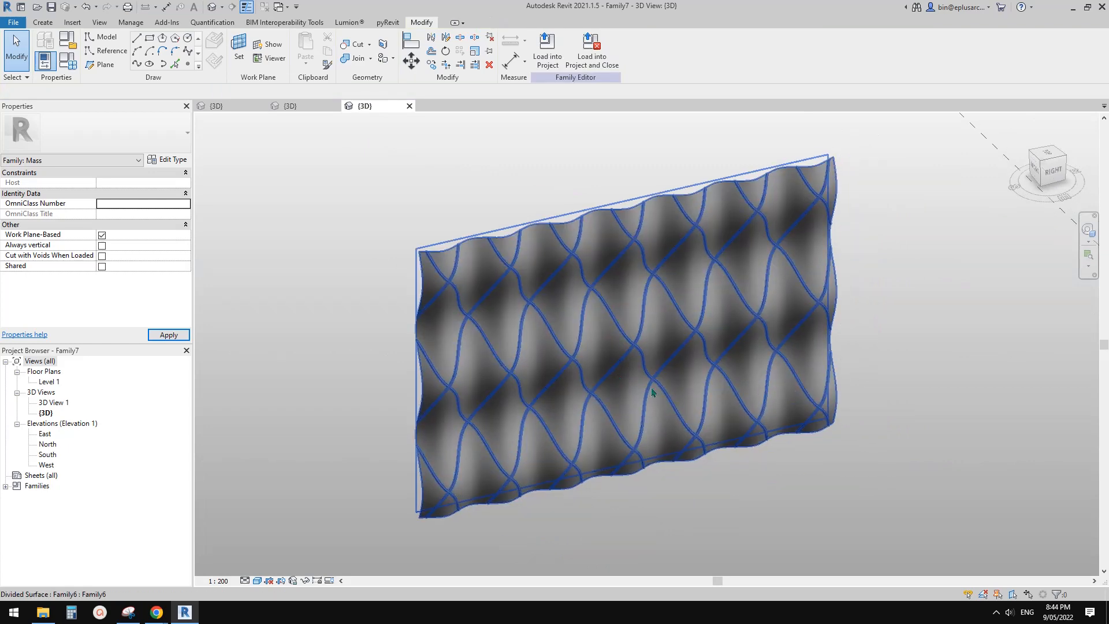
{"action": "middle_click_drag", "start_coordinate": [652, 392], "coordinate": [554, 421], "text": "shift"}
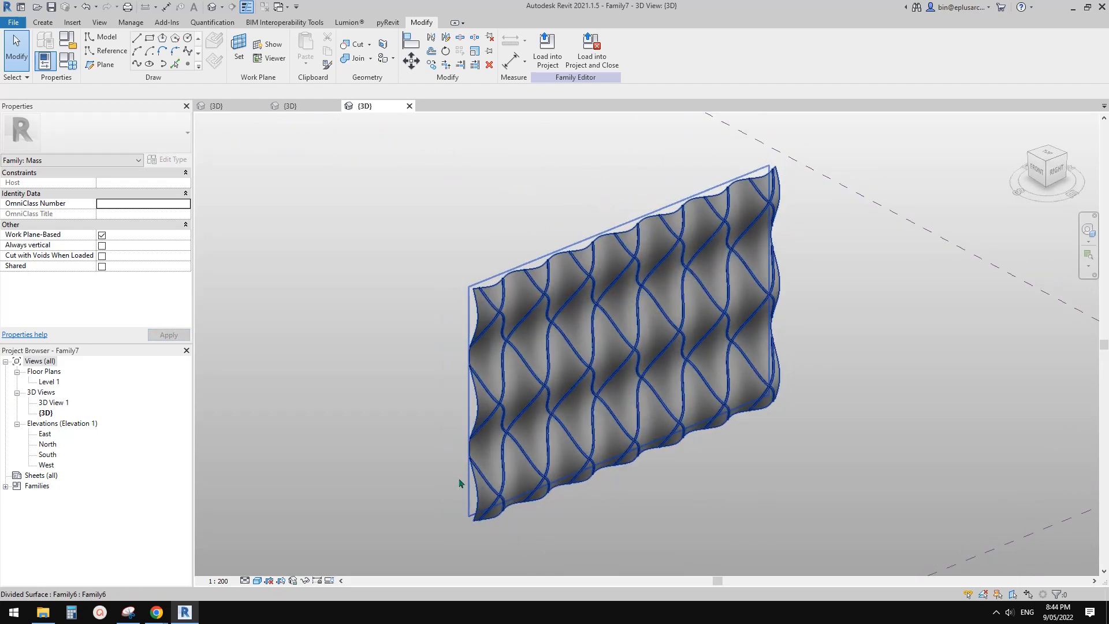
Step: Switch to the Youtube Video Ideas/Suggestion document in Chrome and review the reference facade photo and the viewer requests below it
{"action": "mouse_move", "coordinate": [157, 613]}
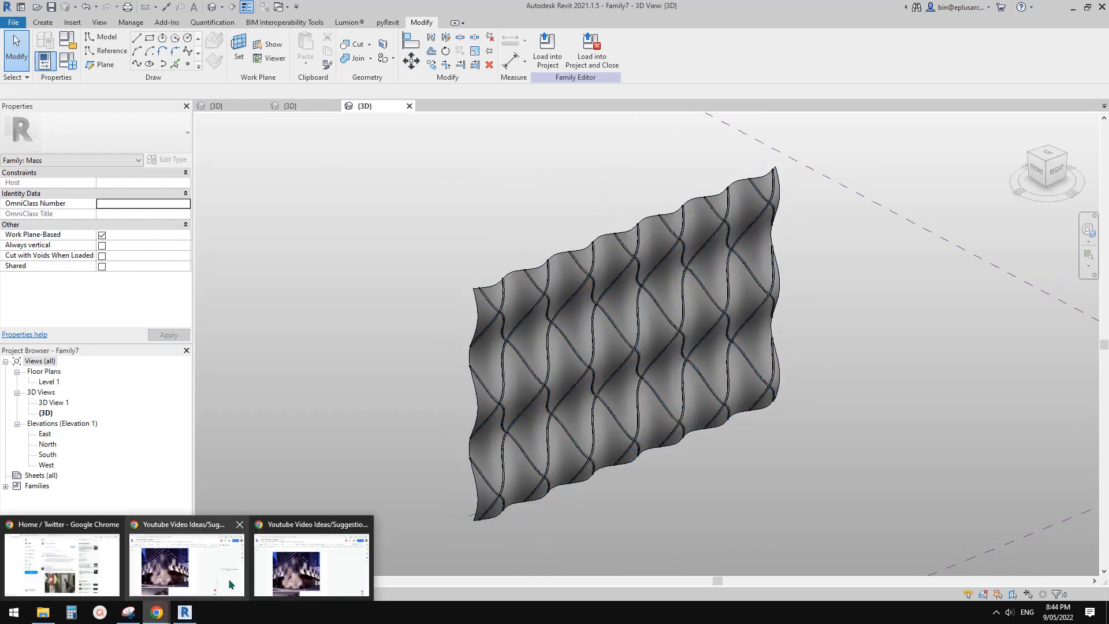
{"action": "left_click", "coordinate": [253, 563]}
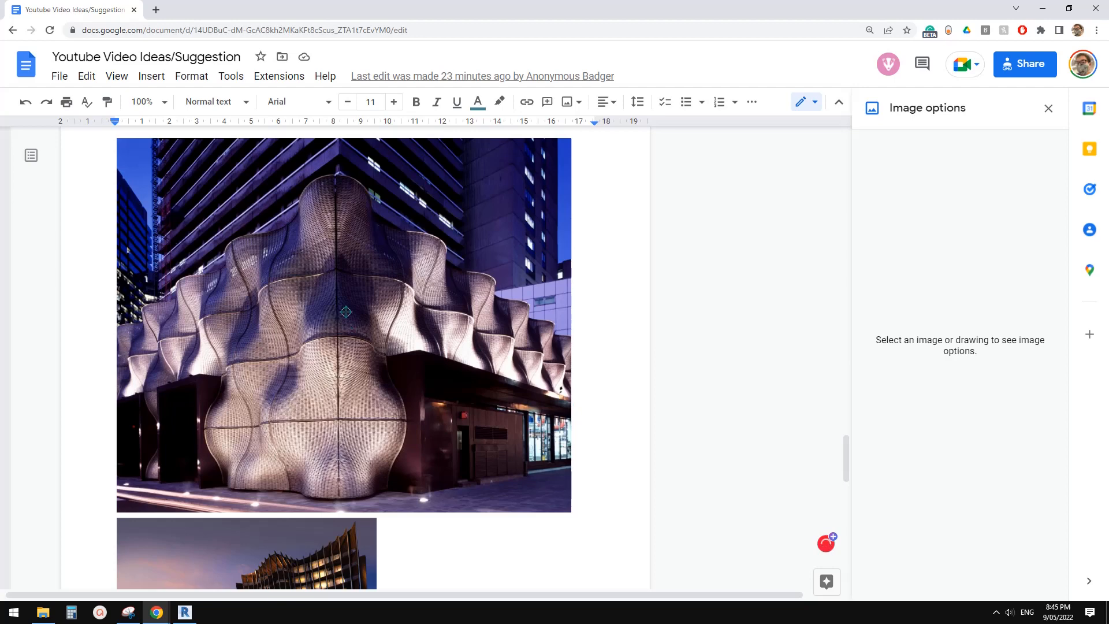
{"action": "scroll", "coordinate": [347, 342], "scroll_direction": "down", "scroll_amount": 8}
{"action": "scroll", "coordinate": [375, 403], "scroll_direction": "up", "scroll_amount": 4}
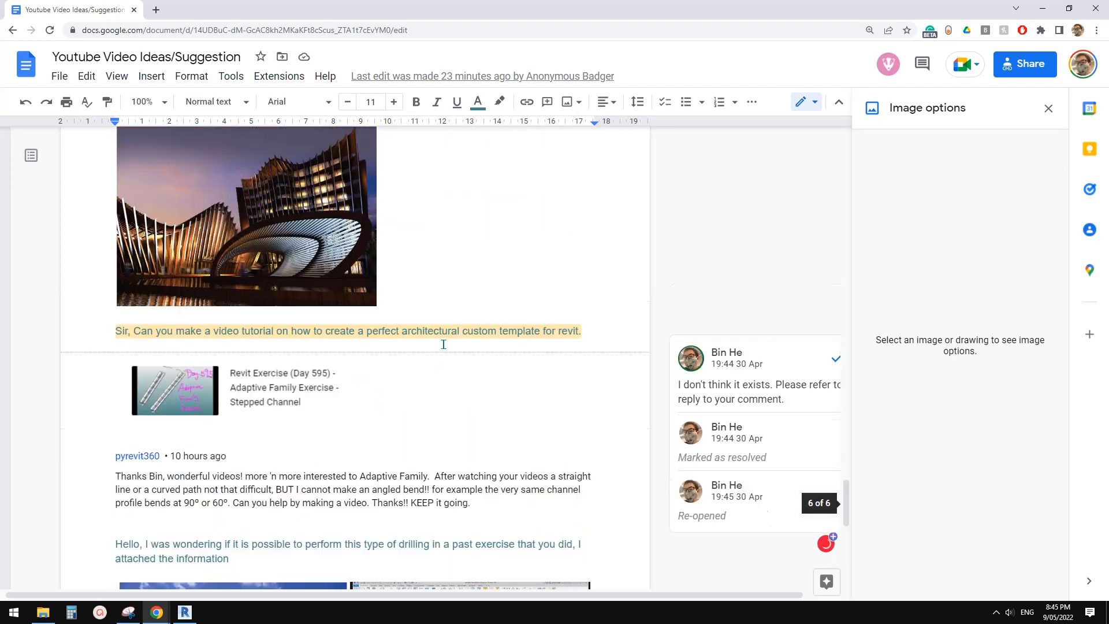
{"action": "scroll", "coordinate": [484, 300], "scroll_direction": "up", "scroll_amount": 4}
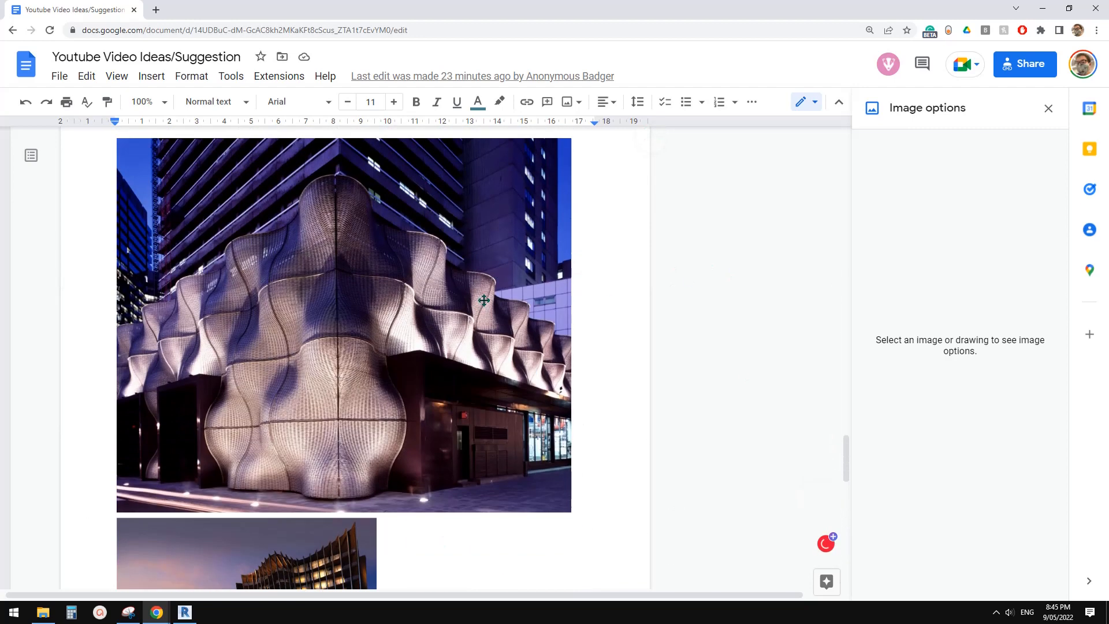
{"action": "scroll", "coordinate": [482, 304], "scroll_direction": "down", "scroll_amount": 1}
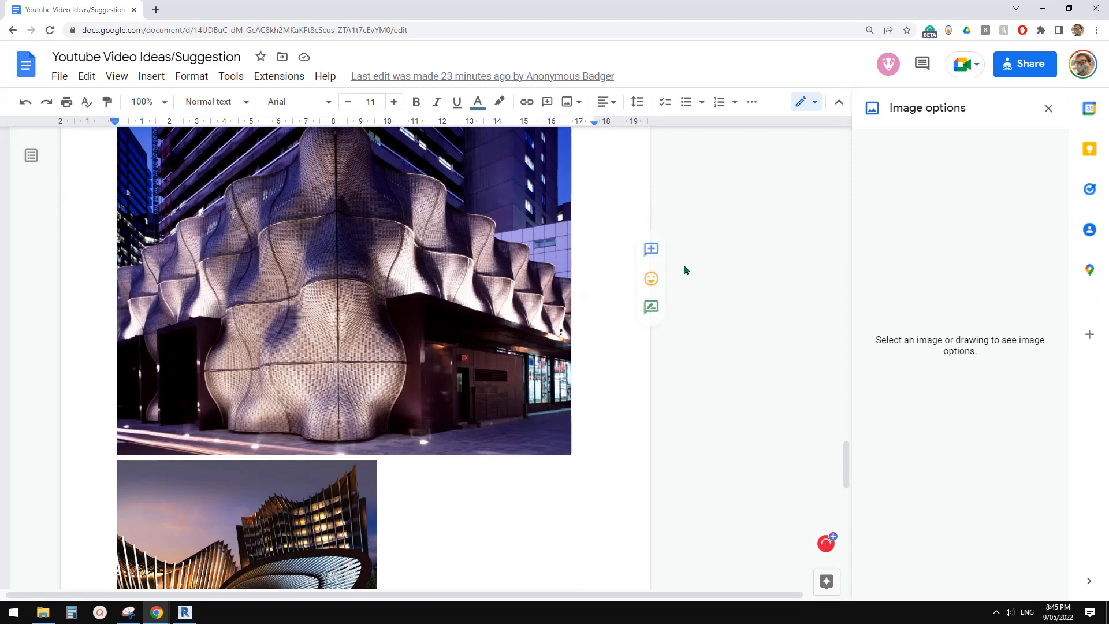
{"action": "scroll", "coordinate": [439, 365], "scroll_direction": "down", "scroll_amount": 10}
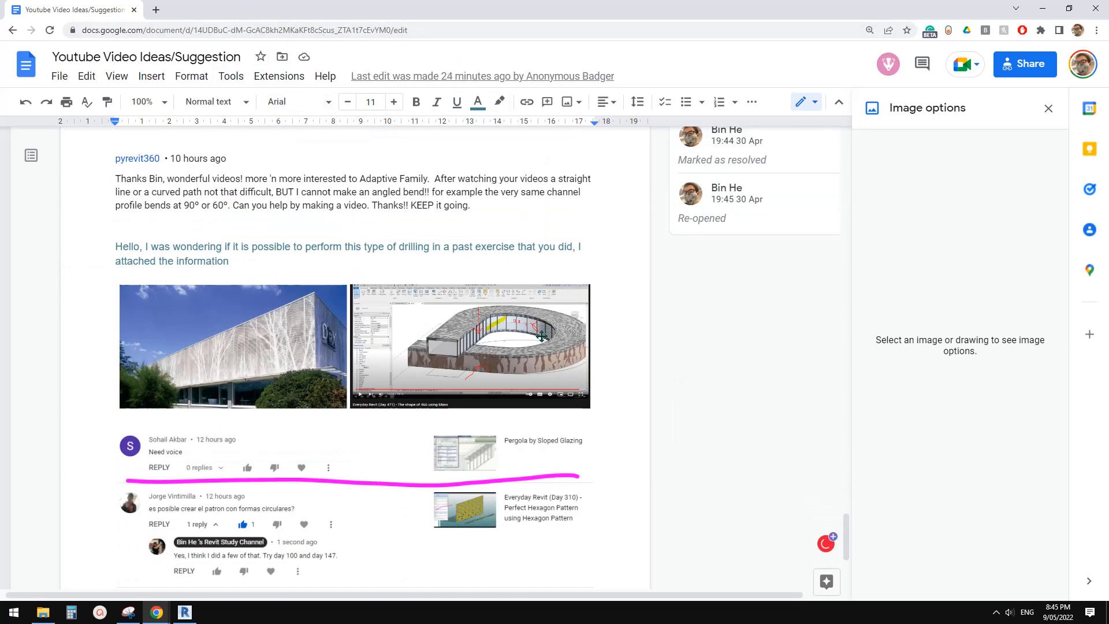
{"action": "scroll", "coordinate": [542, 336], "scroll_direction": "down", "scroll_amount": 4}
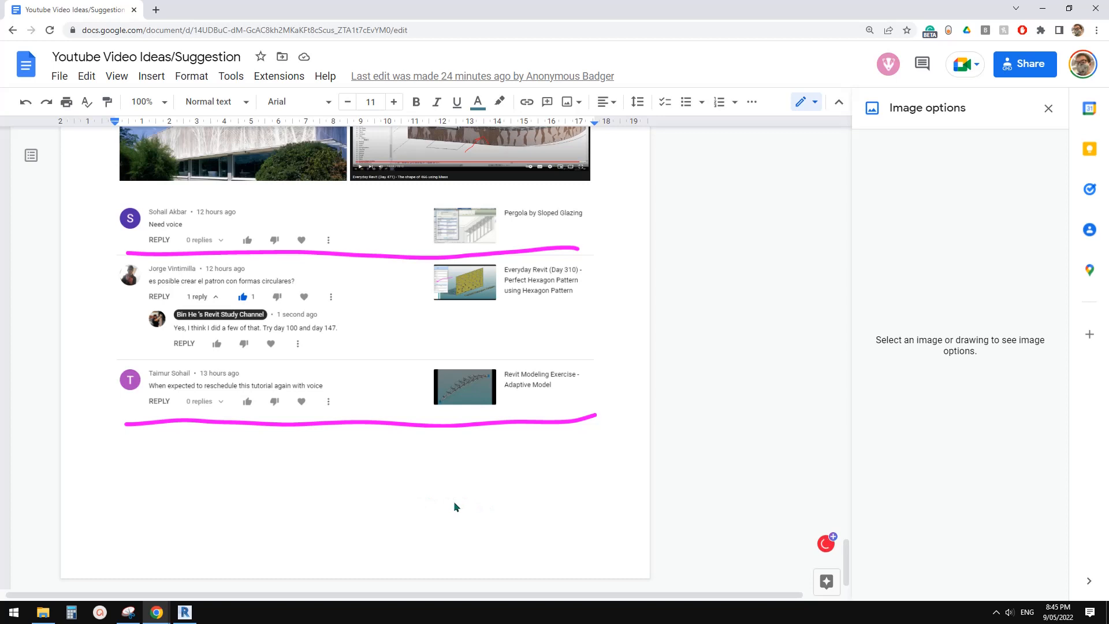
Step: Add blank space for a new entry below the last comments screenshot at the end of the document
{"action": "left_click", "coordinate": [132, 445]}
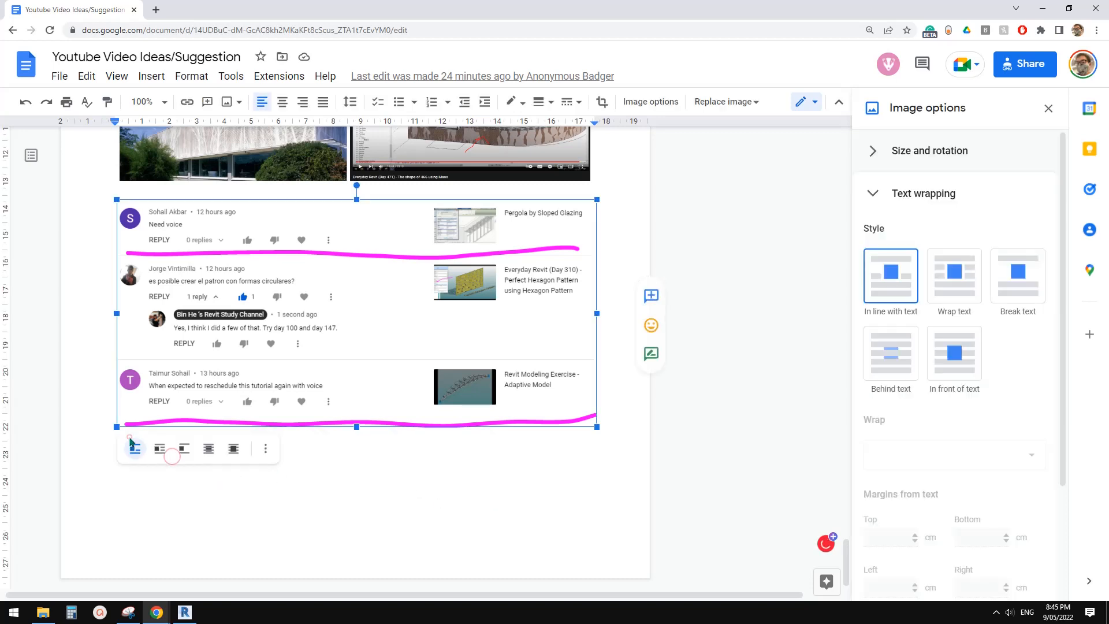
{"action": "left_click", "coordinate": [609, 420]}
{"action": "key", "text": "Return"}
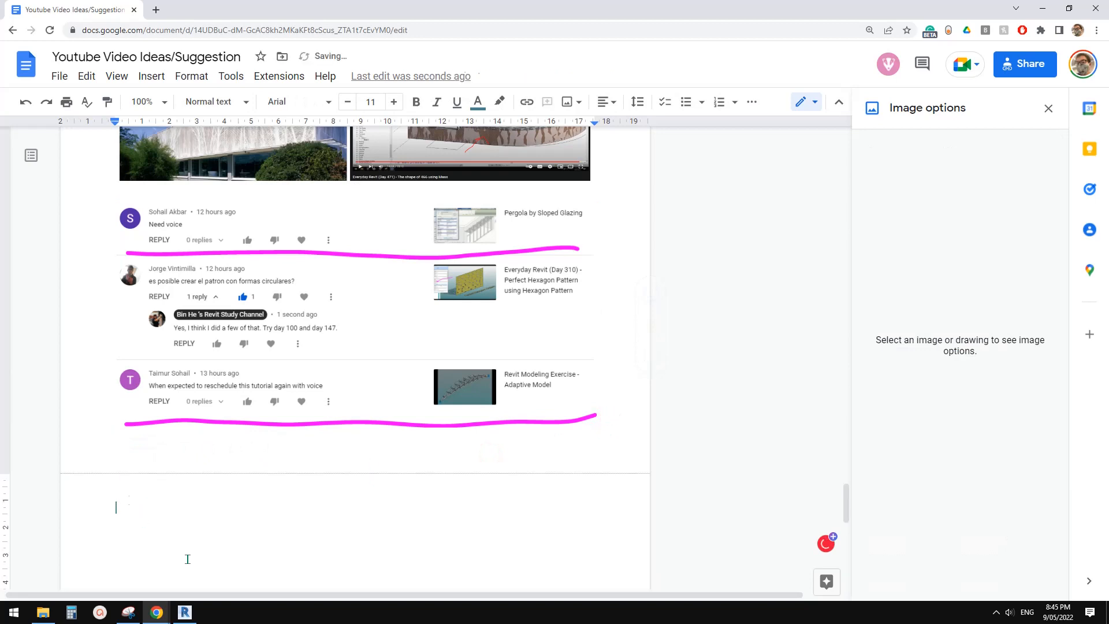
{"action": "key", "text": "ctrl+v"}
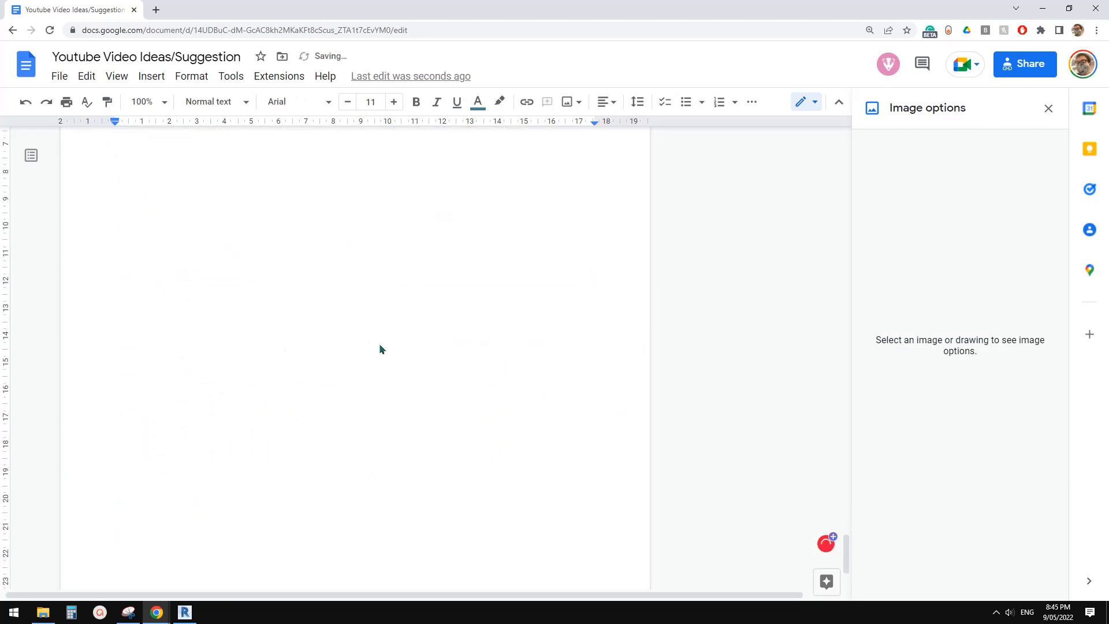
{"action": "scroll", "coordinate": [395, 373], "scroll_direction": "up", "scroll_amount": 2}
{"action": "scroll", "coordinate": [243, 276], "scroll_direction": "up", "scroll_amount": 2}
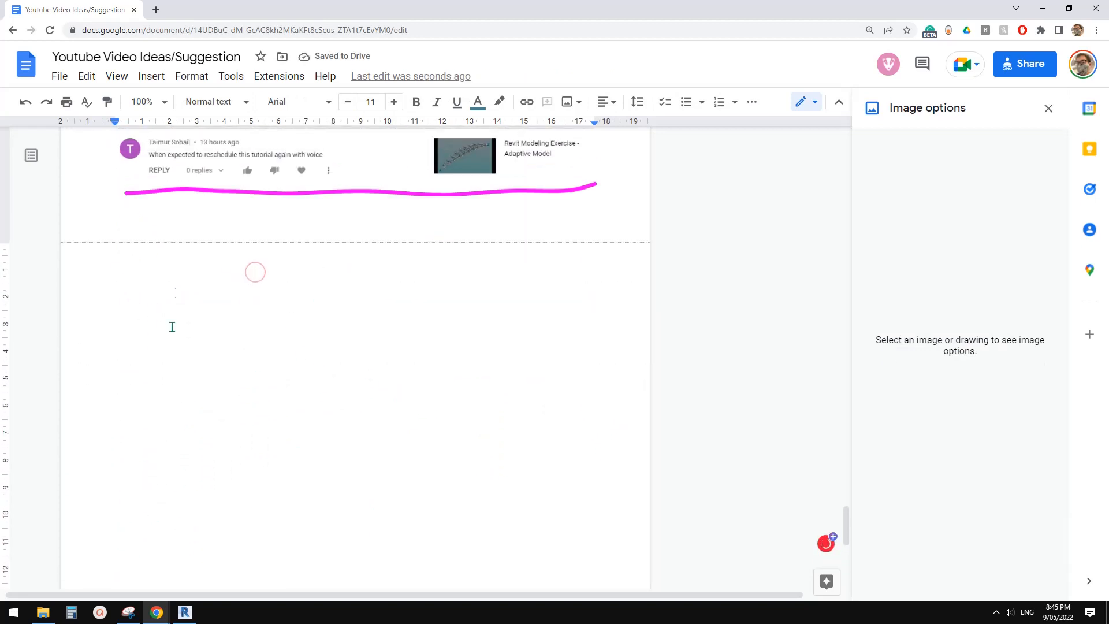